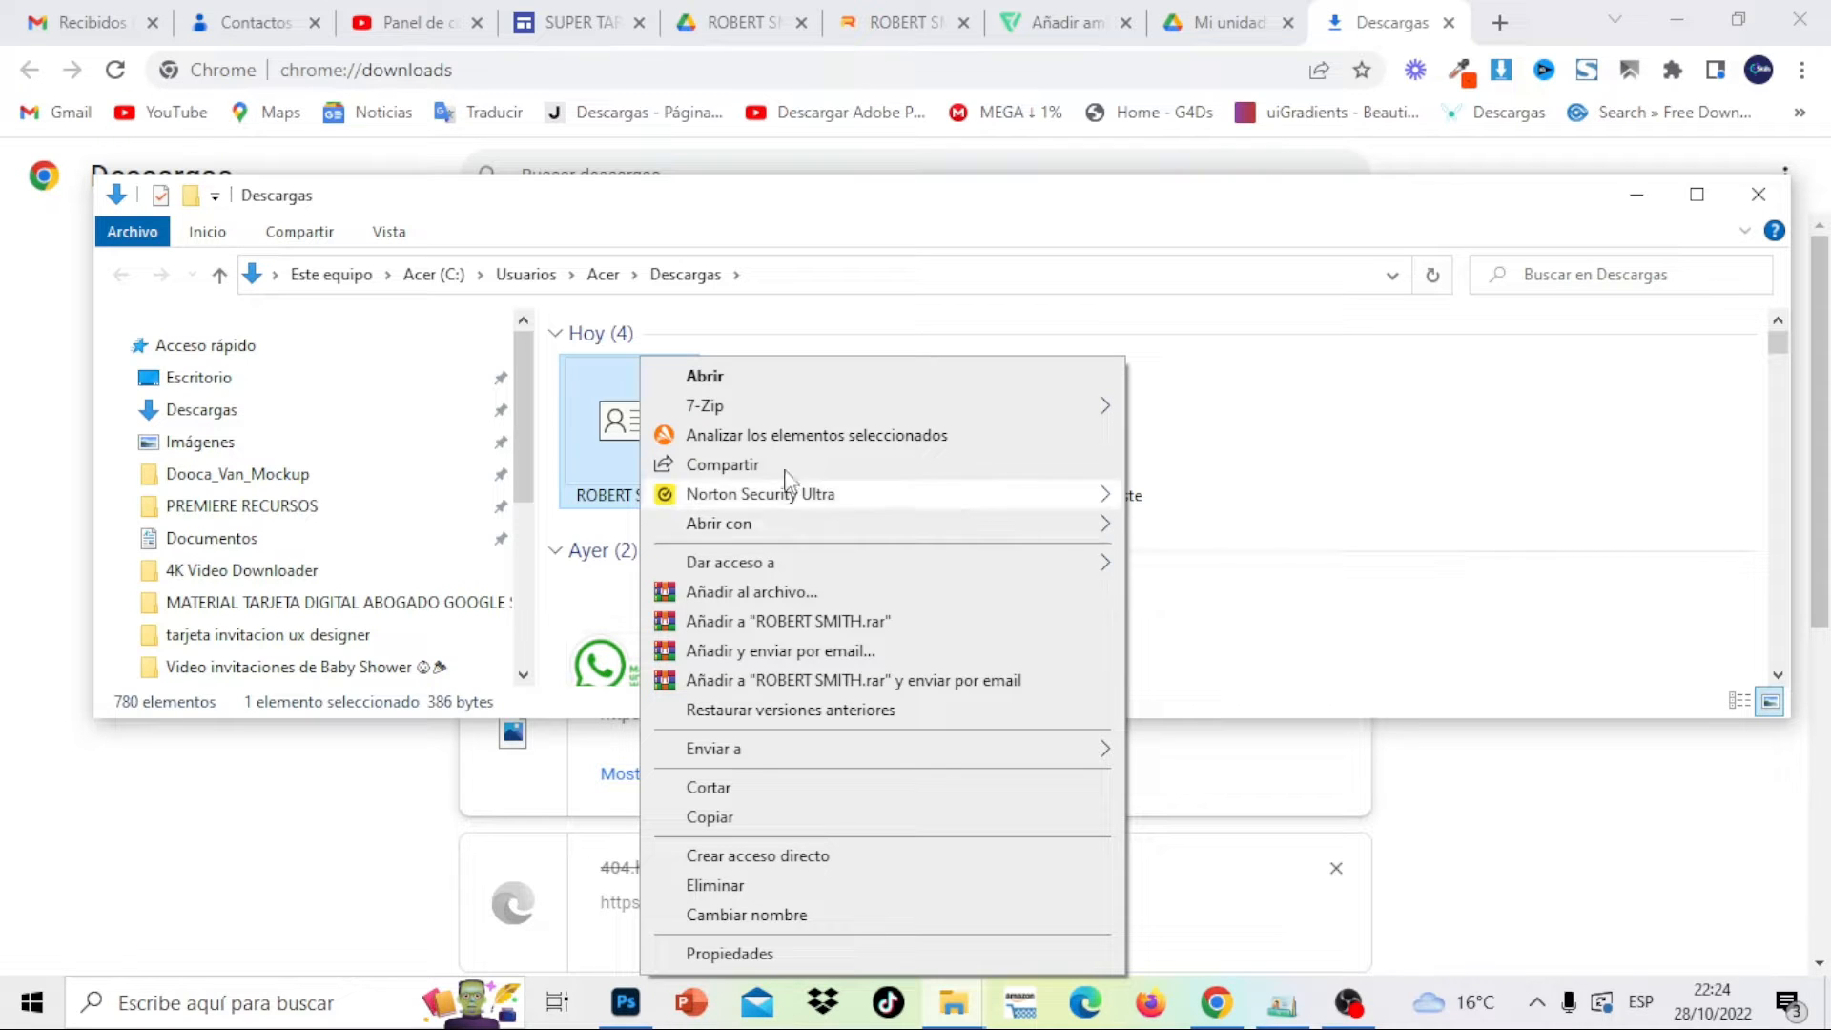
Open the vCard in Windows Contacts and review its Resumen, Domicilio, Trabajo and Familia tabs
mouse_move(749, 523)
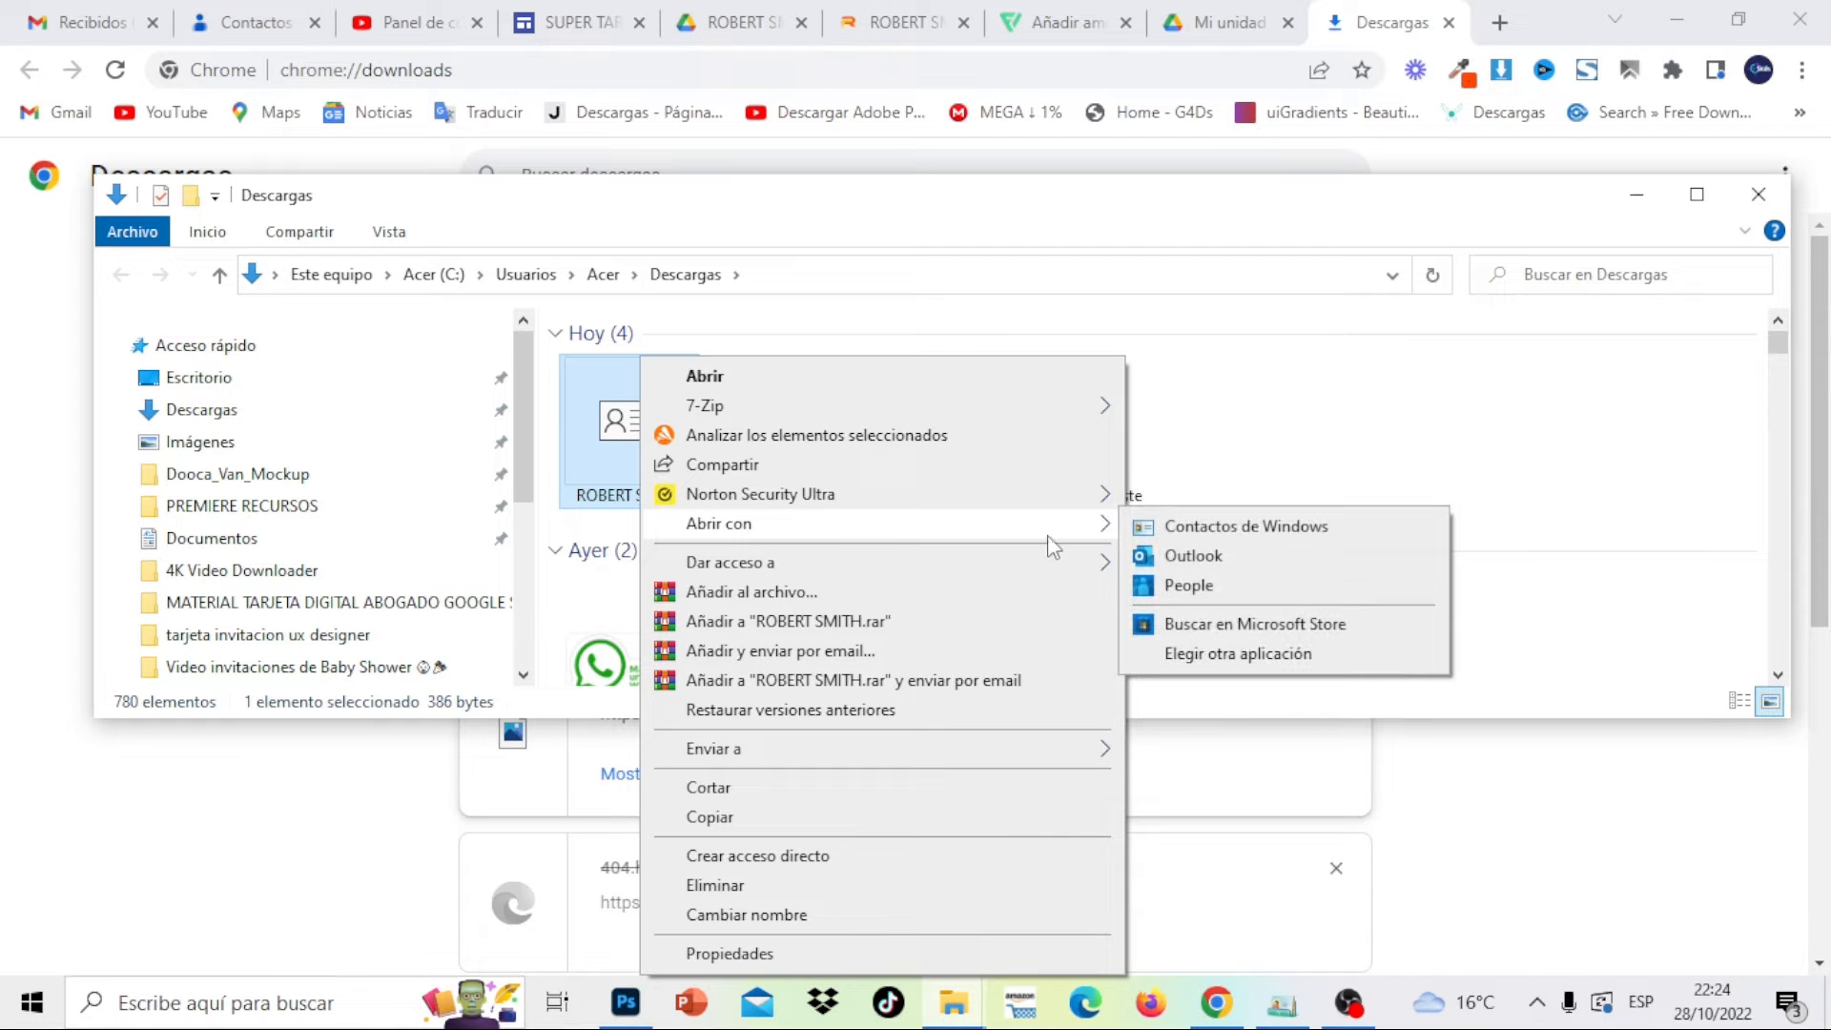
left_click(1191, 530)
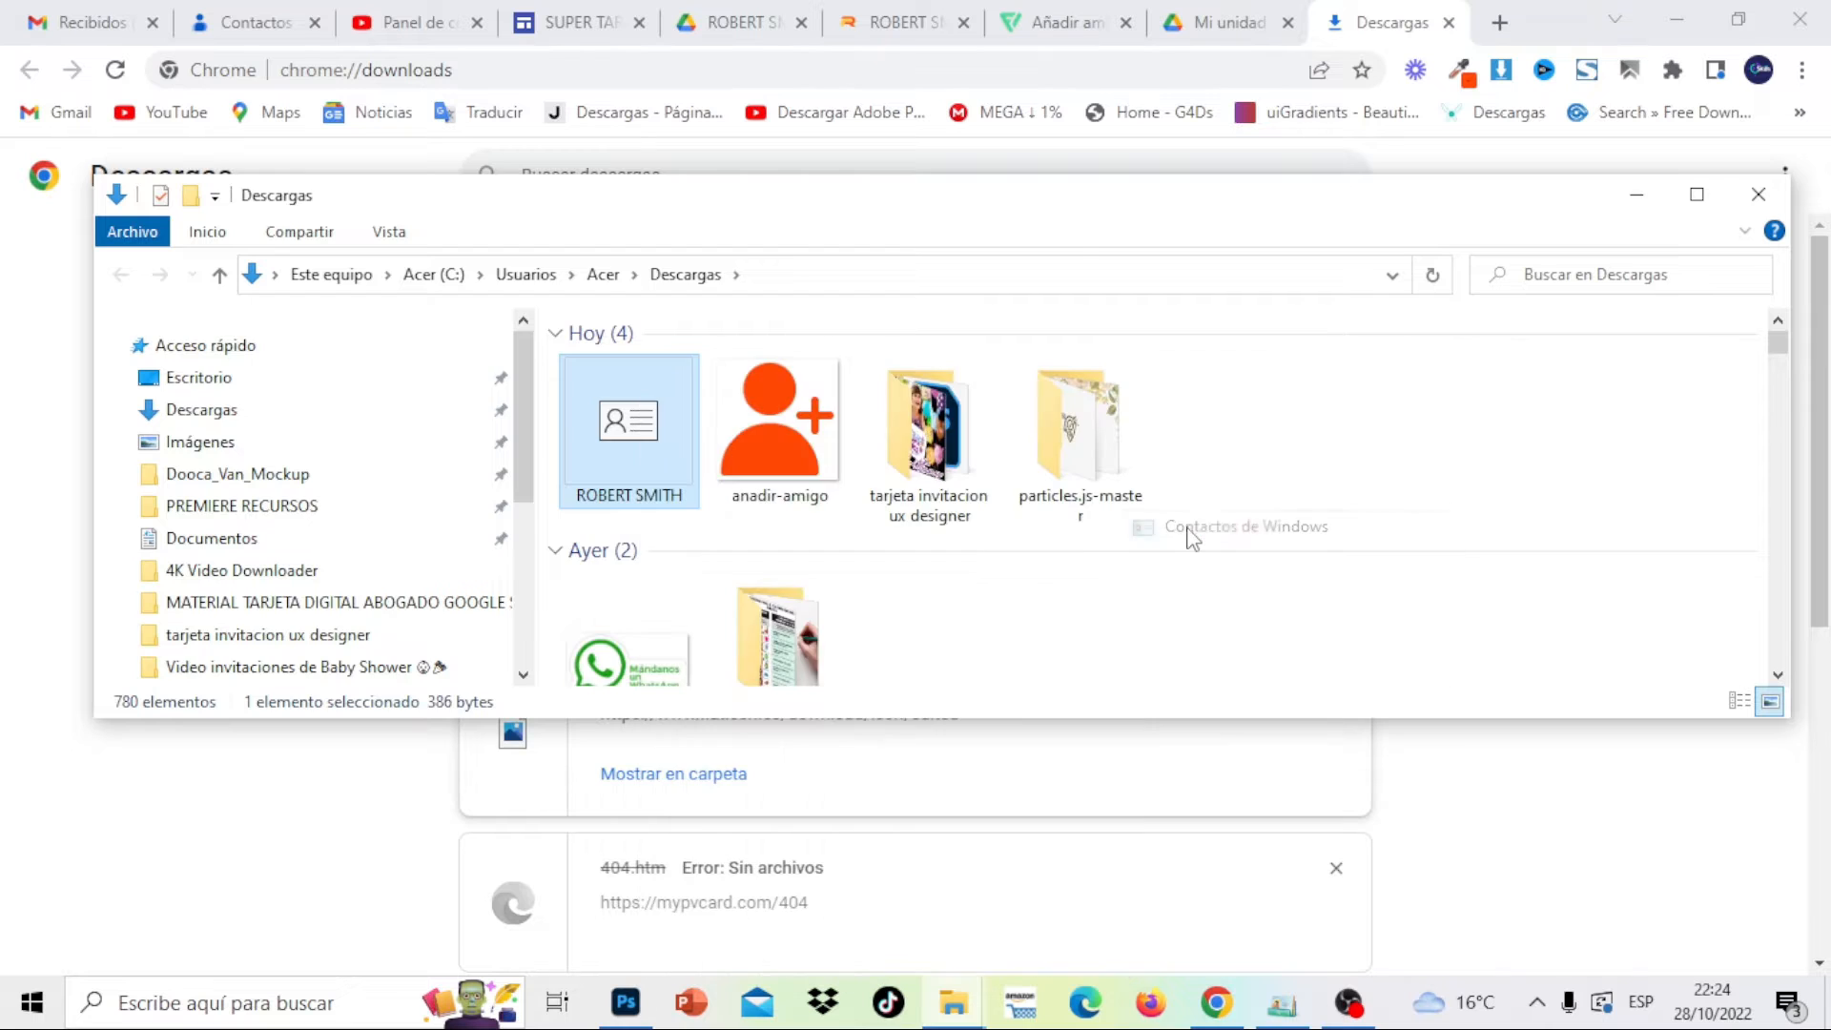
left_click_drag(695, 205, 1011, 204)
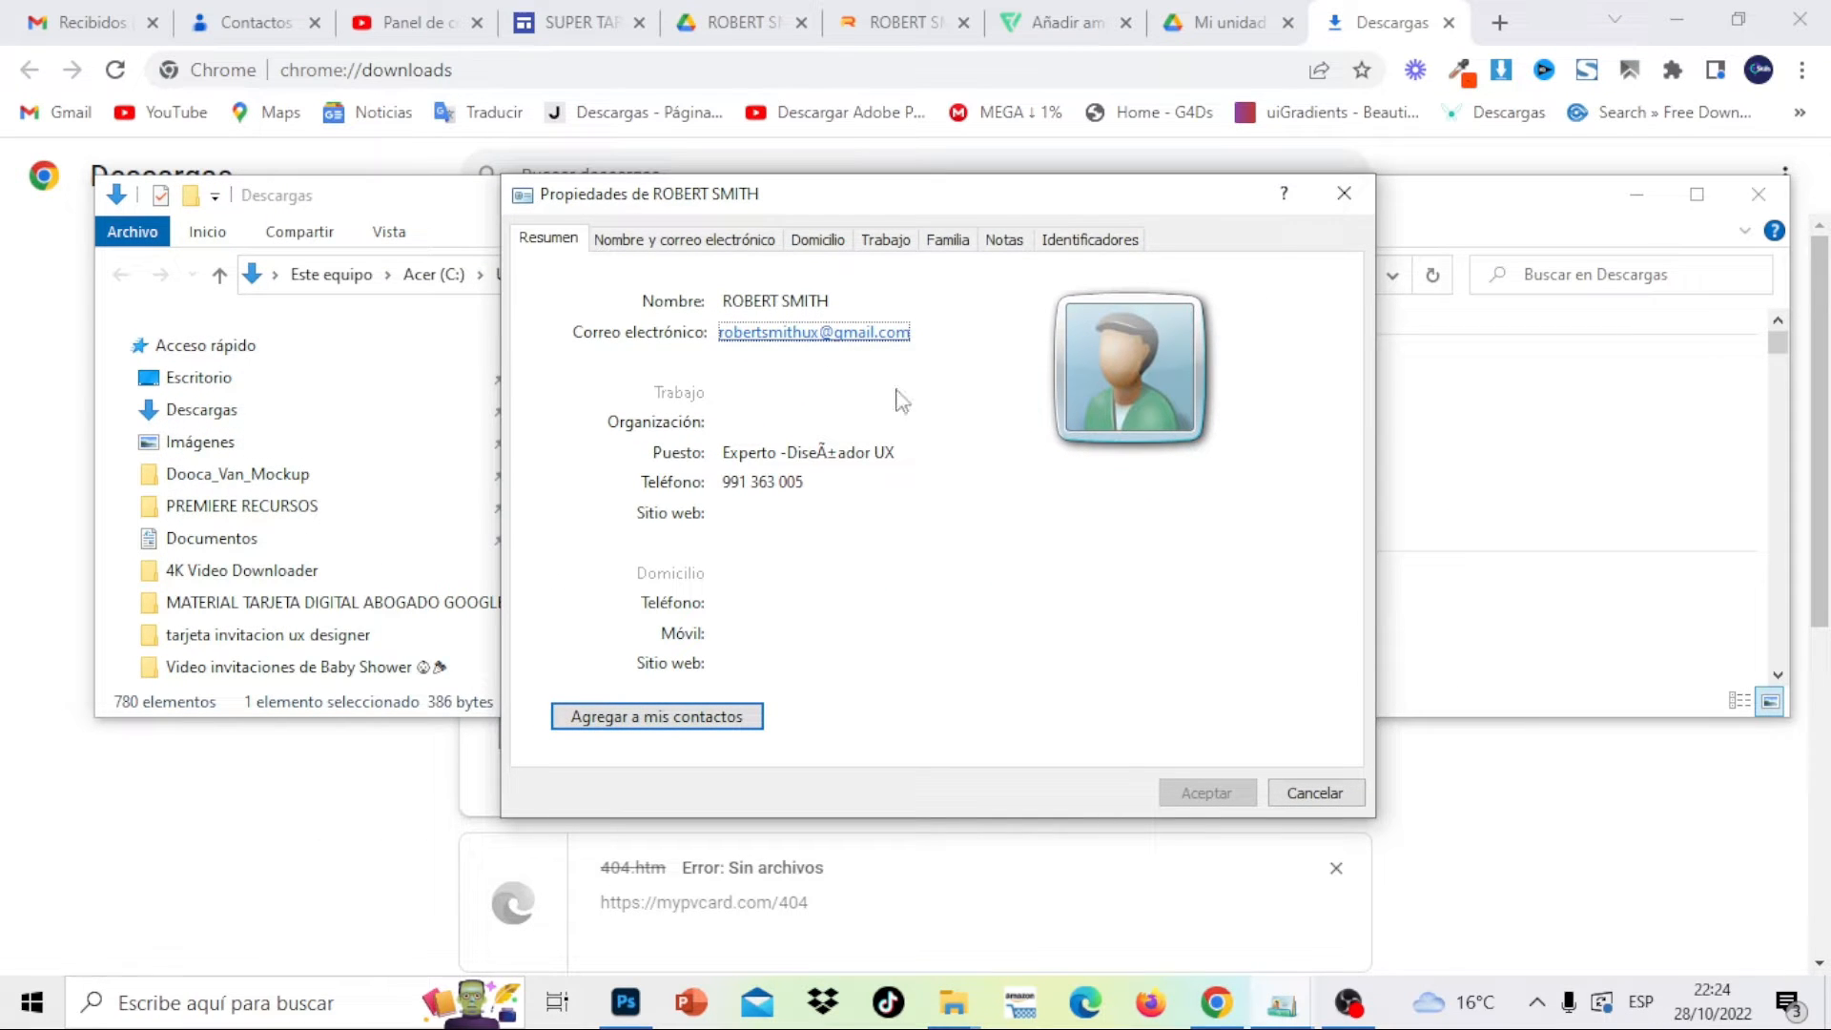
left_click(679, 244)
left_click(832, 244)
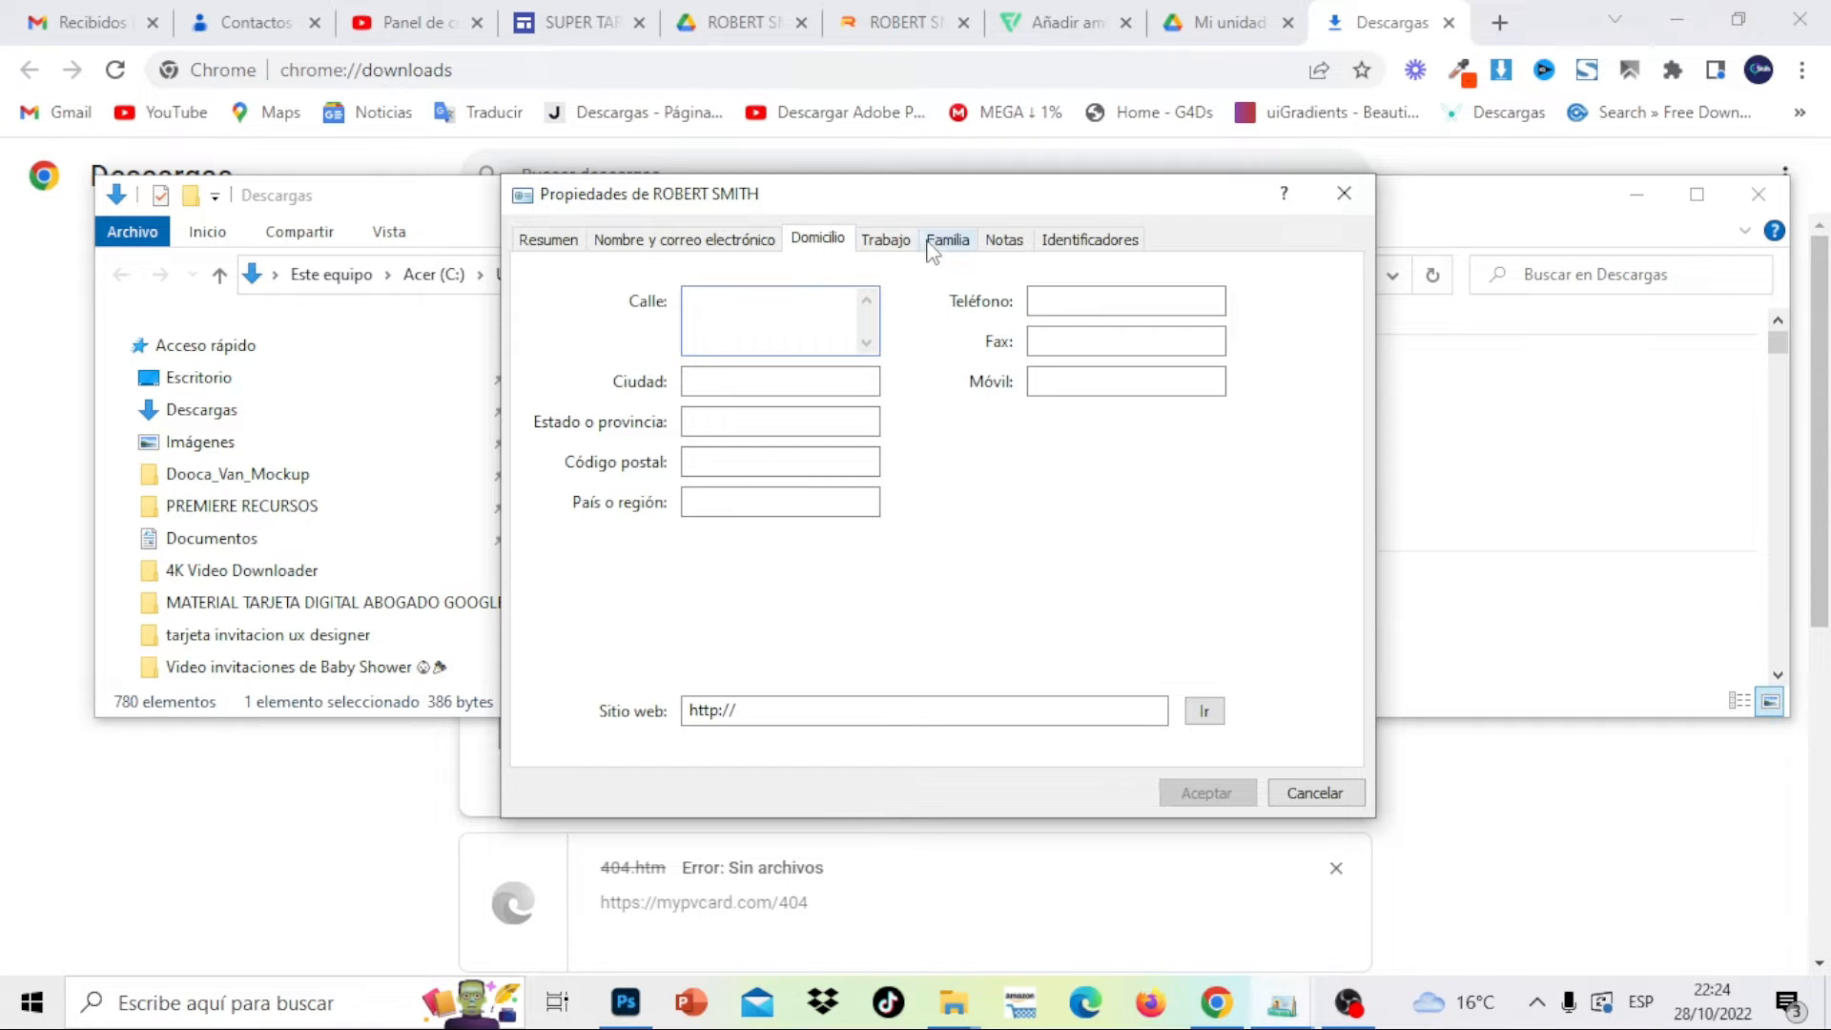
left_click(885, 244)
left_click(950, 246)
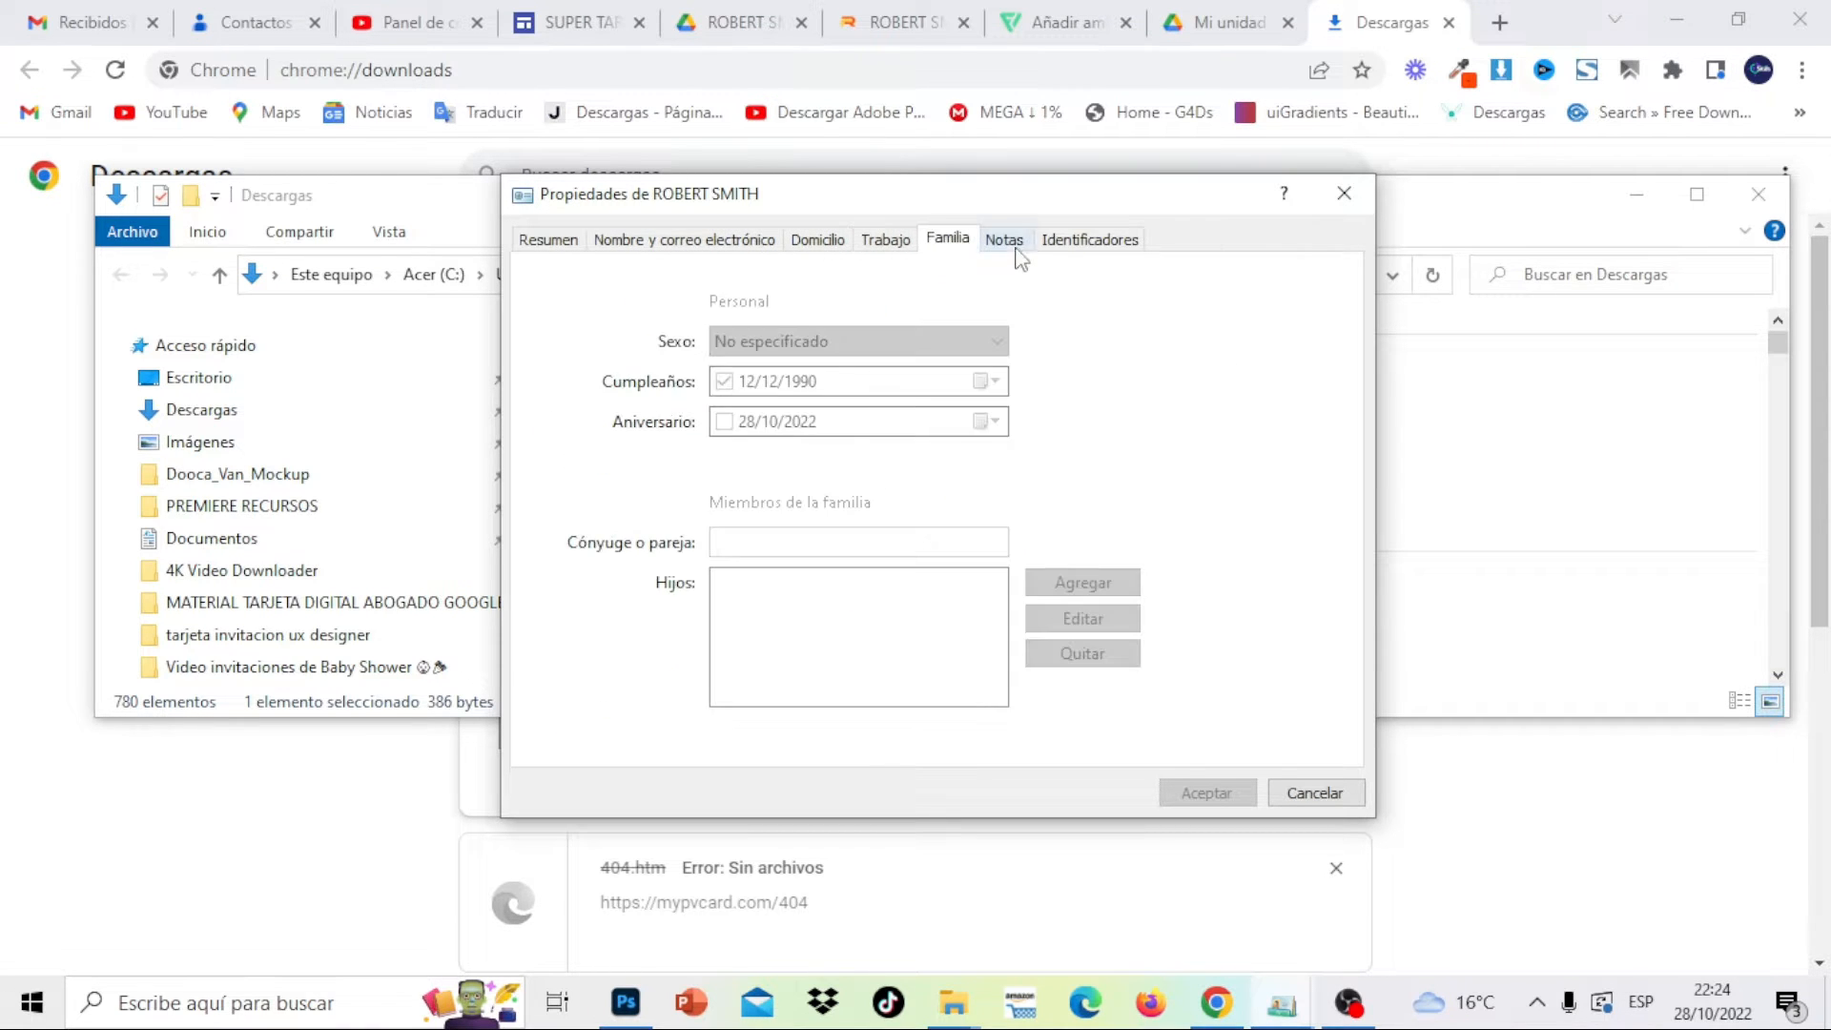
Go back to the Resumen tab, close the contact window and minimize File Explorer
left_click(532, 238)
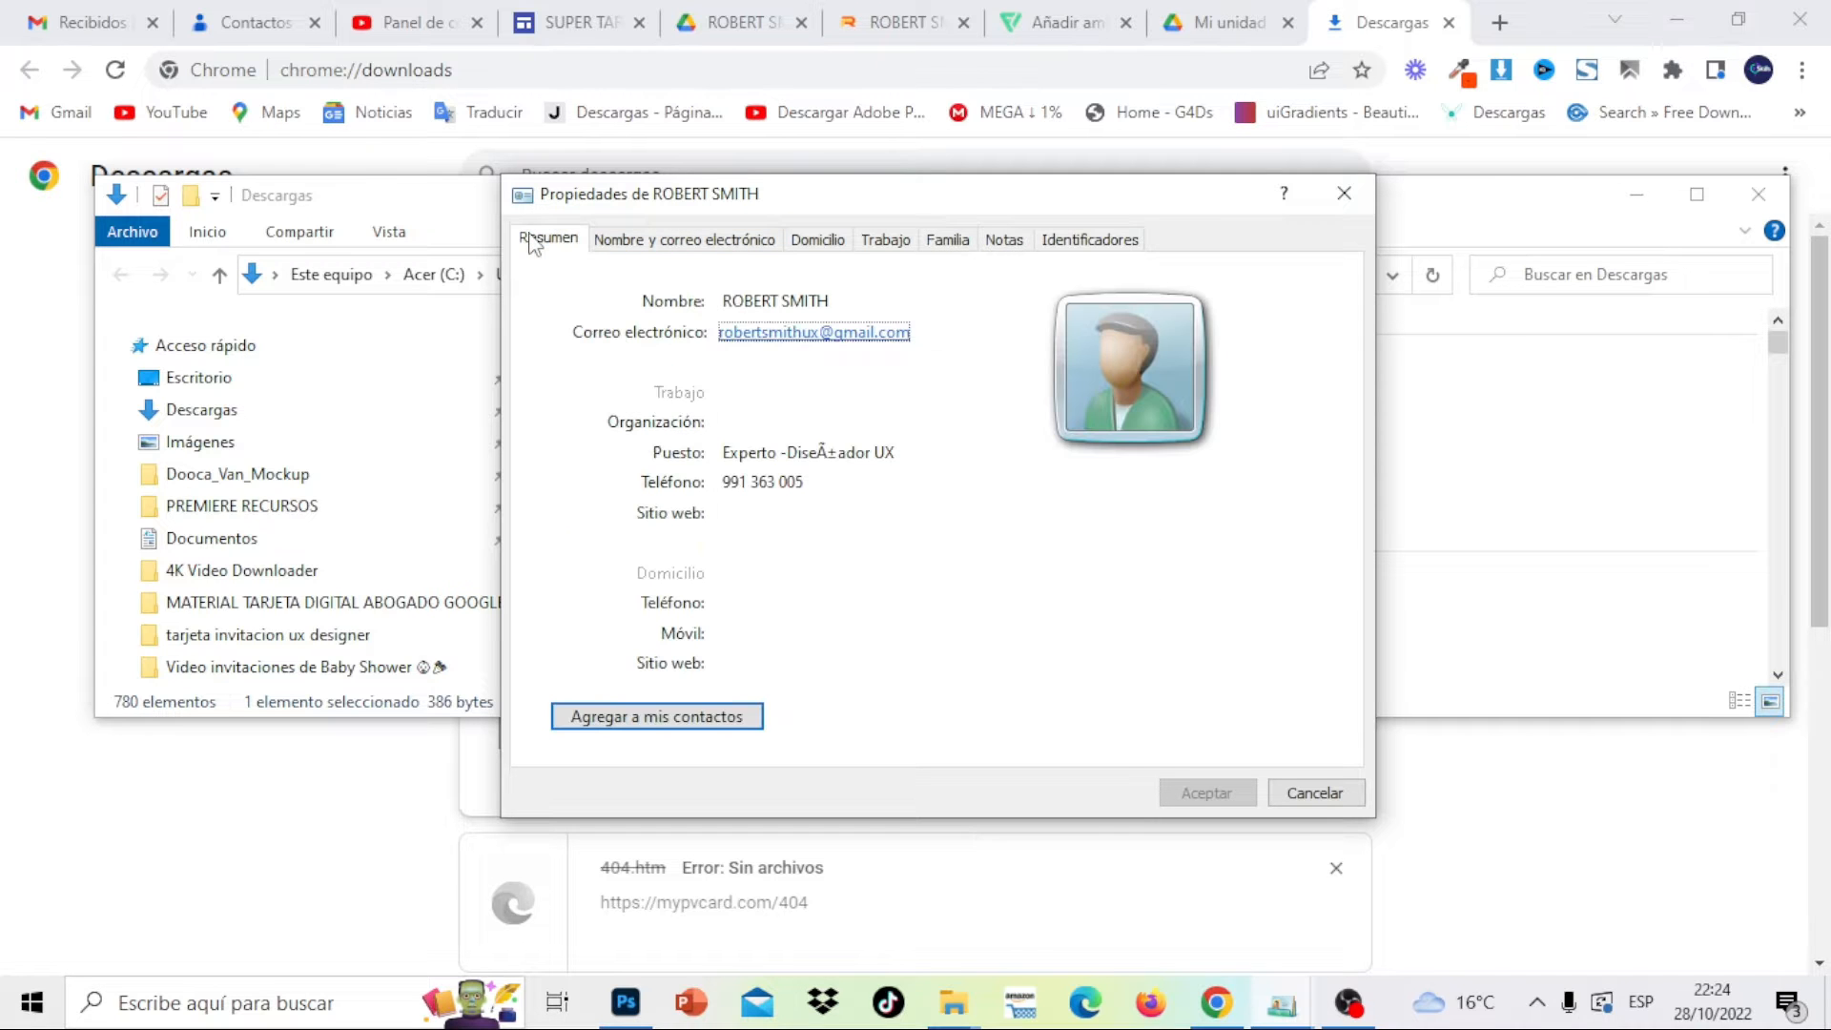
left_click(1349, 196)
left_click(1635, 200)
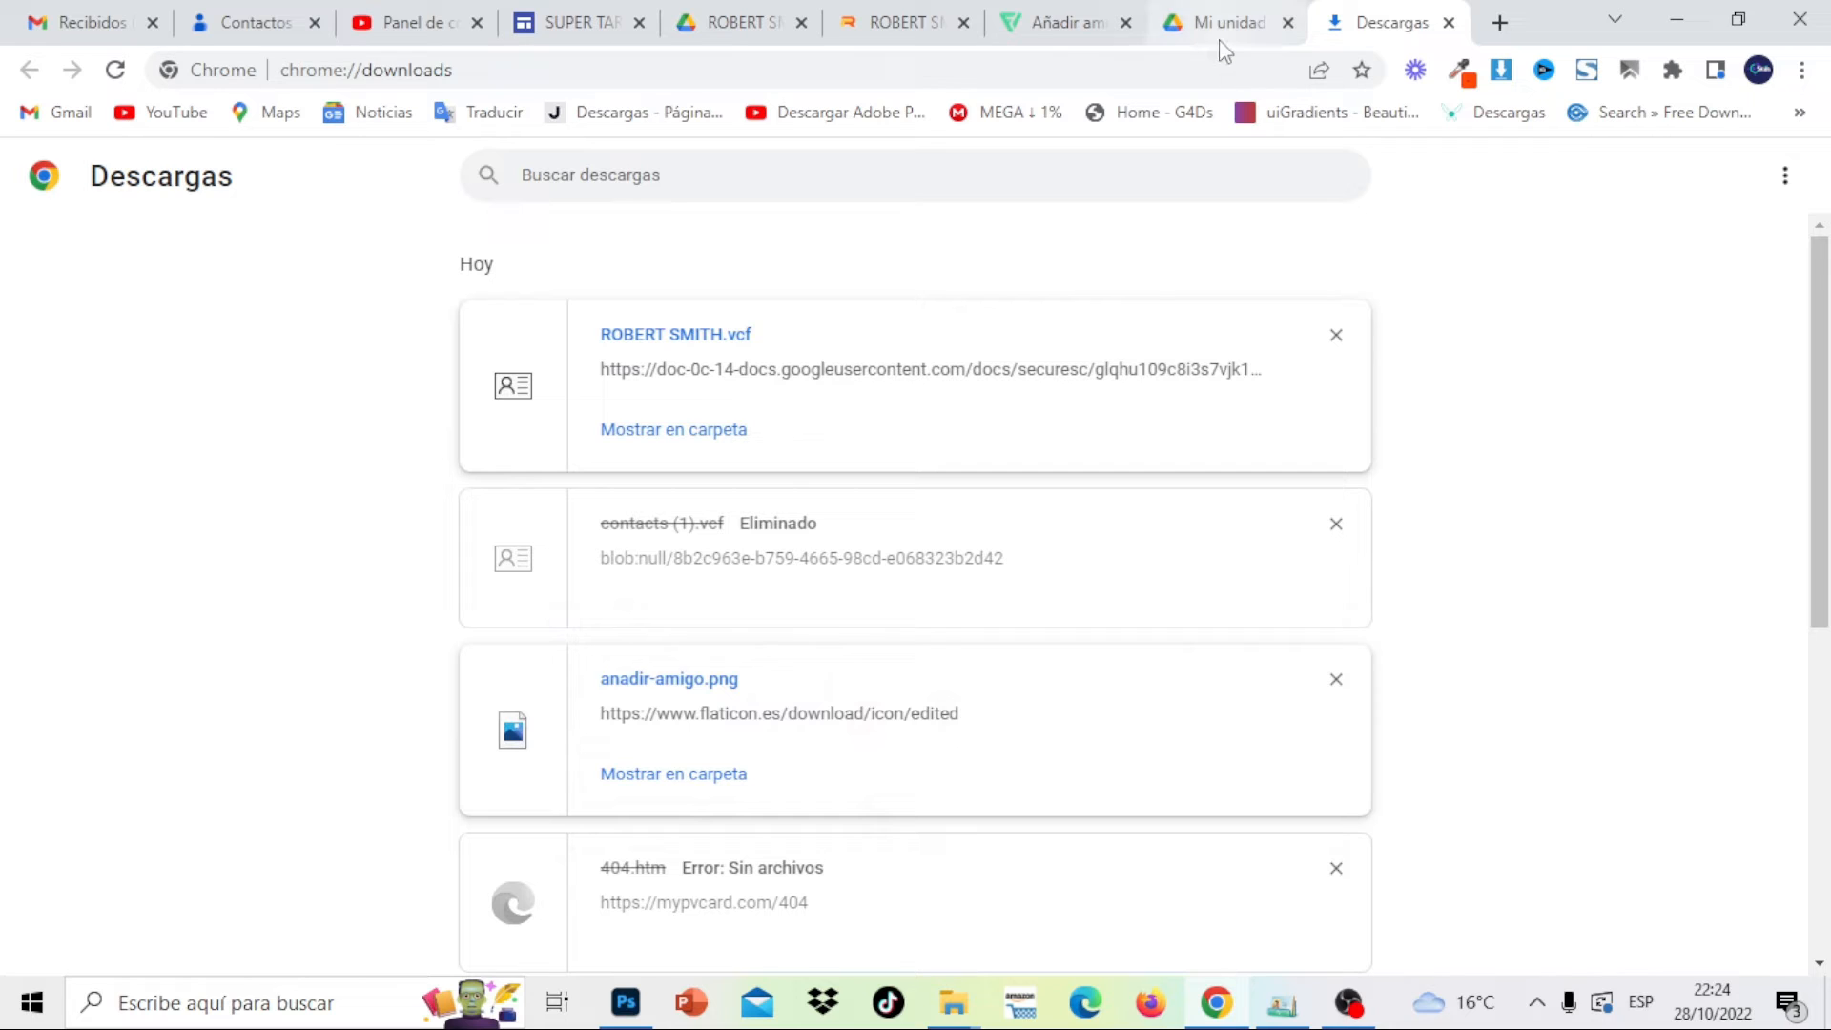
Scroll the published card to its Guardar Contacto button and QR code, and check the Drive .vcf tab
left_click(916, 14)
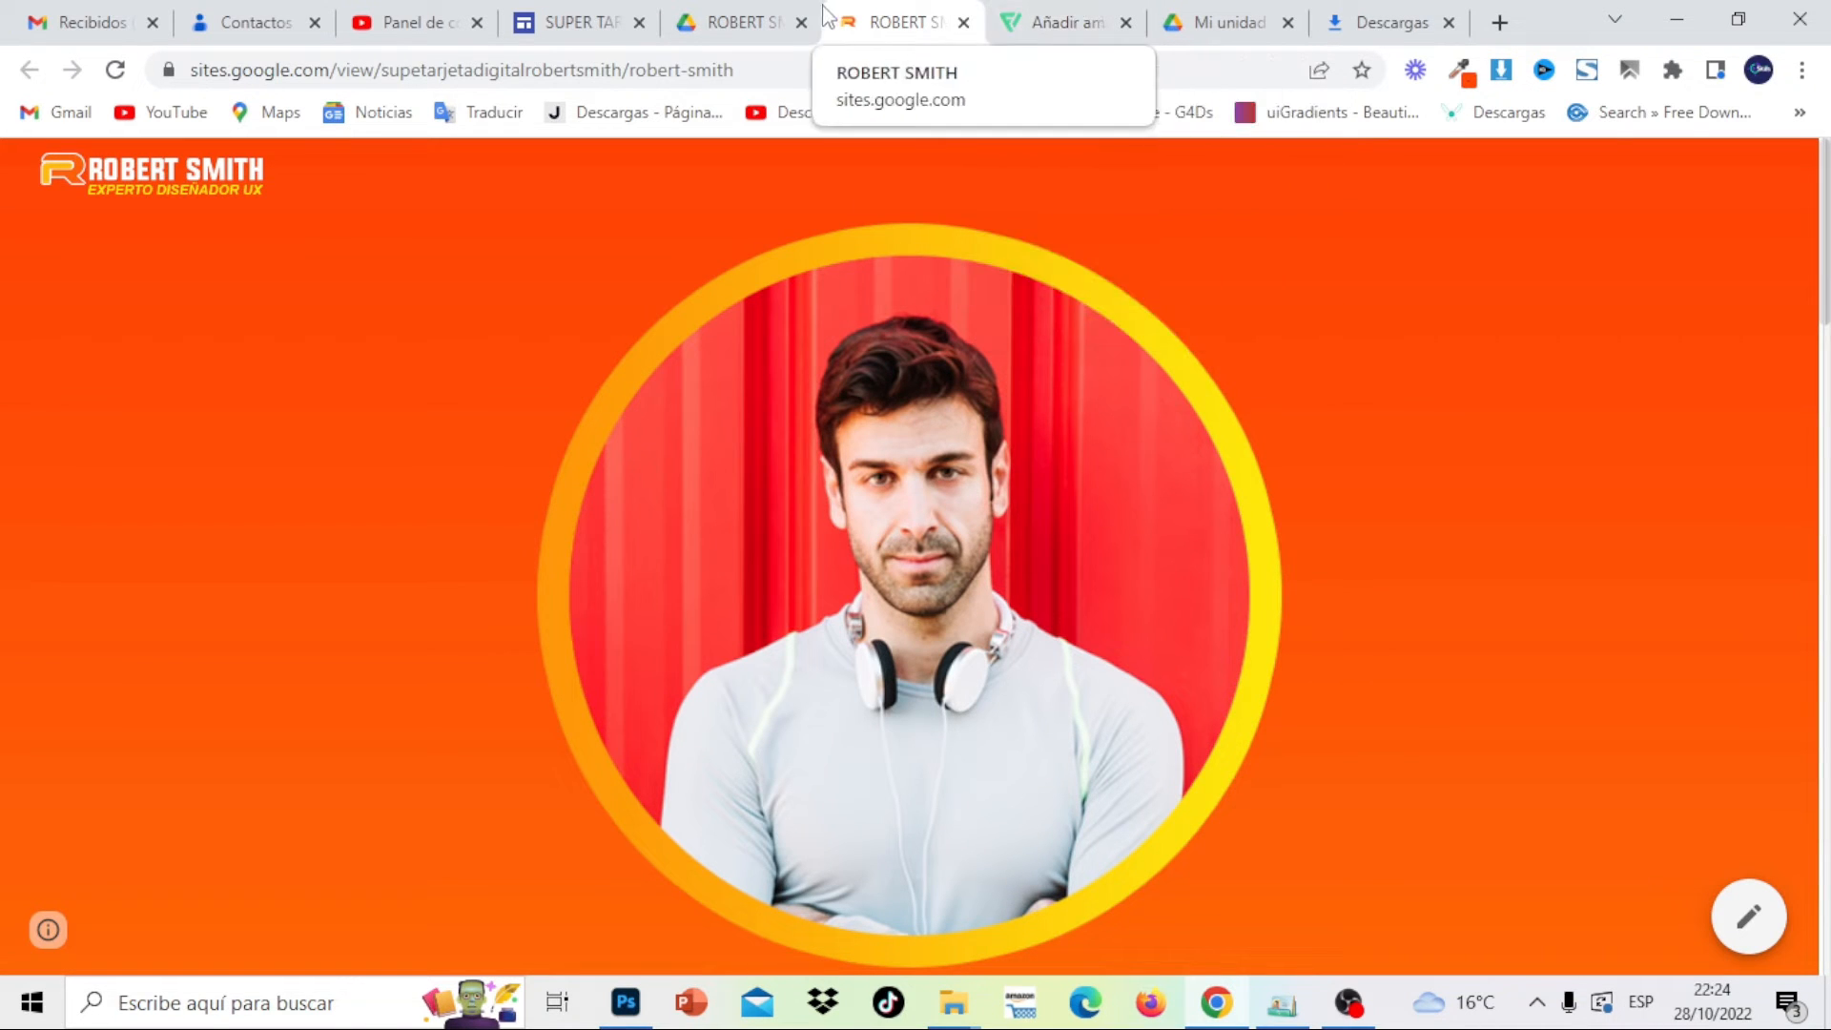
left_click_drag(1825, 254, 1827, 903)
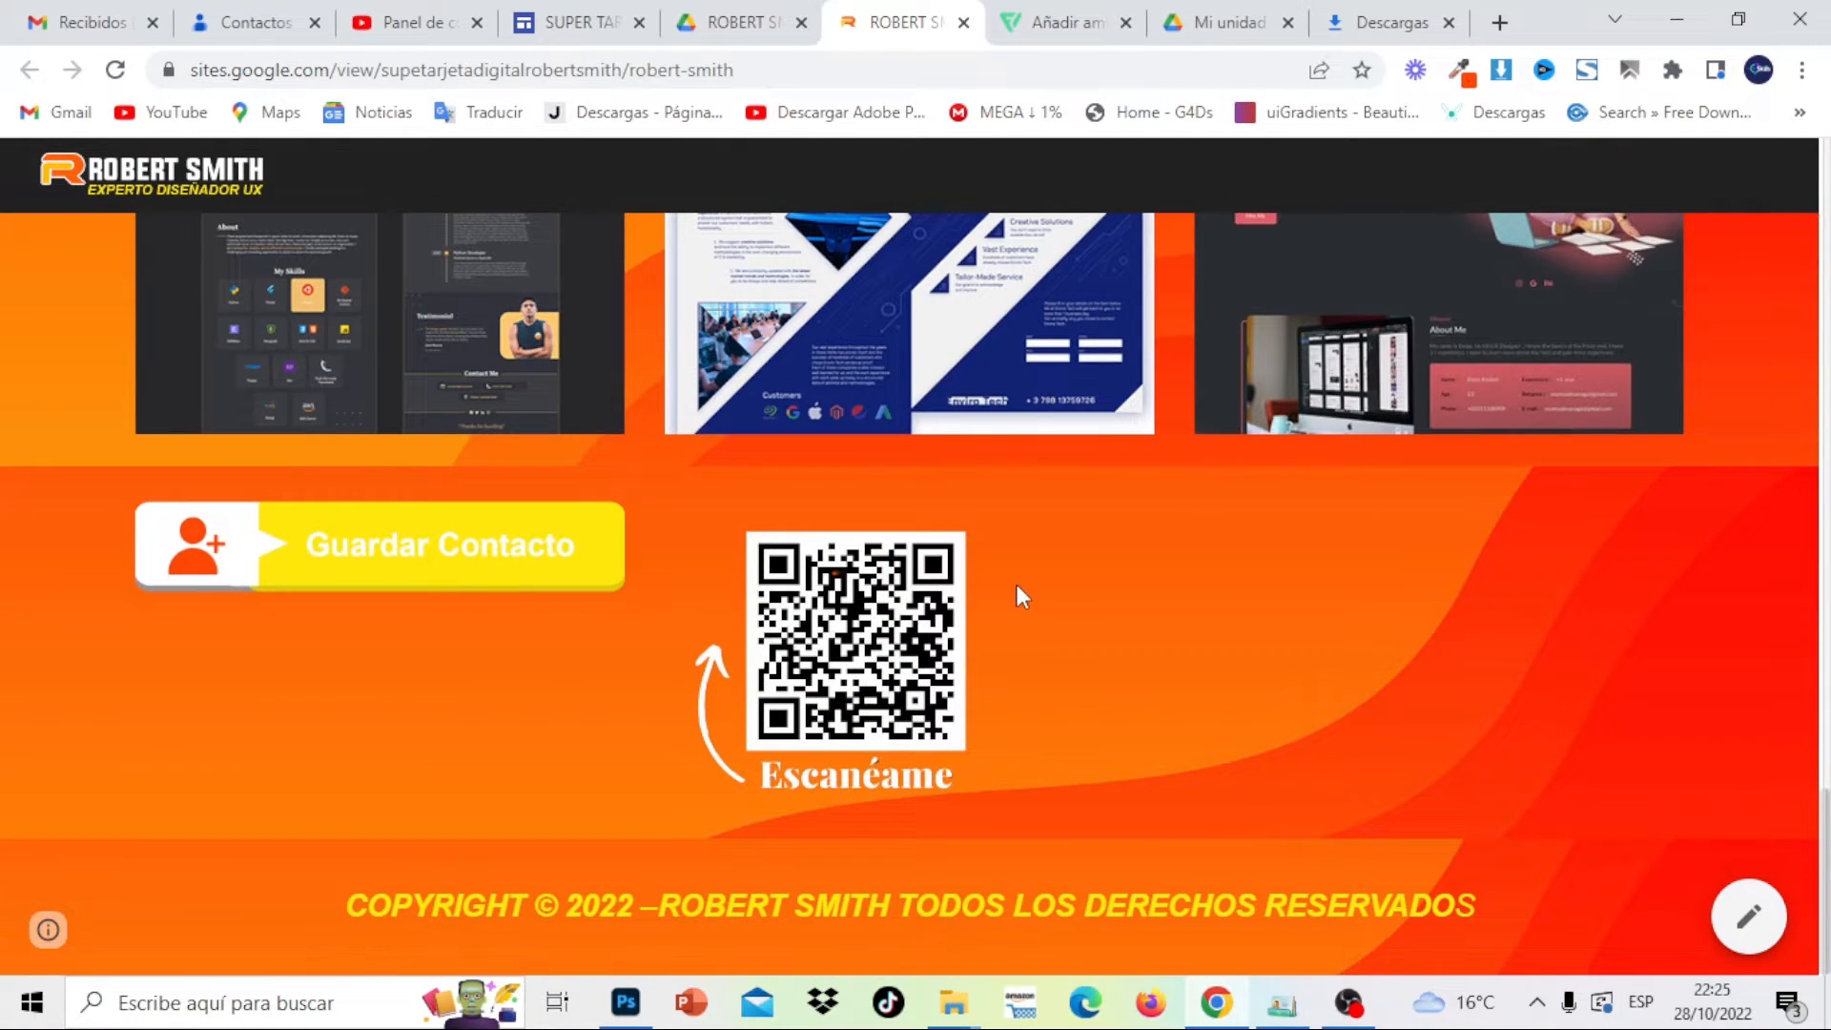
left_click(739, 11)
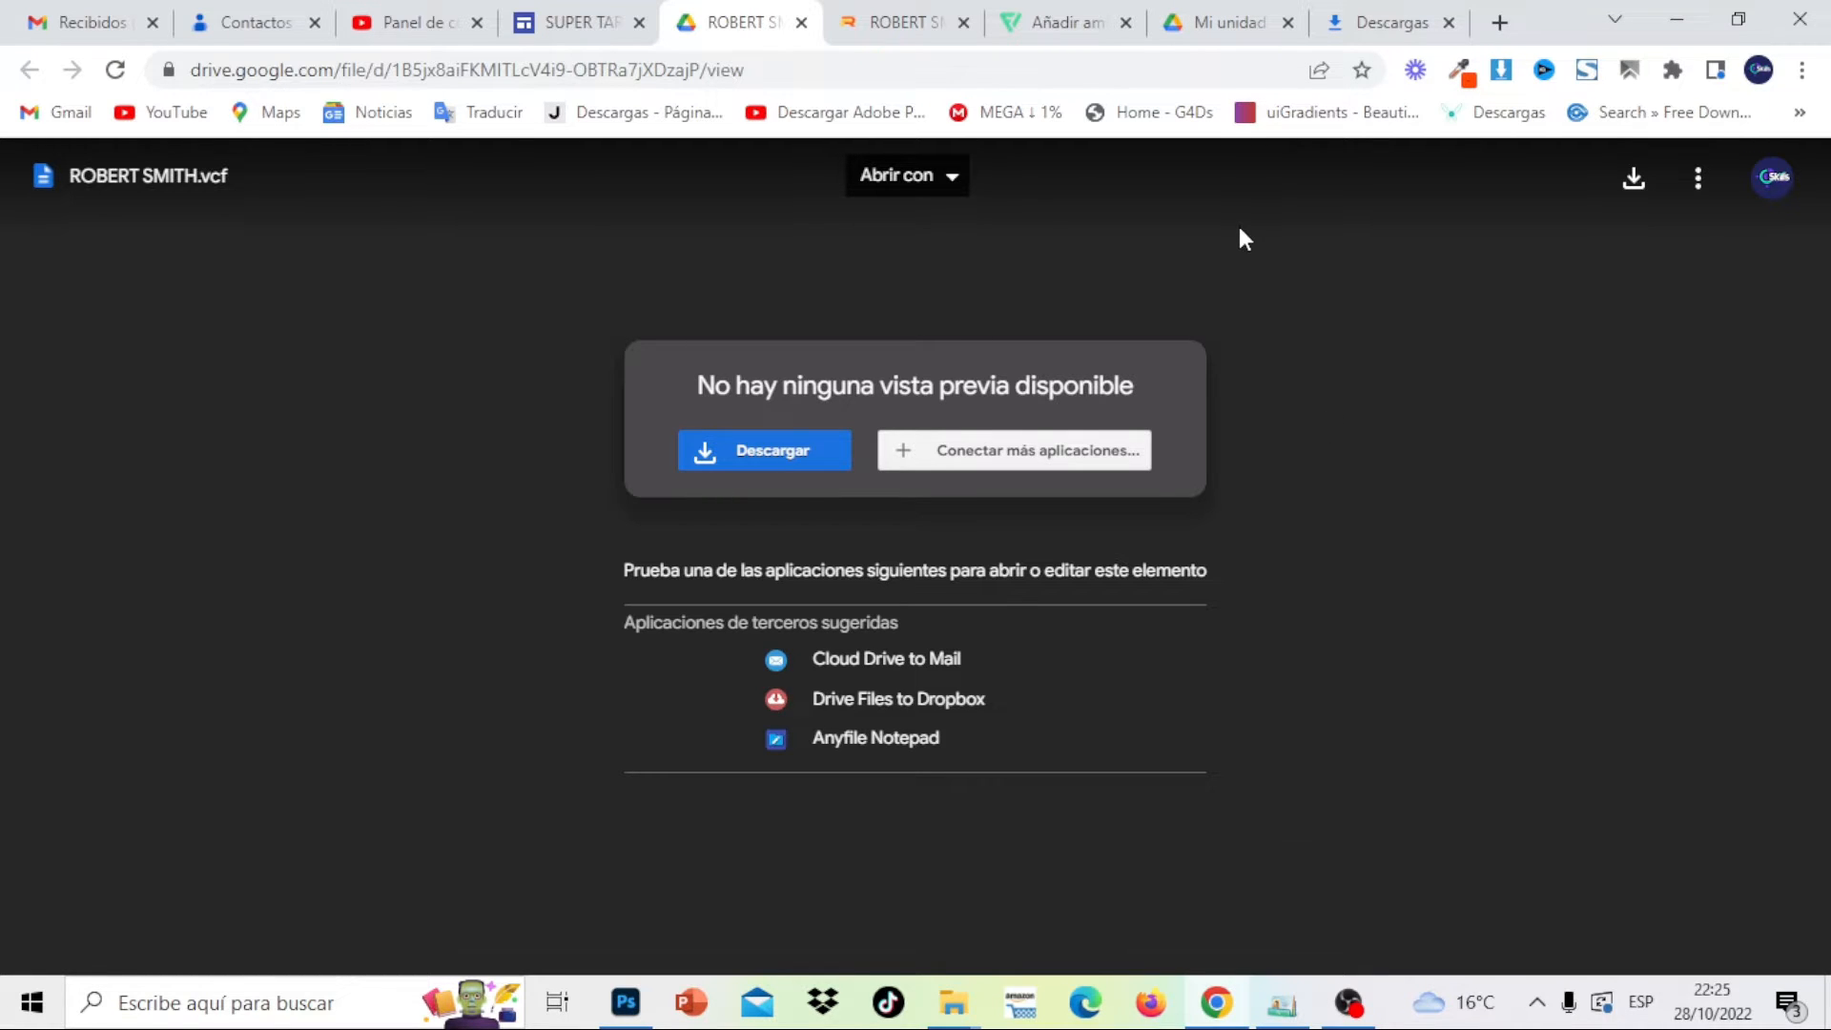
left_click(939, 13)
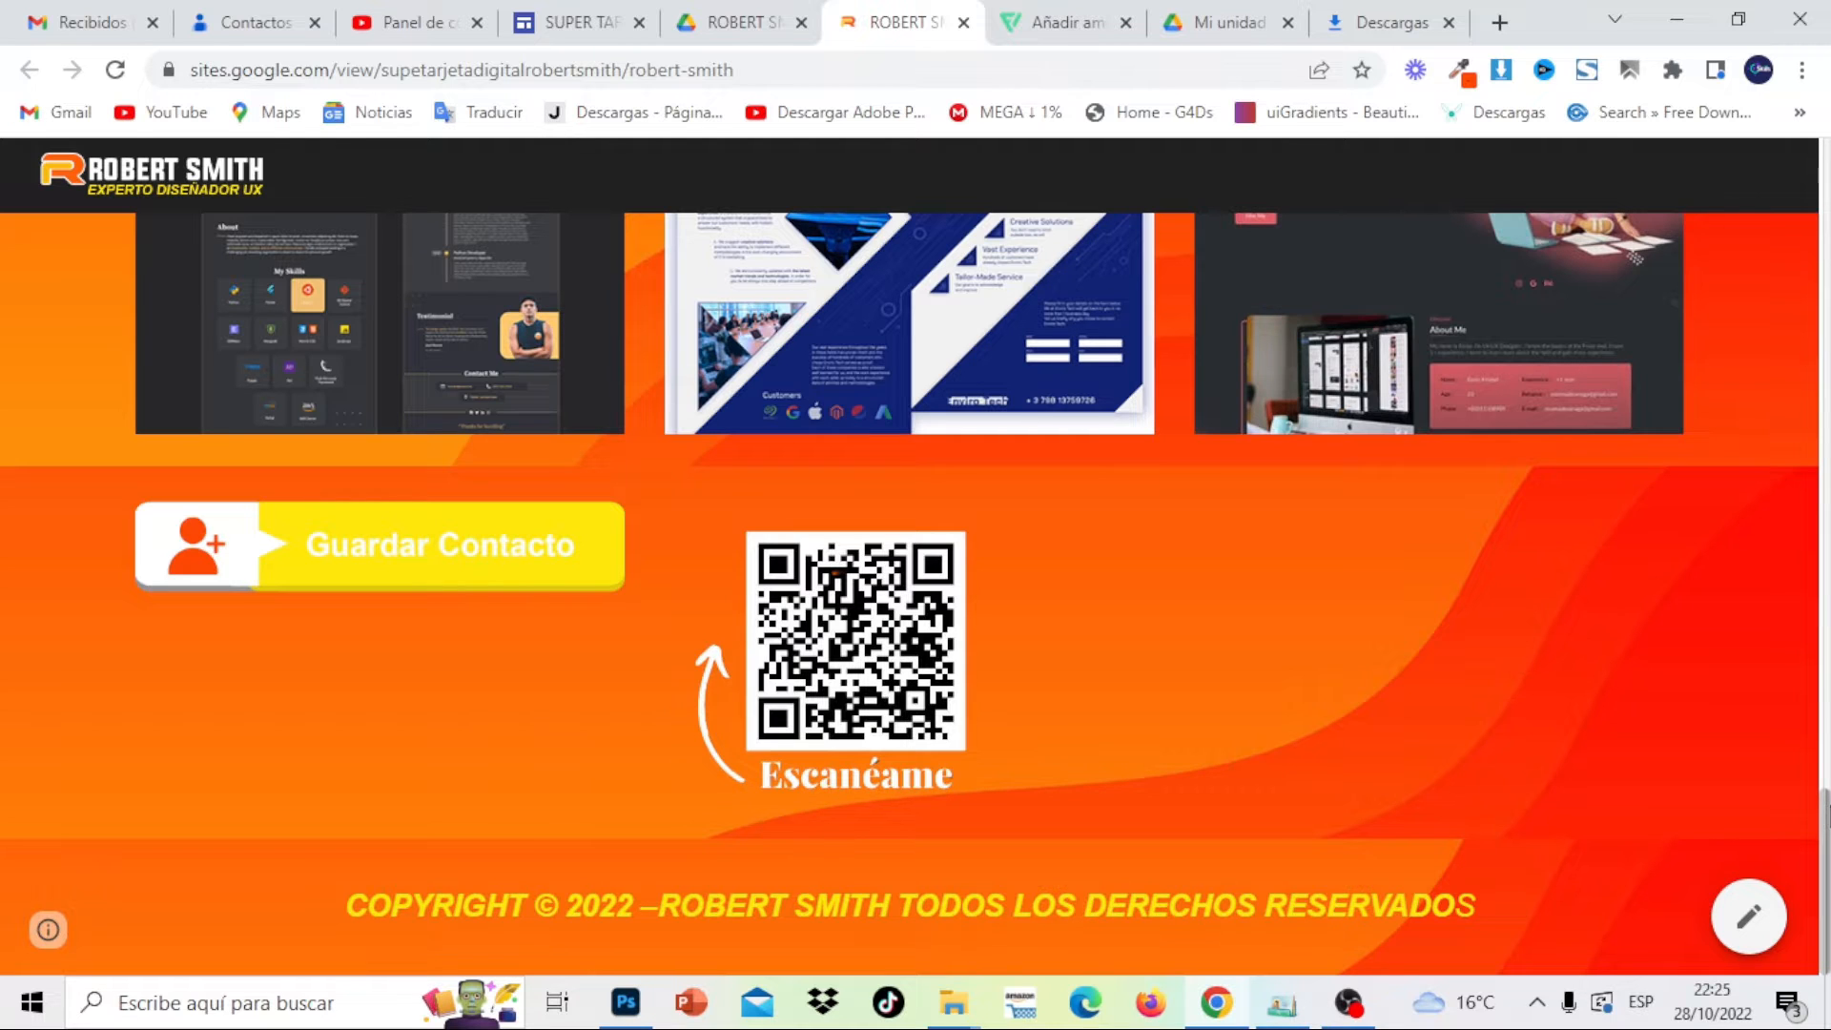
left_click(588, 11)
Scroll the mobile preview to the Guardar Contacto button, then bring up Tienda-en-Linea-min.png in Photoshop
left_click_drag(1156, 787, 1161, 212)
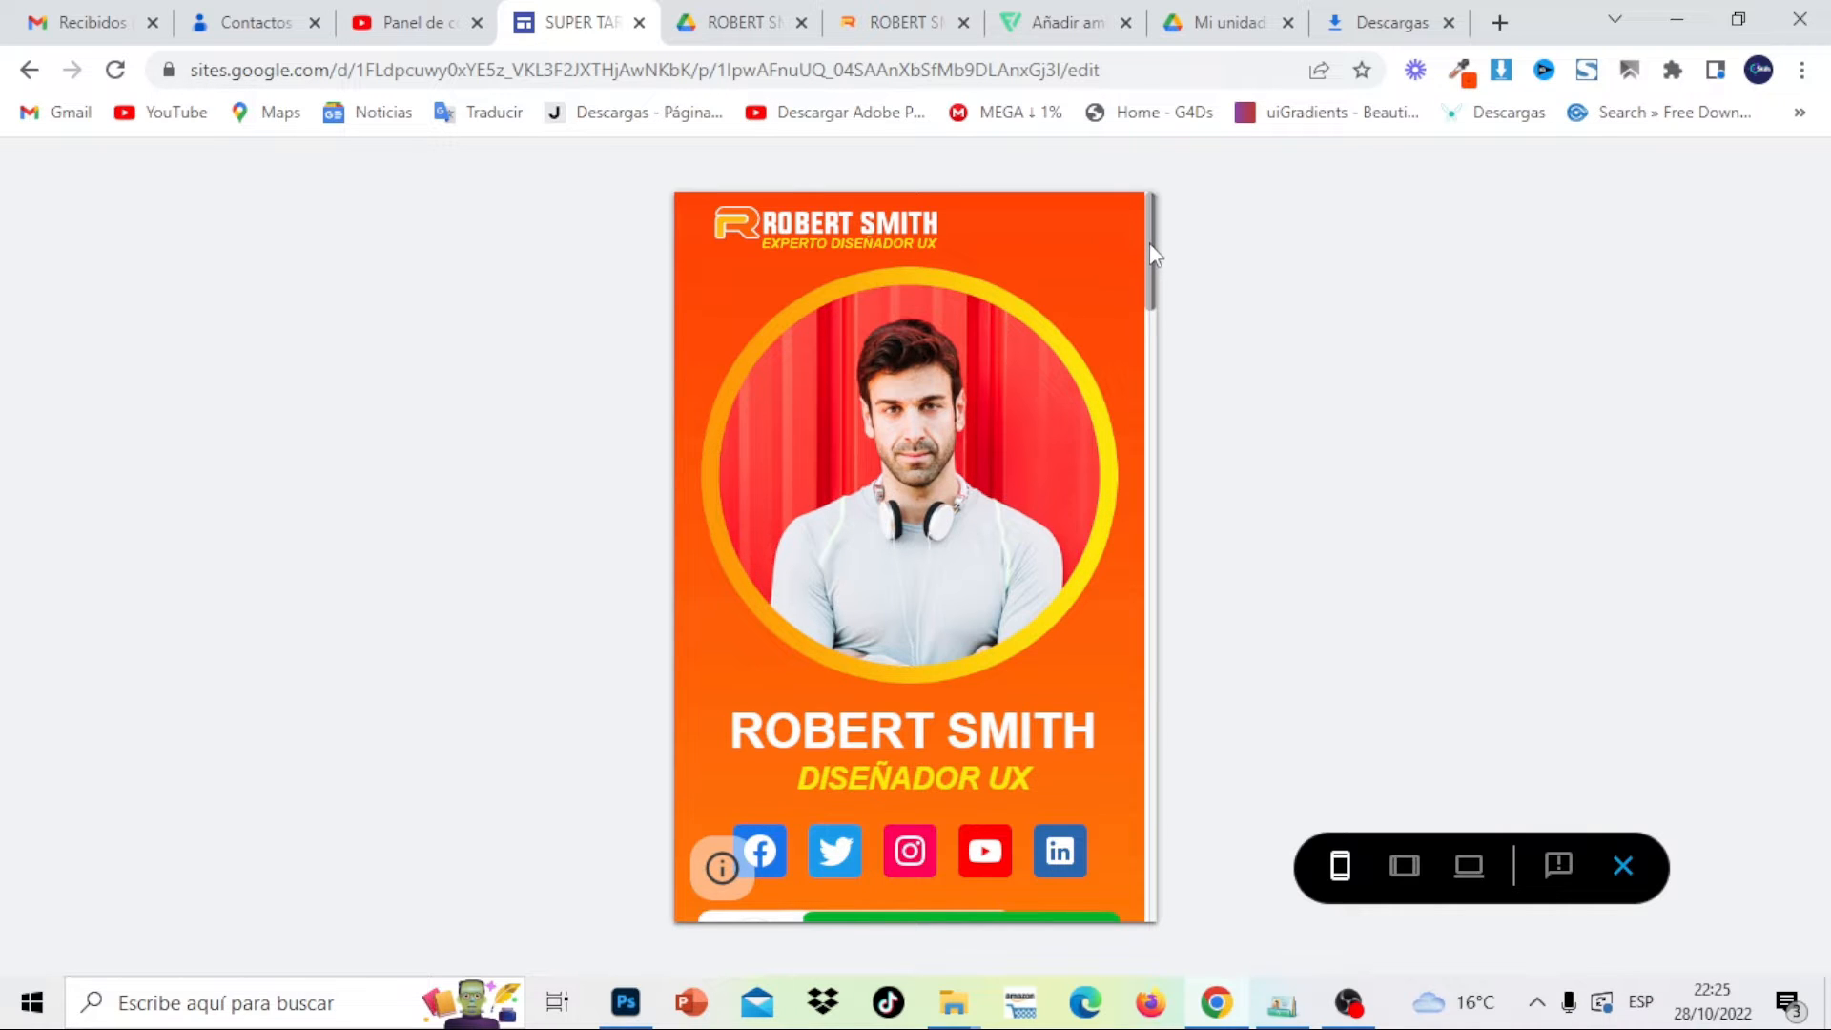
left_click_drag(1152, 253, 1151, 836)
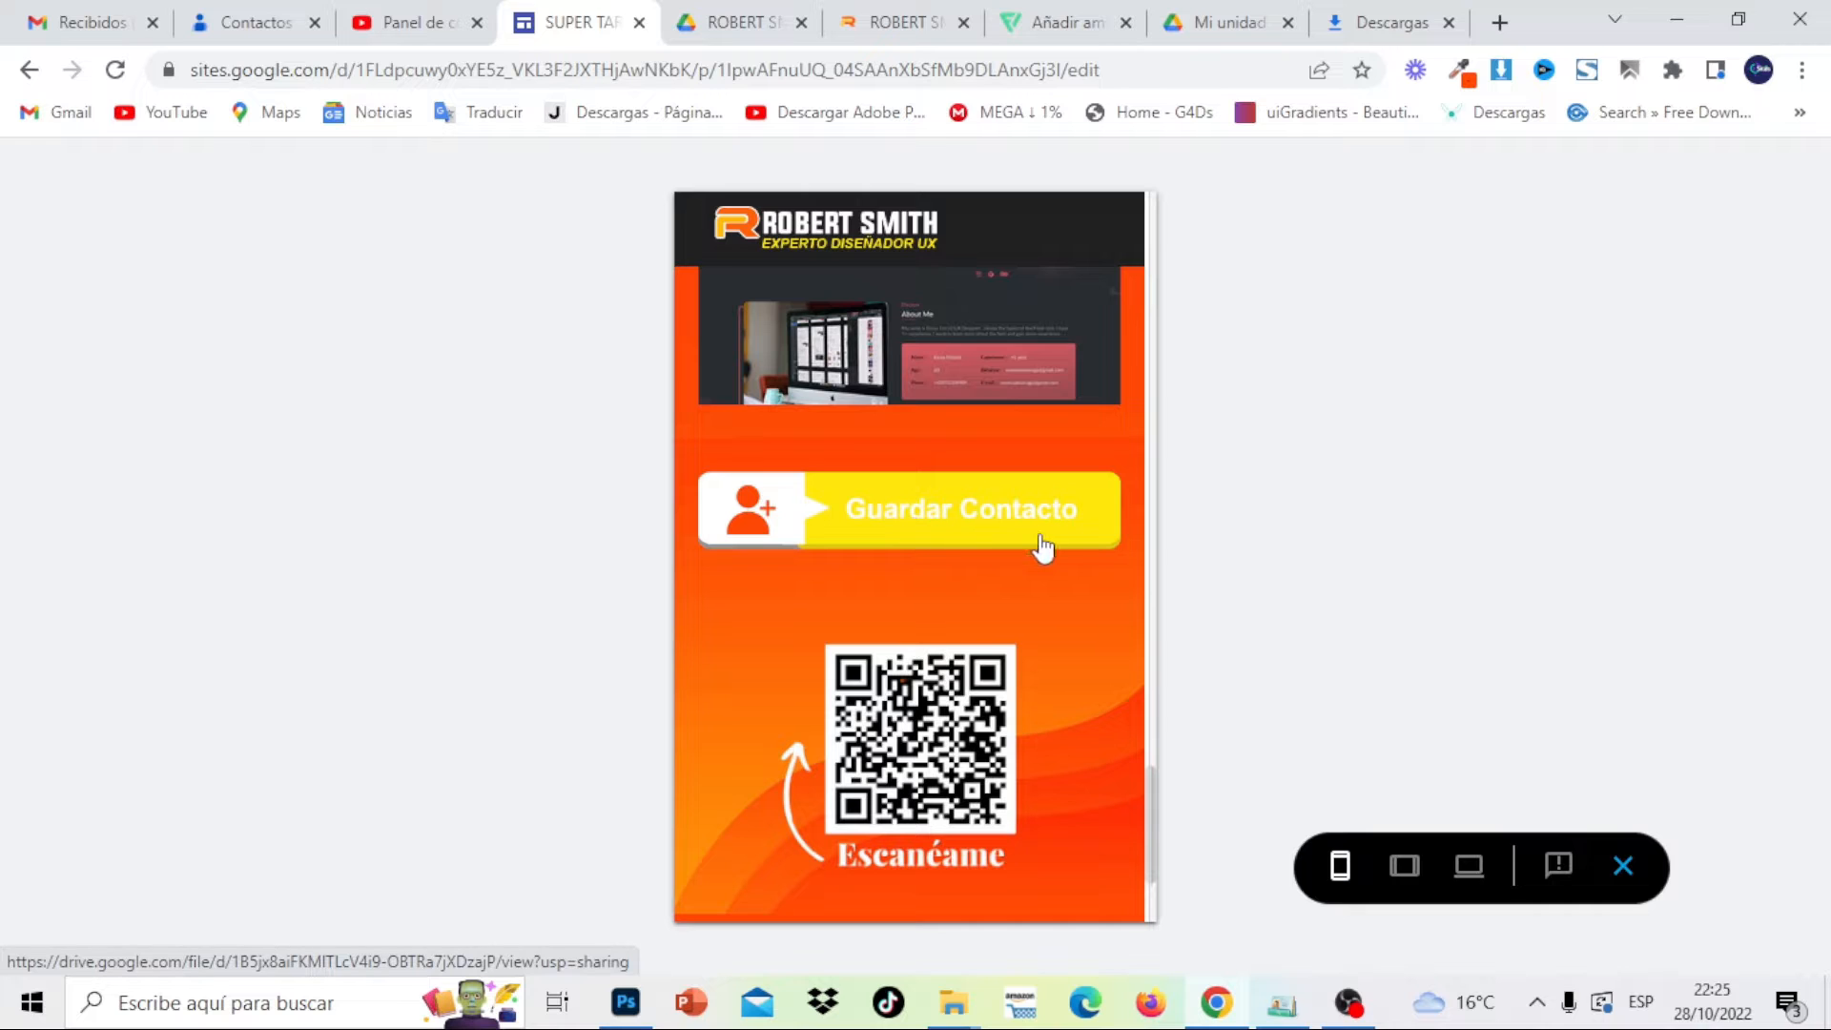
left_click(630, 1017)
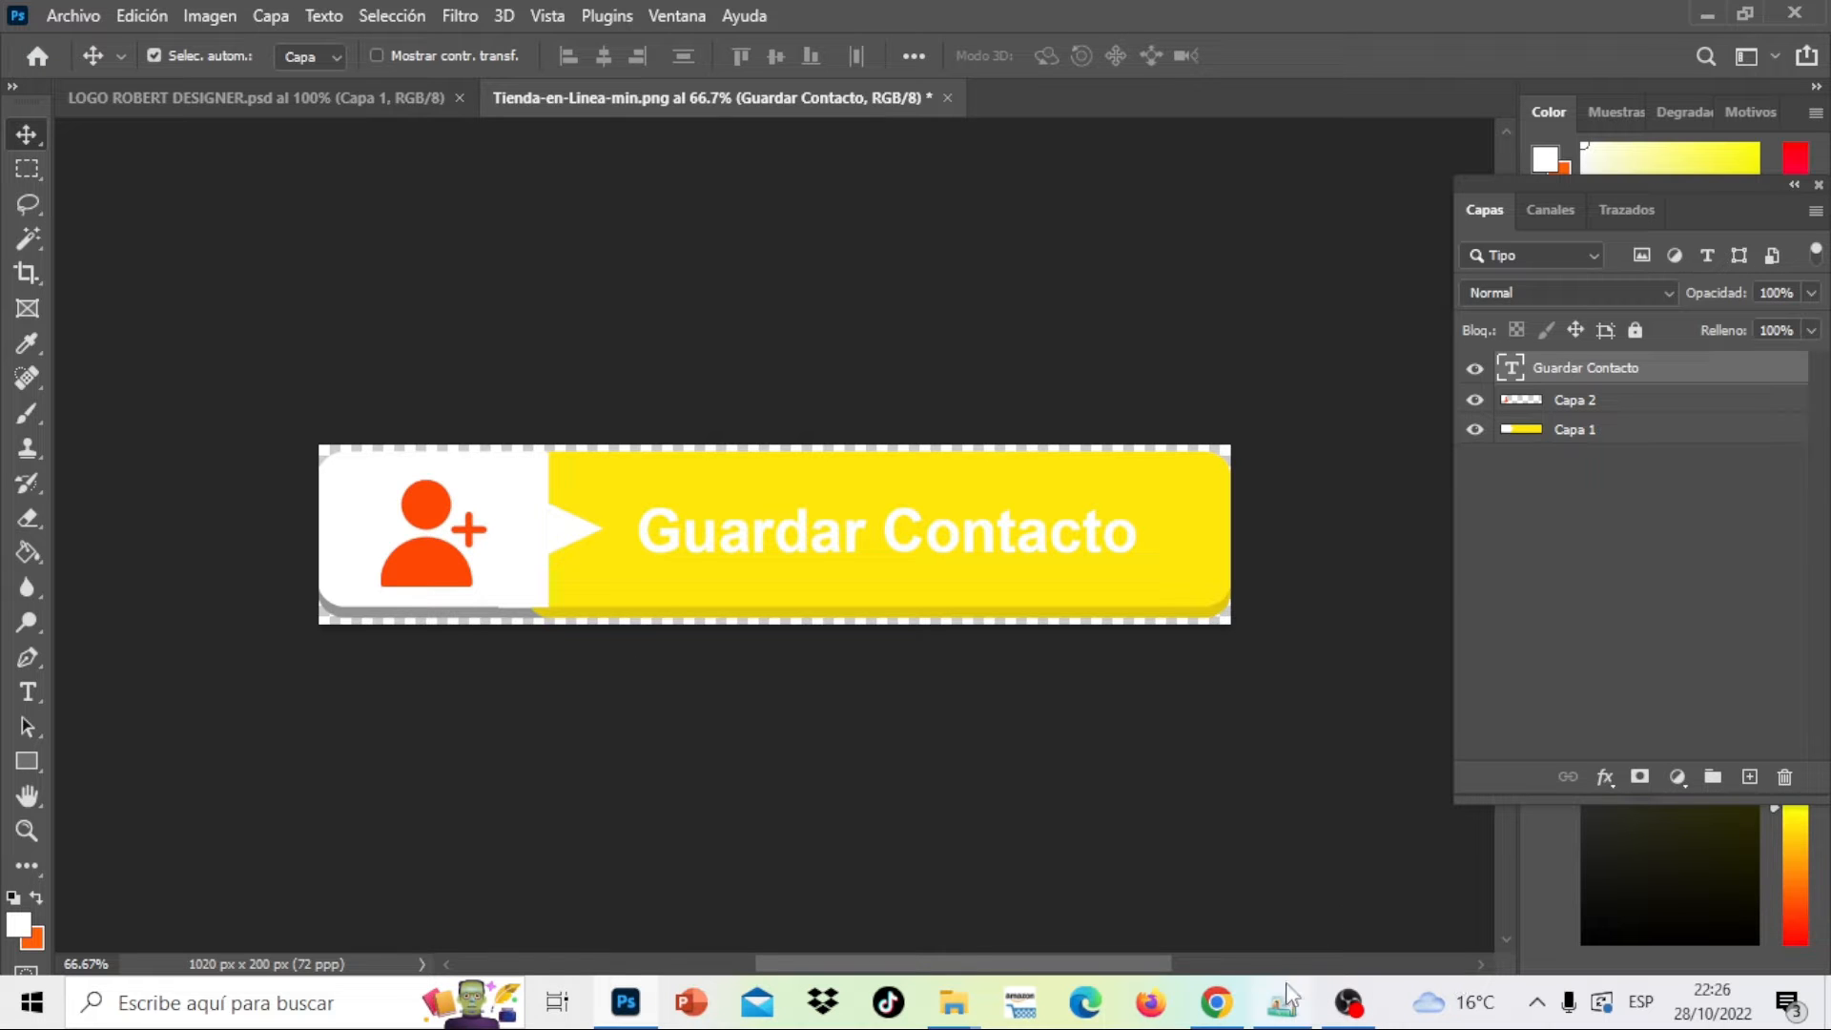
Compare Flaticon's orange 'Añadir amigo' icon with the Photoshop button design, then return to the editor
left_click(1216, 1016)
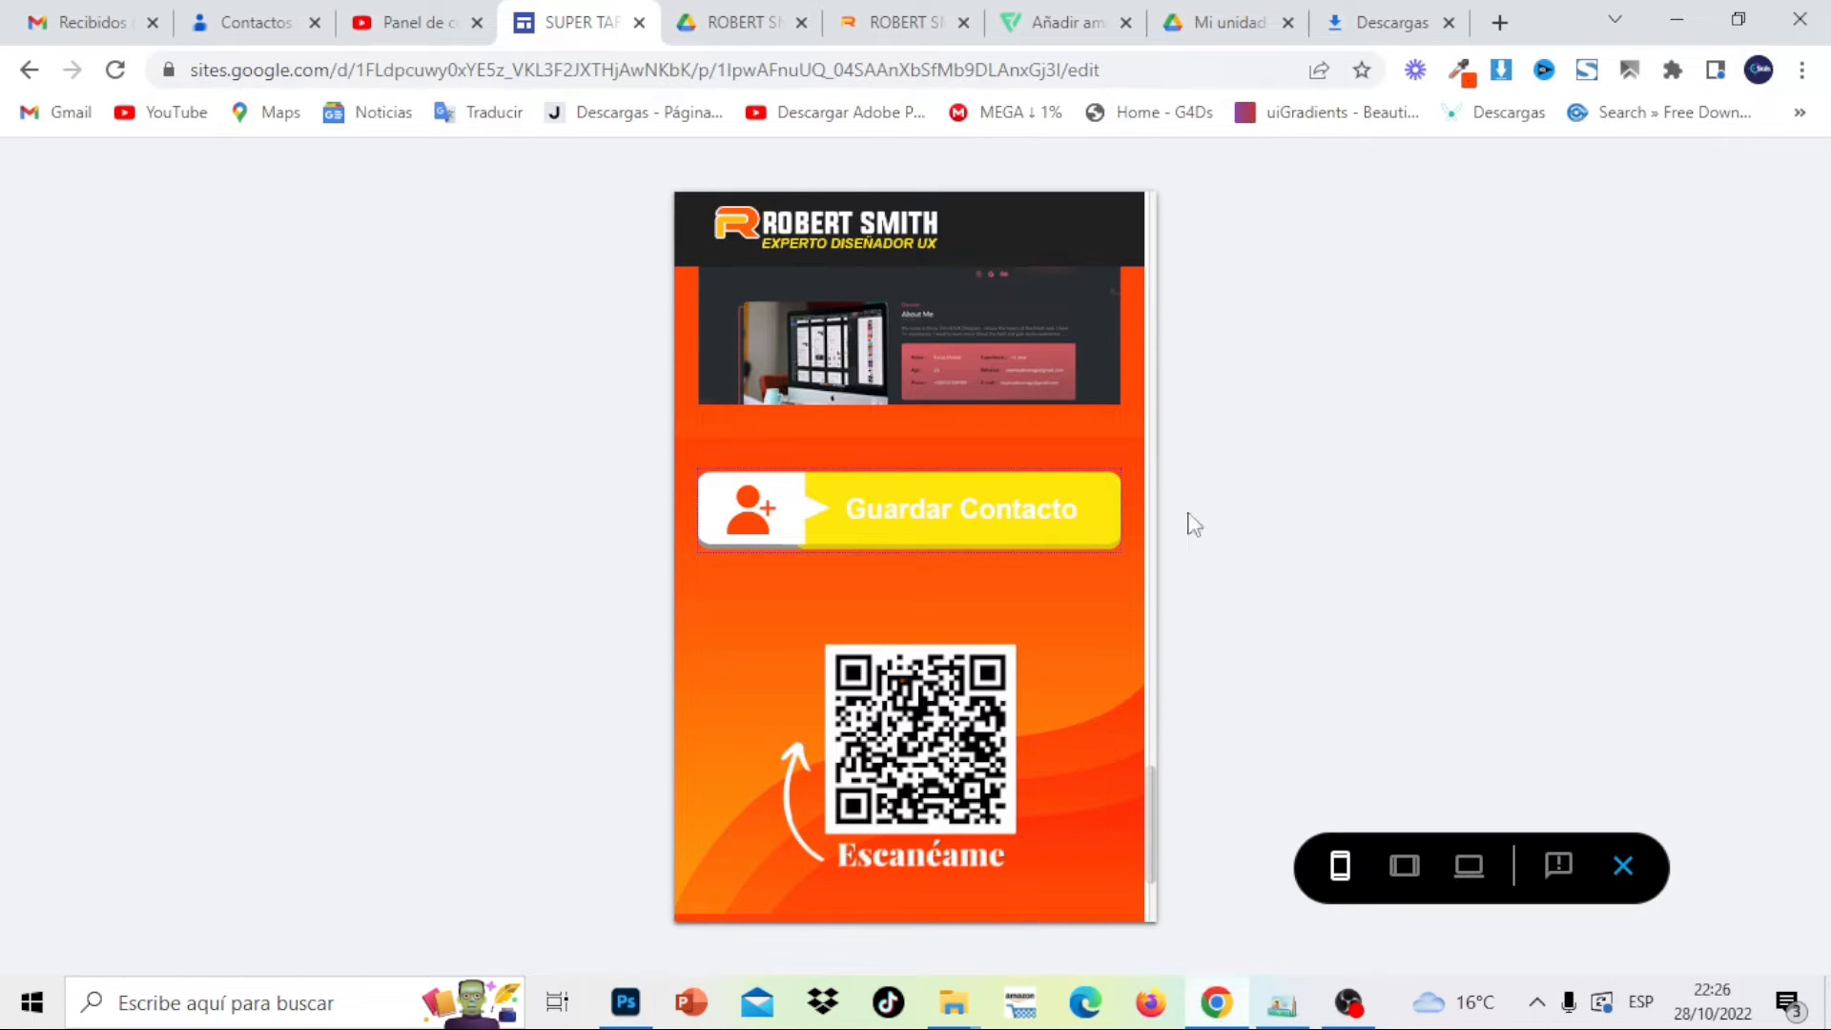
left_click(1041, 13)
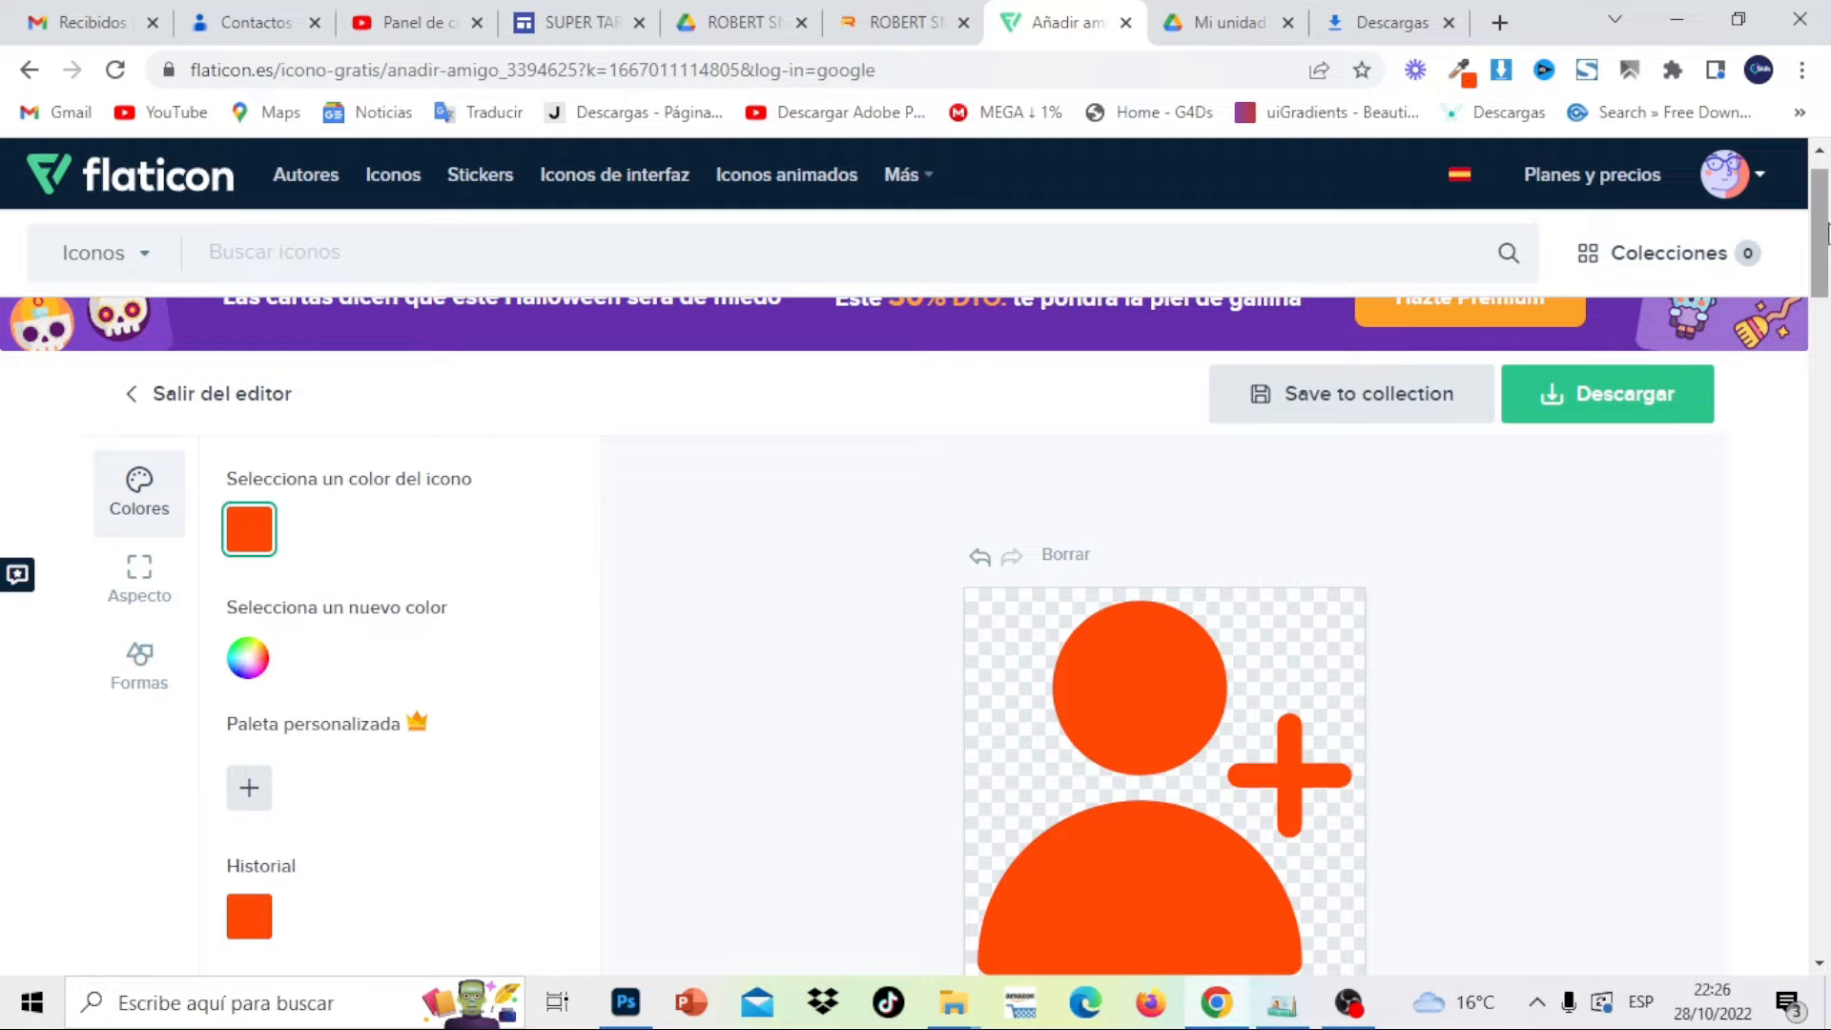
left_click_drag(1826, 234, 1825, 164)
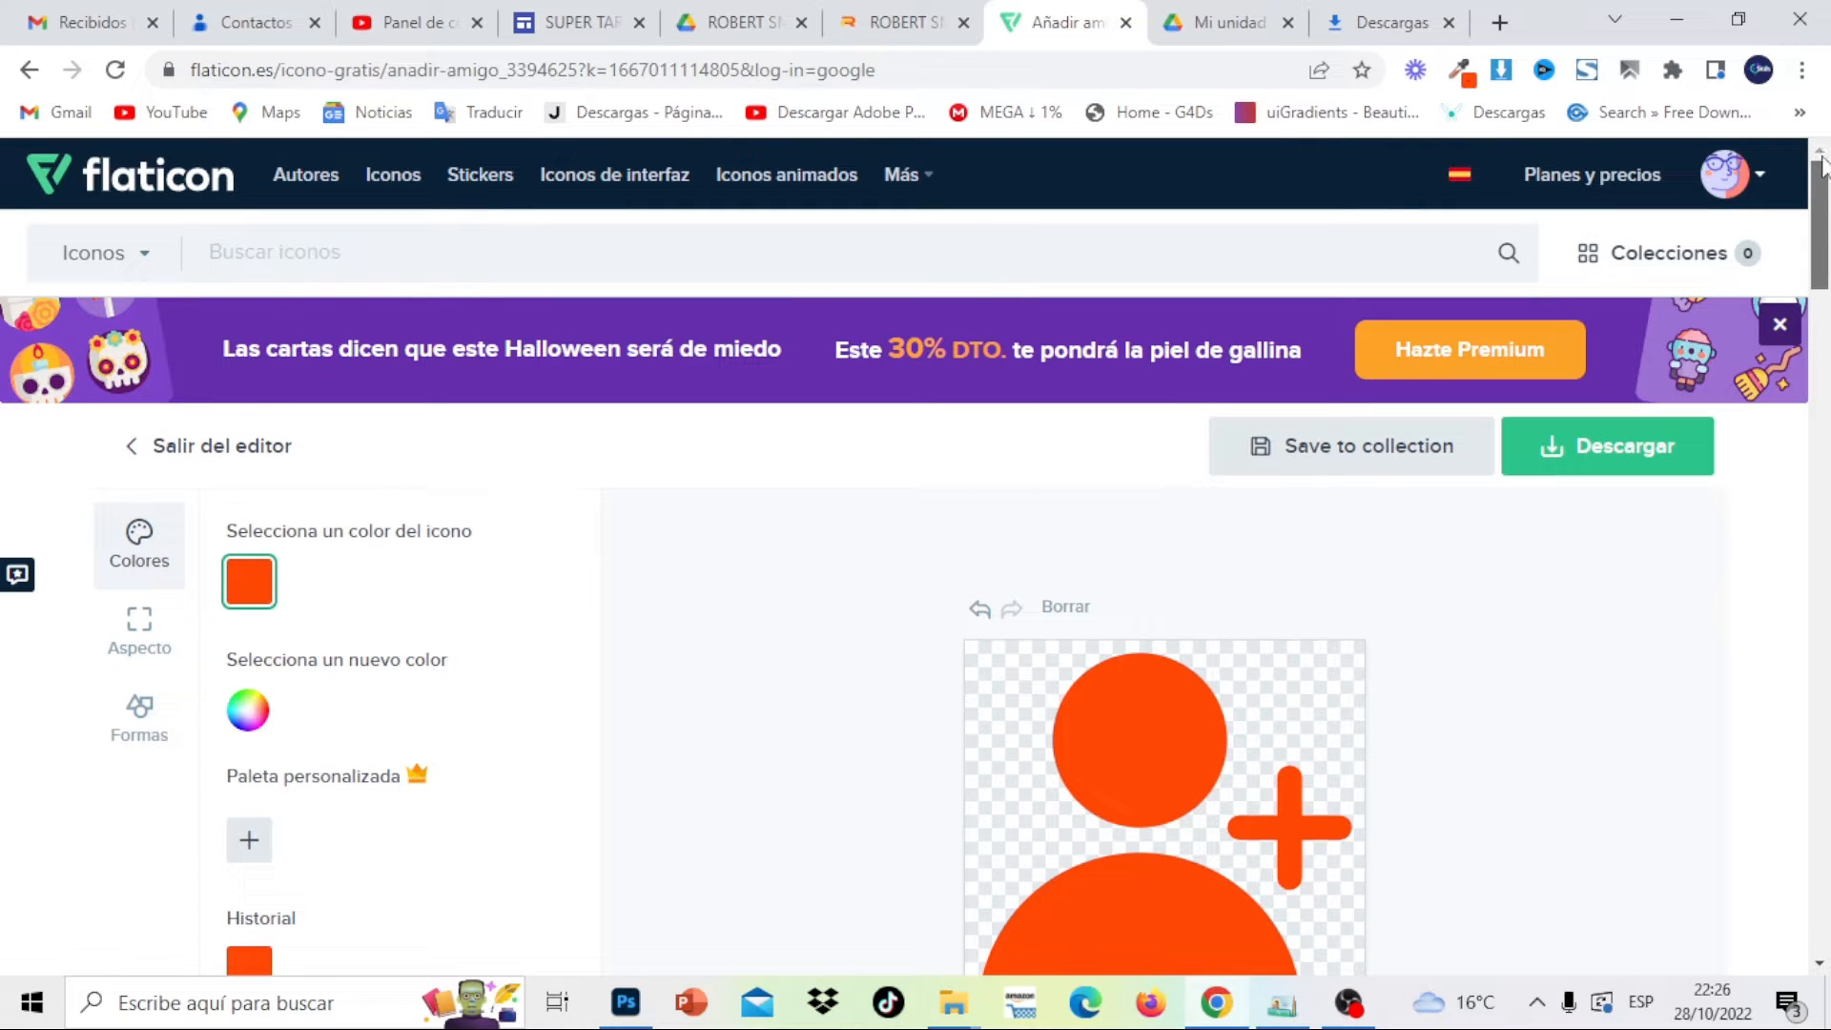
left_click_drag(1824, 200, 1824, 277)
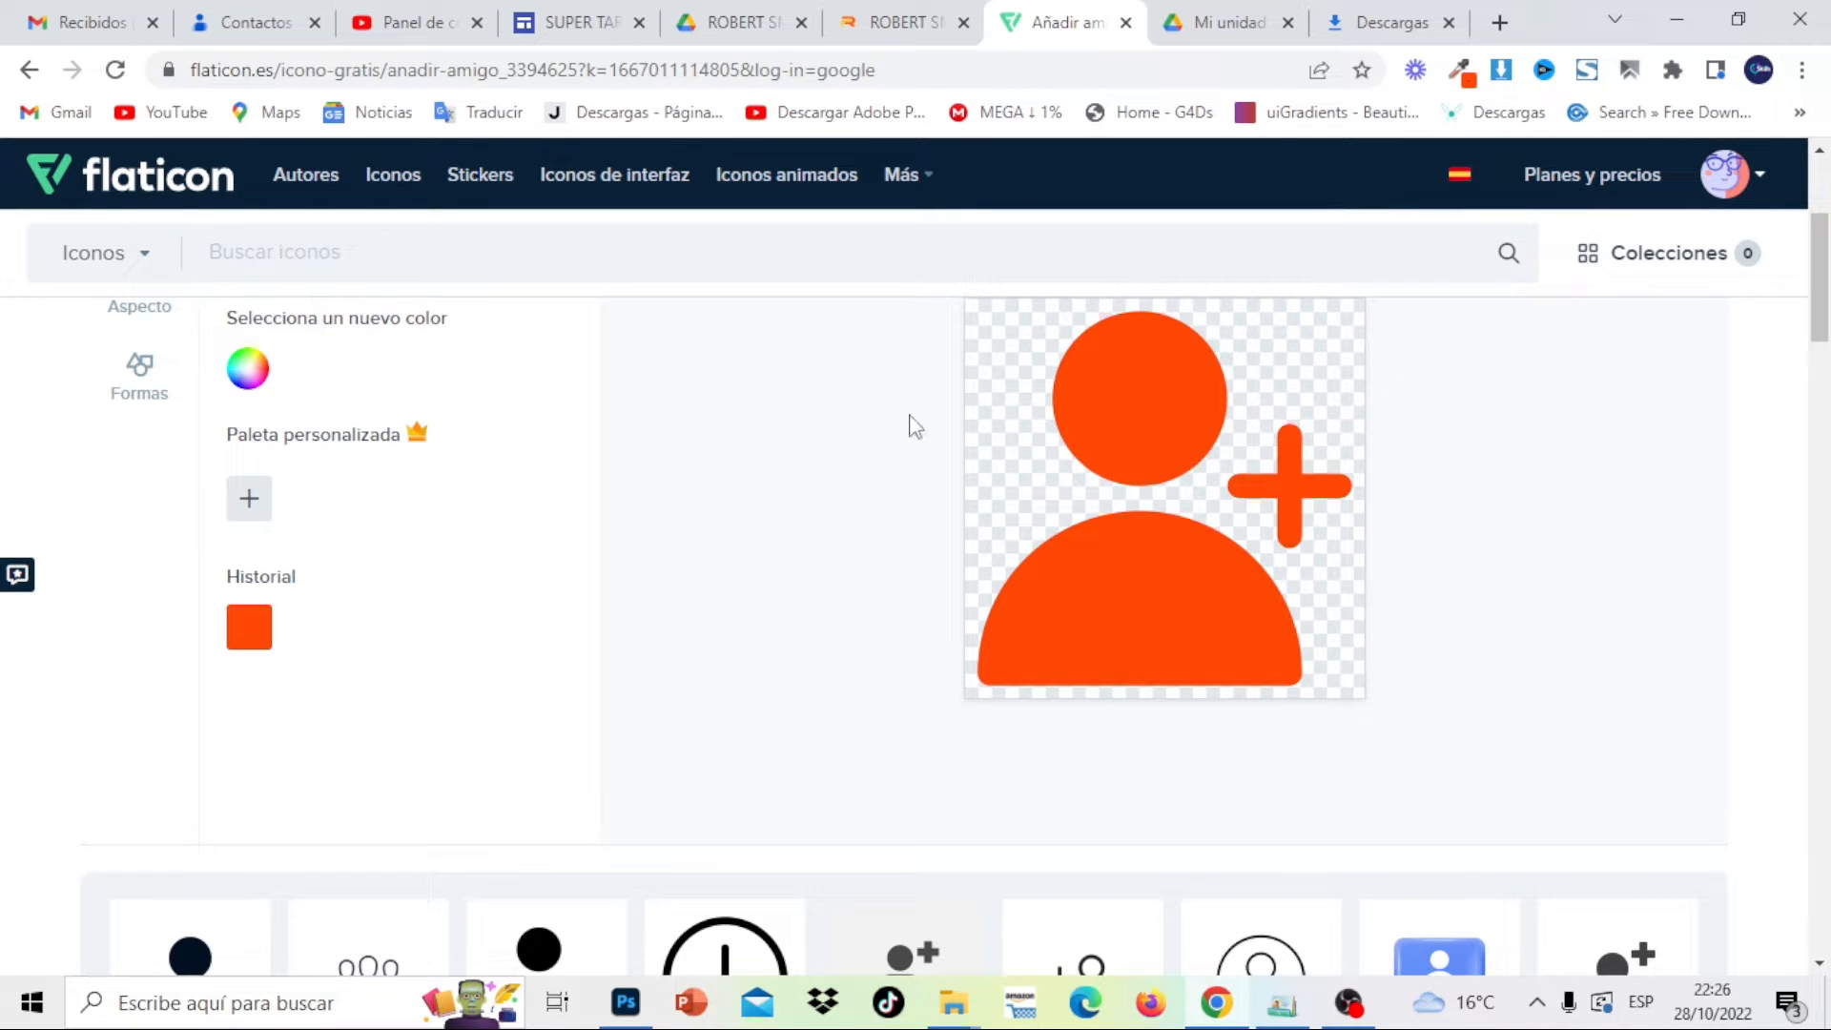
left_click(625, 1003)
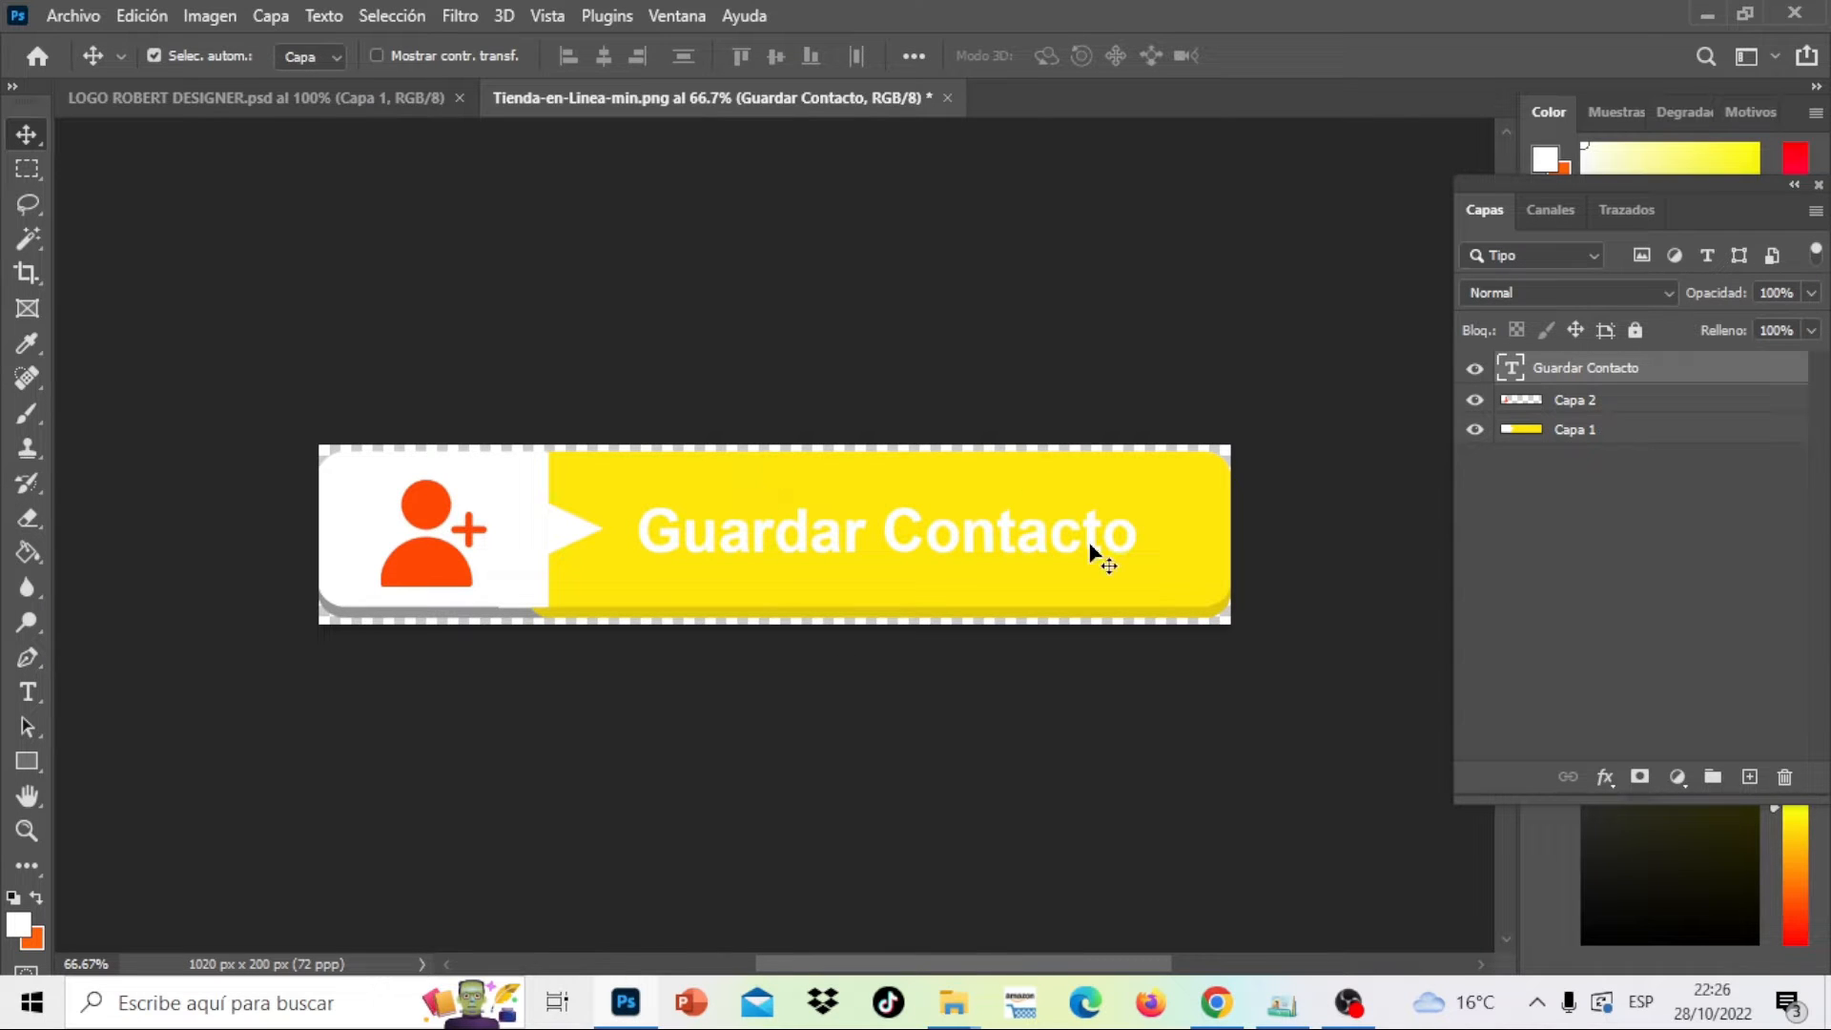
left_click(1709, 16)
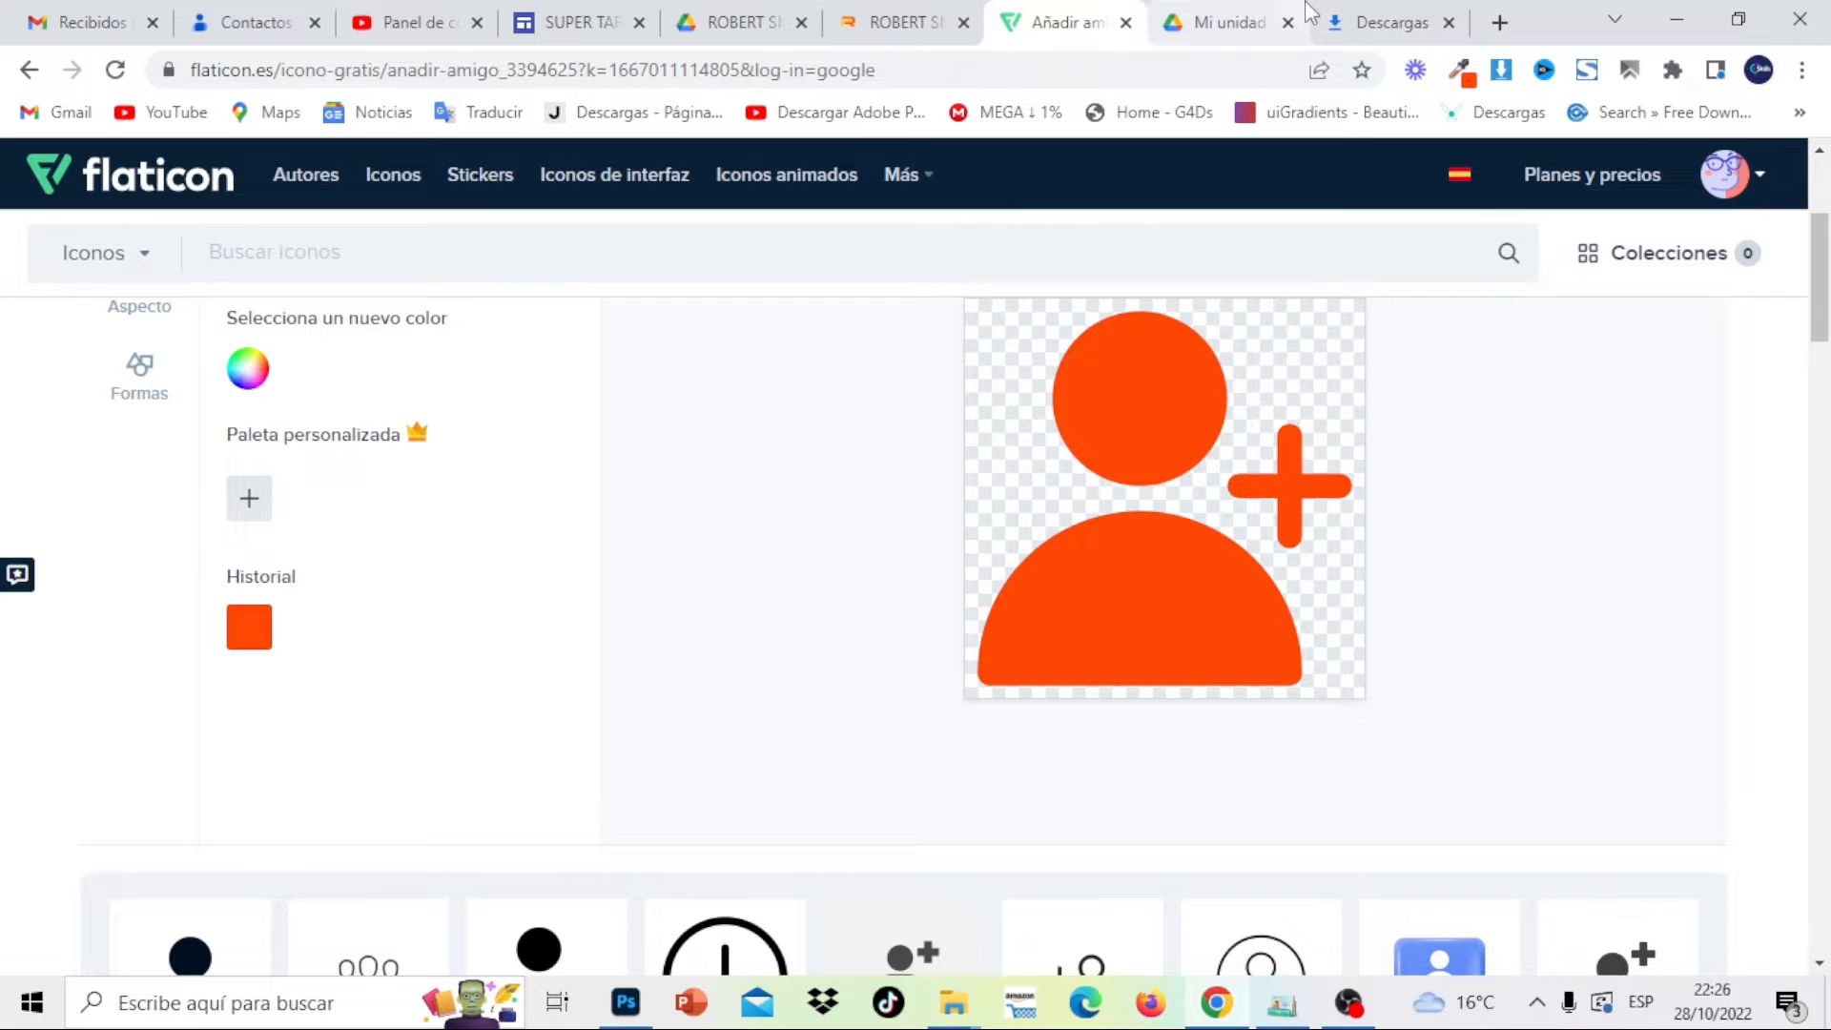
left_click(921, 13)
left_click(601, 14)
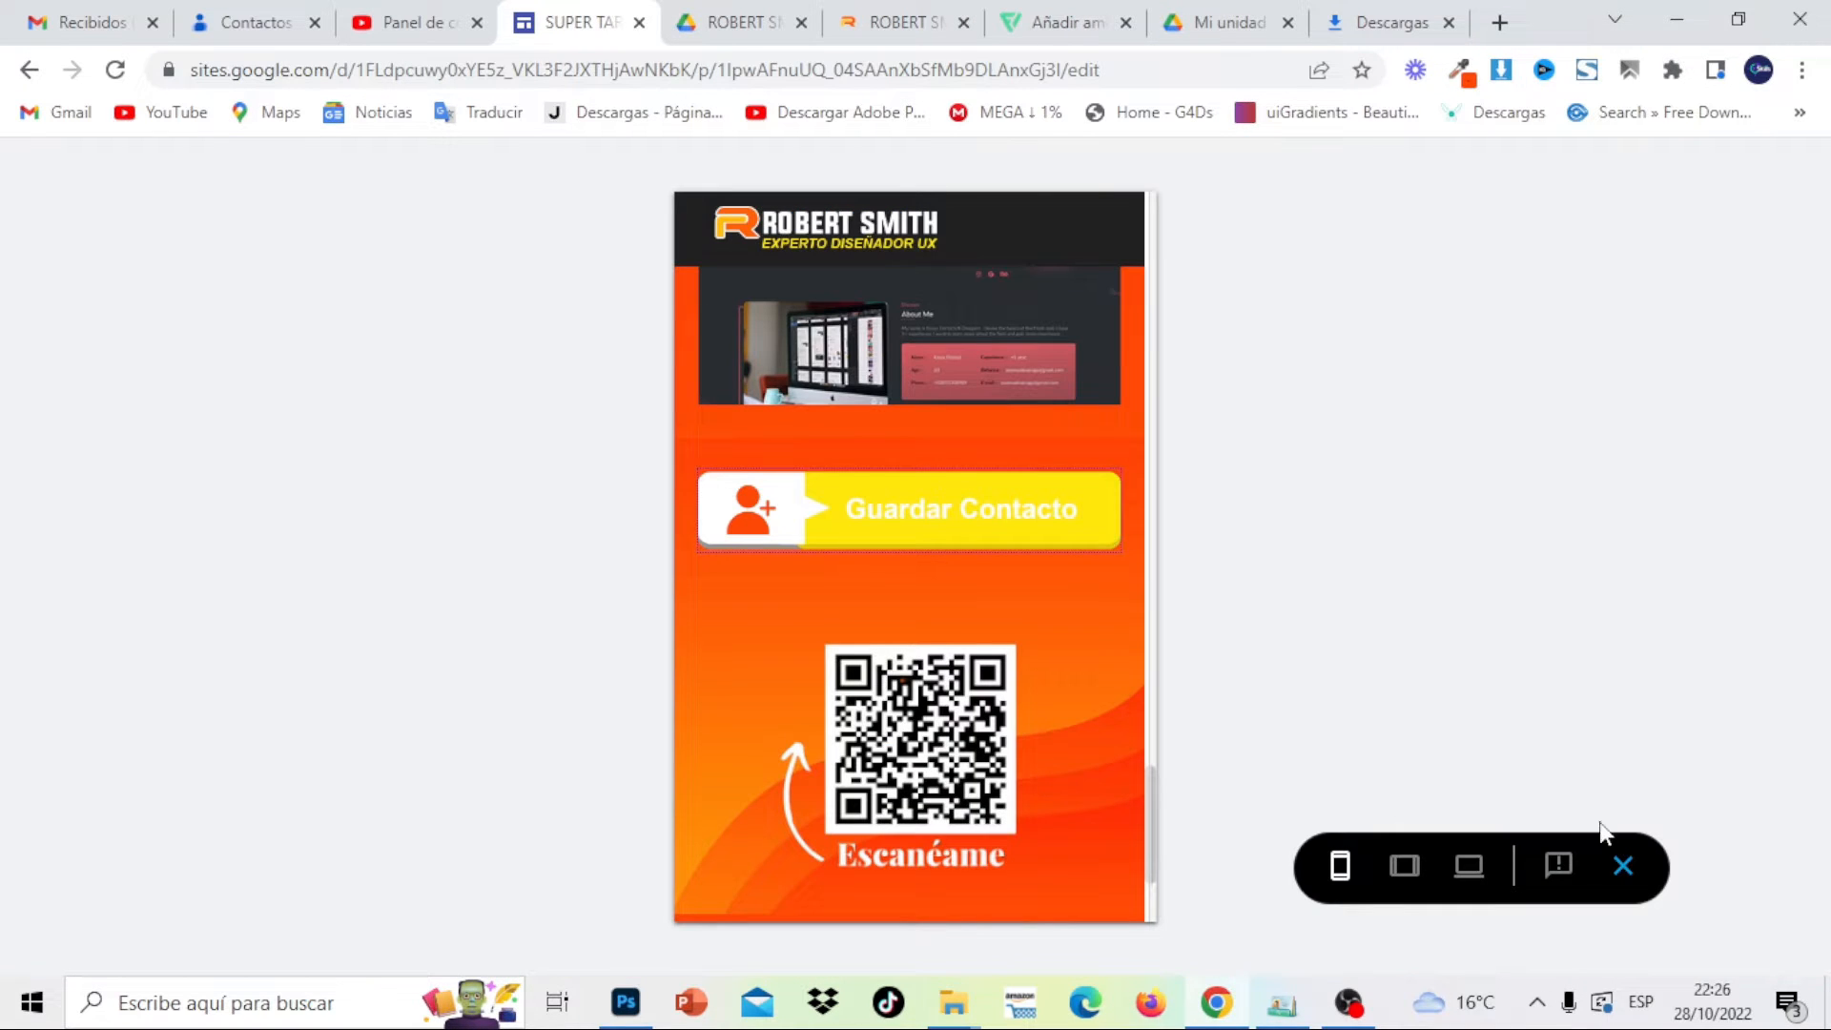
Back in edit mode, delete the old Guardar Contacto button image
left_click(1621, 866)
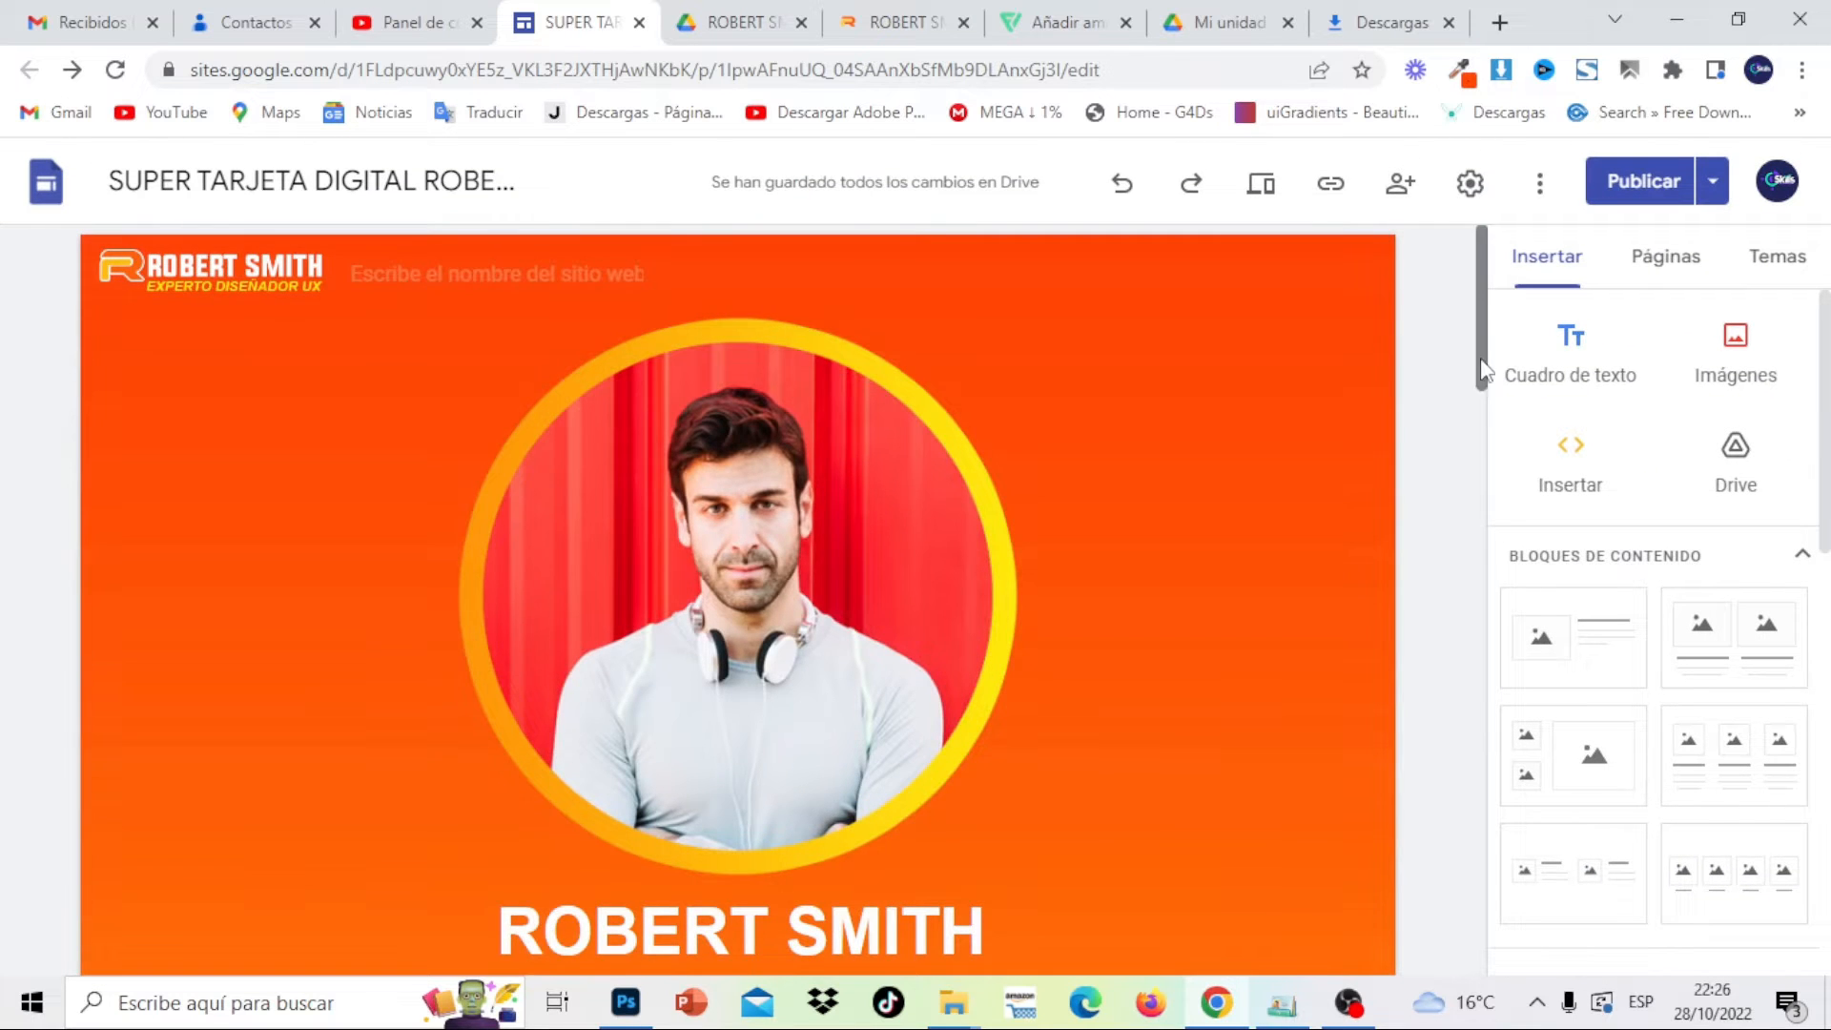
left_click_drag(1481, 366, 1496, 891)
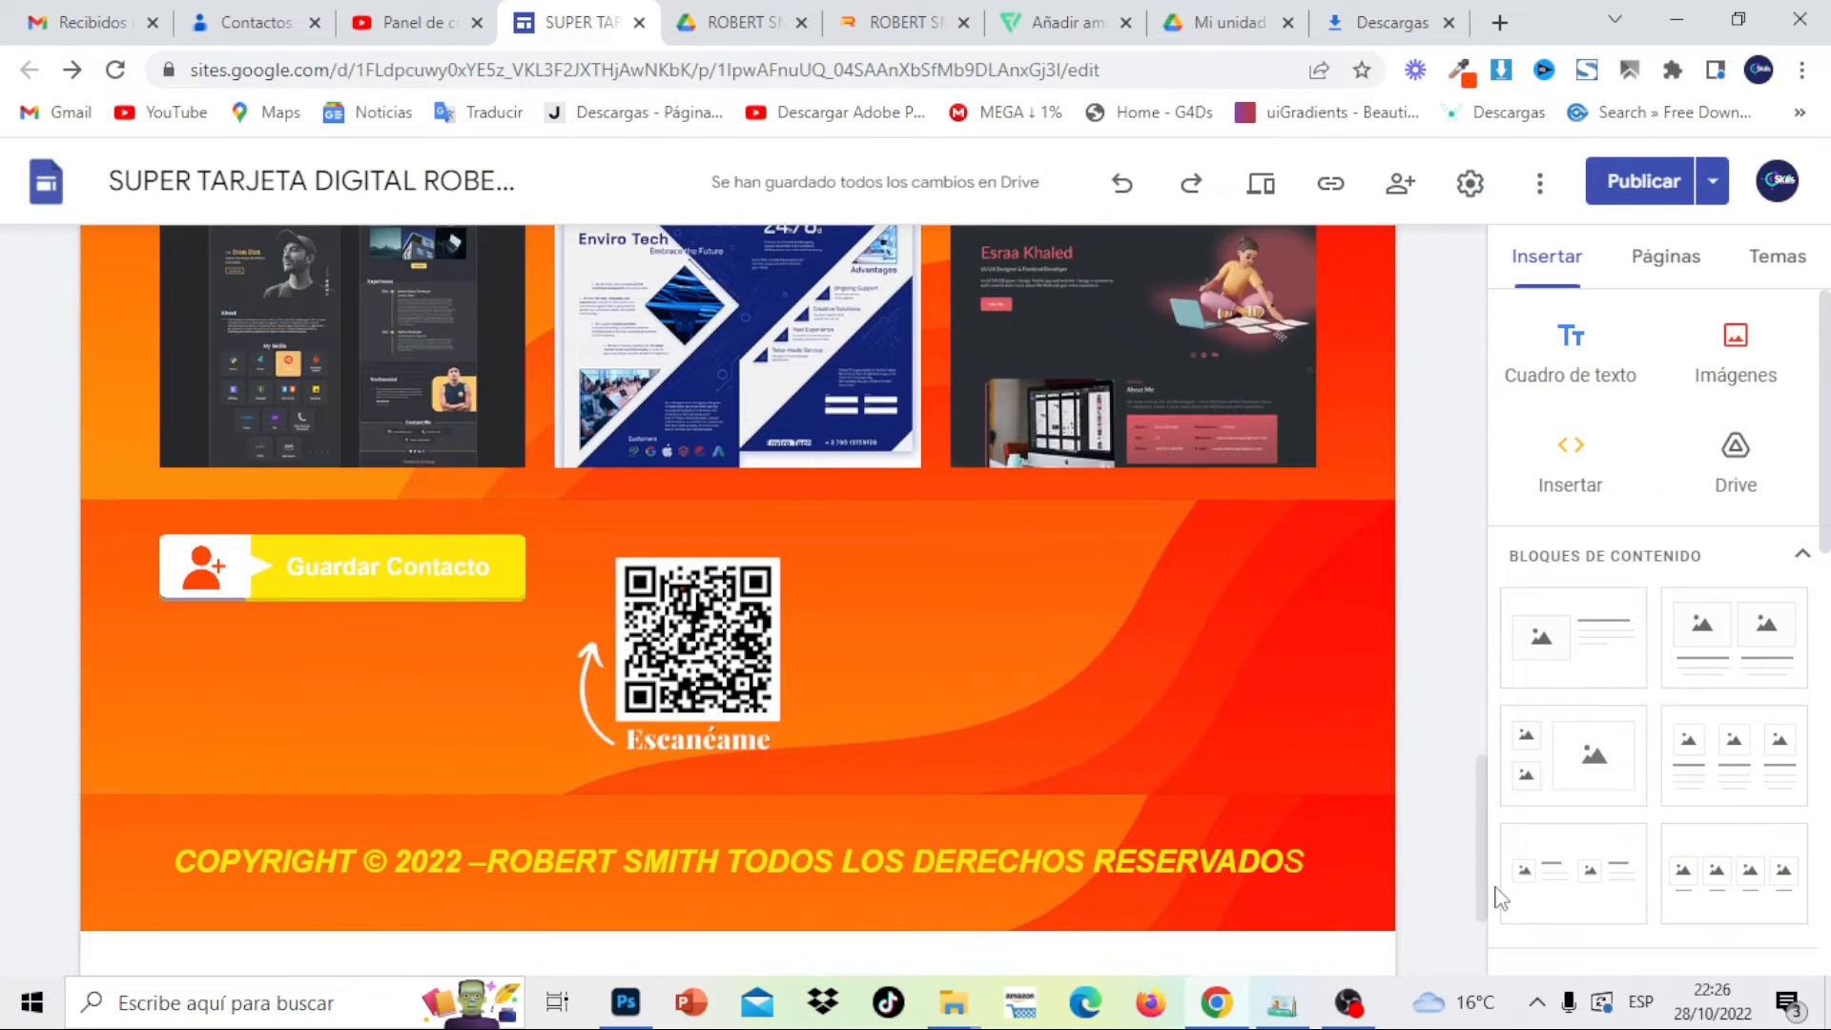
left_click(440, 572)
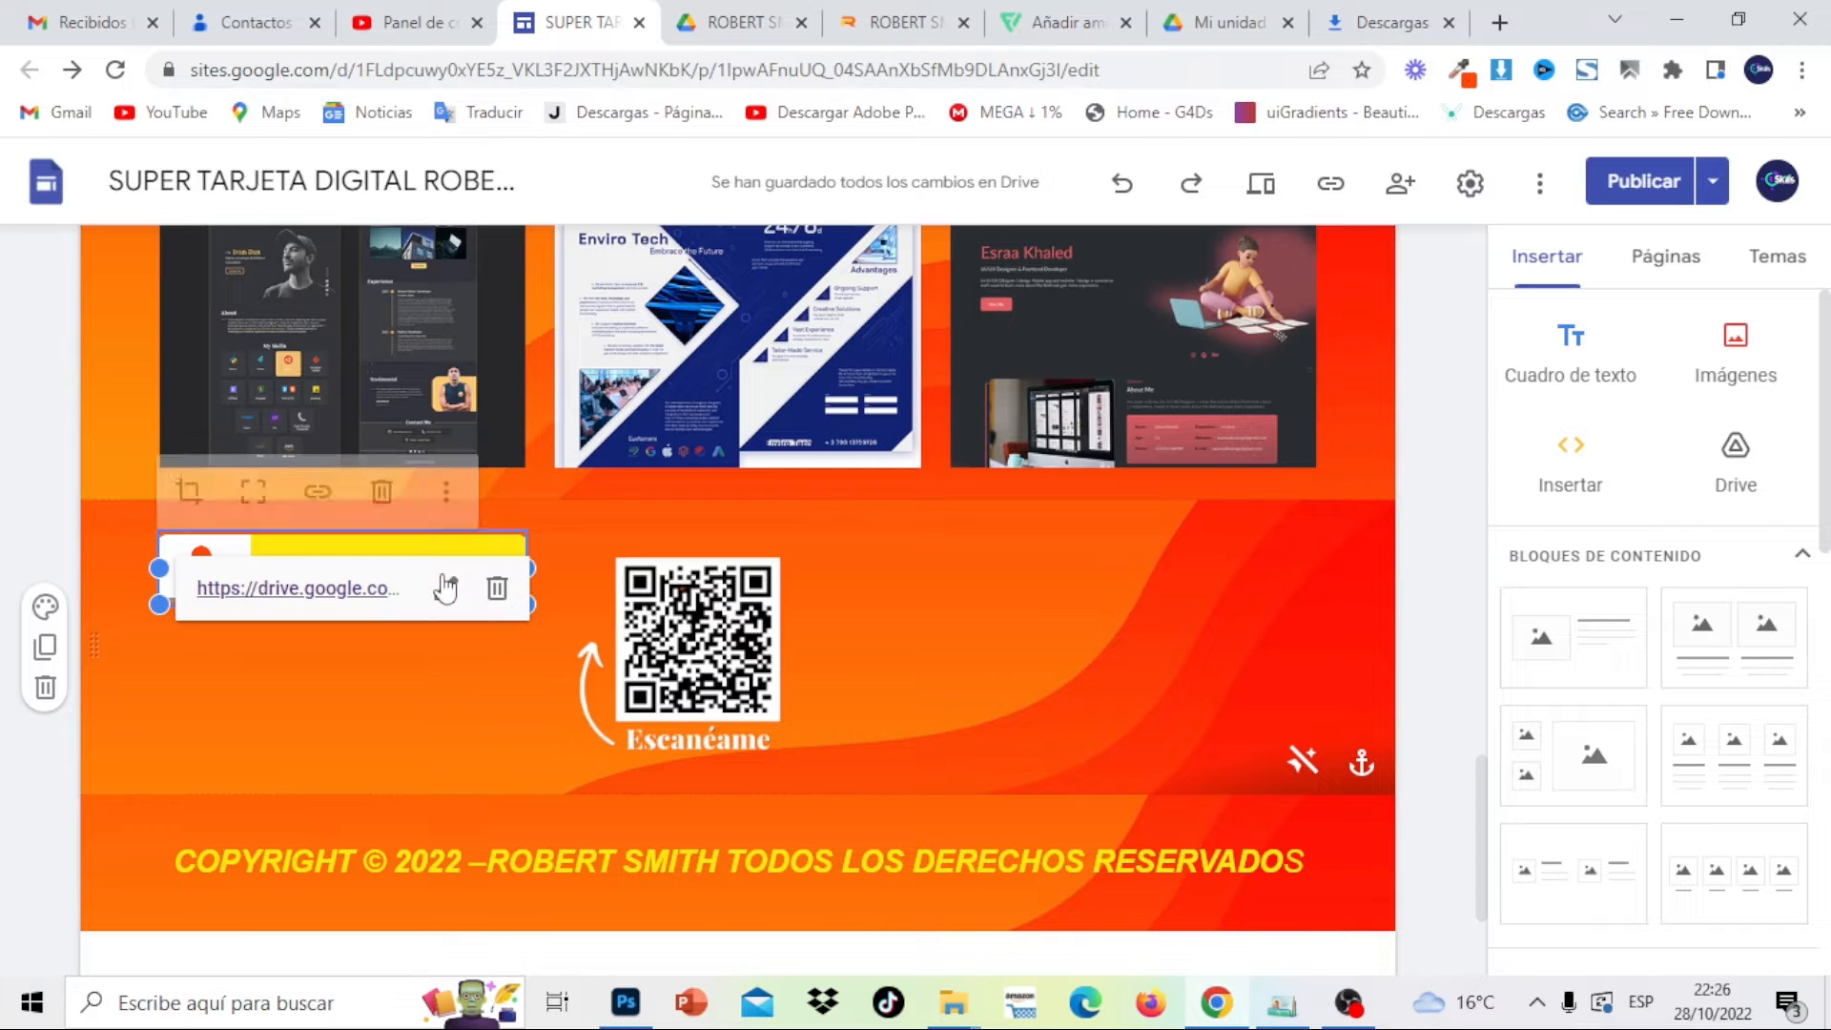
left_click(382, 488)
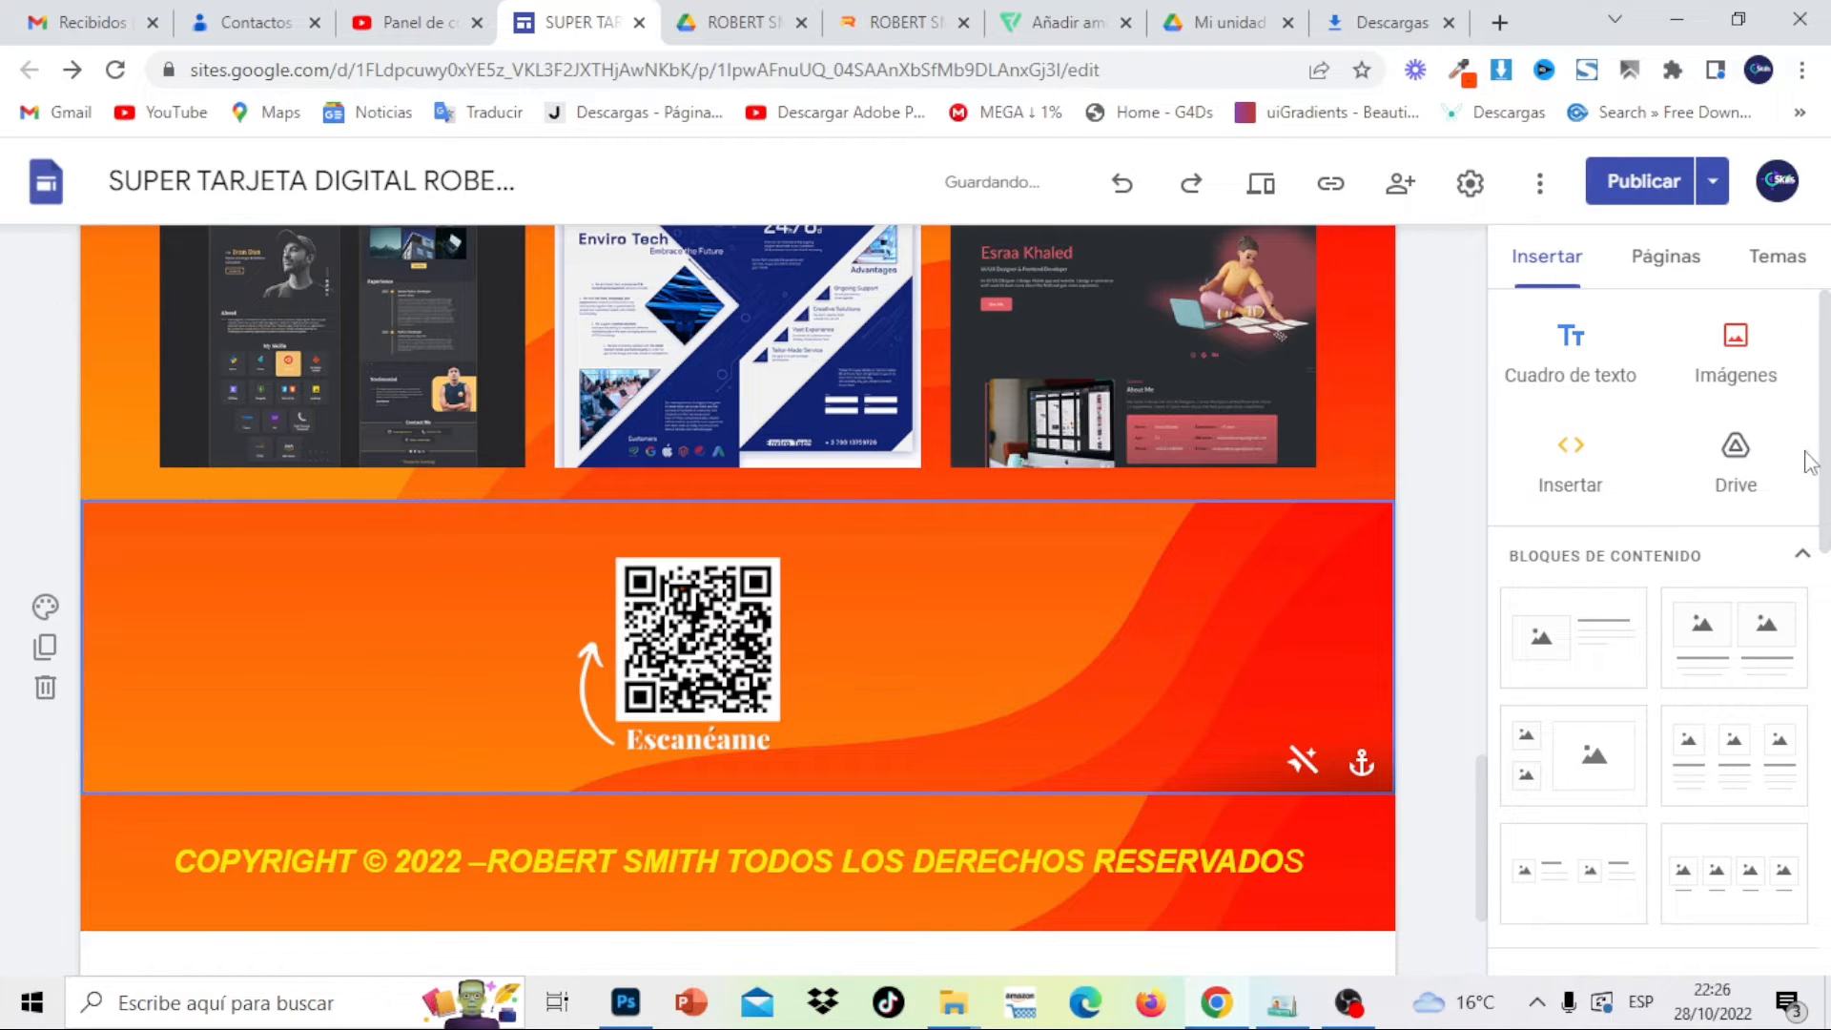
Upload Tienda-en-Linea-min from Escritorio and place it left of the QR code
left_click(1745, 368)
left_click(1751, 445)
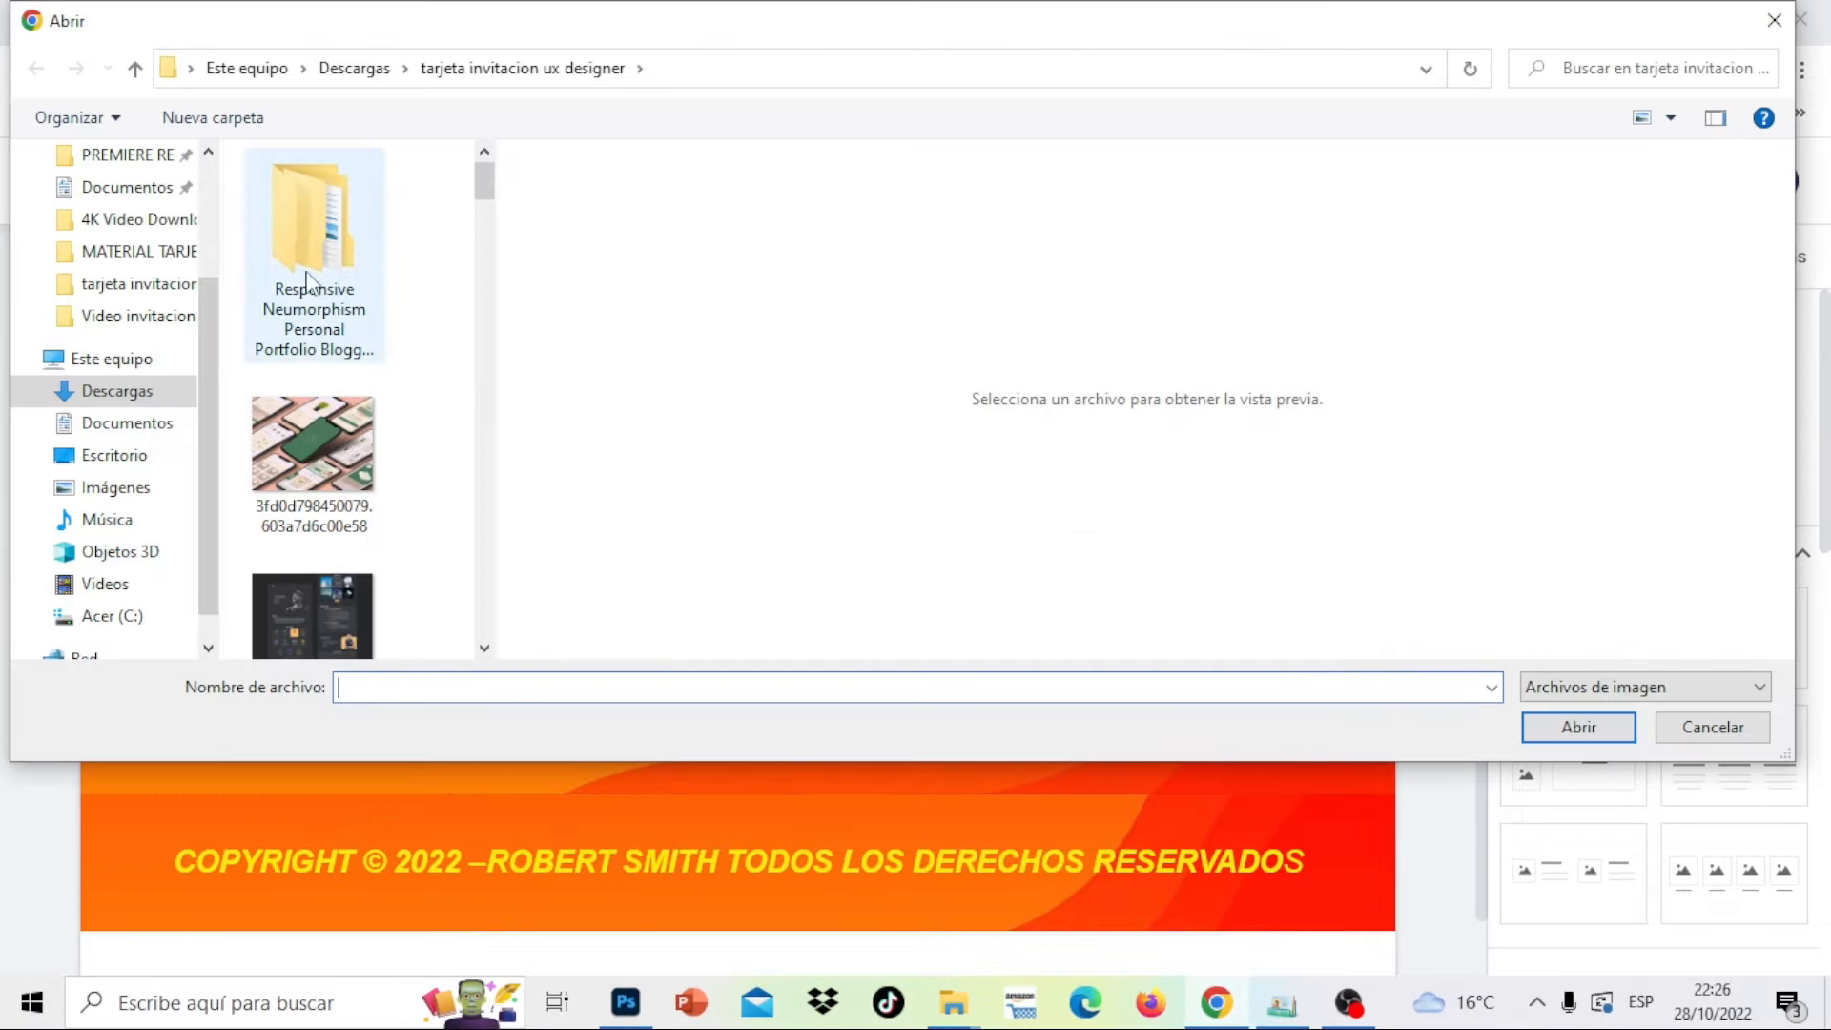
left_click(114, 455)
left_click(351, 621)
left_click(1605, 736)
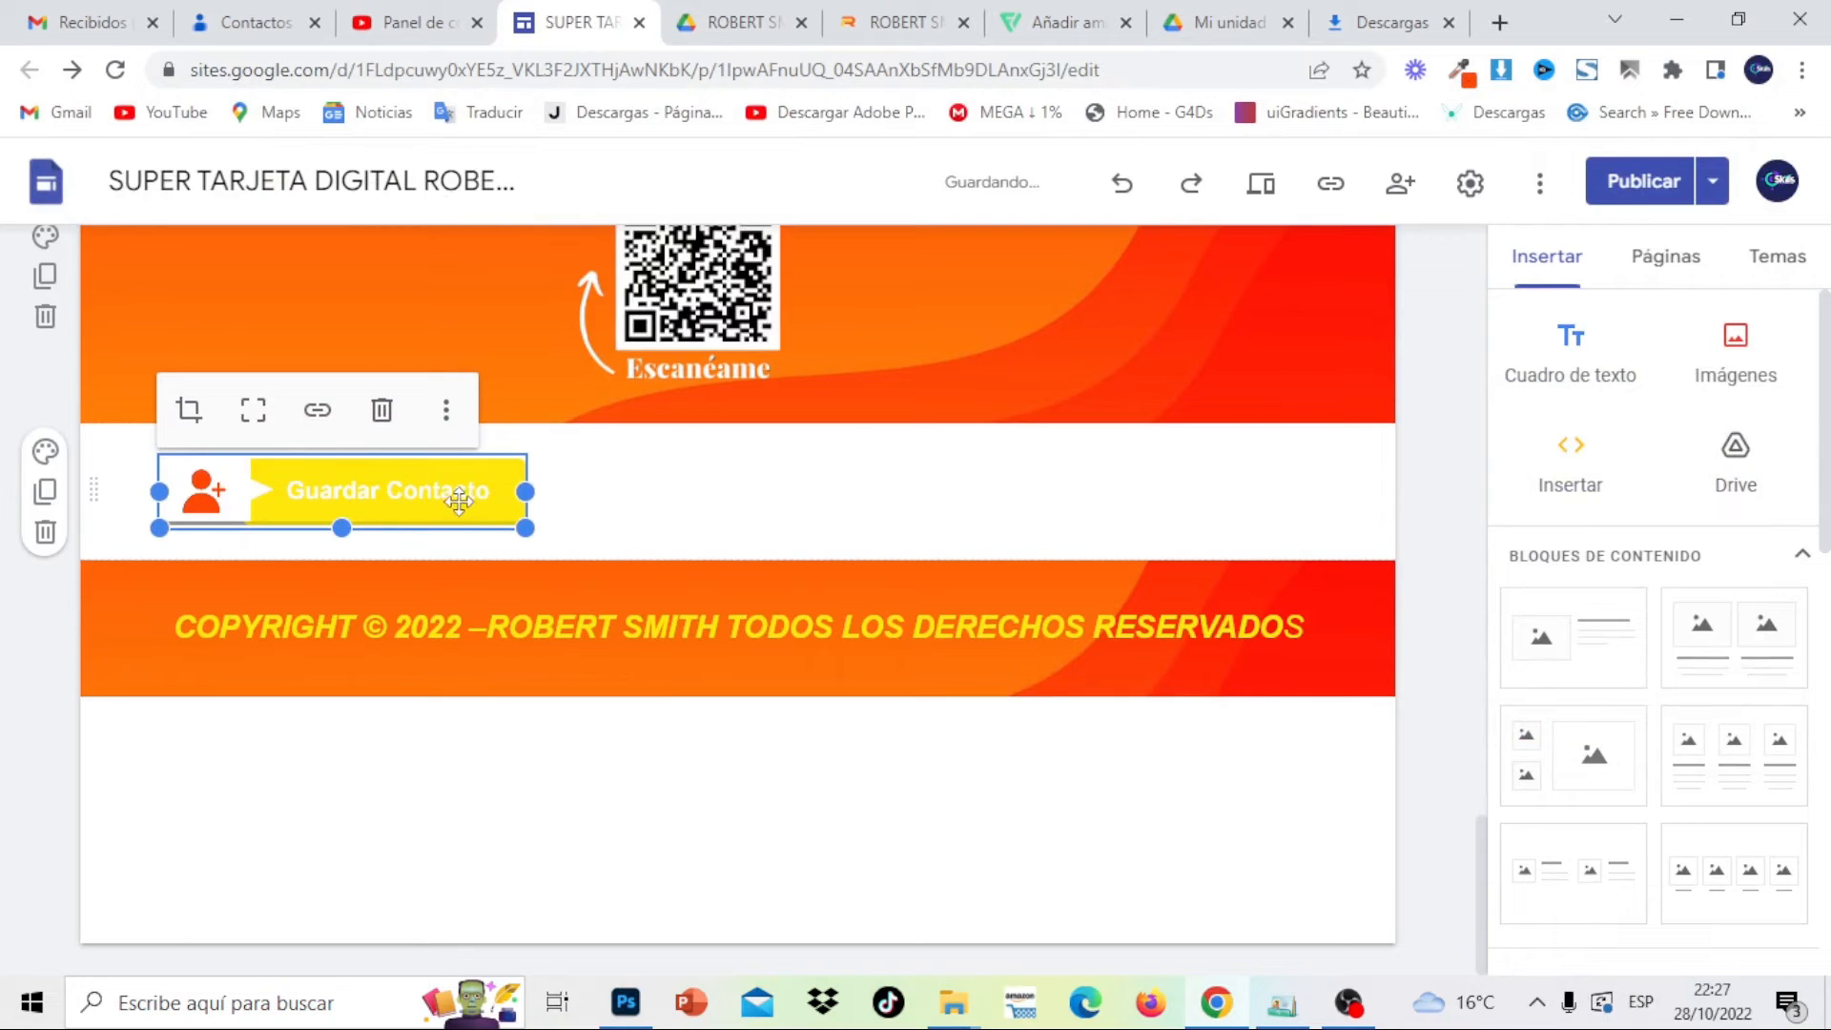
left_click_drag(459, 499, 407, 331)
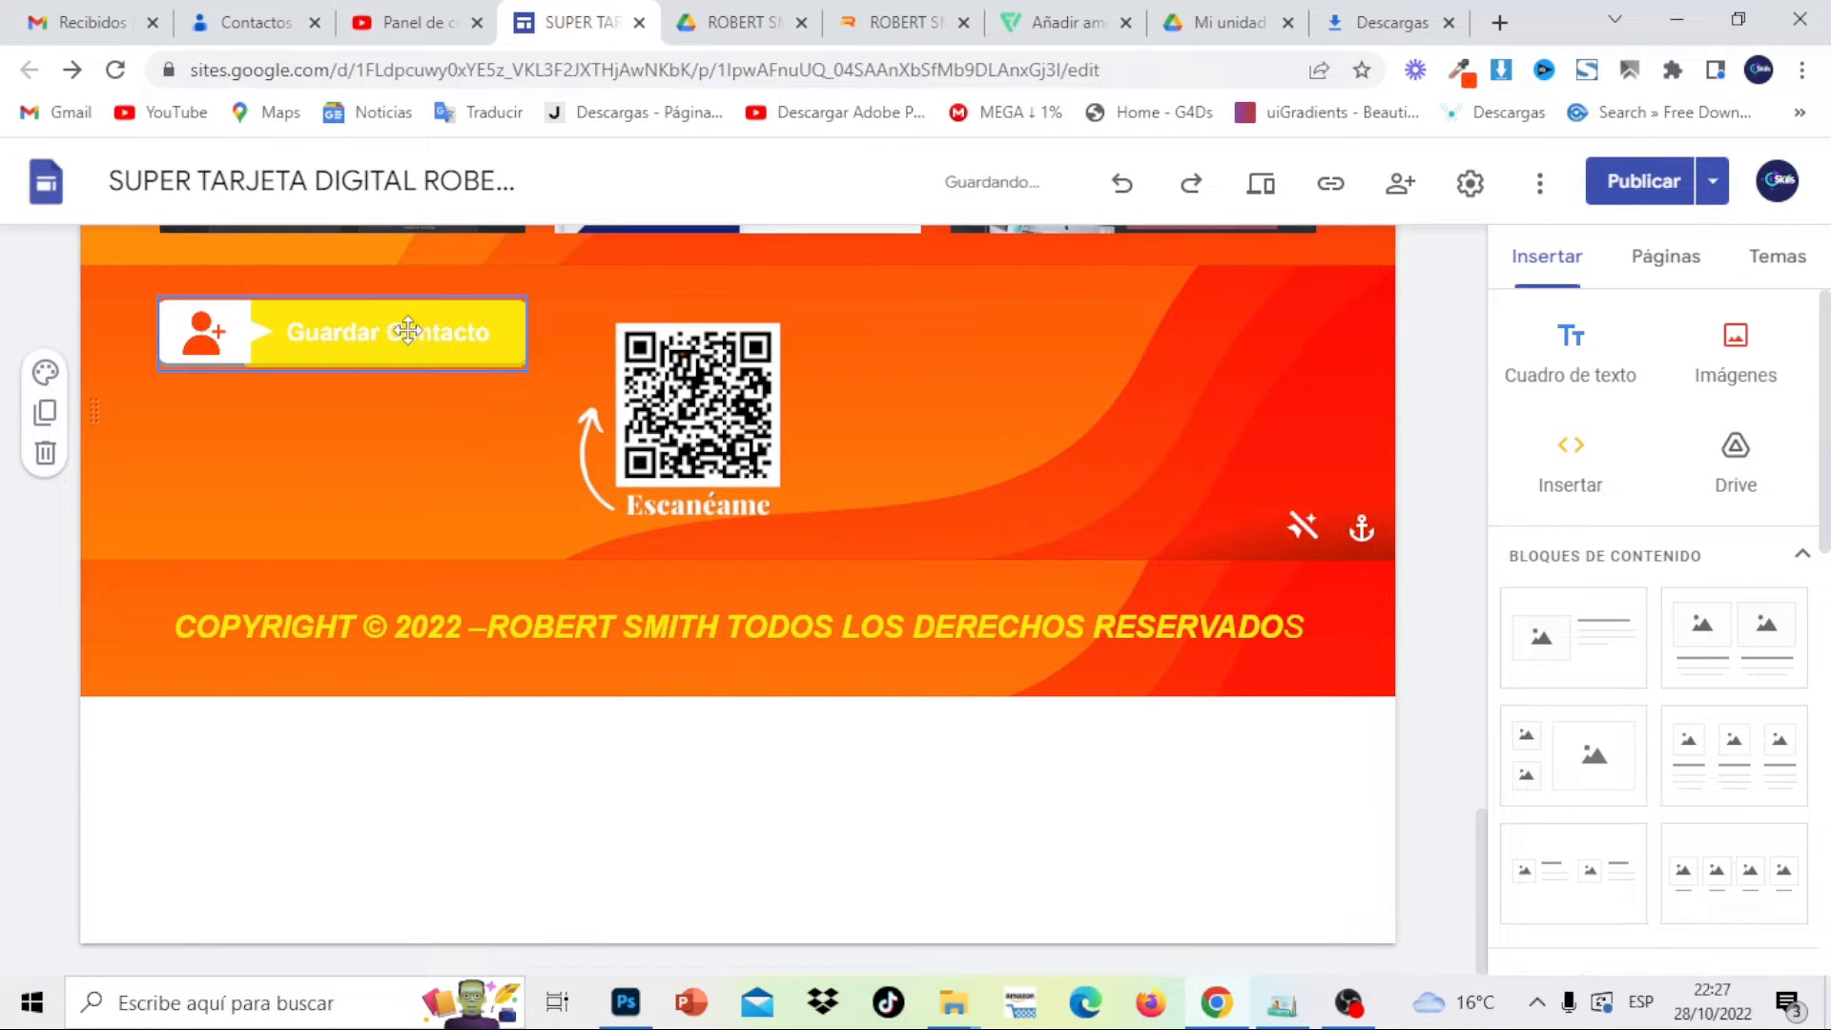
Start inserting a link on the new button image, then go to Gmail
left_click(407, 331)
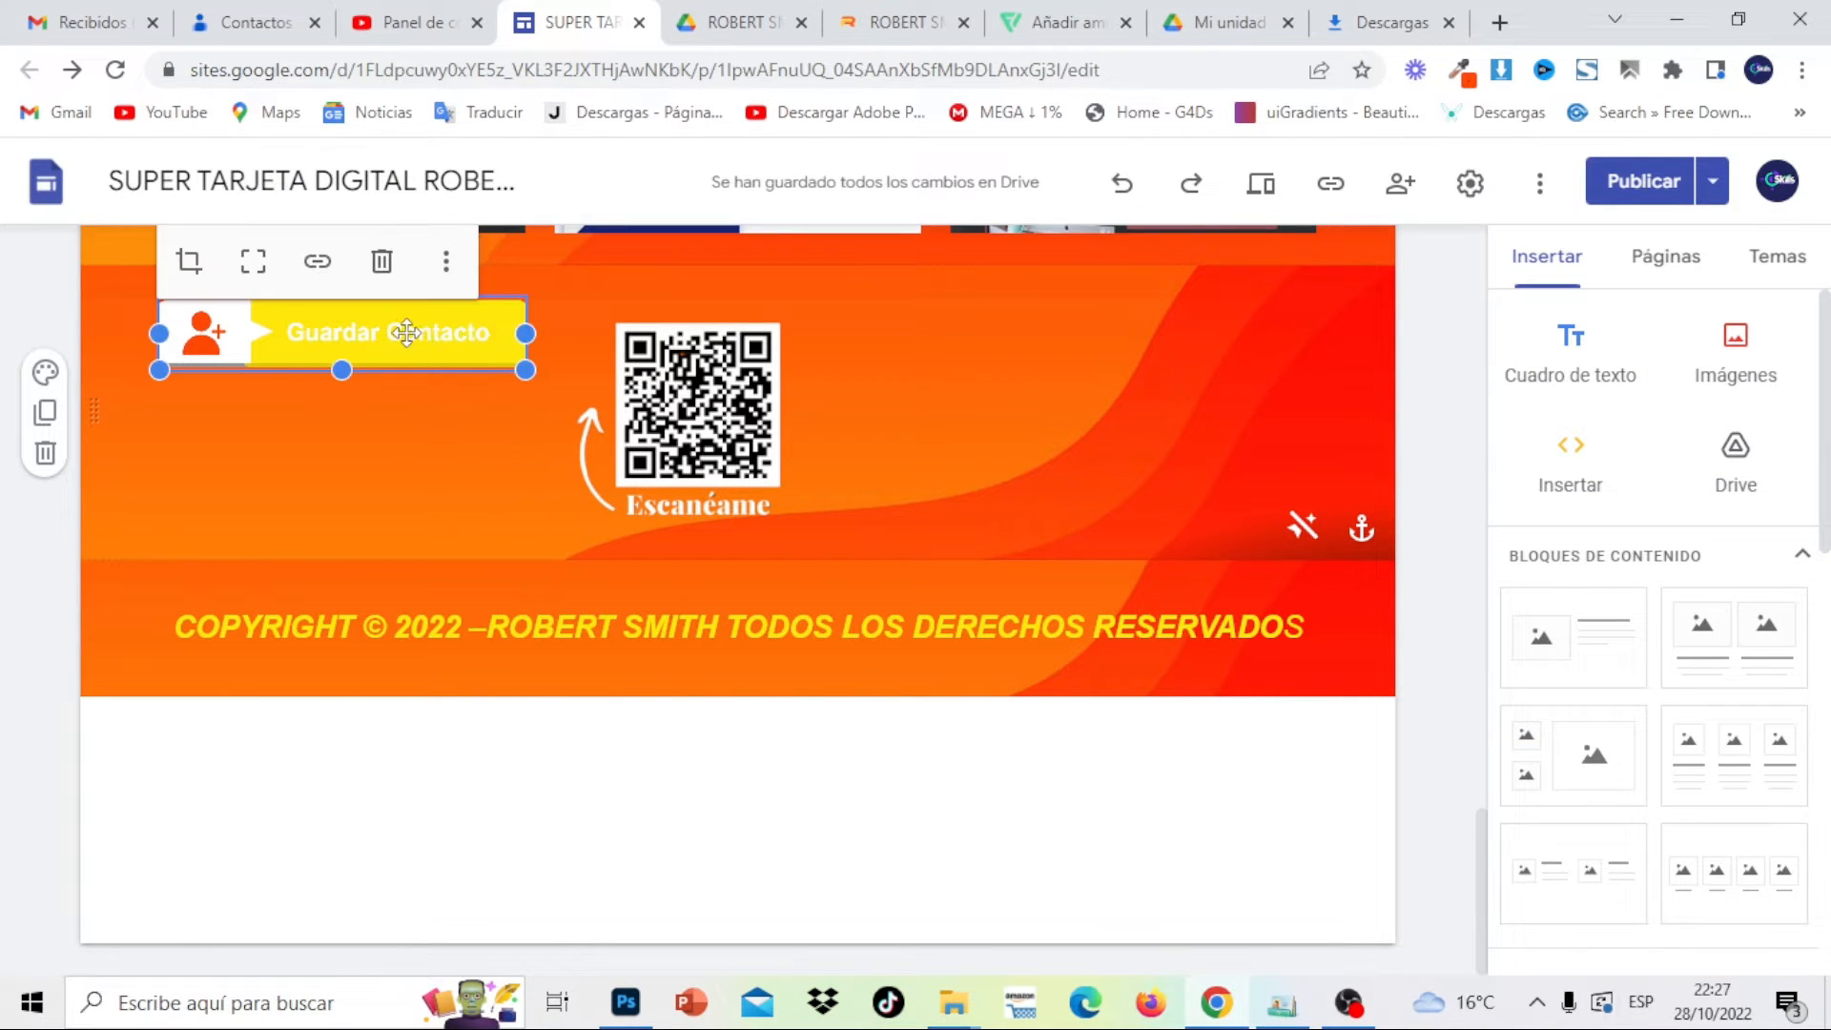
left_click(319, 265)
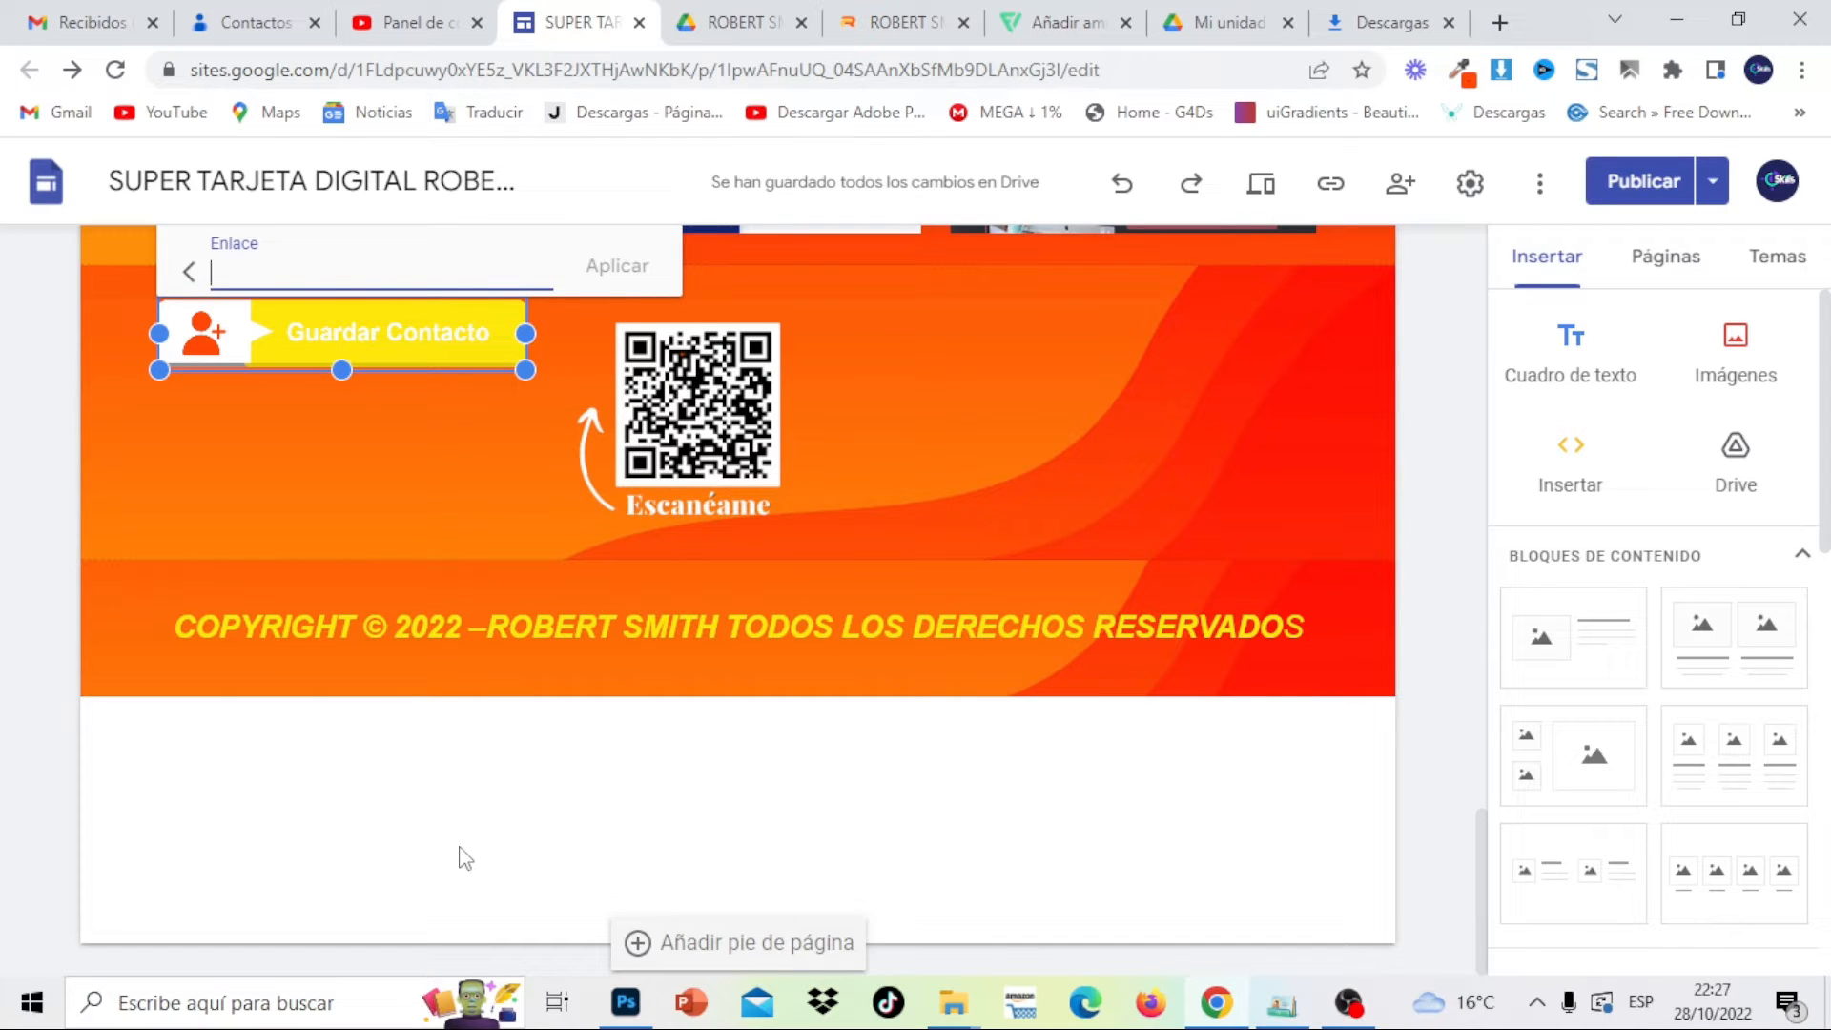
left_click(109, 7)
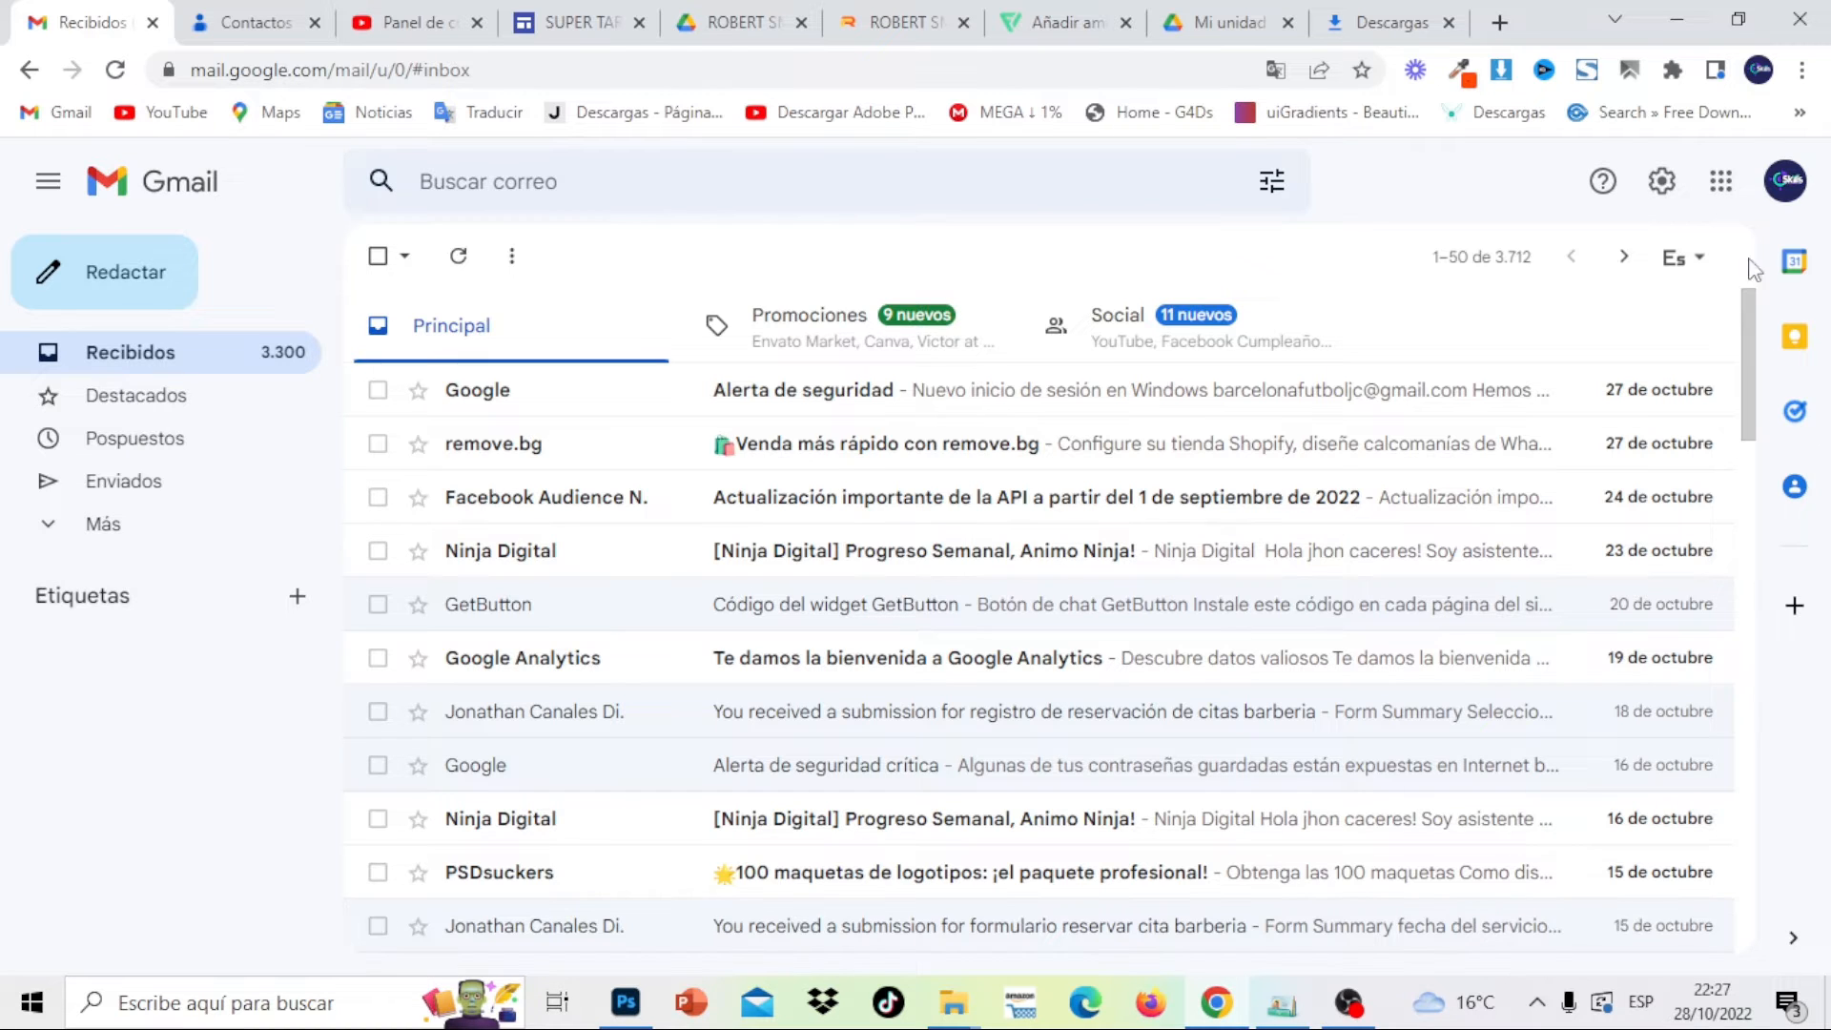
Open Google Contacts from the apps grid and start a single new contact
left_click(1721, 186)
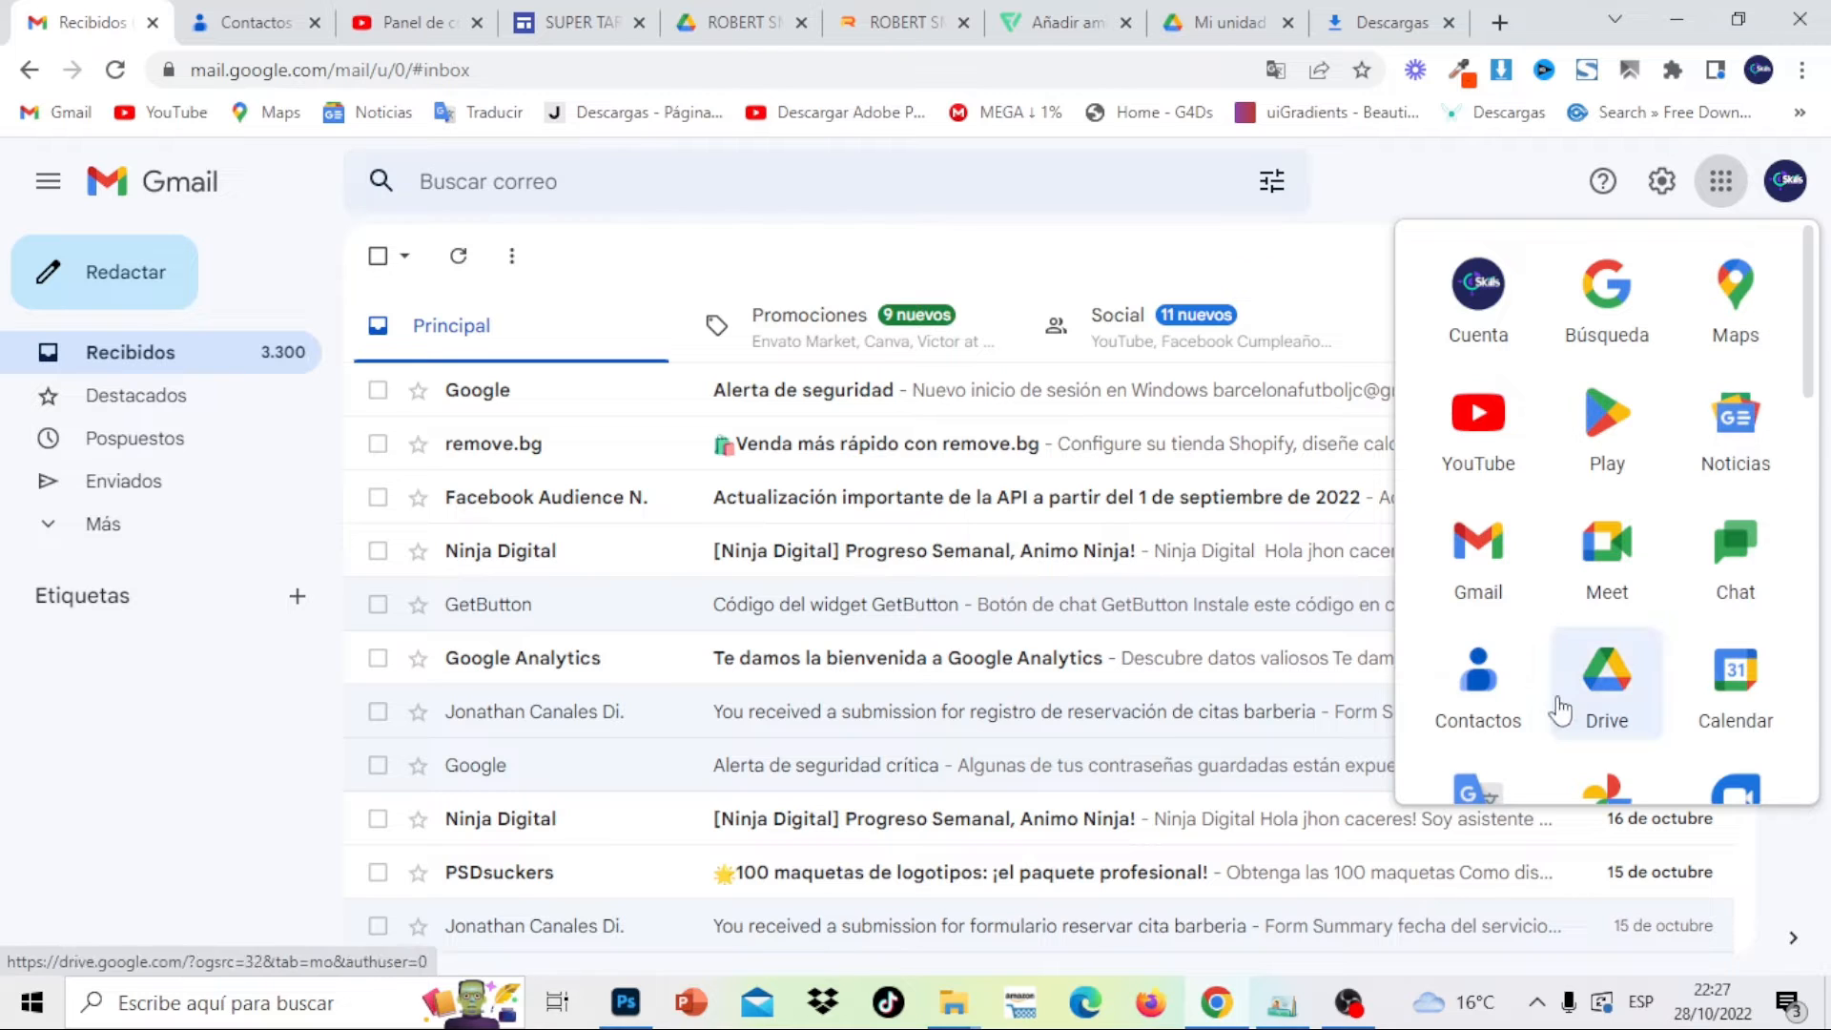
left_click(1493, 706)
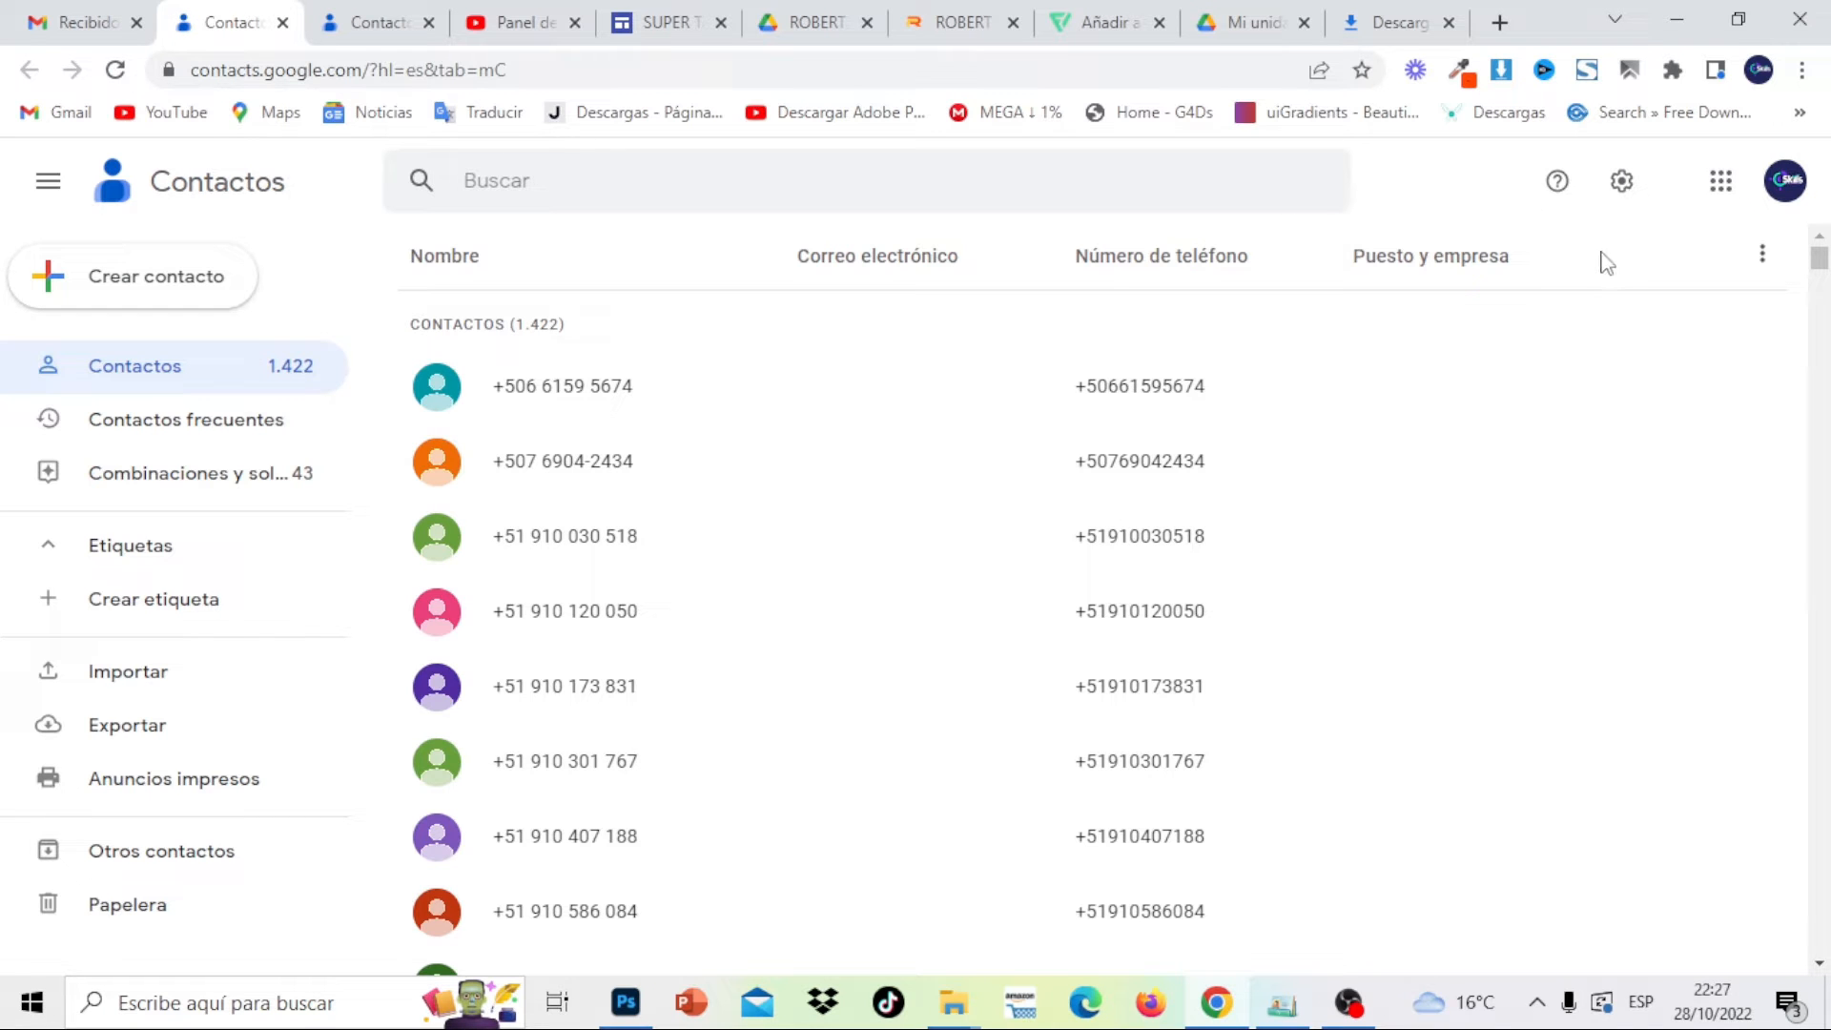
left_click(187, 281)
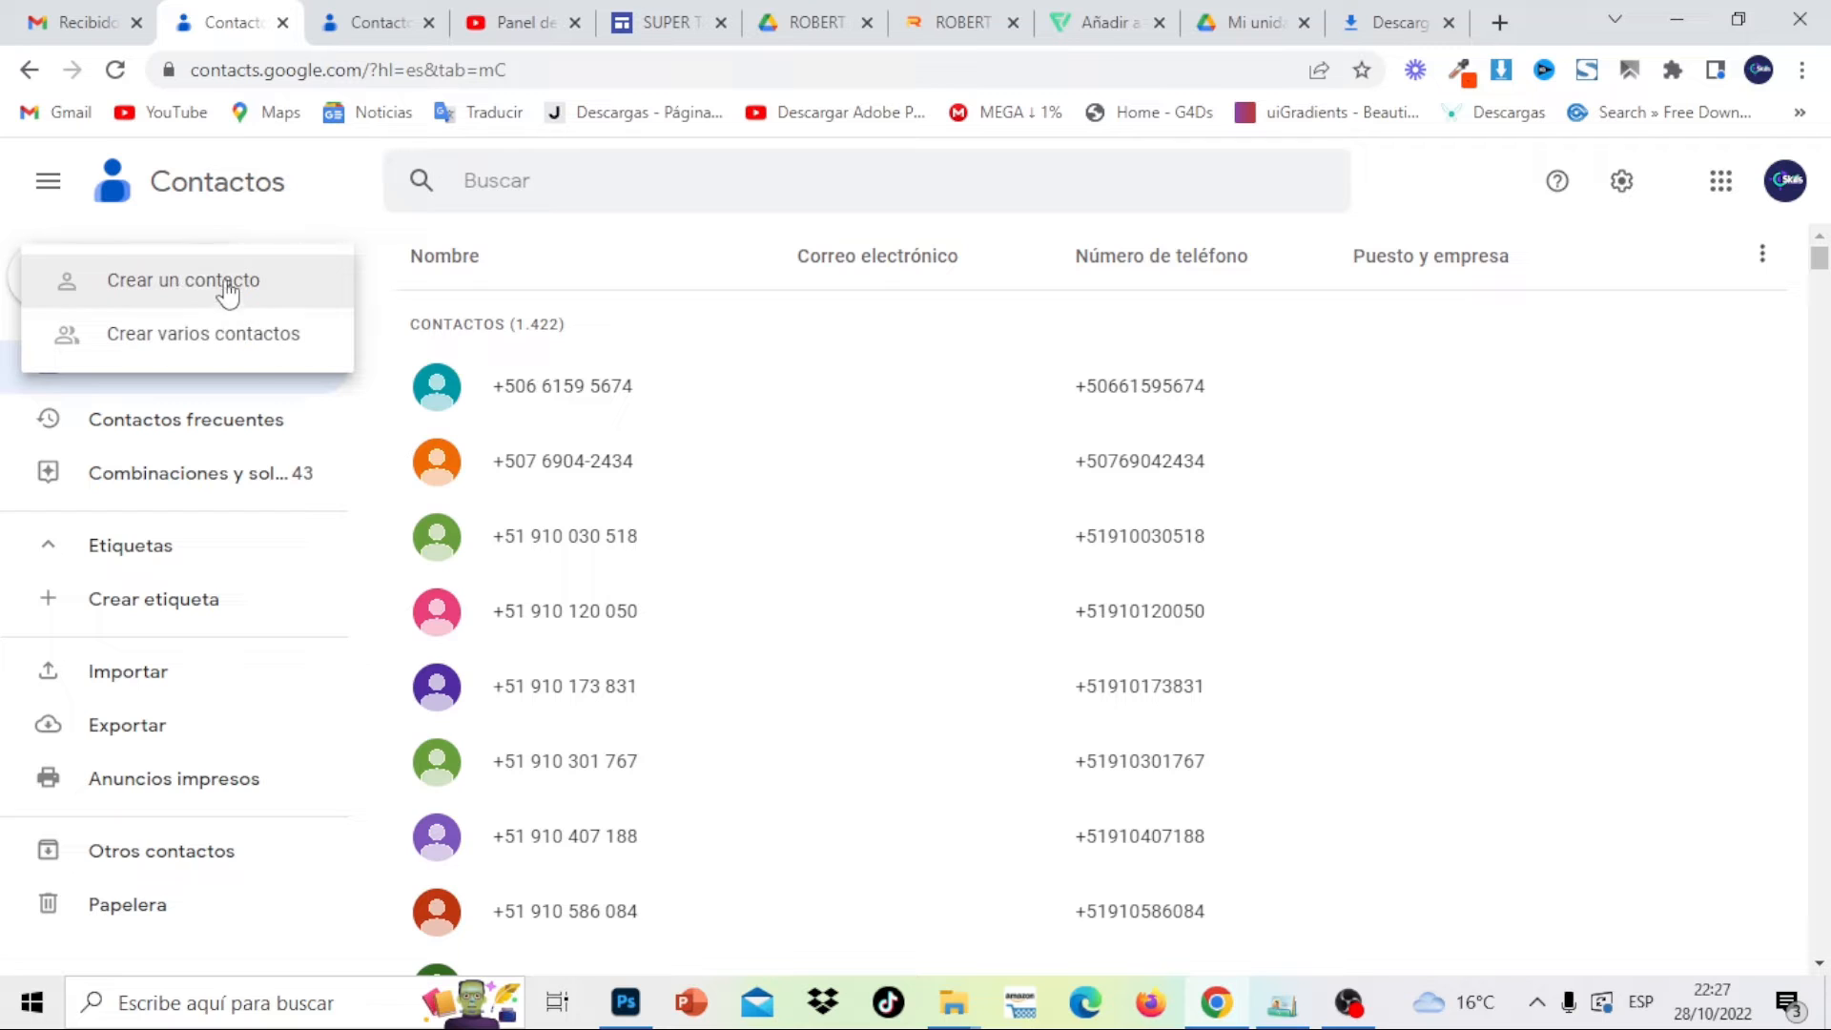
left_click(226, 291)
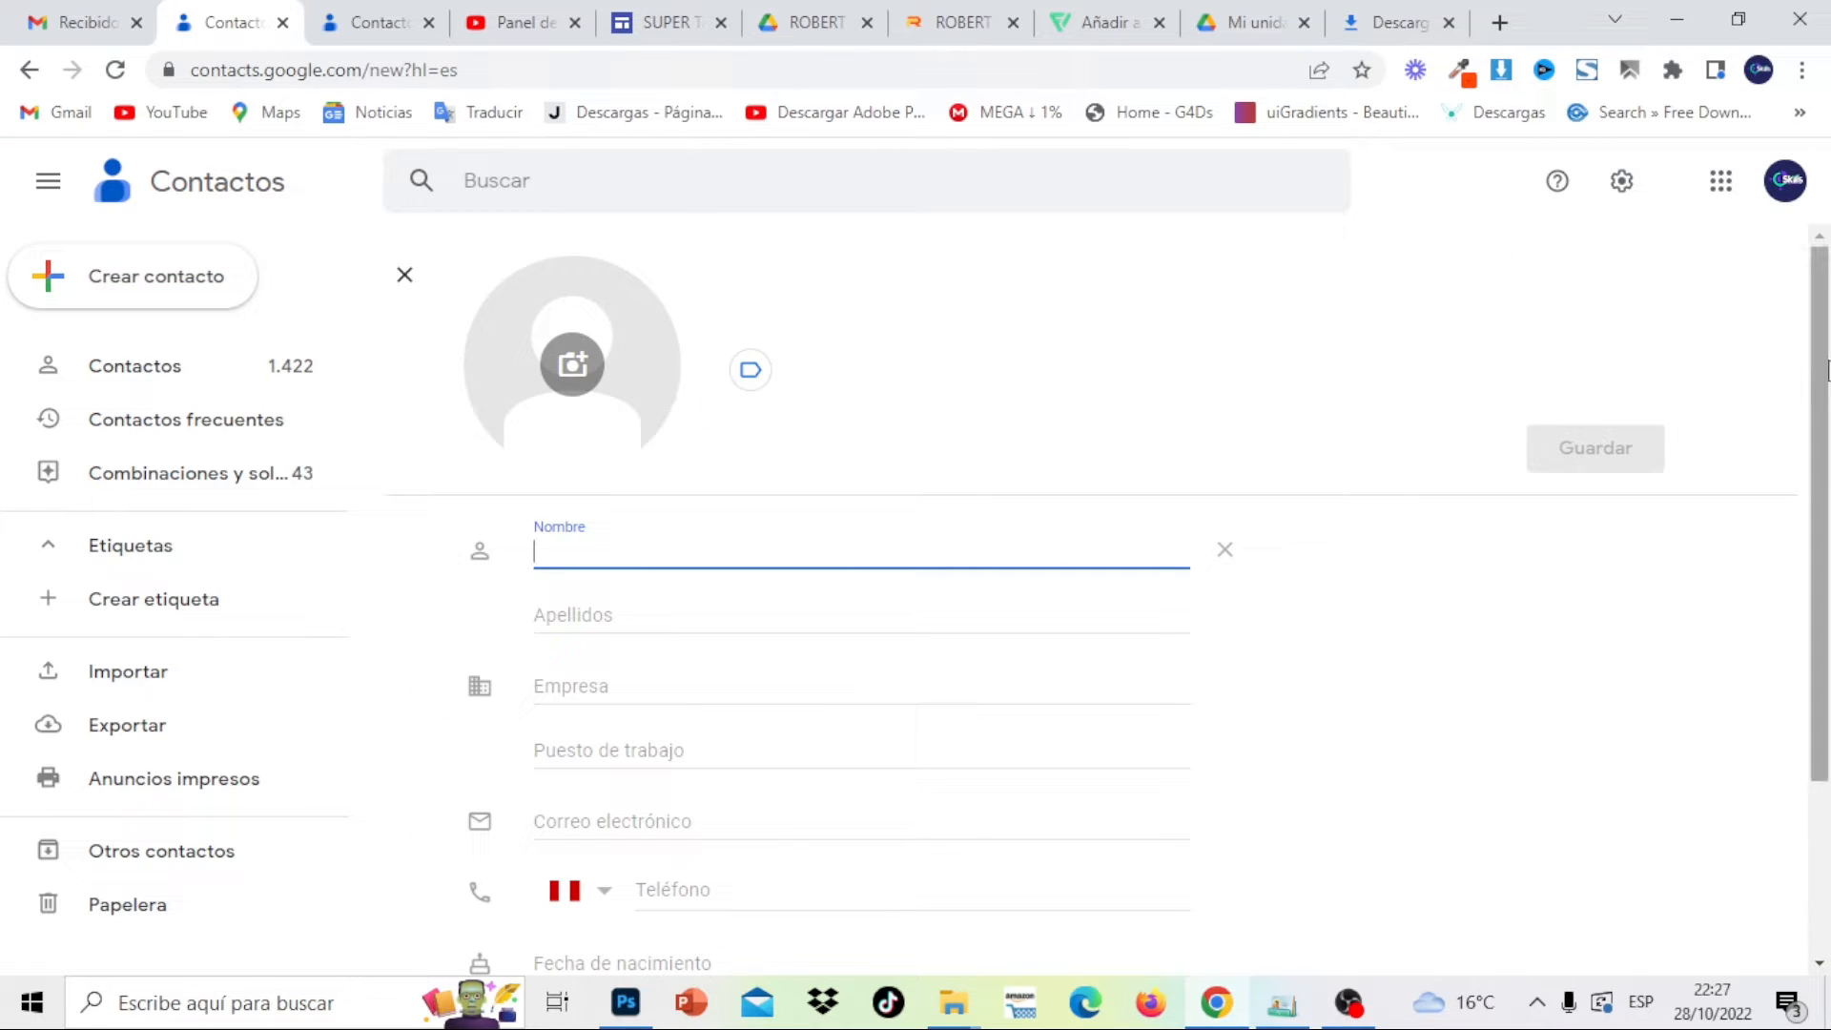
left_click_drag(1825, 359, 1828, 304)
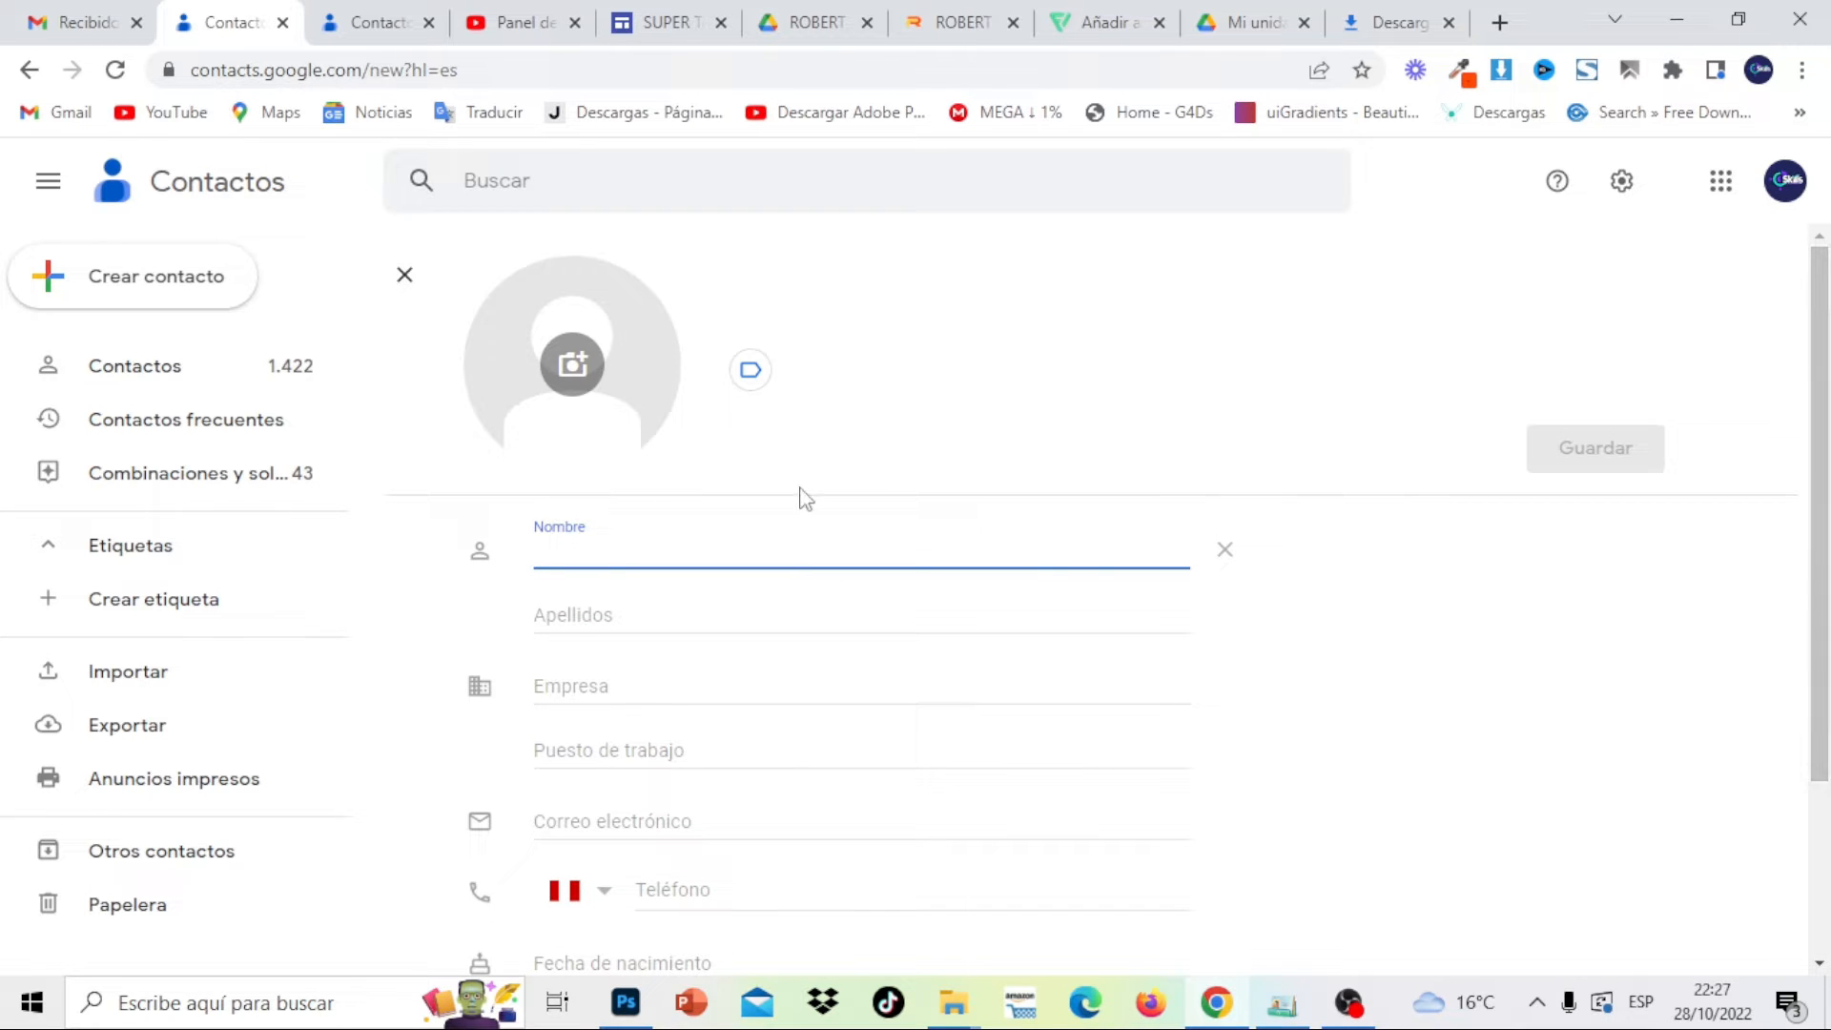
left_click(963, 17)
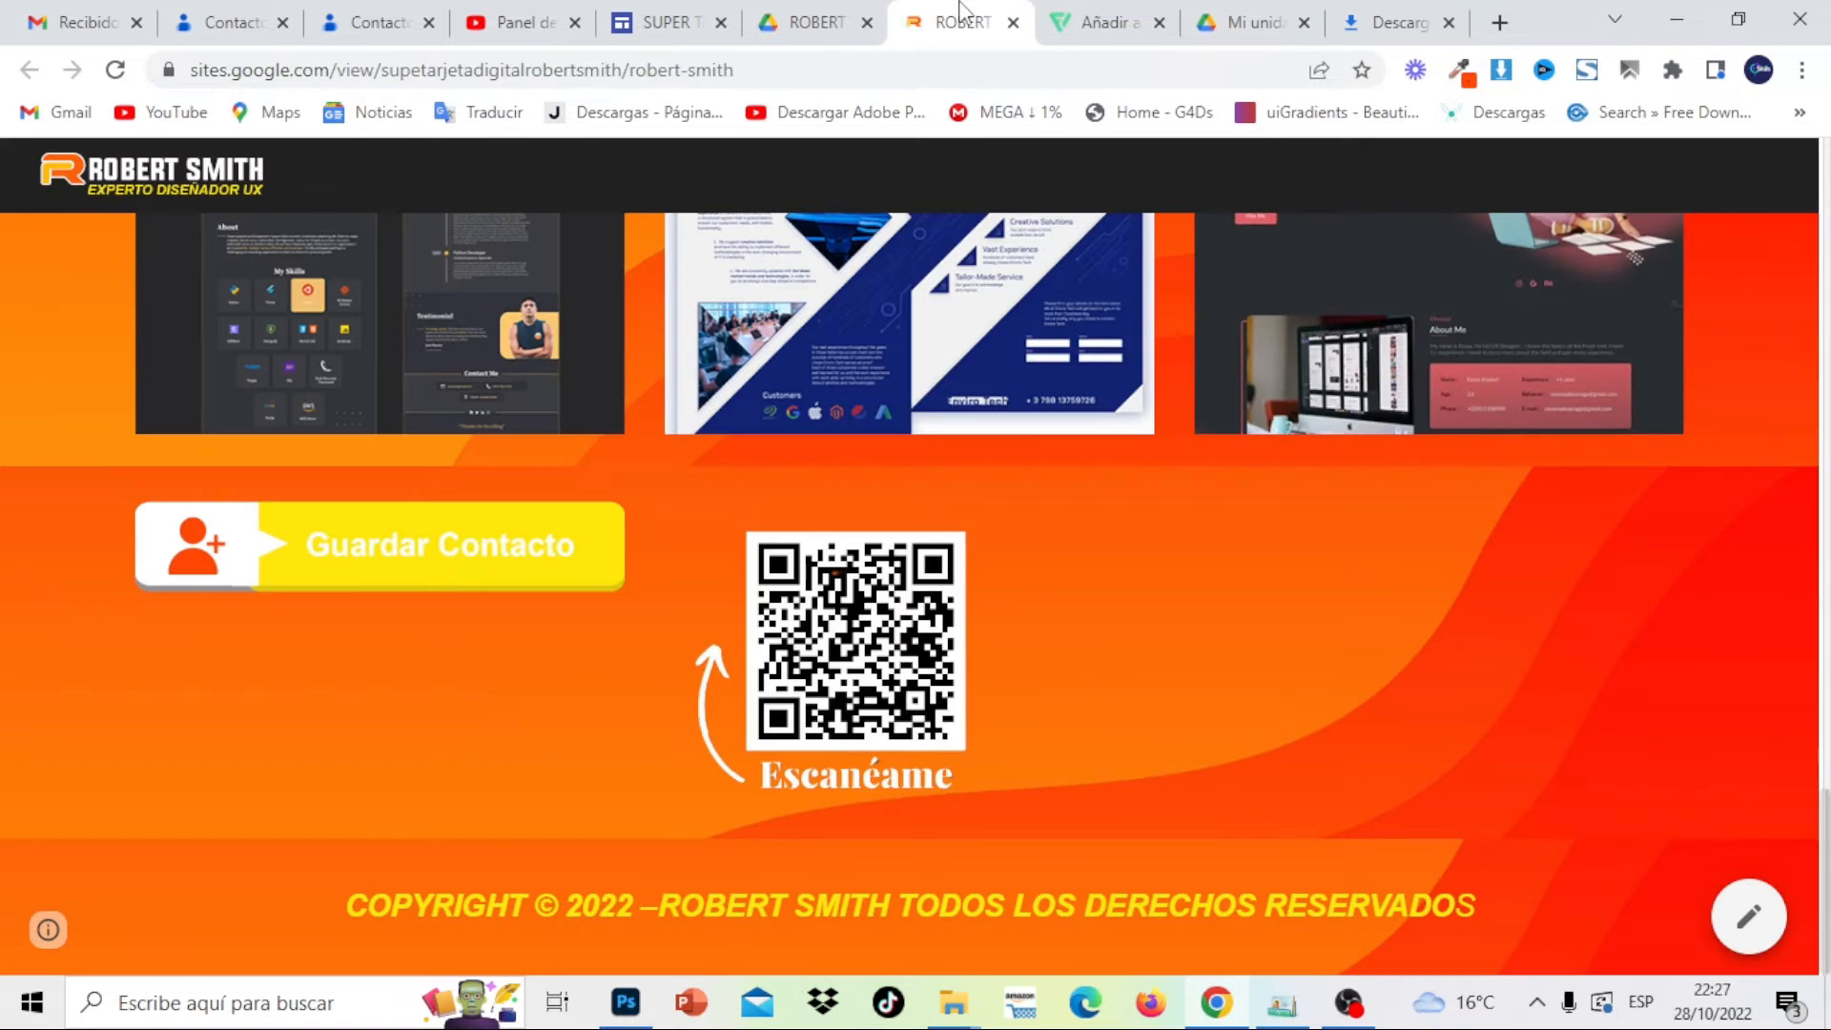
left_click_drag(1827, 869, 1776, 342)
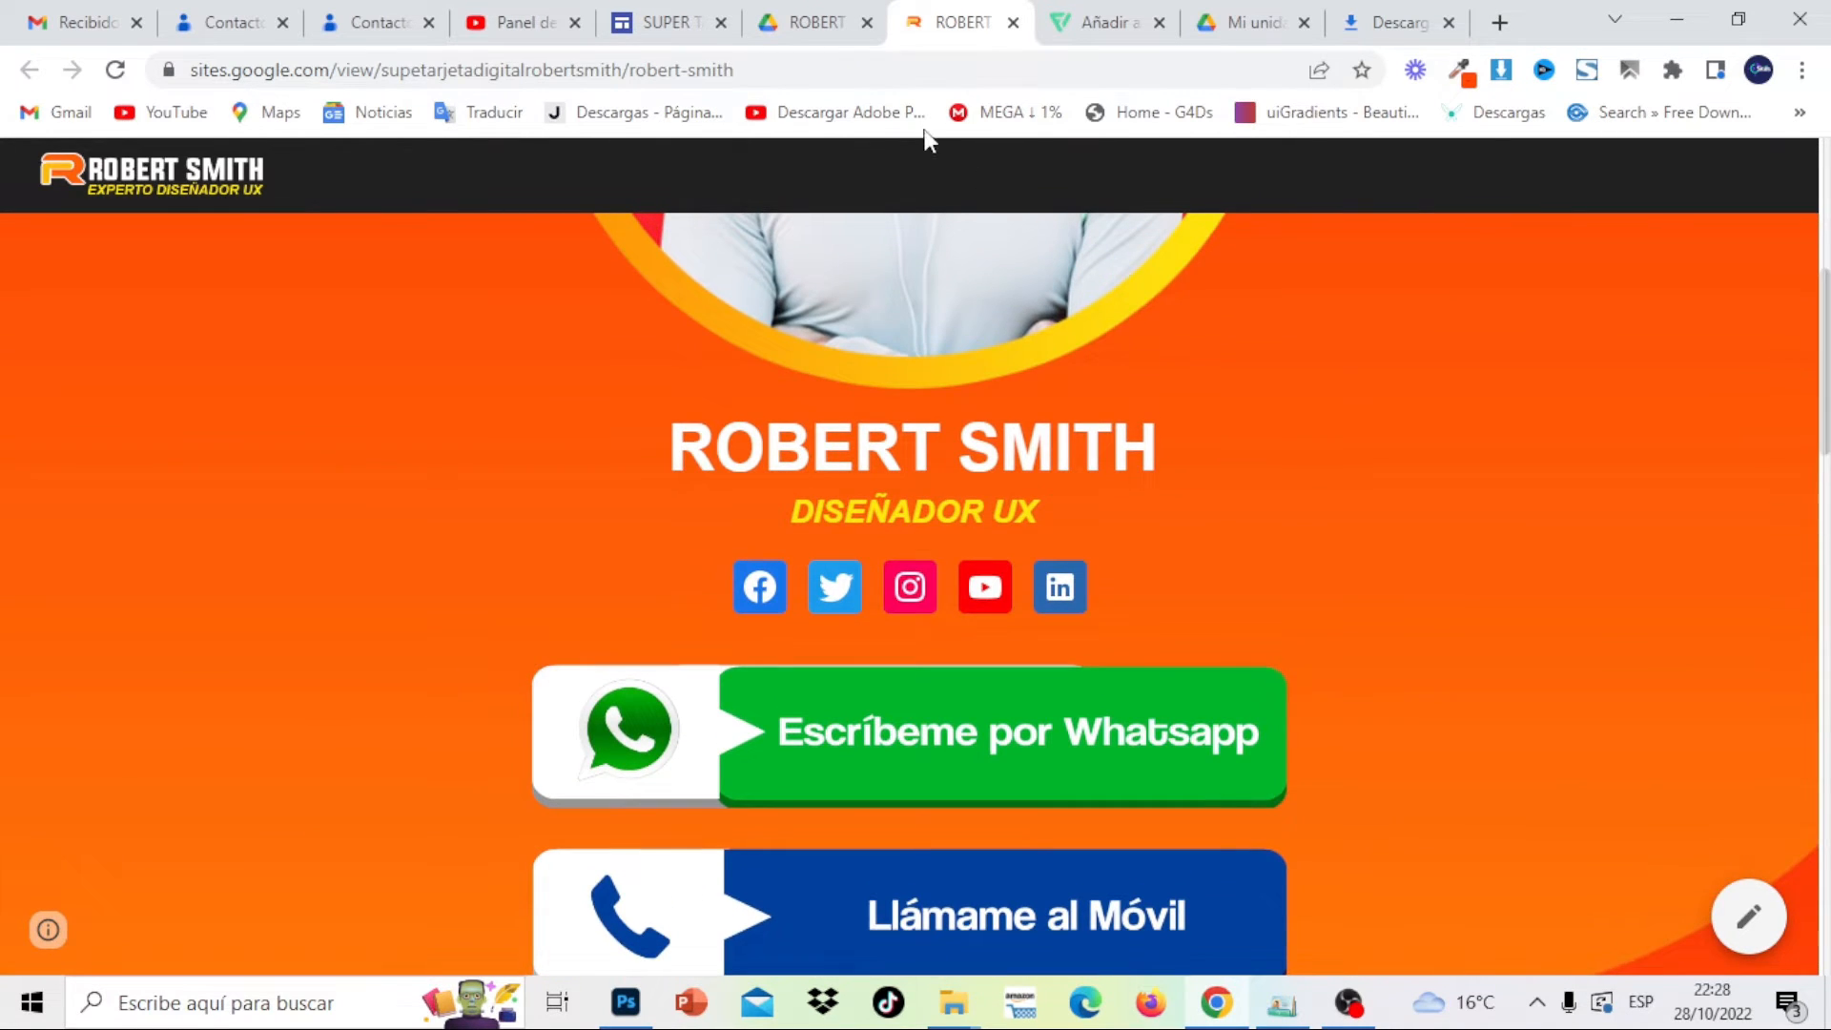
left_click(365, 29)
left_click(229, 22)
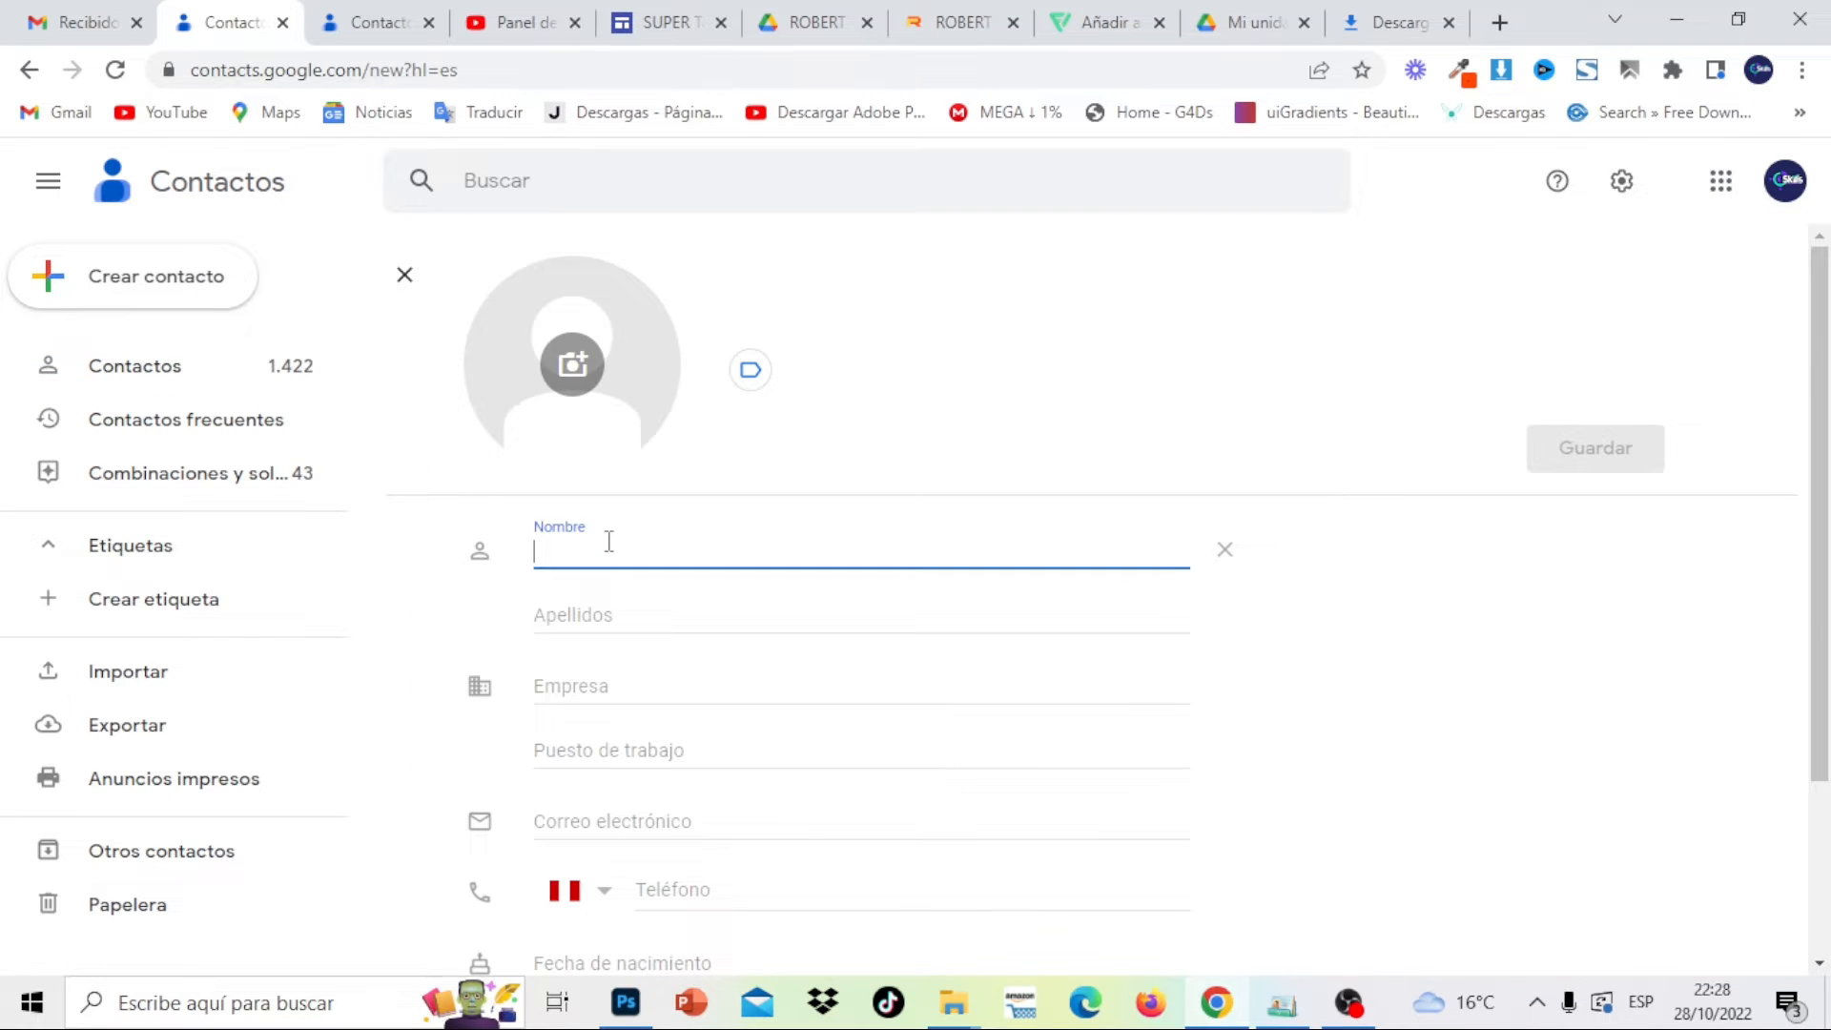
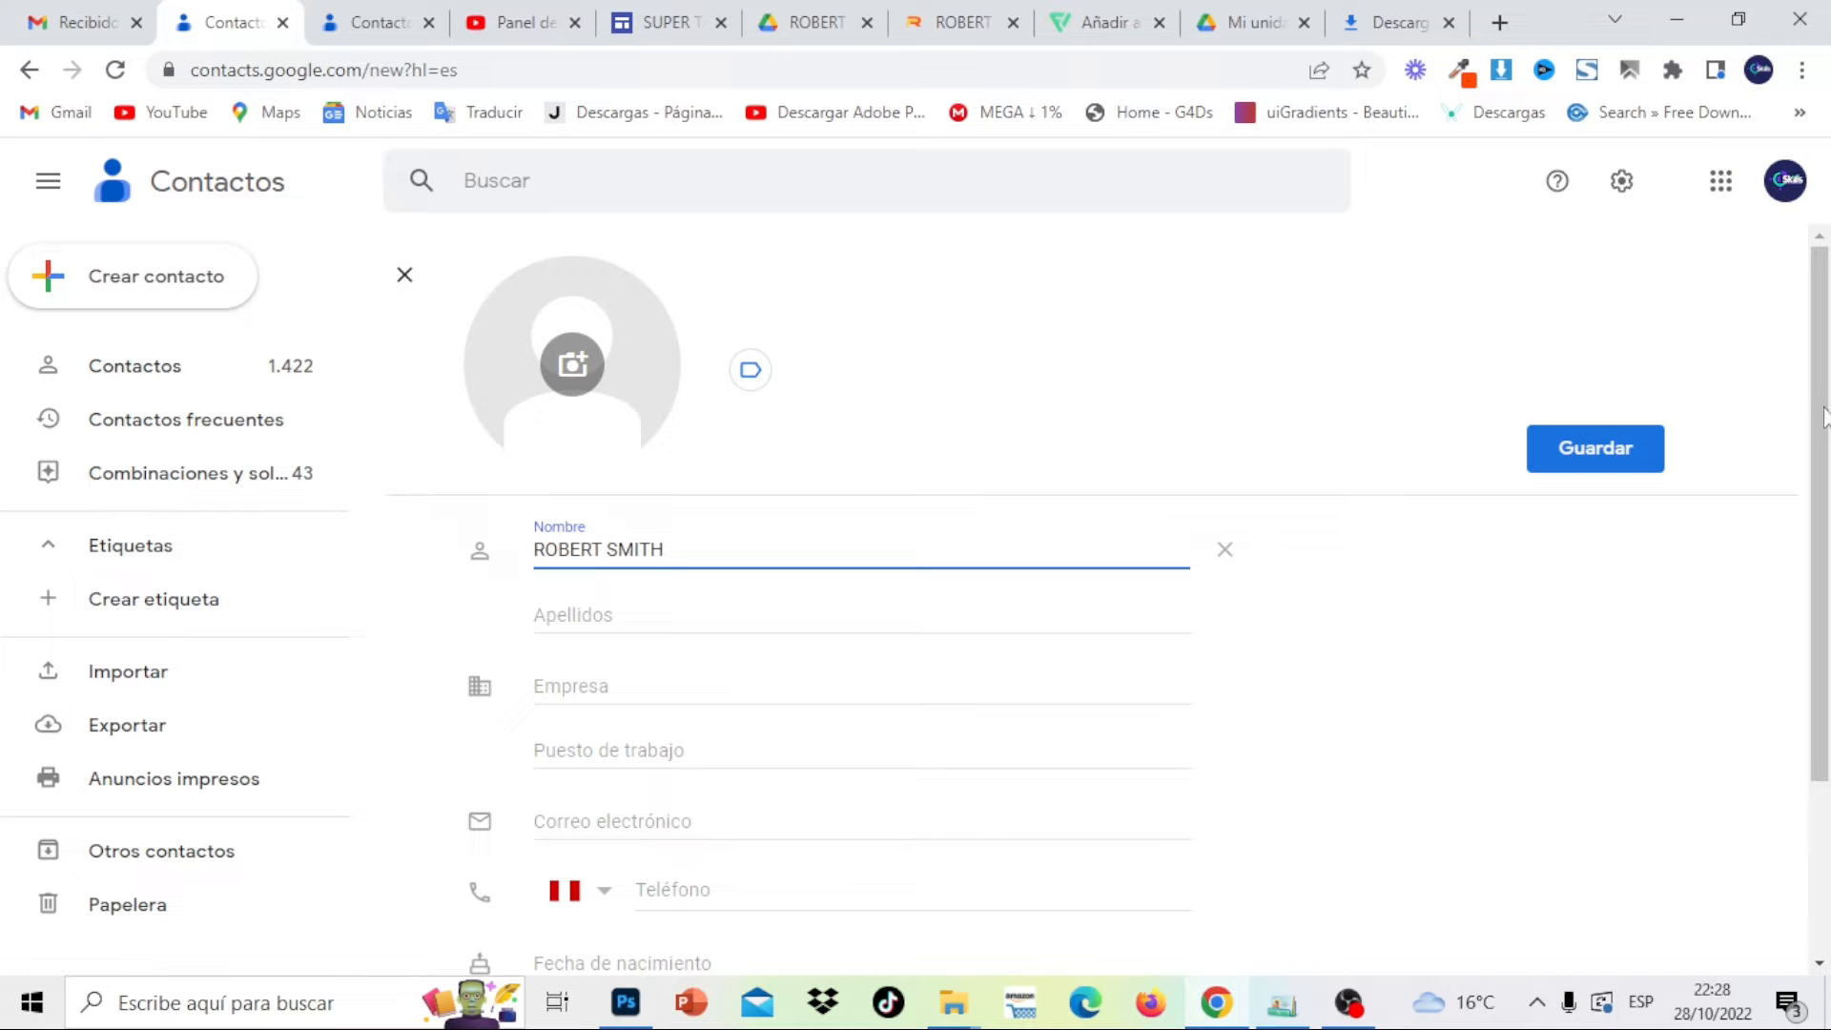
Enter the first name, surname, company DISEÑO UX and job title EXPERTO EN DISEÑO UX Y WEB
mouse_move(1827, 410)
left_mouse_down()
mouse_move(1828, 465)
mouse_move(1827, 411)
left_mouse_up()
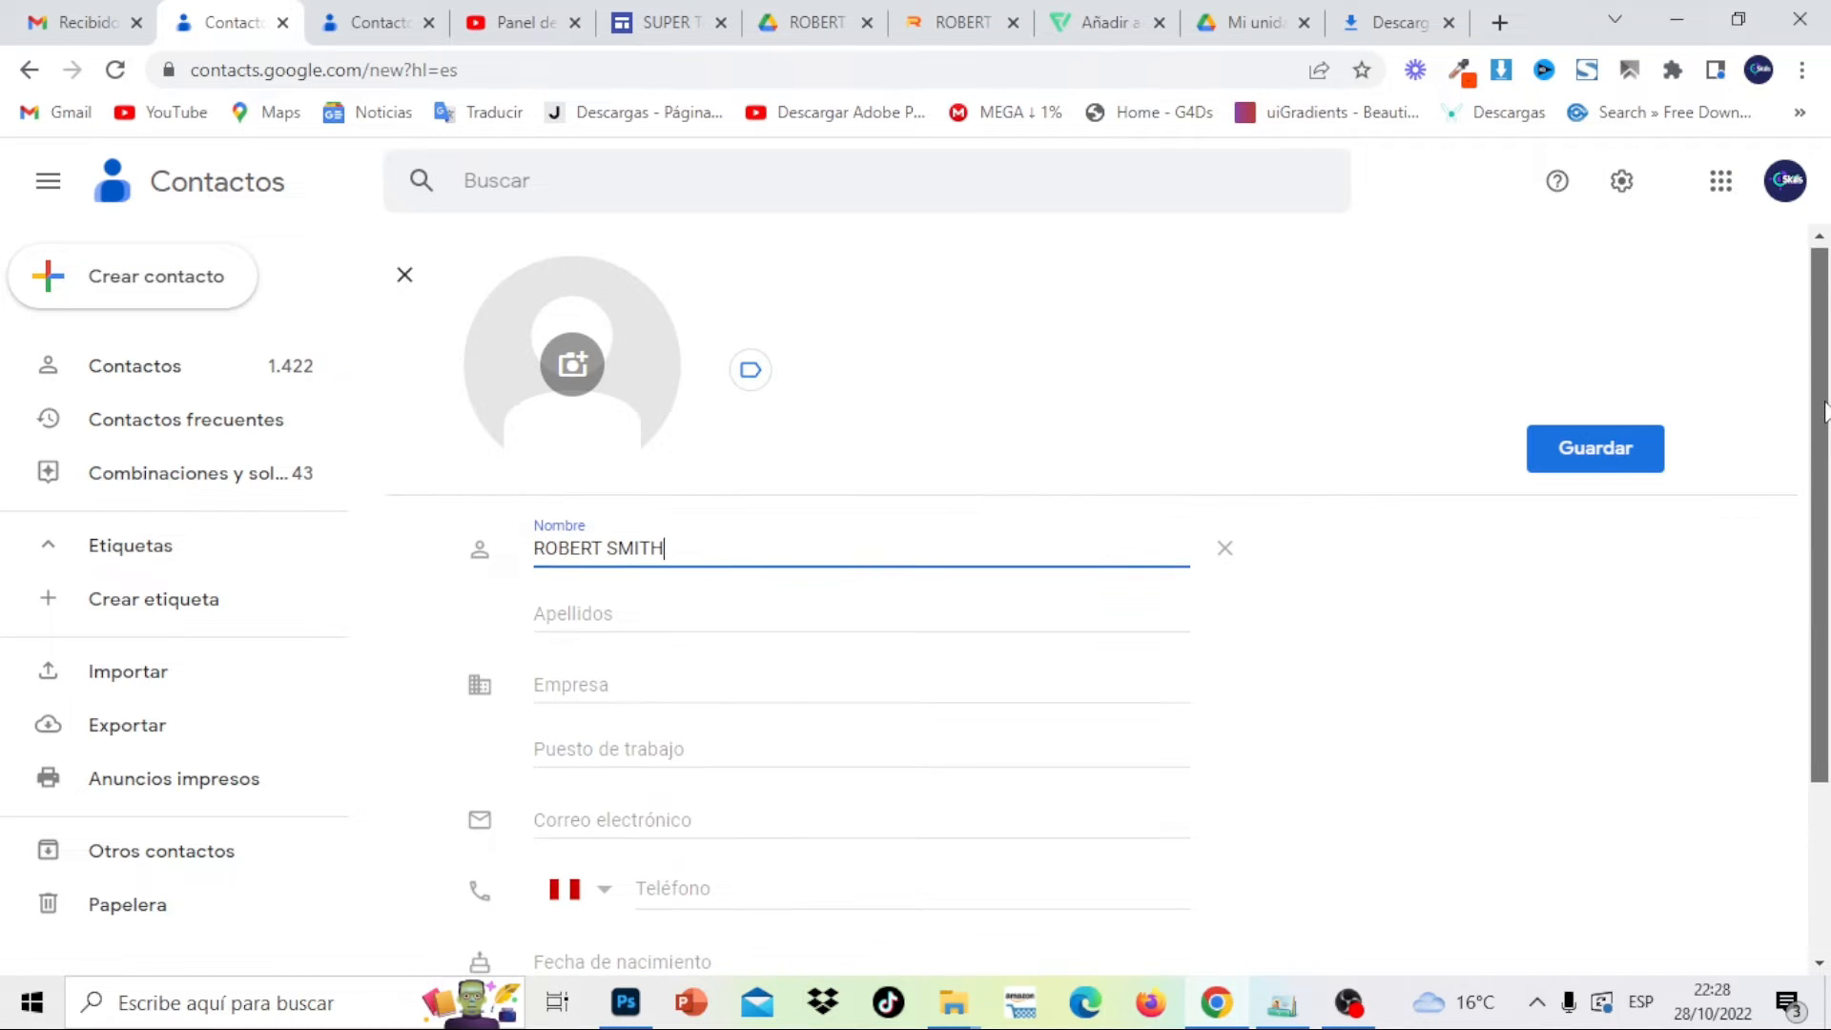
key("BackSpace")
key("BackSpace")
key("BackSpace")
key("BackSpace")
key("BackSpace")
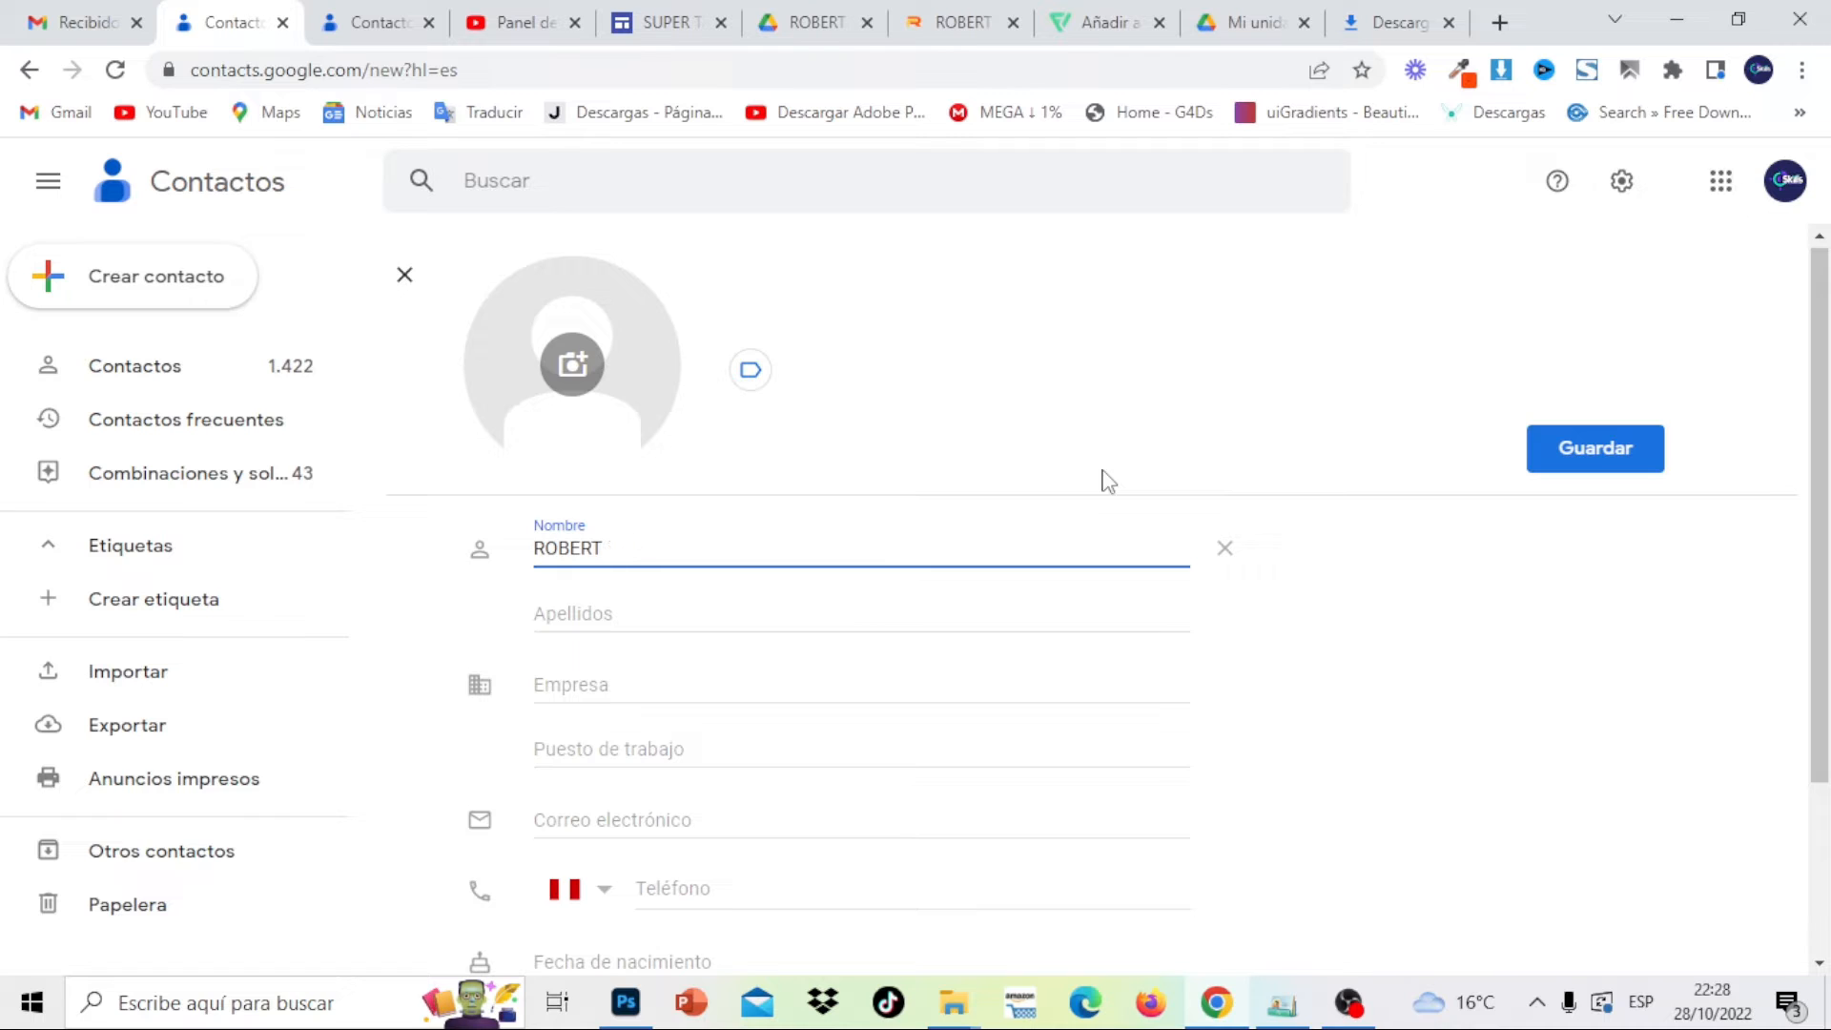
left_click(584, 610)
type("SMITH")
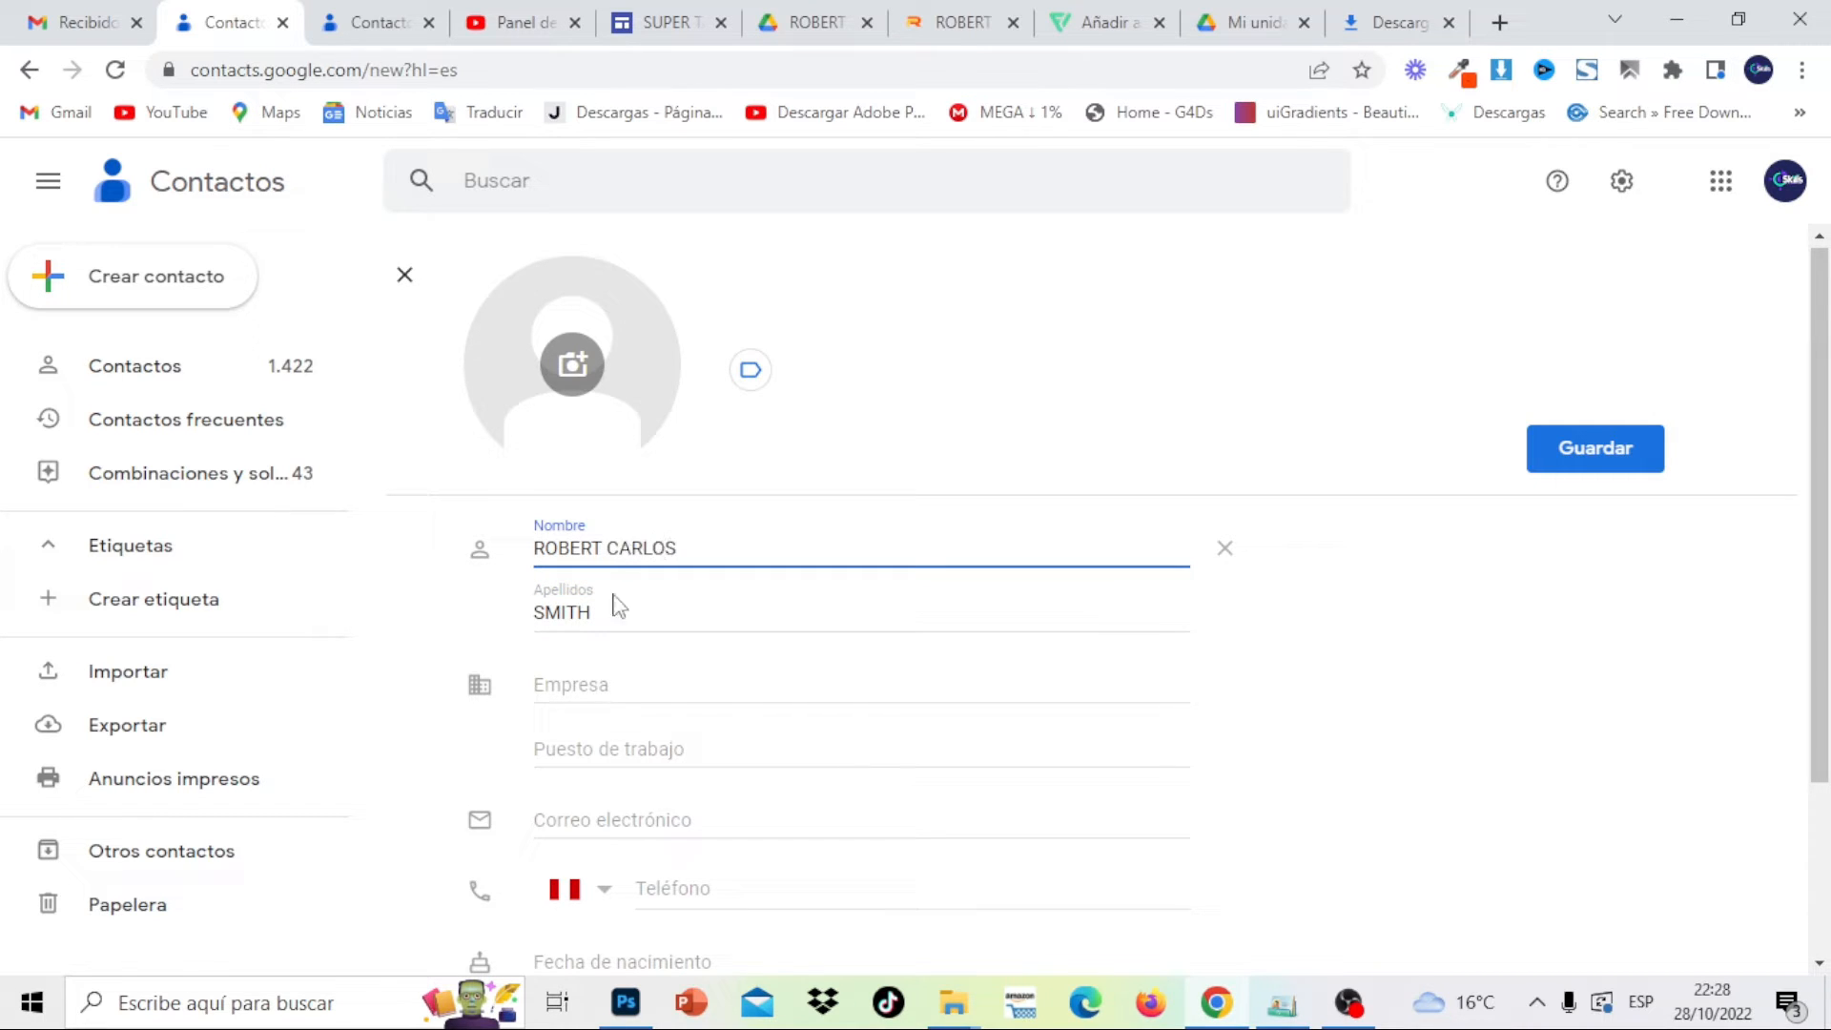
left_click(563, 697)
type("DISEÑO UX")
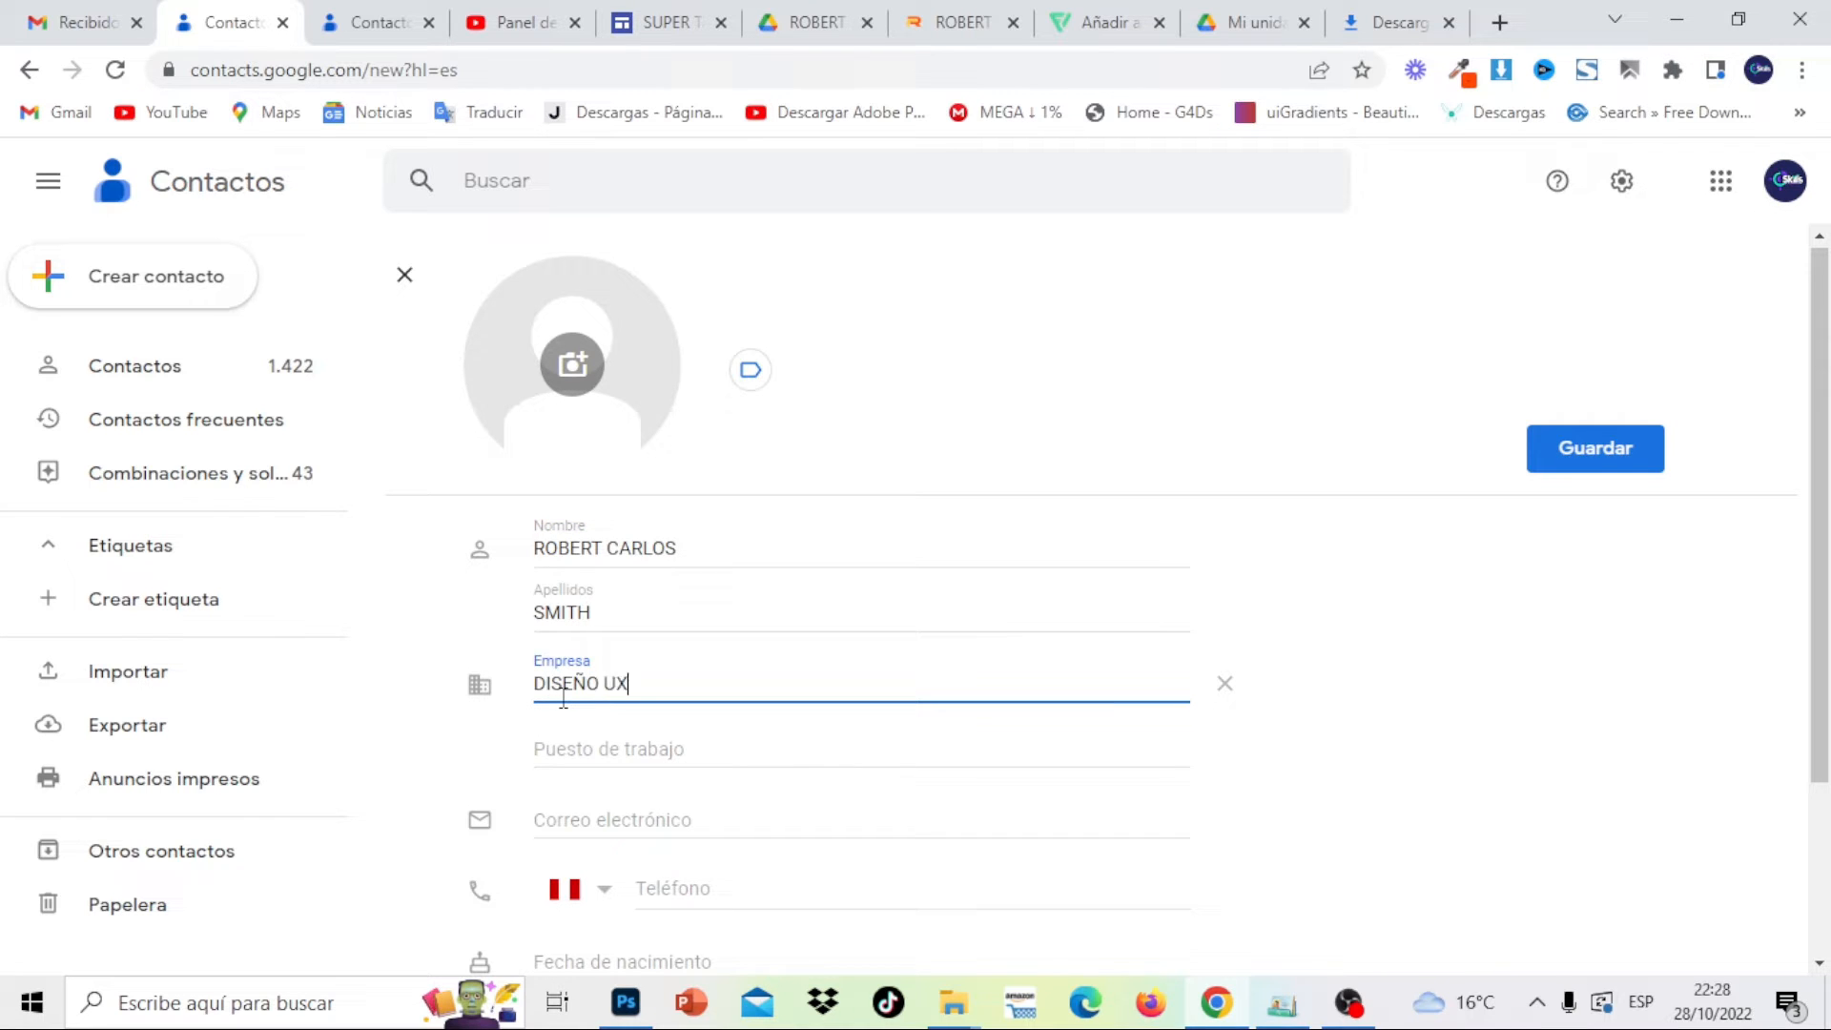
left_click_drag(1827, 550, 1708, 679)
left_click(676, 584)
type("EXPERE")
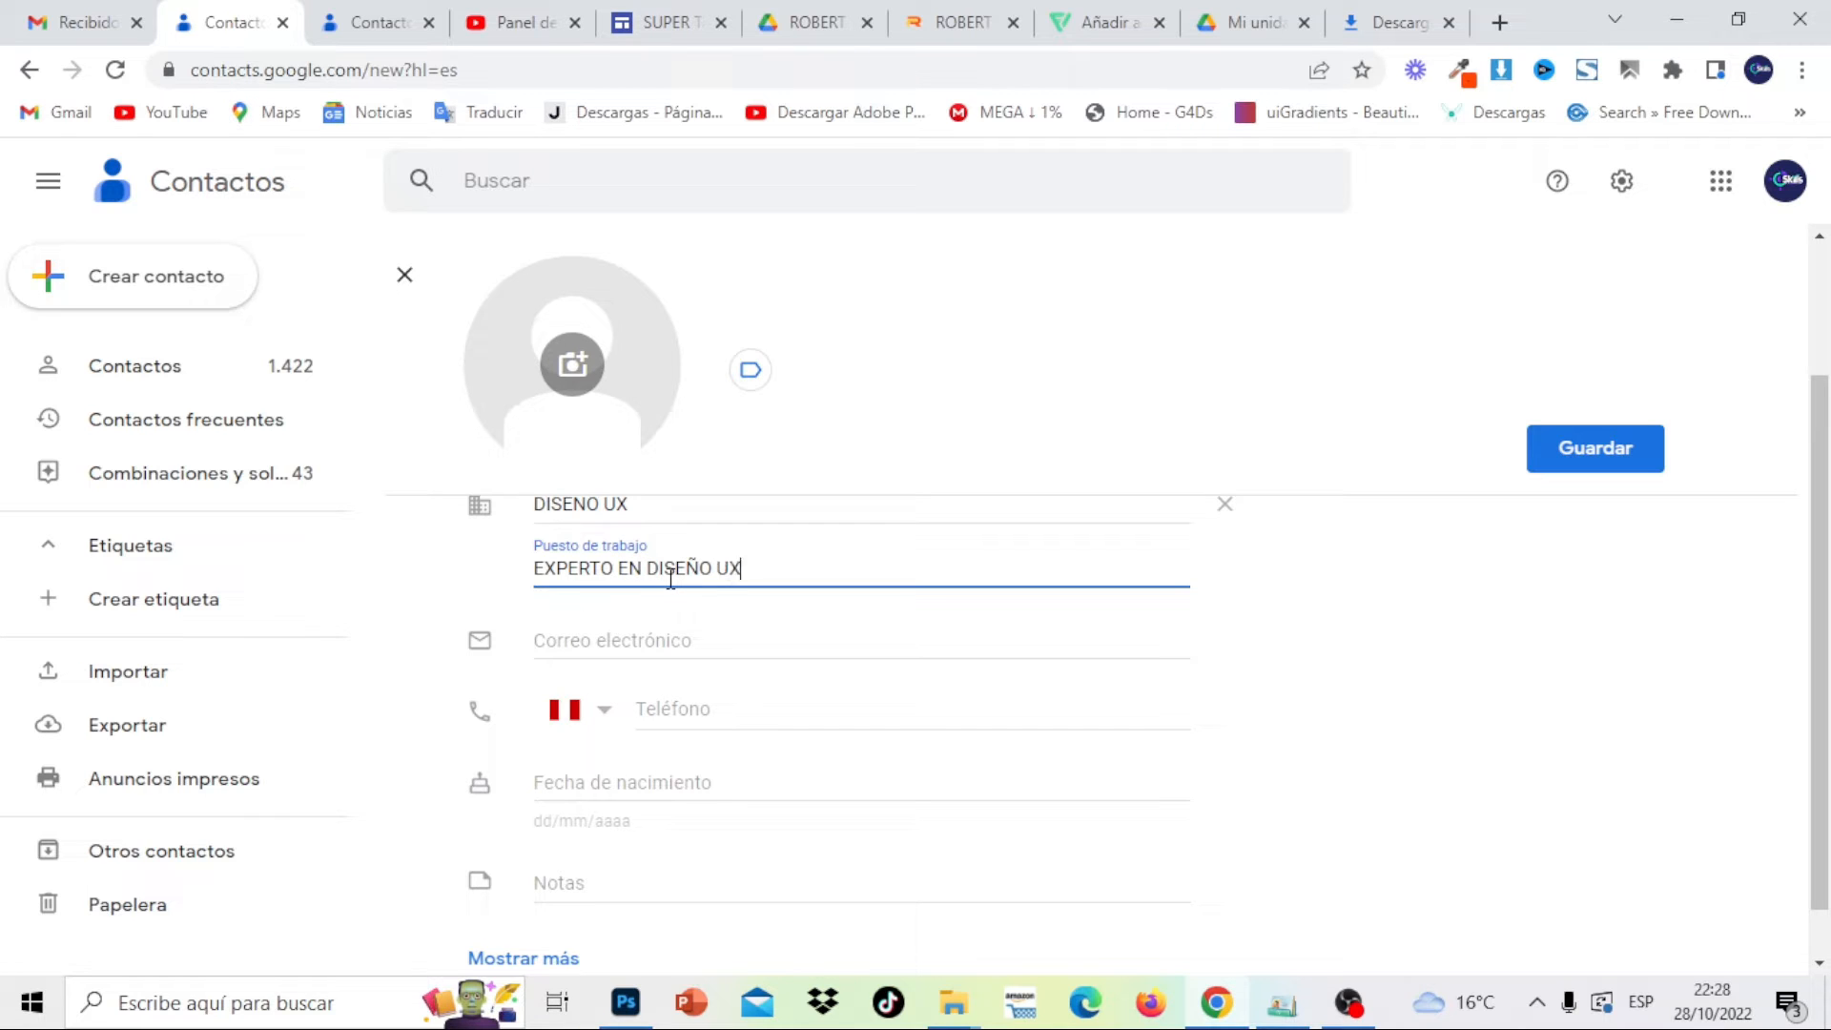
Enter the contact's e-mail address and label it Trabajo
left_click(686, 634)
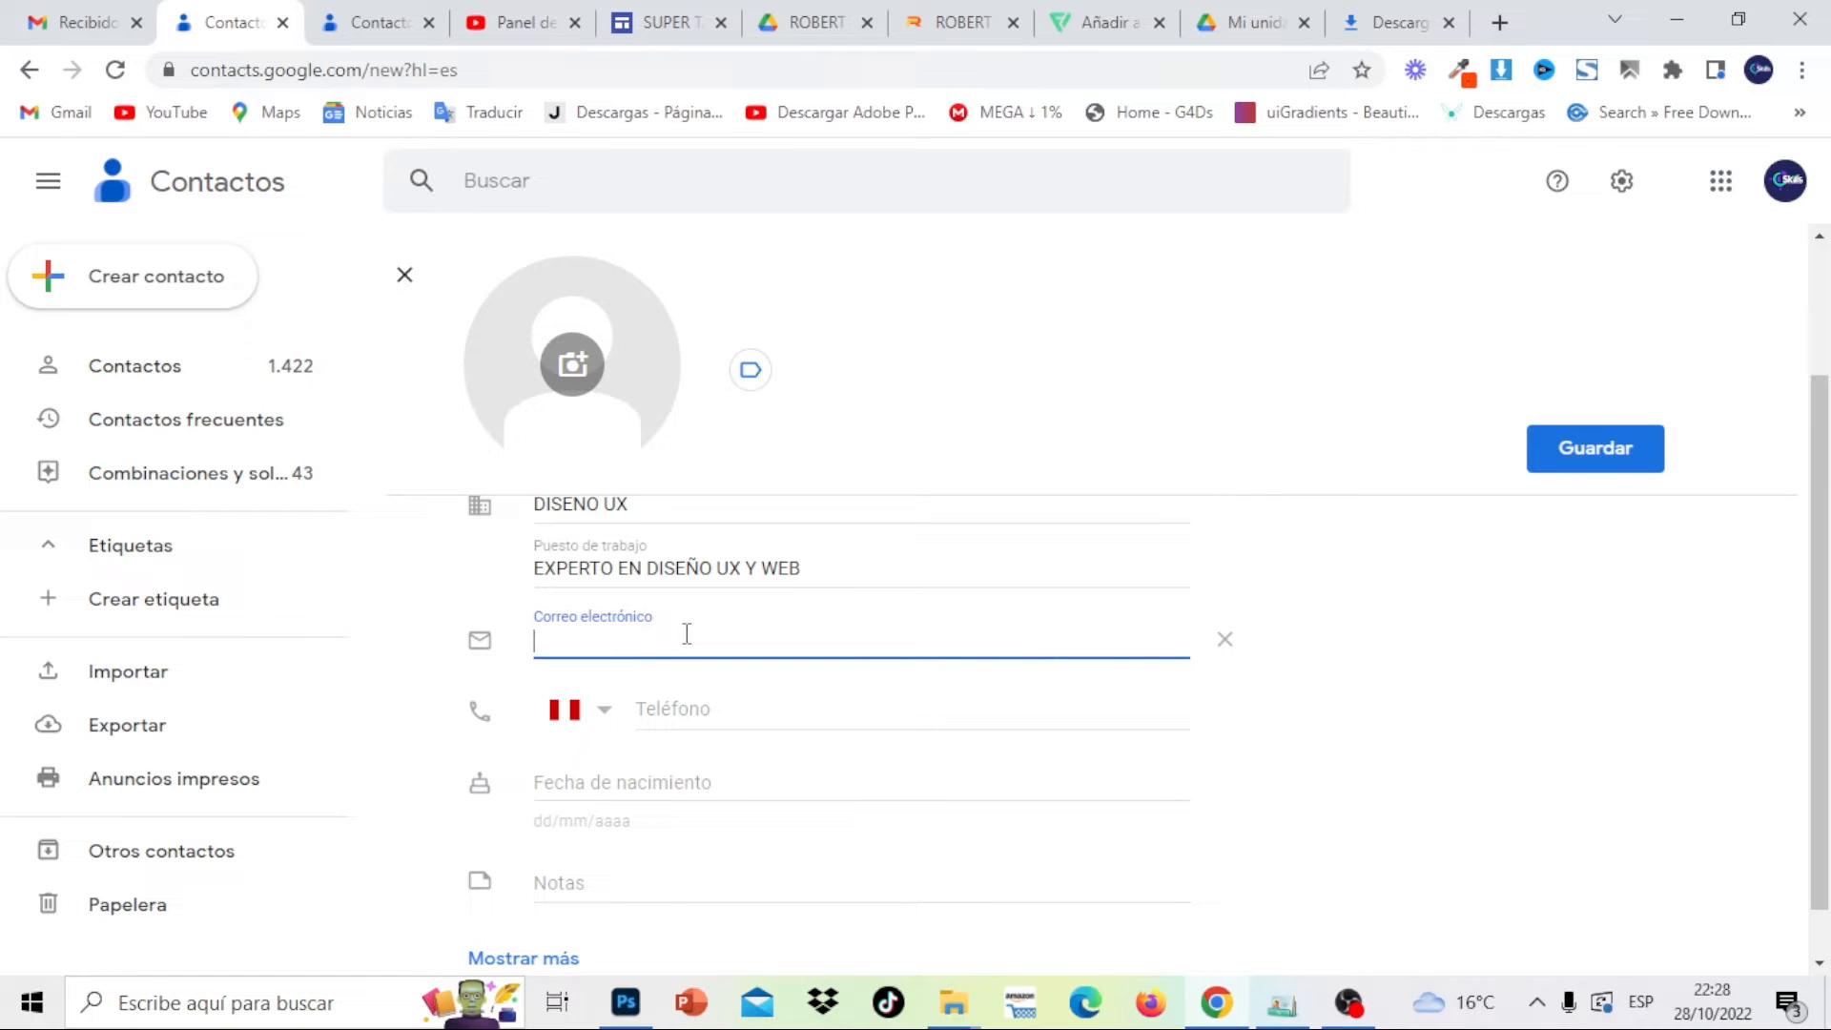
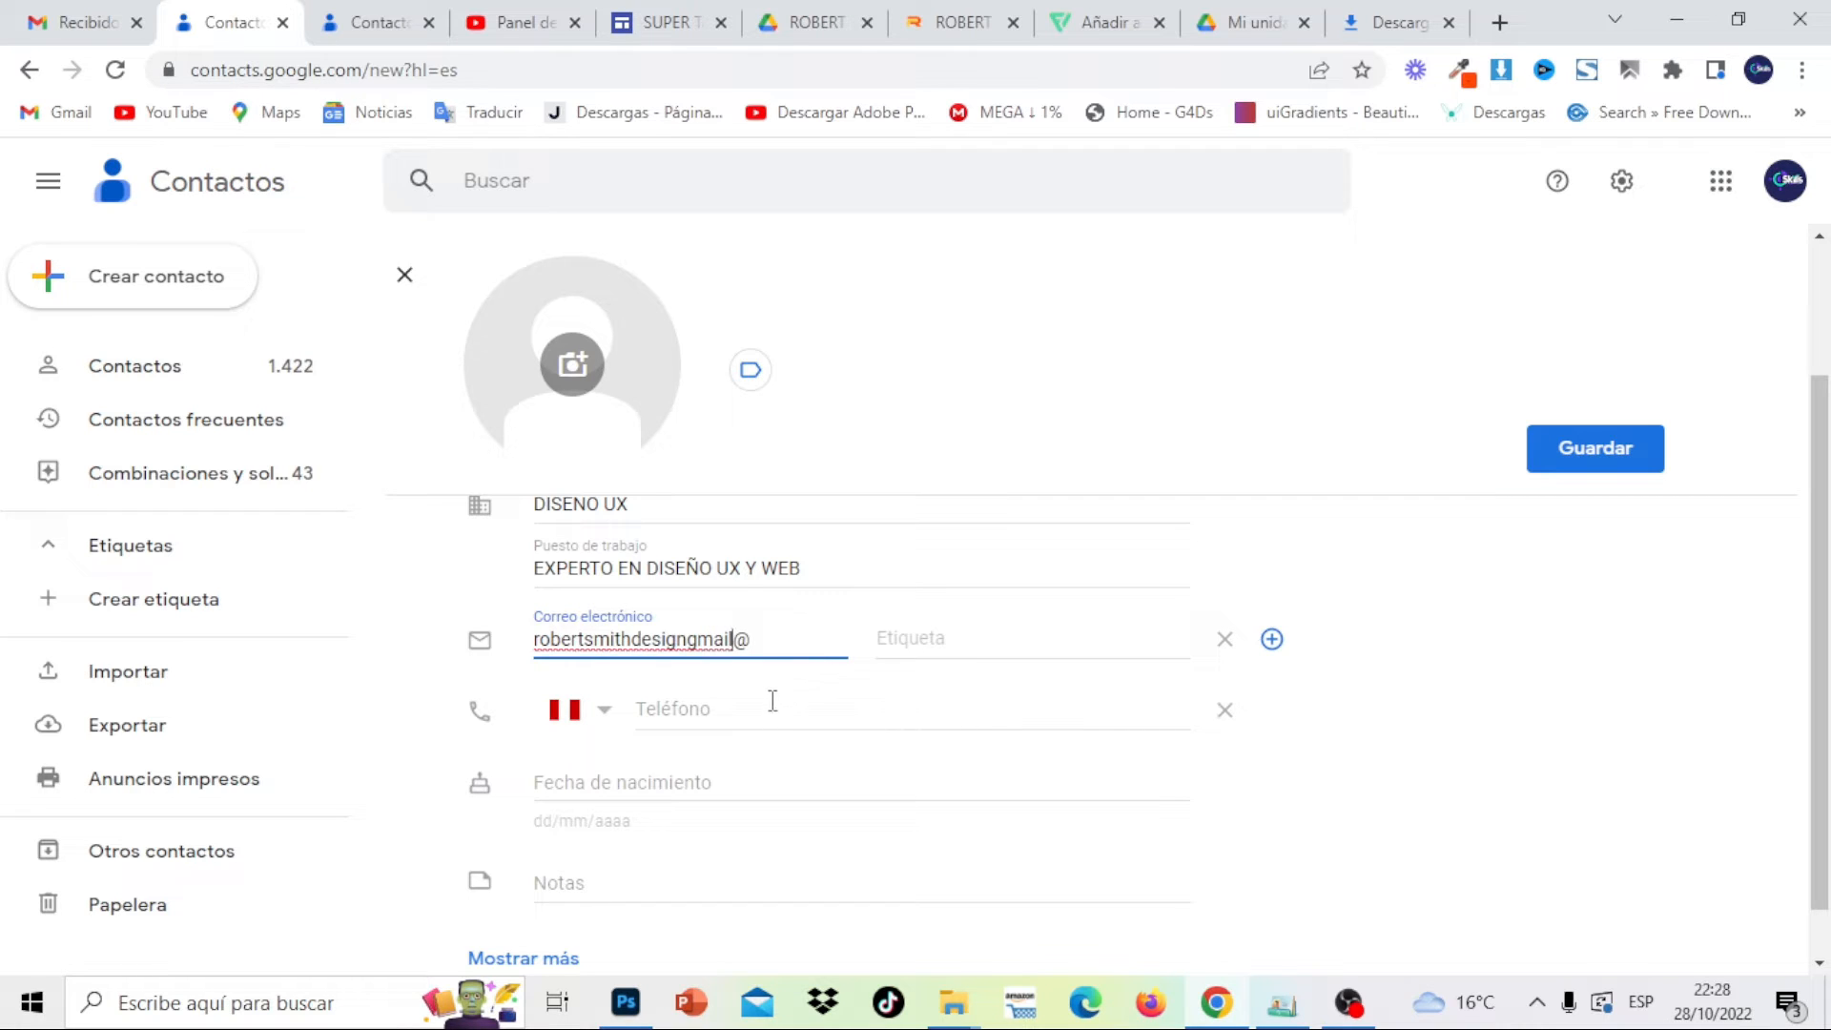
left_click(975, 631)
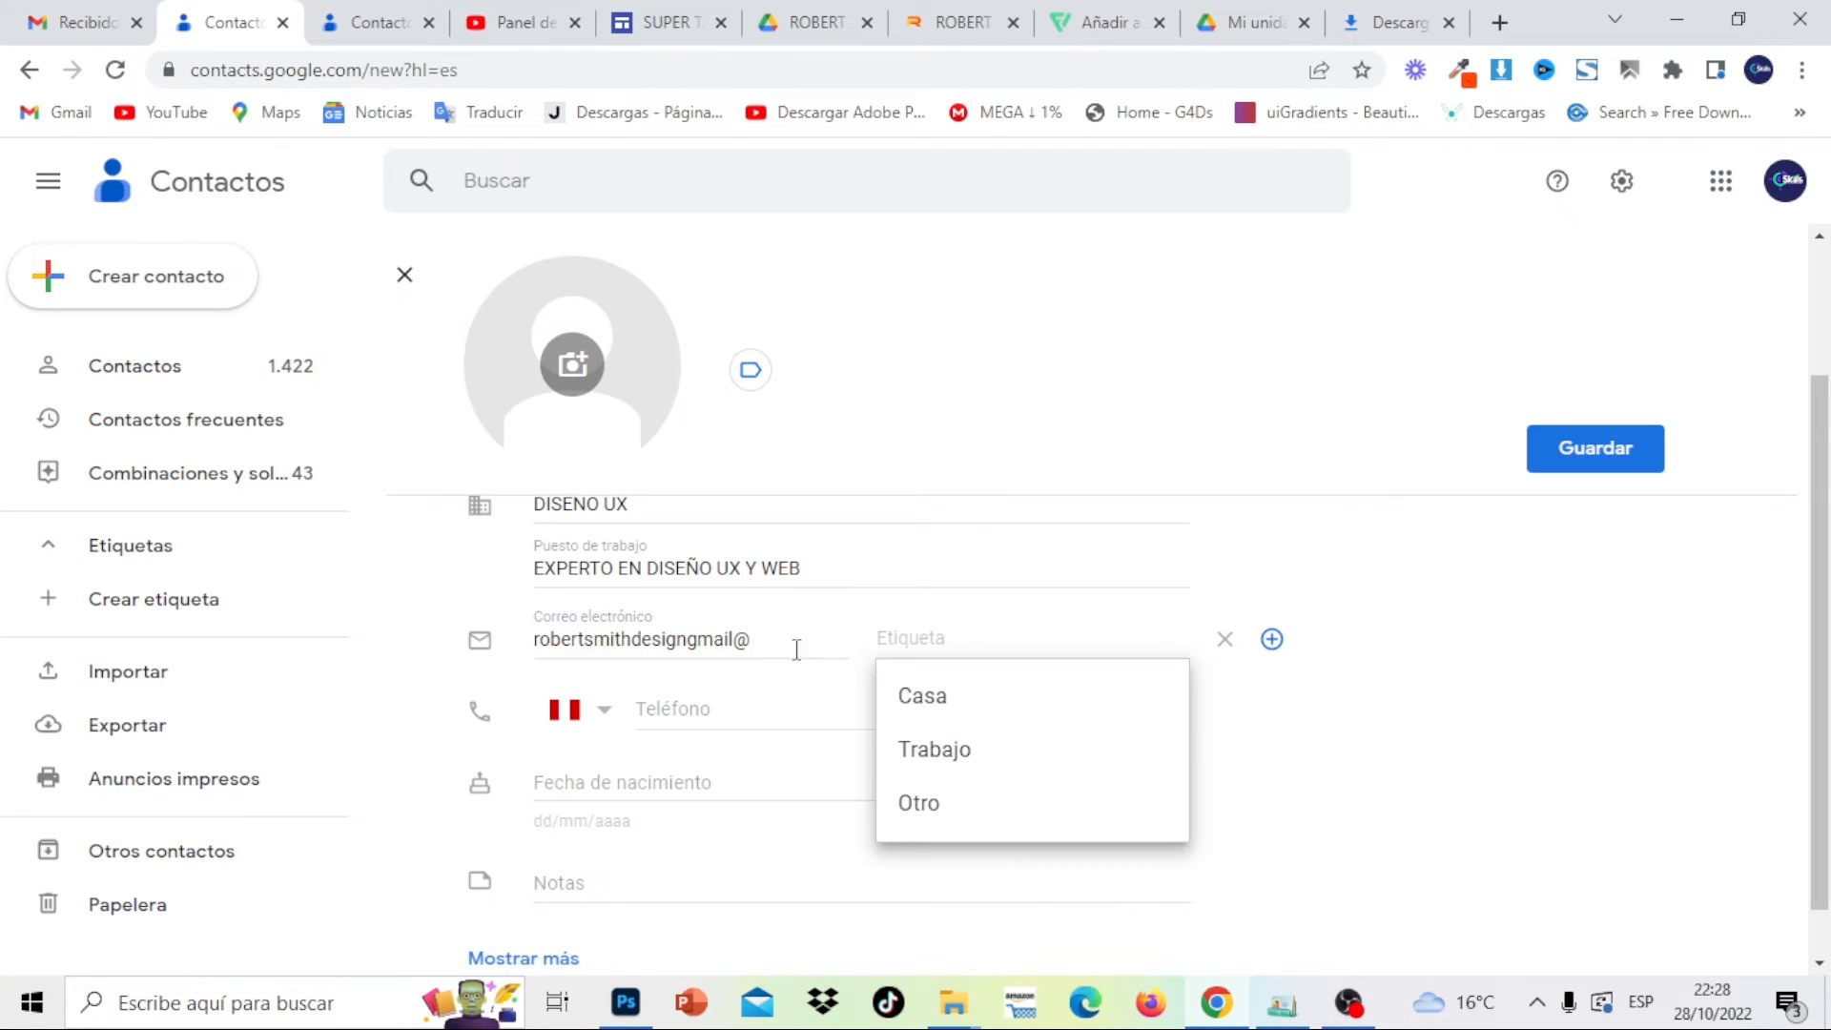
left_click(747, 646)
key("BackSpace")
key("BackSpace")
key("BackSpace")
key("BackSpace")
key("BackSpace")
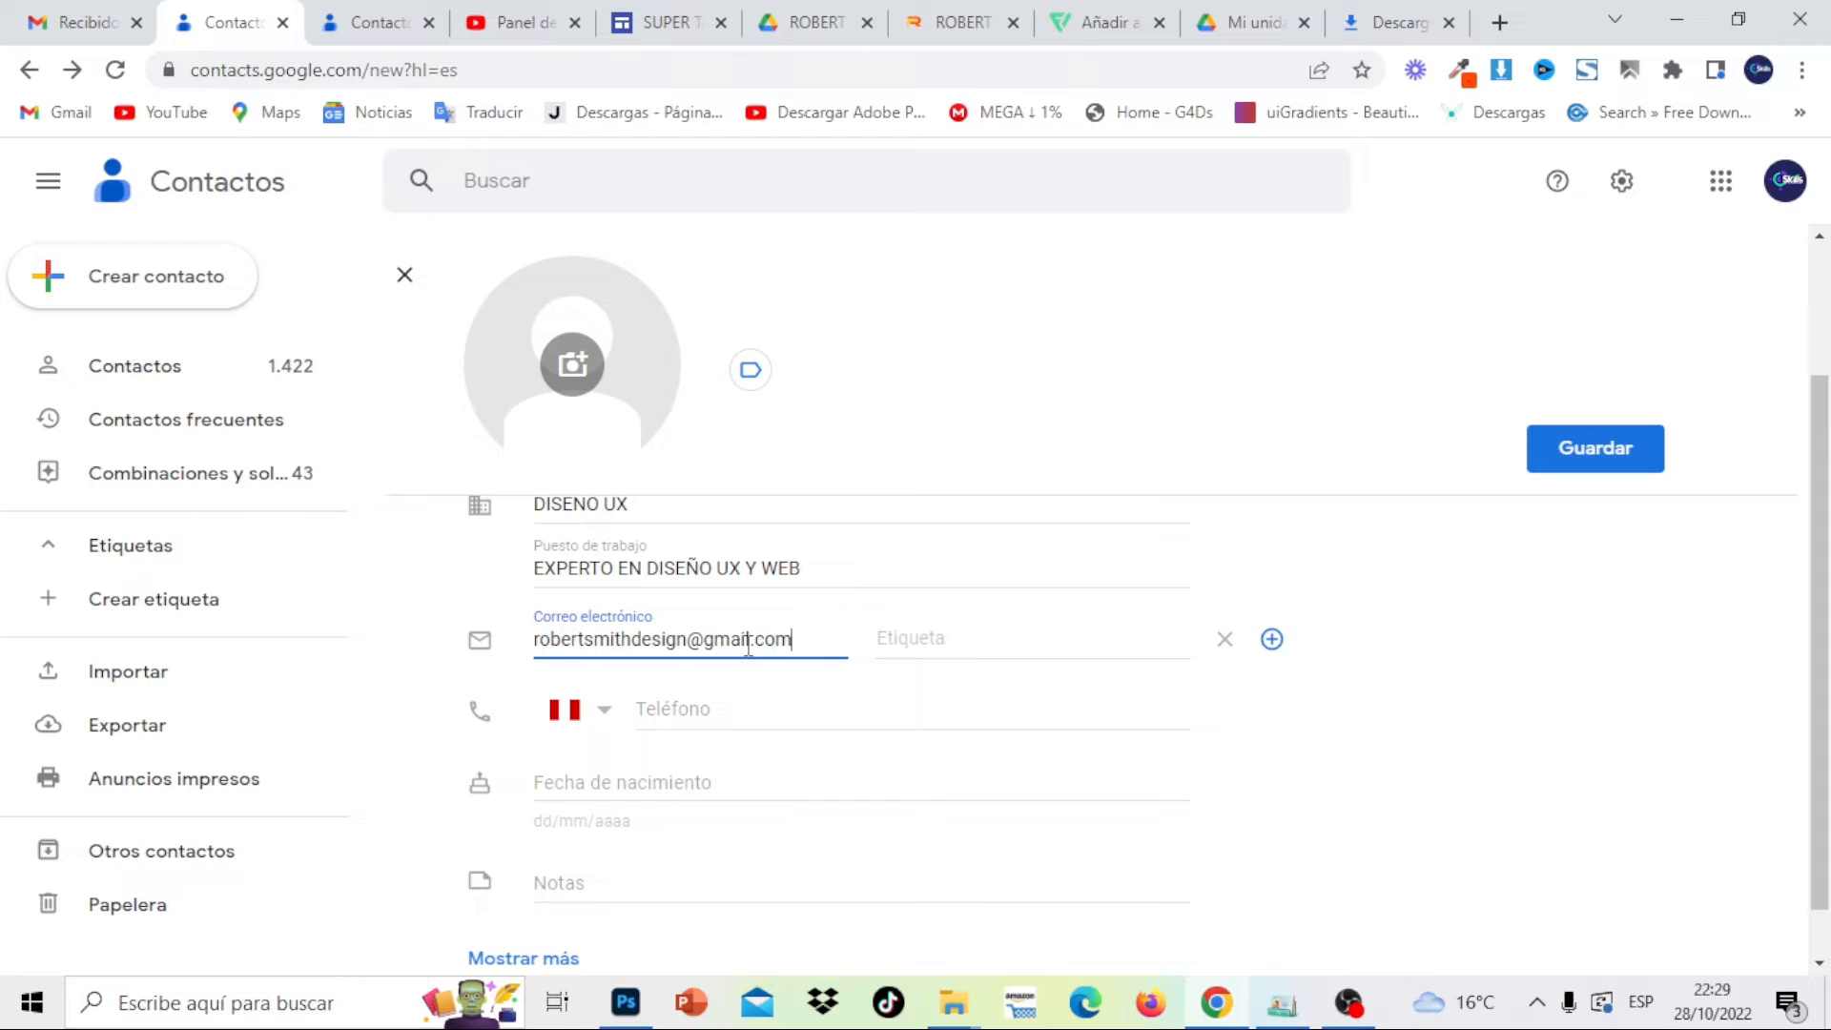
left_click(931, 647)
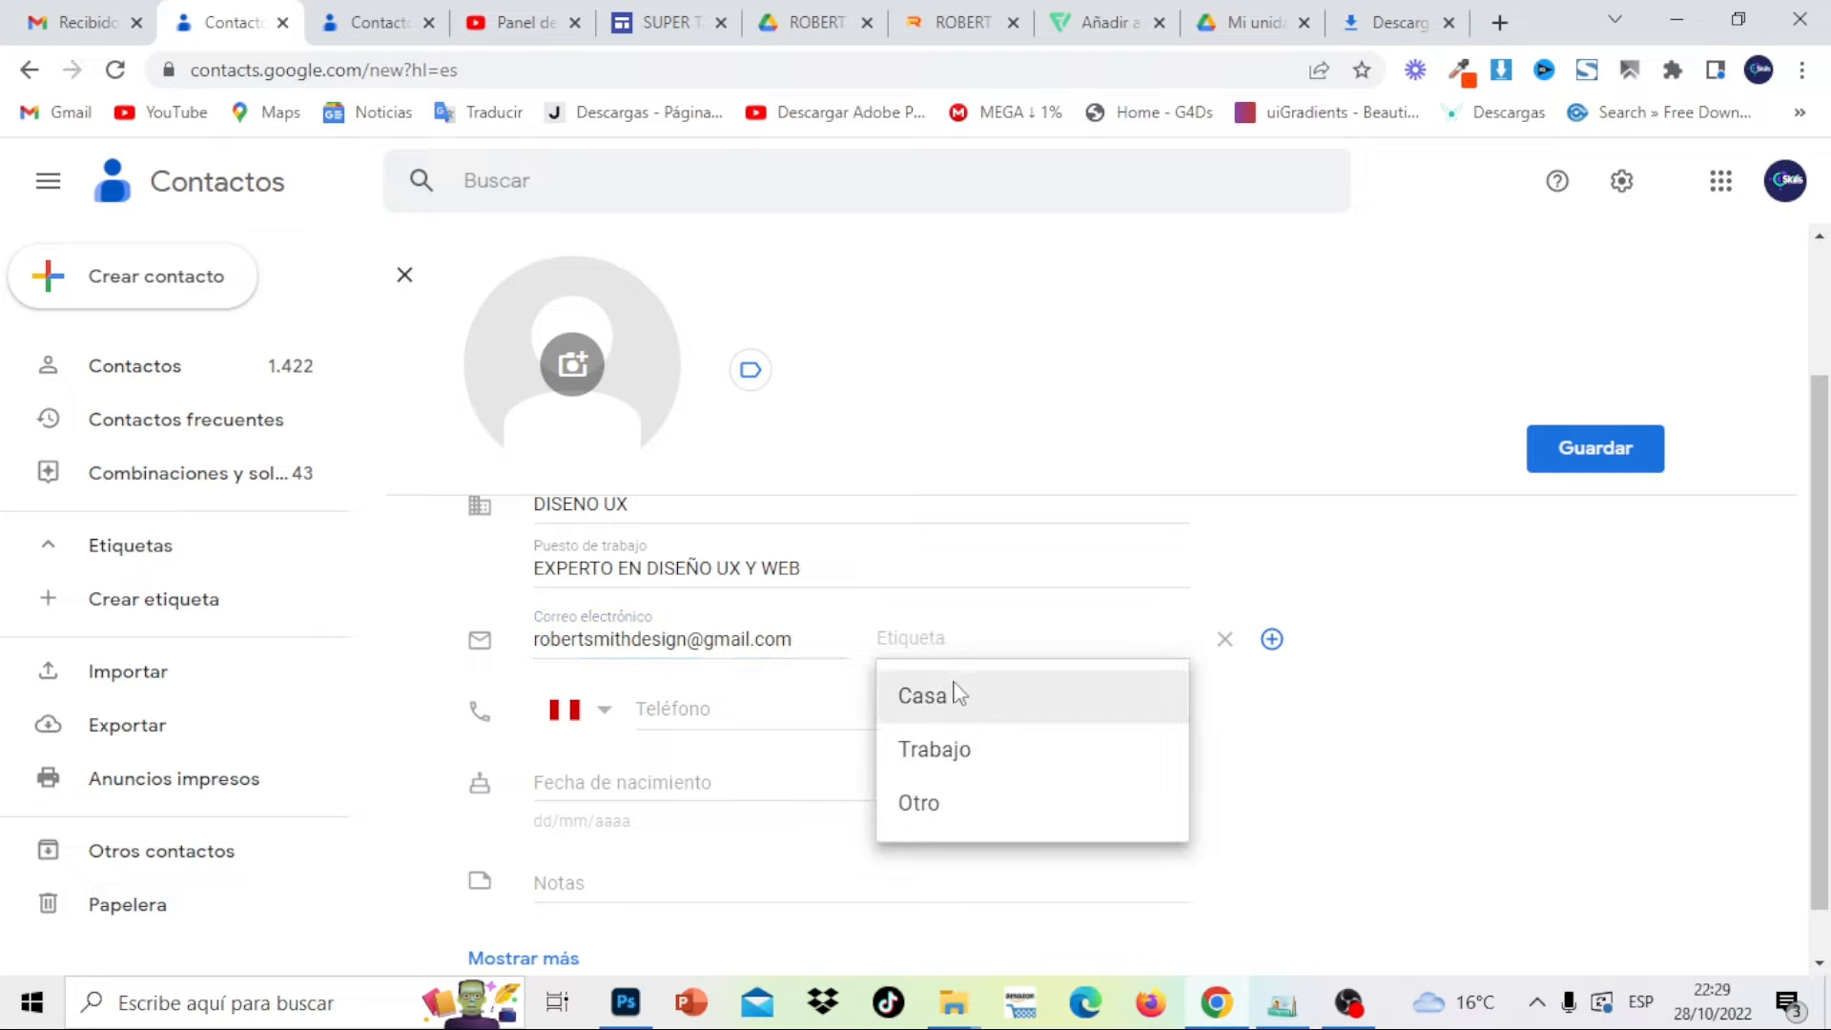
left_click(975, 747)
left_click(716, 703)
type("991 363 009")
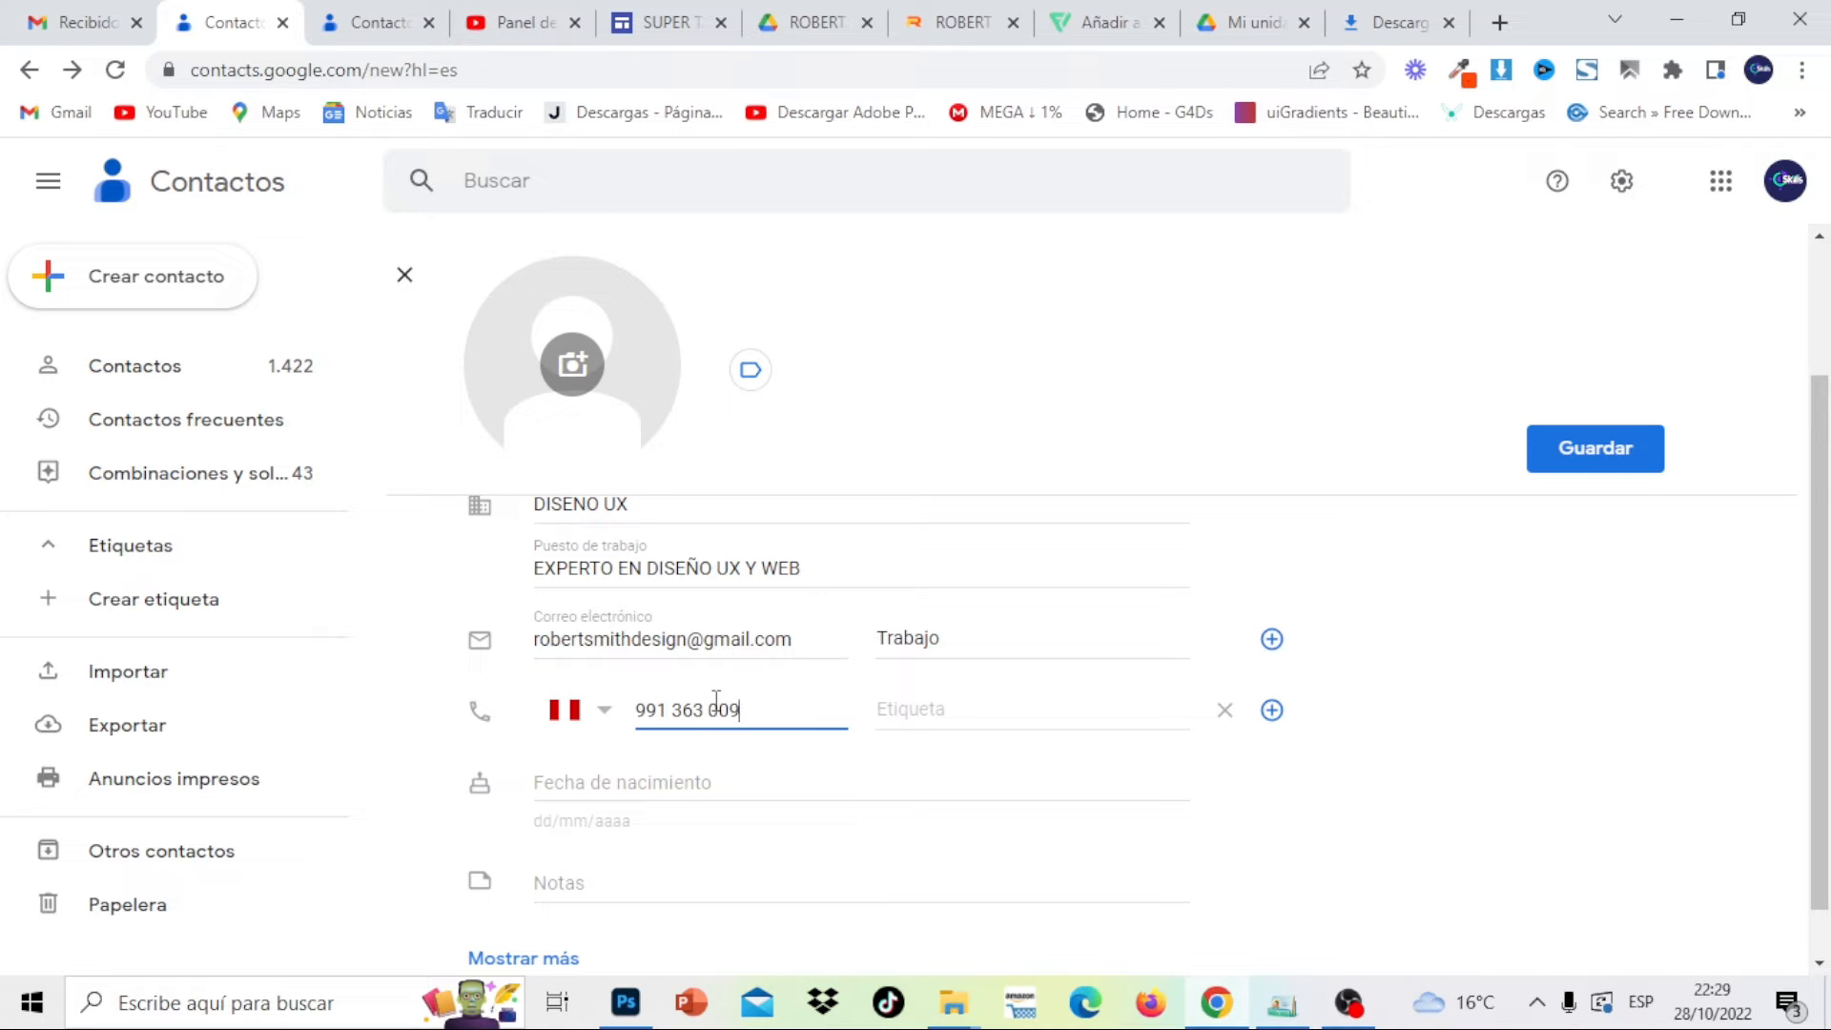
left_click(1141, 709)
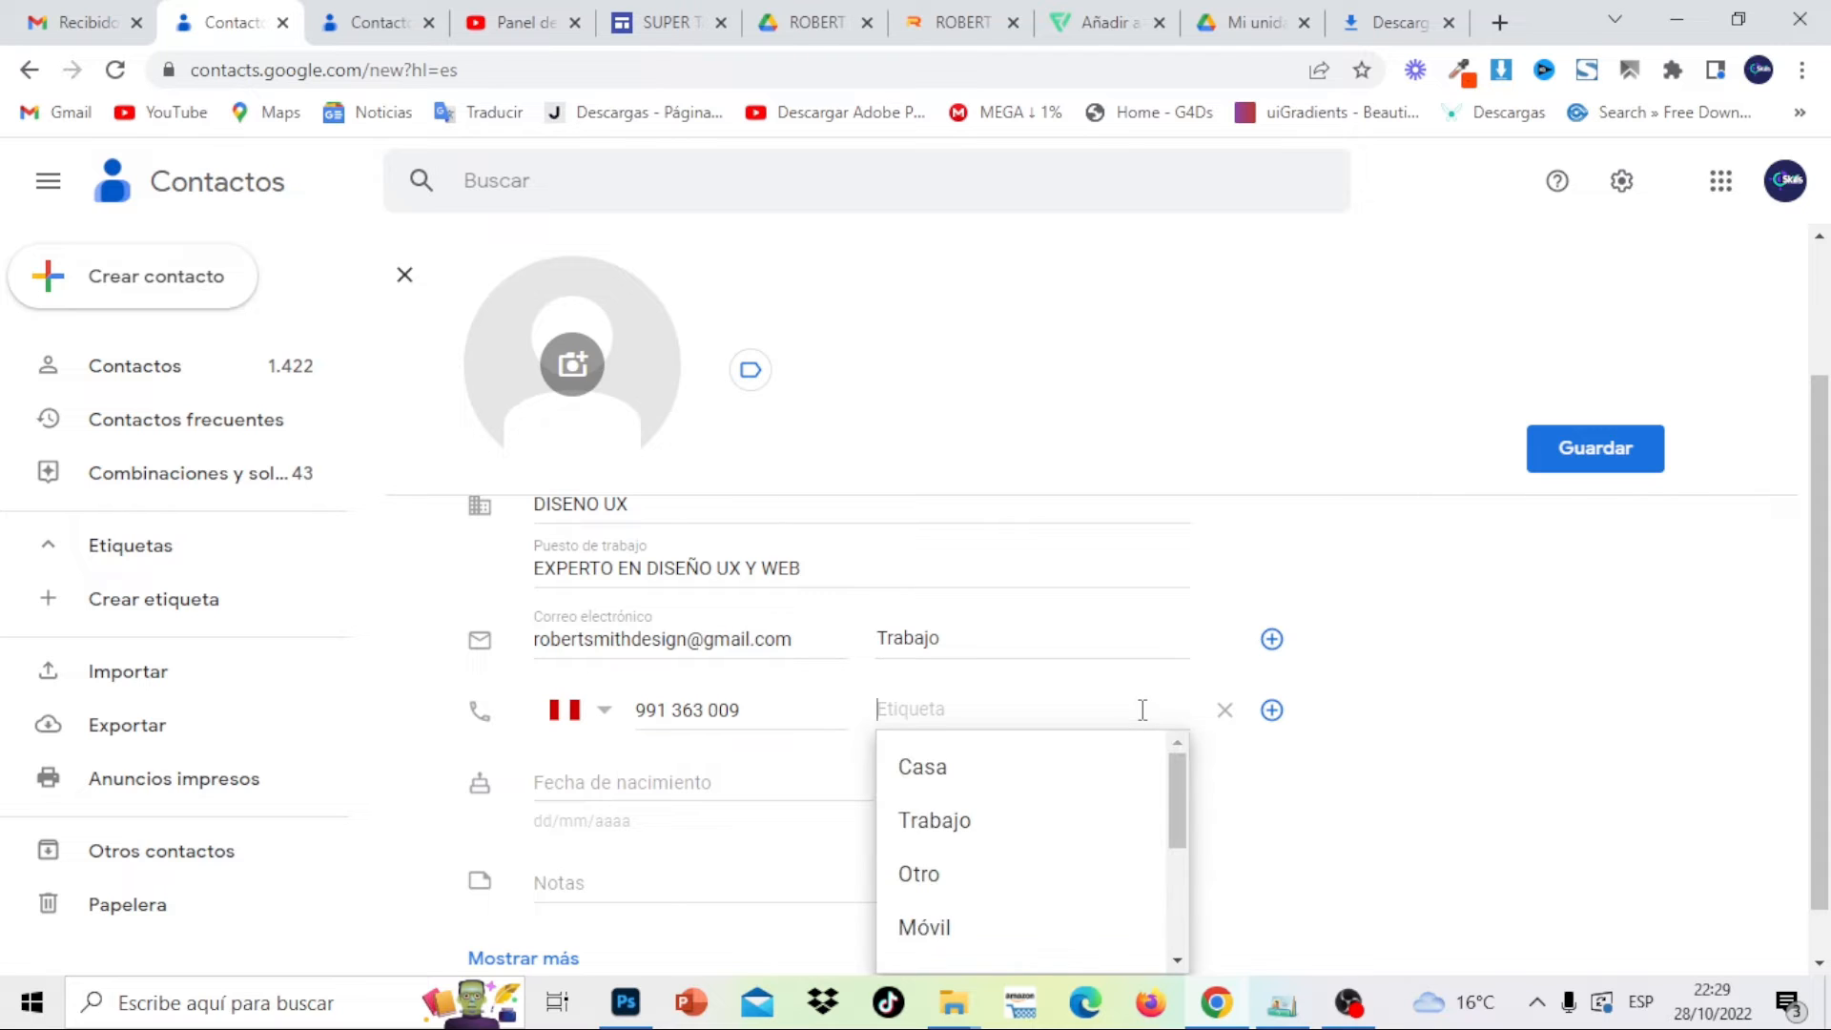
left_click(1094, 839)
scroll(759, 710, "down", 1)
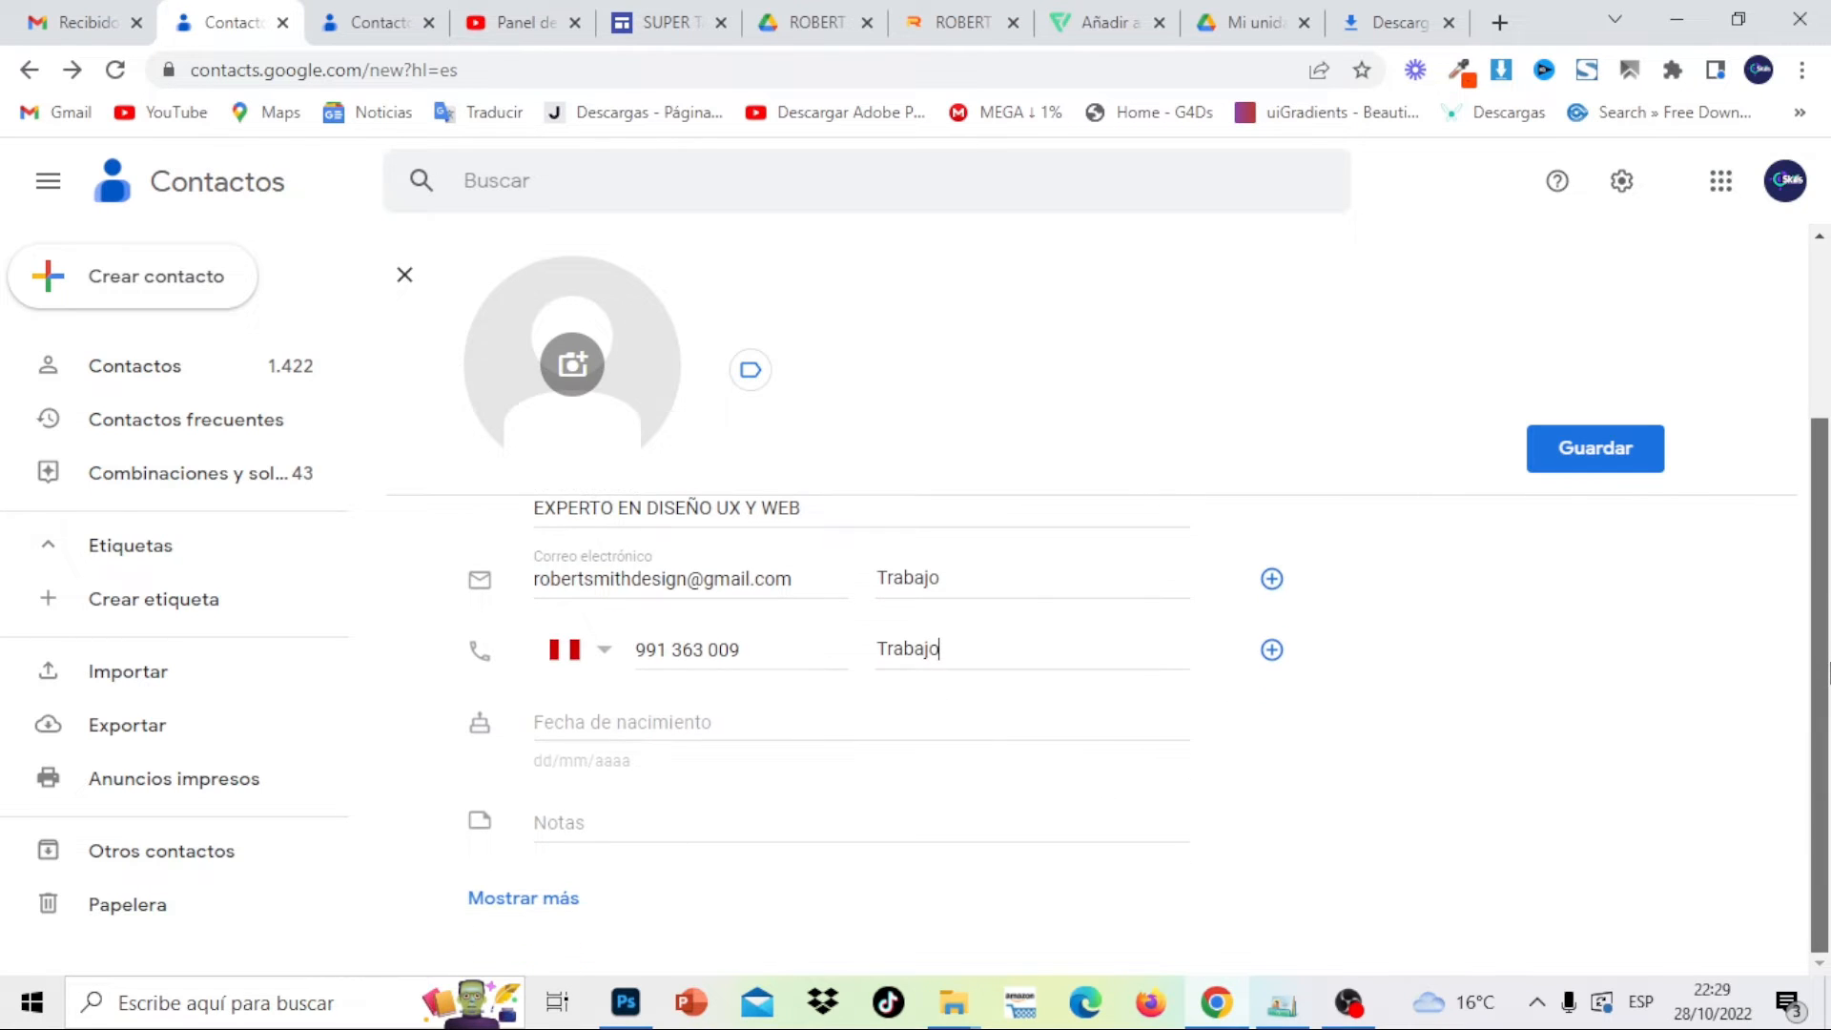
left_click(700, 713)
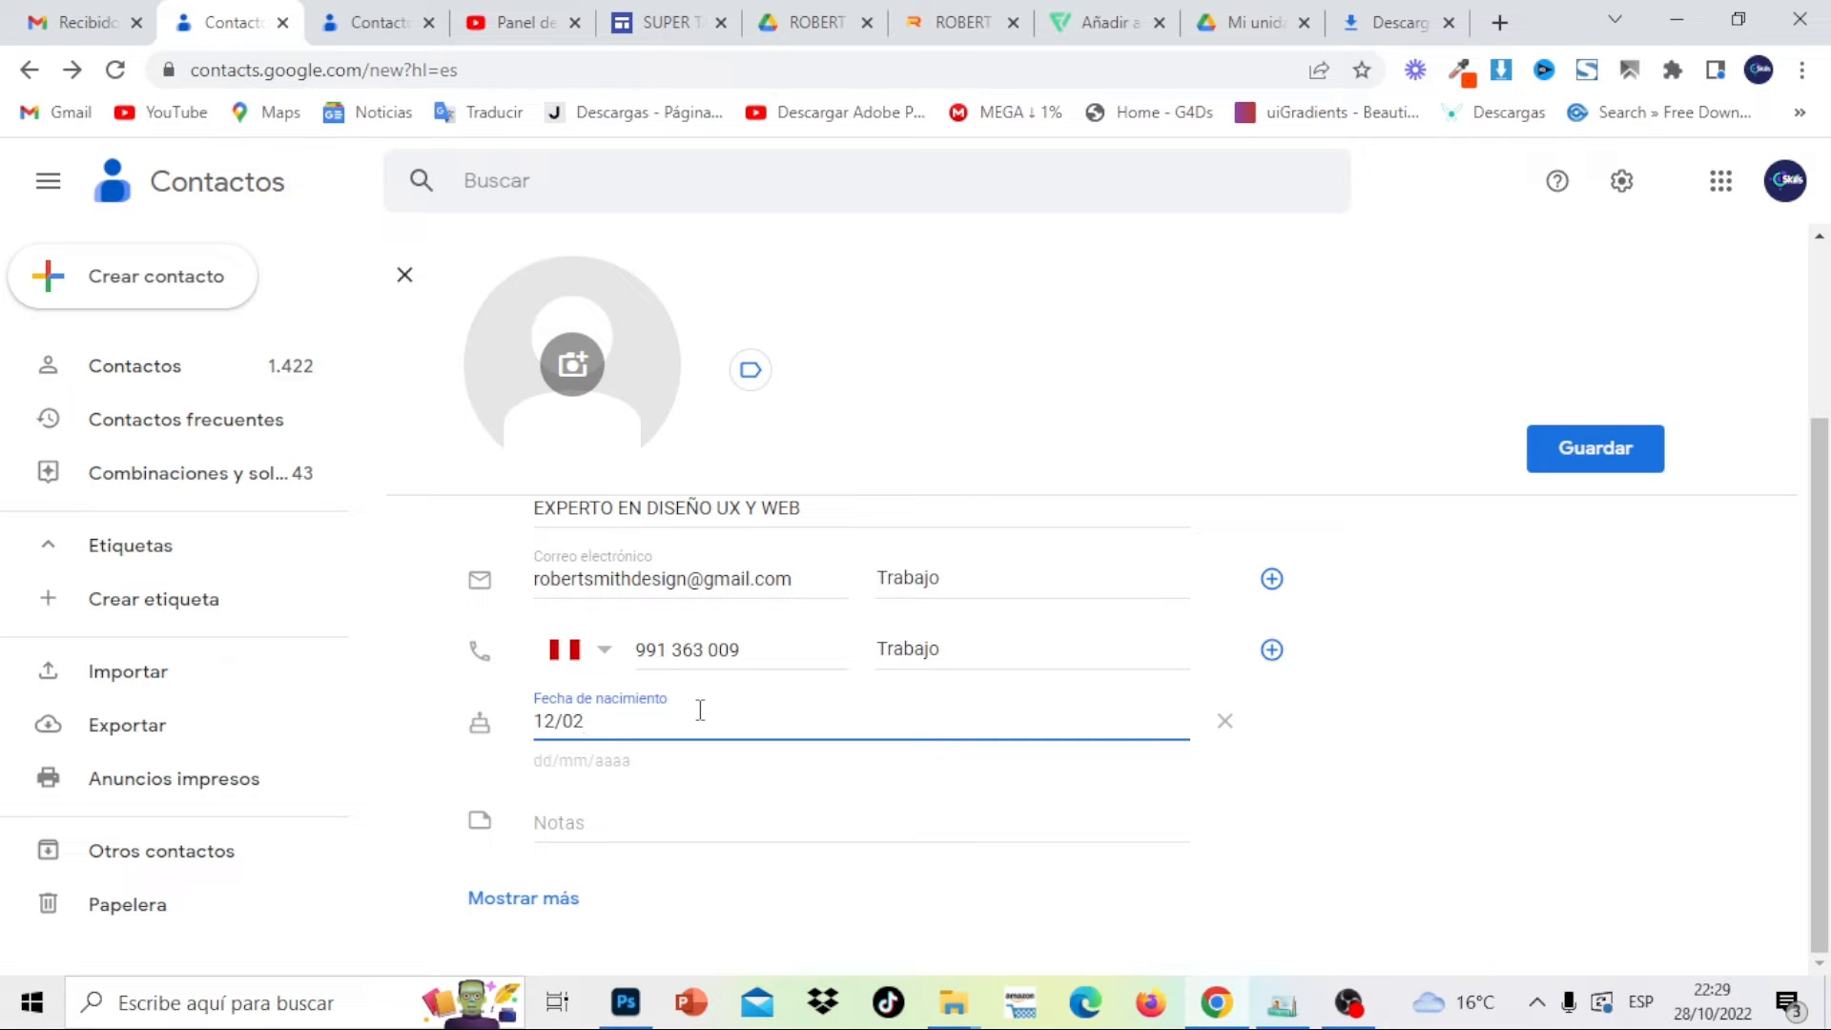
type("12/02/1990")
Upload a profile photo for the contact from the computer
left_click(572, 363)
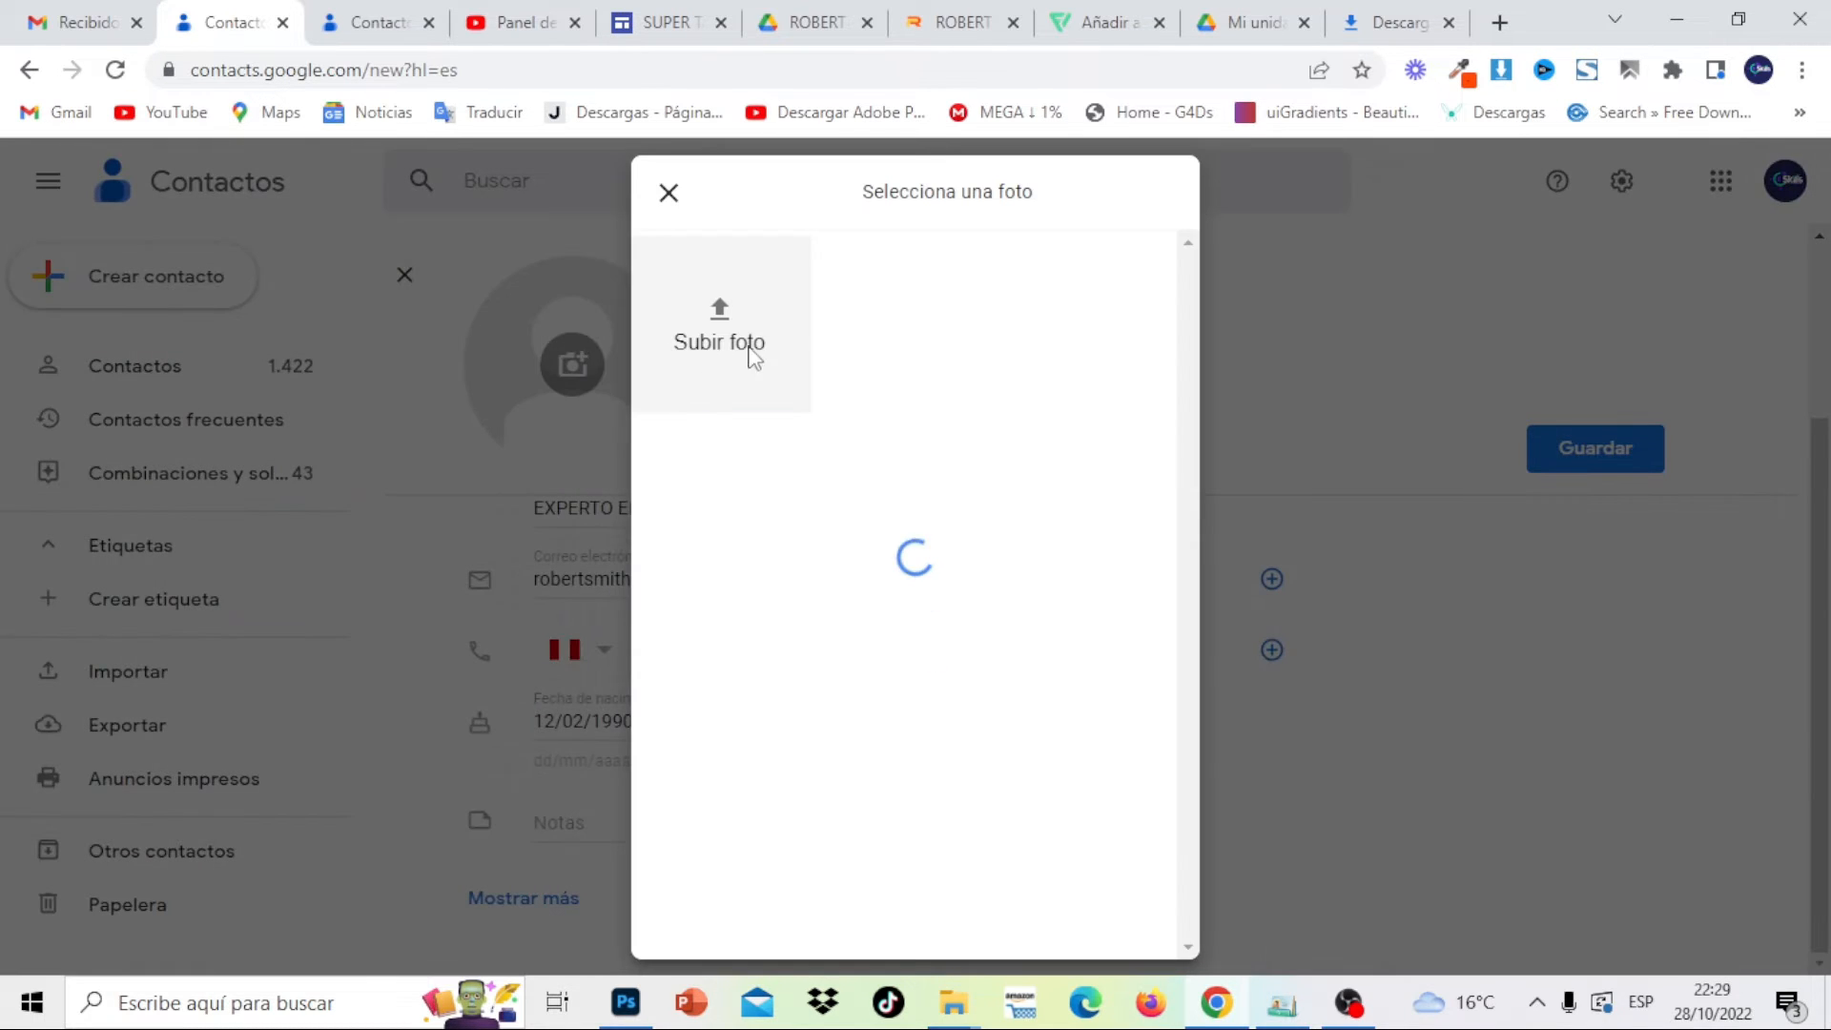
left_click(719, 311)
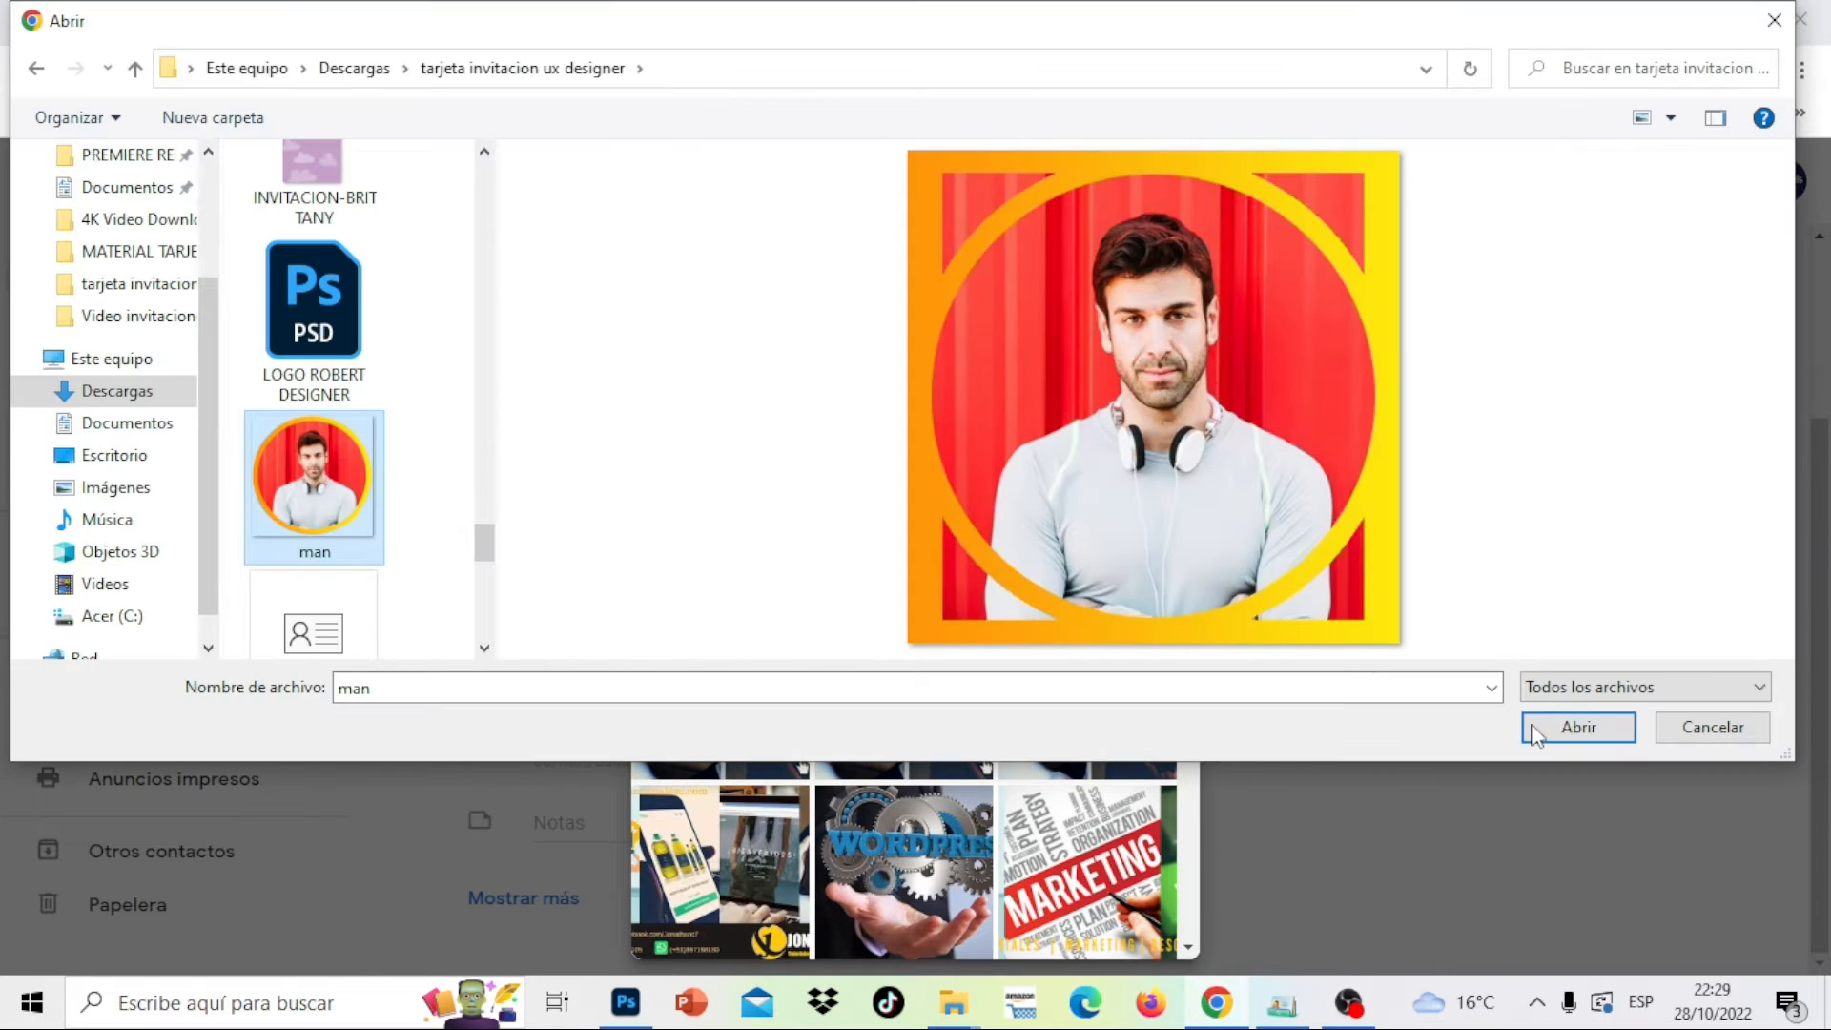
left_click(1532, 733)
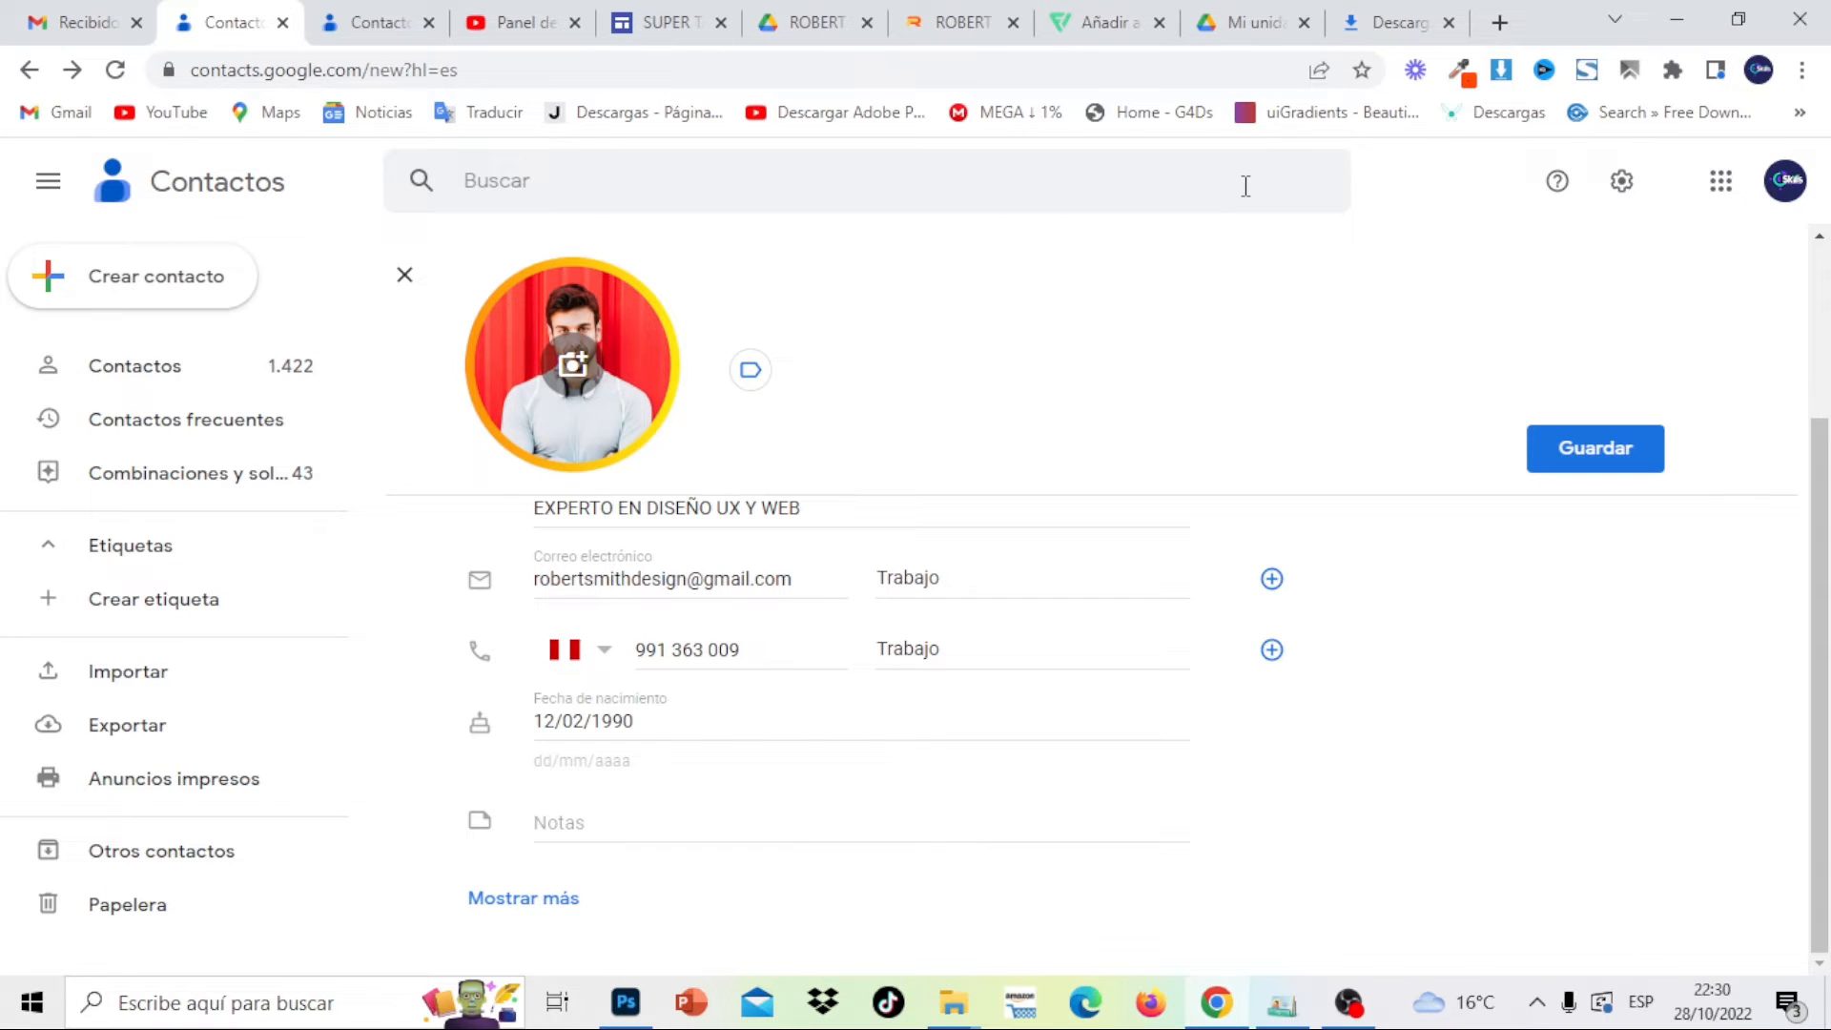
Save the new contact and scroll through its contact page
left_click_drag(1826, 555, 1828, 372)
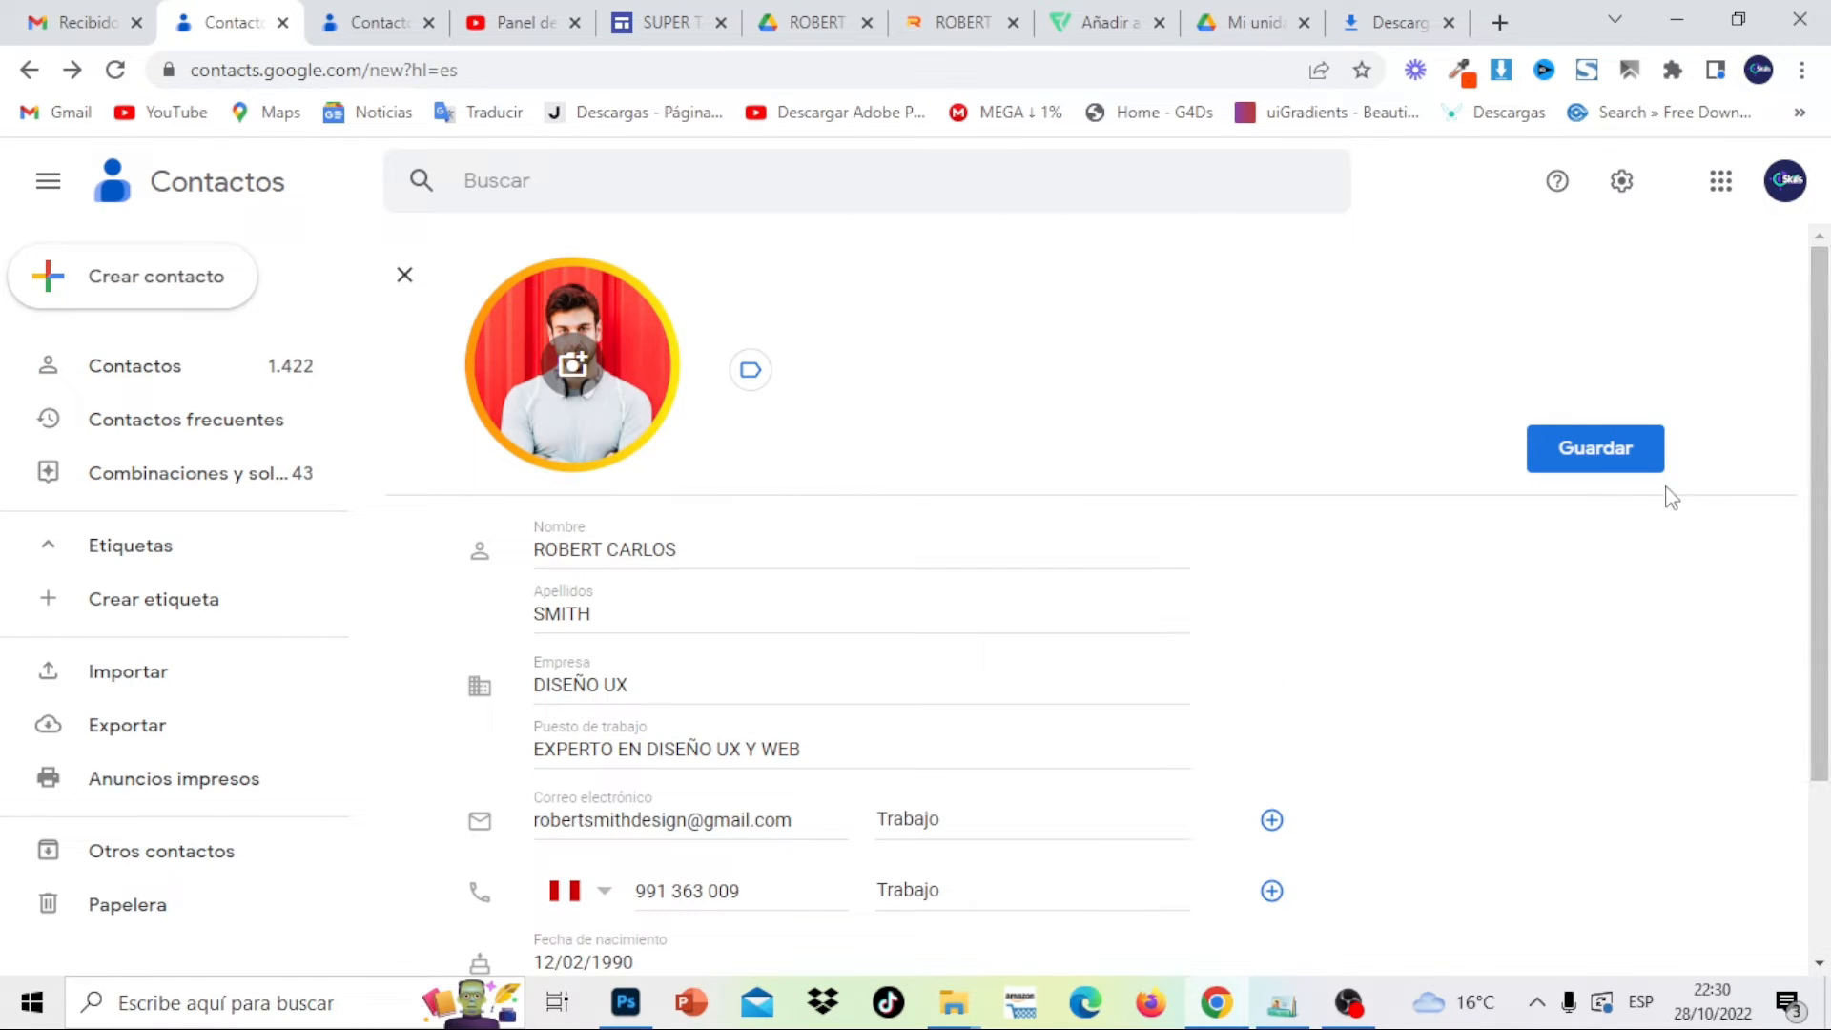
left_click(1622, 465)
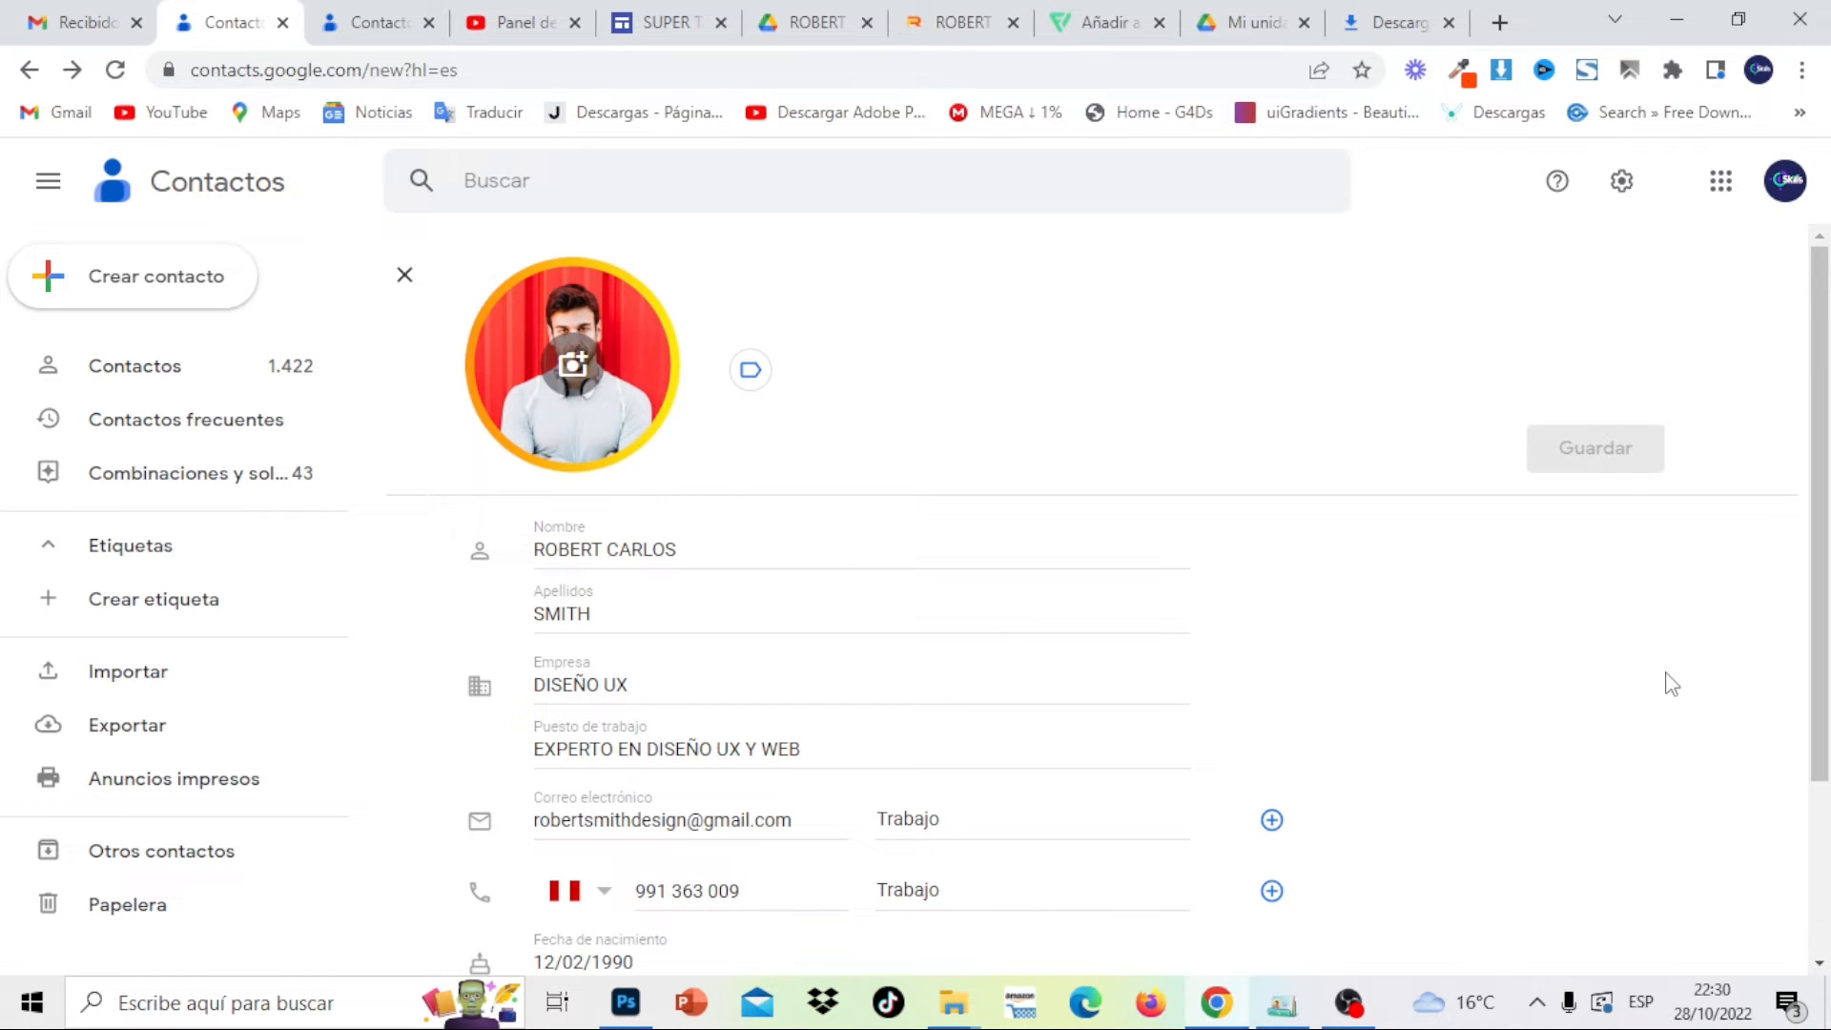
scroll(1821, 701, "down", 3)
left_click_drag(1821, 643, 1824, 291)
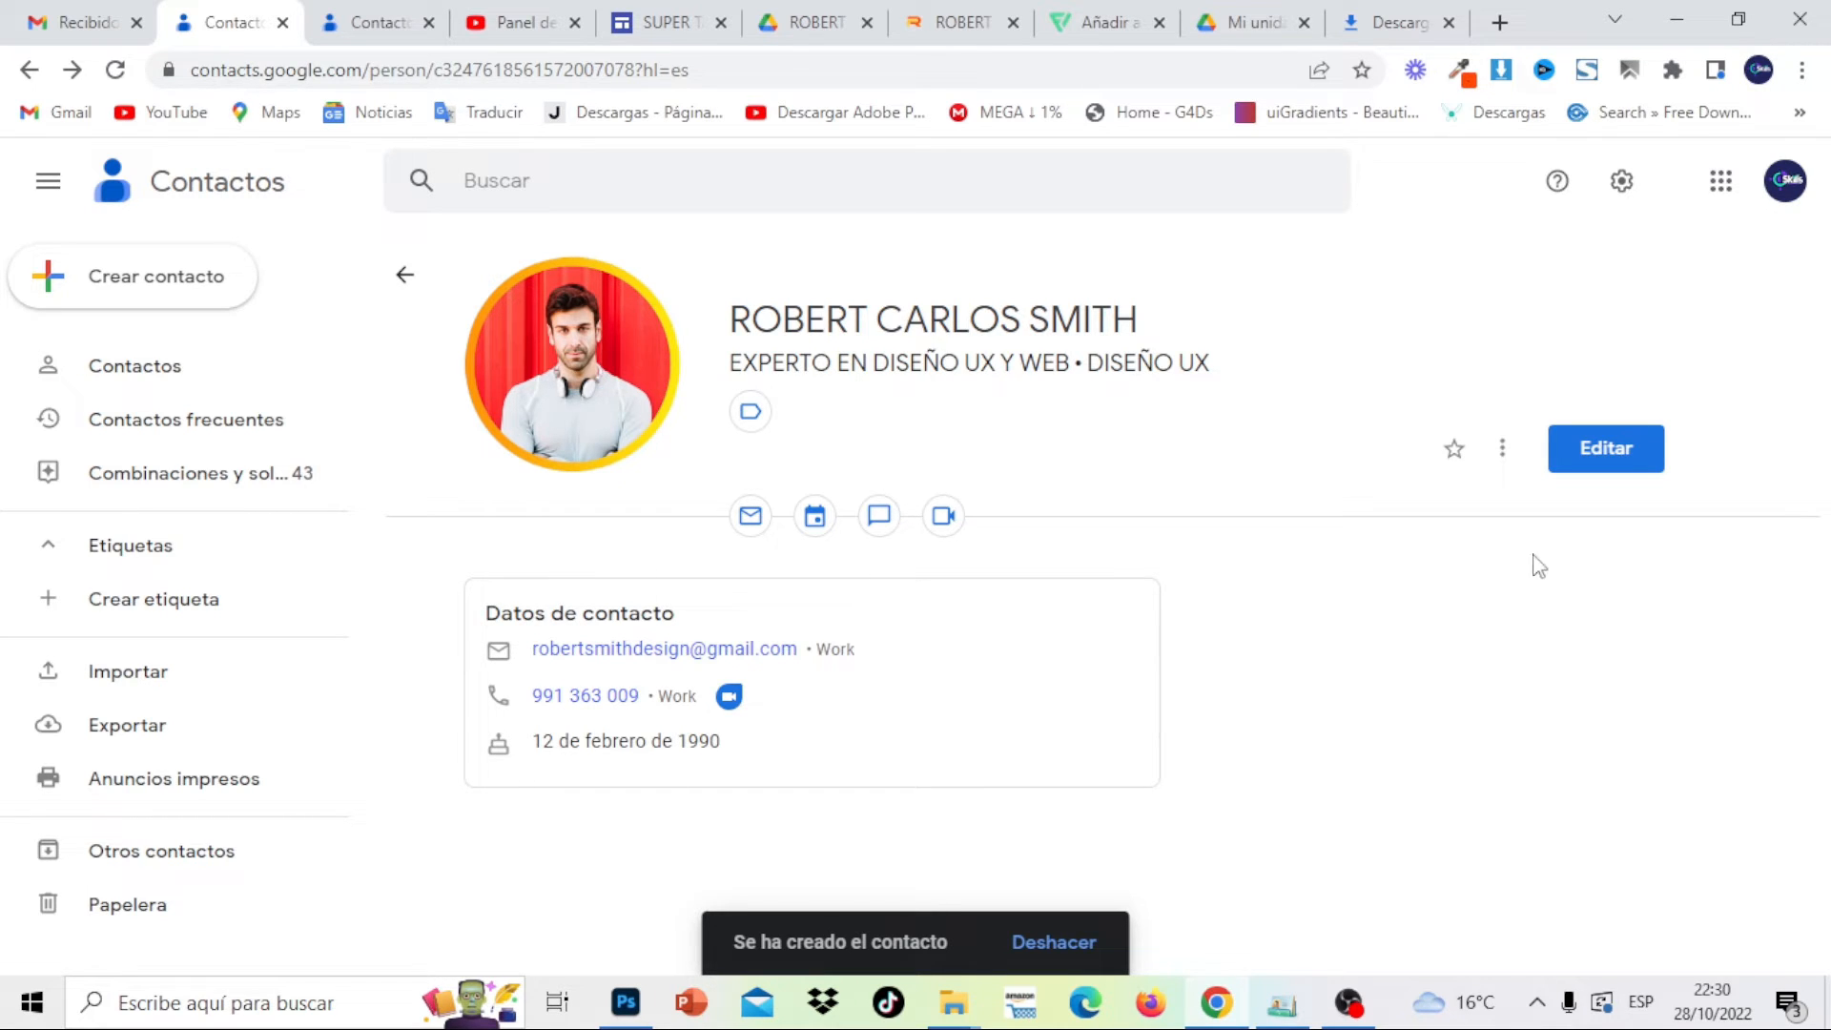
Export the contact in vCard (para los contactos de iOS) format, downloading contacts.vcf
left_click(1505, 454)
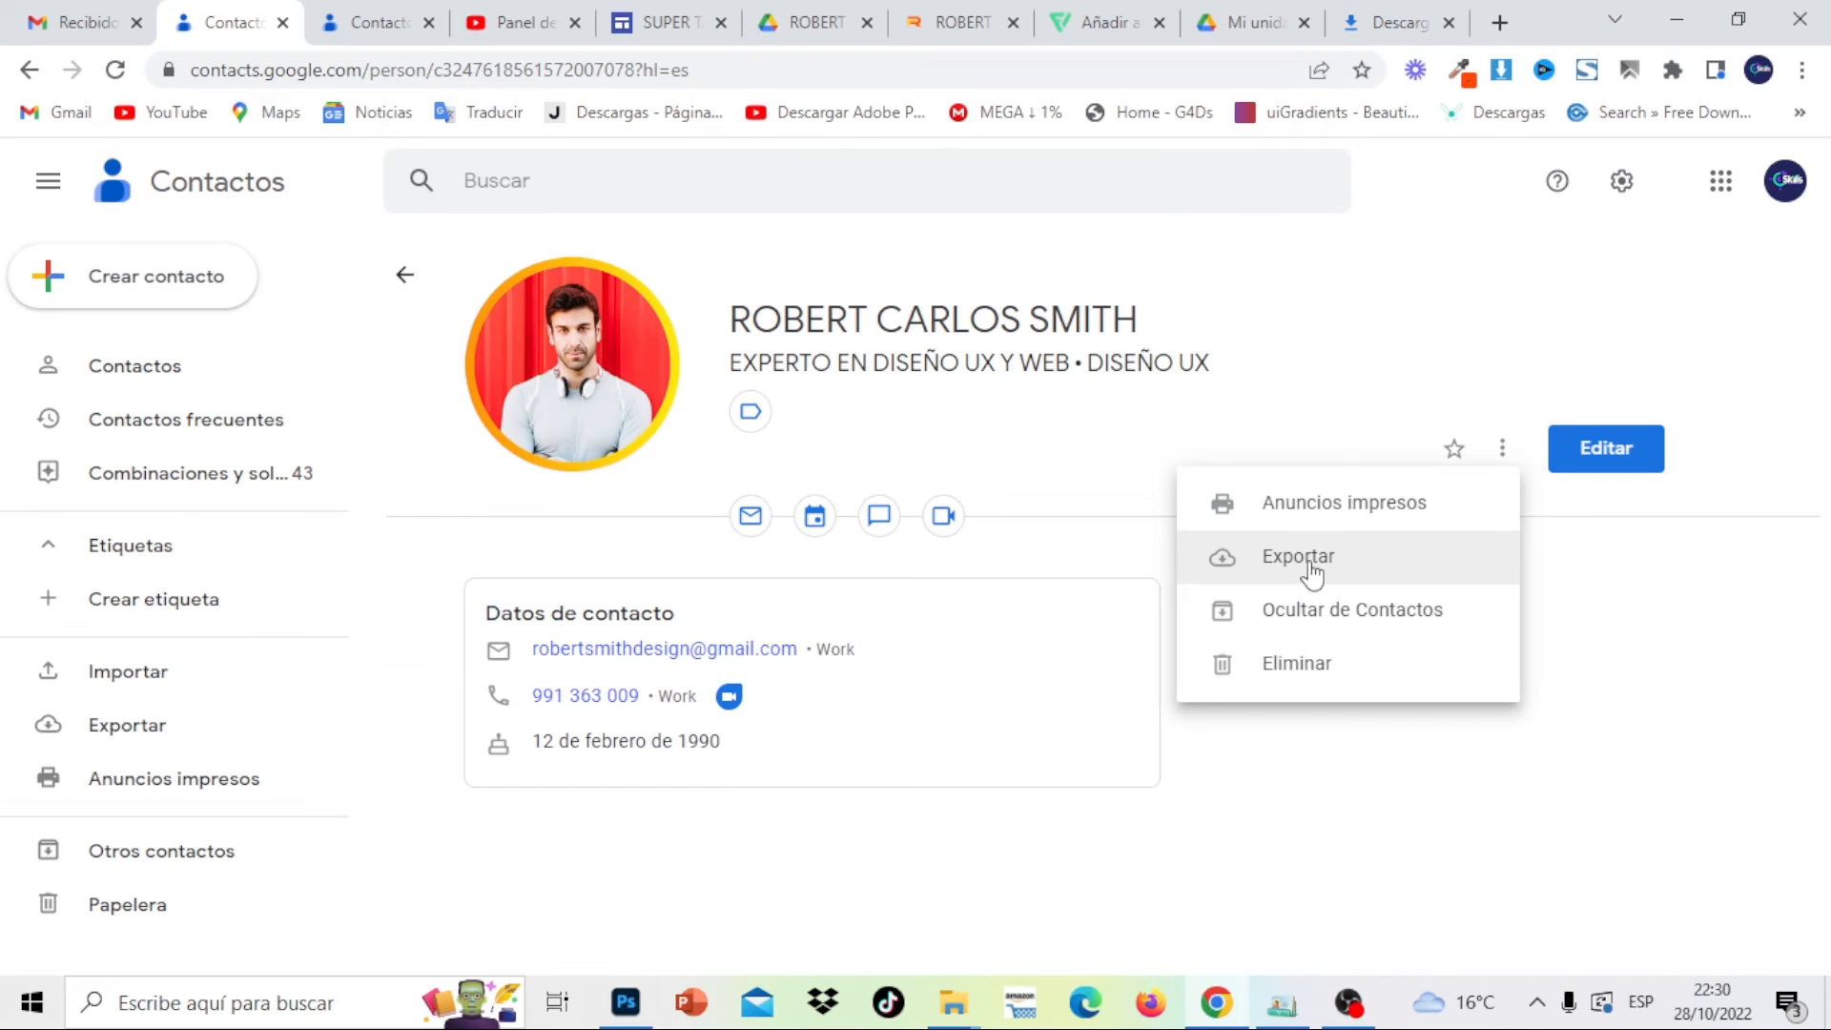
left_click(1311, 563)
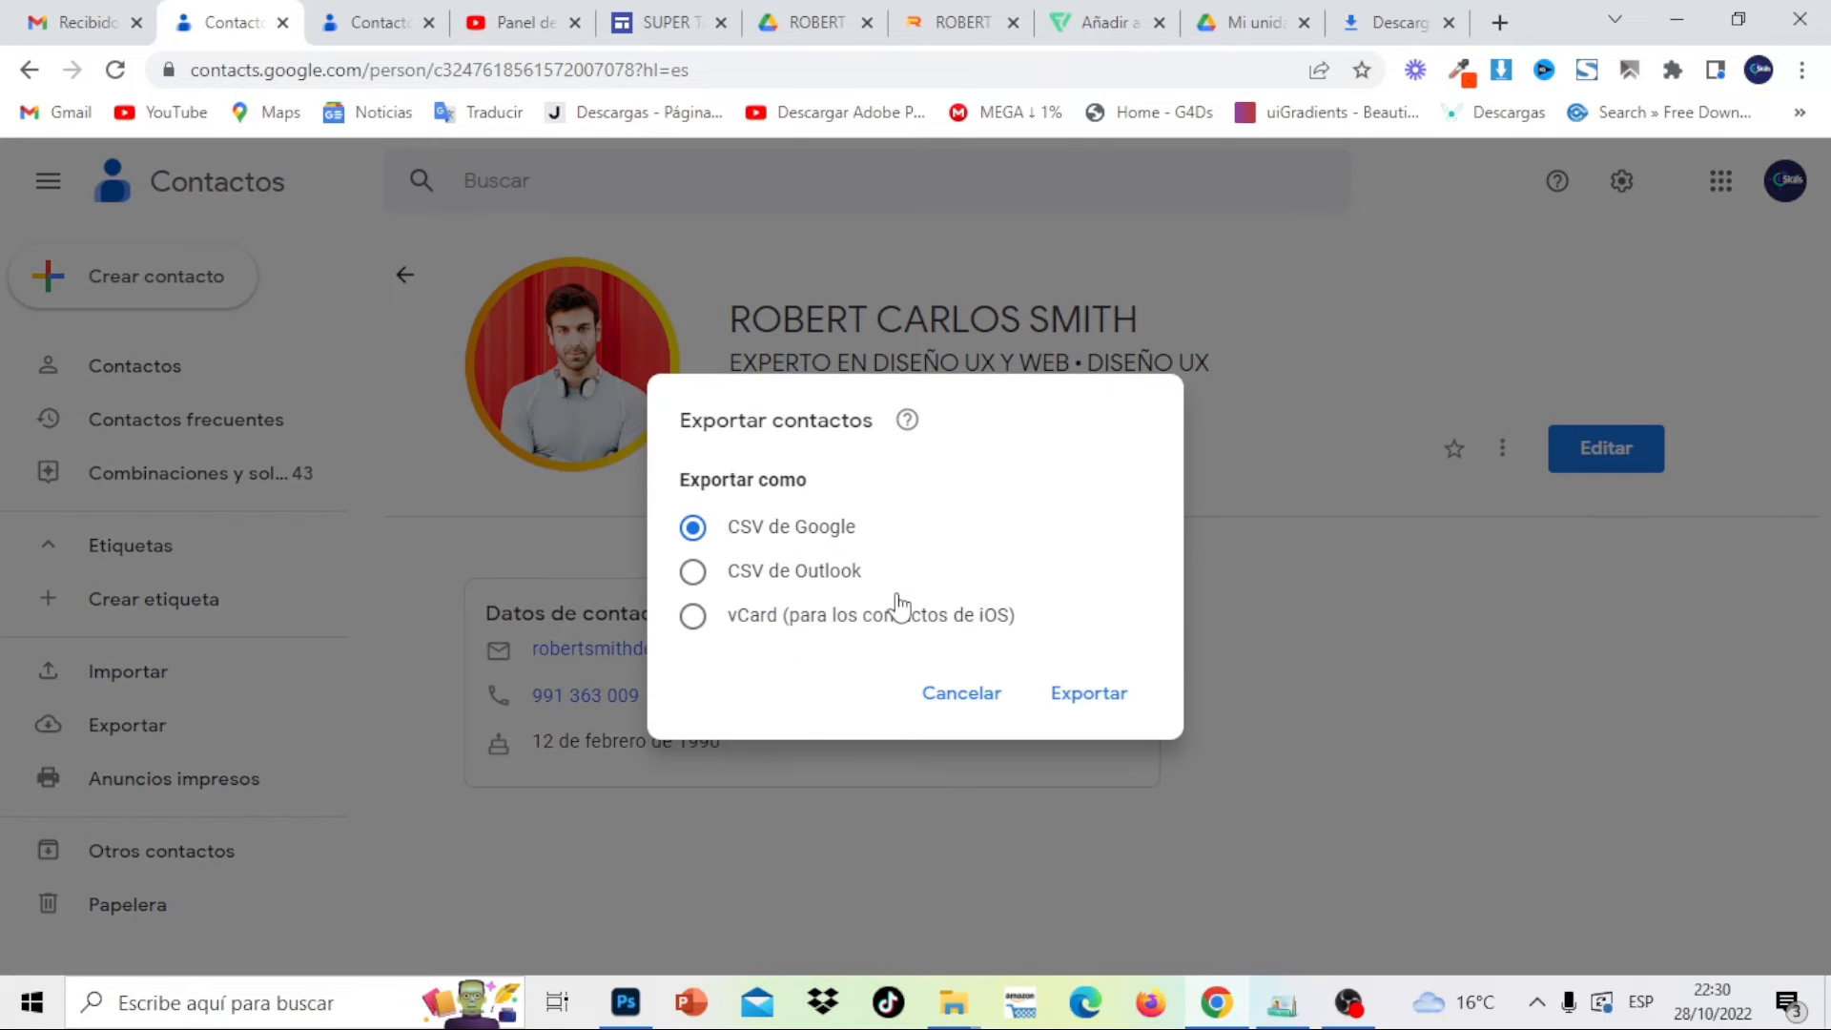
left_click(684, 623)
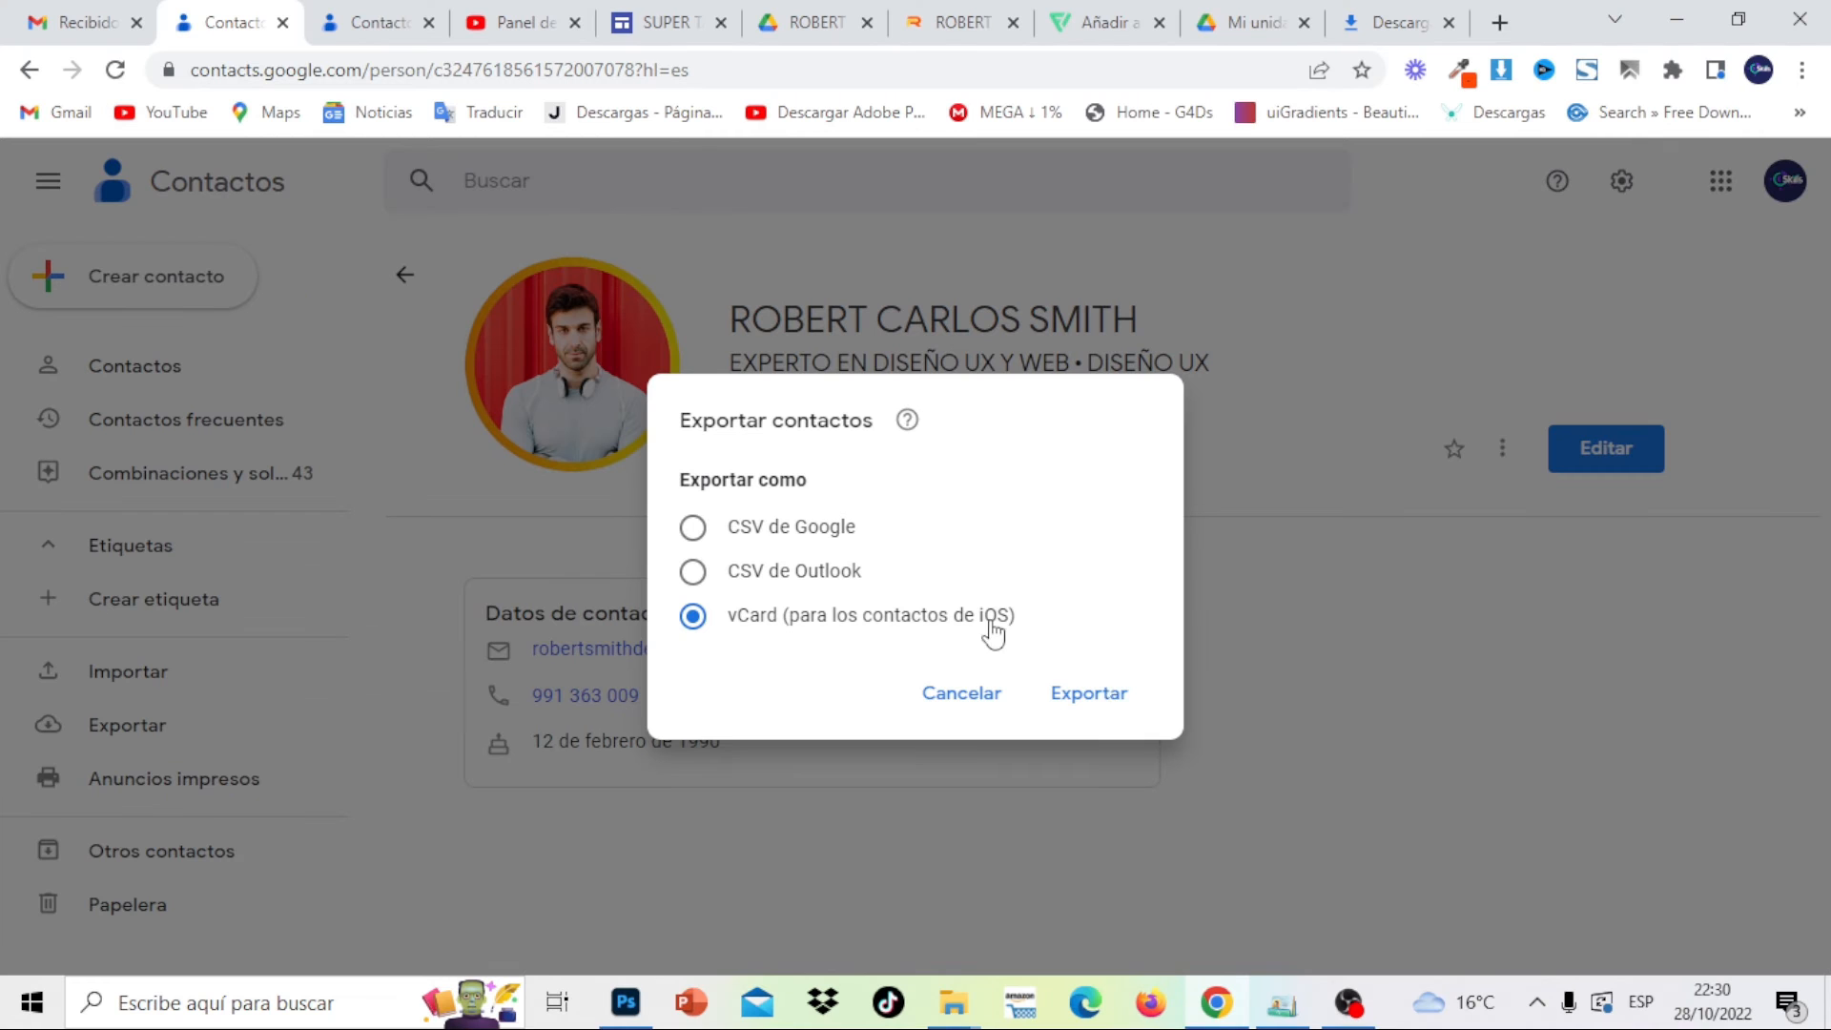
left_click(1090, 703)
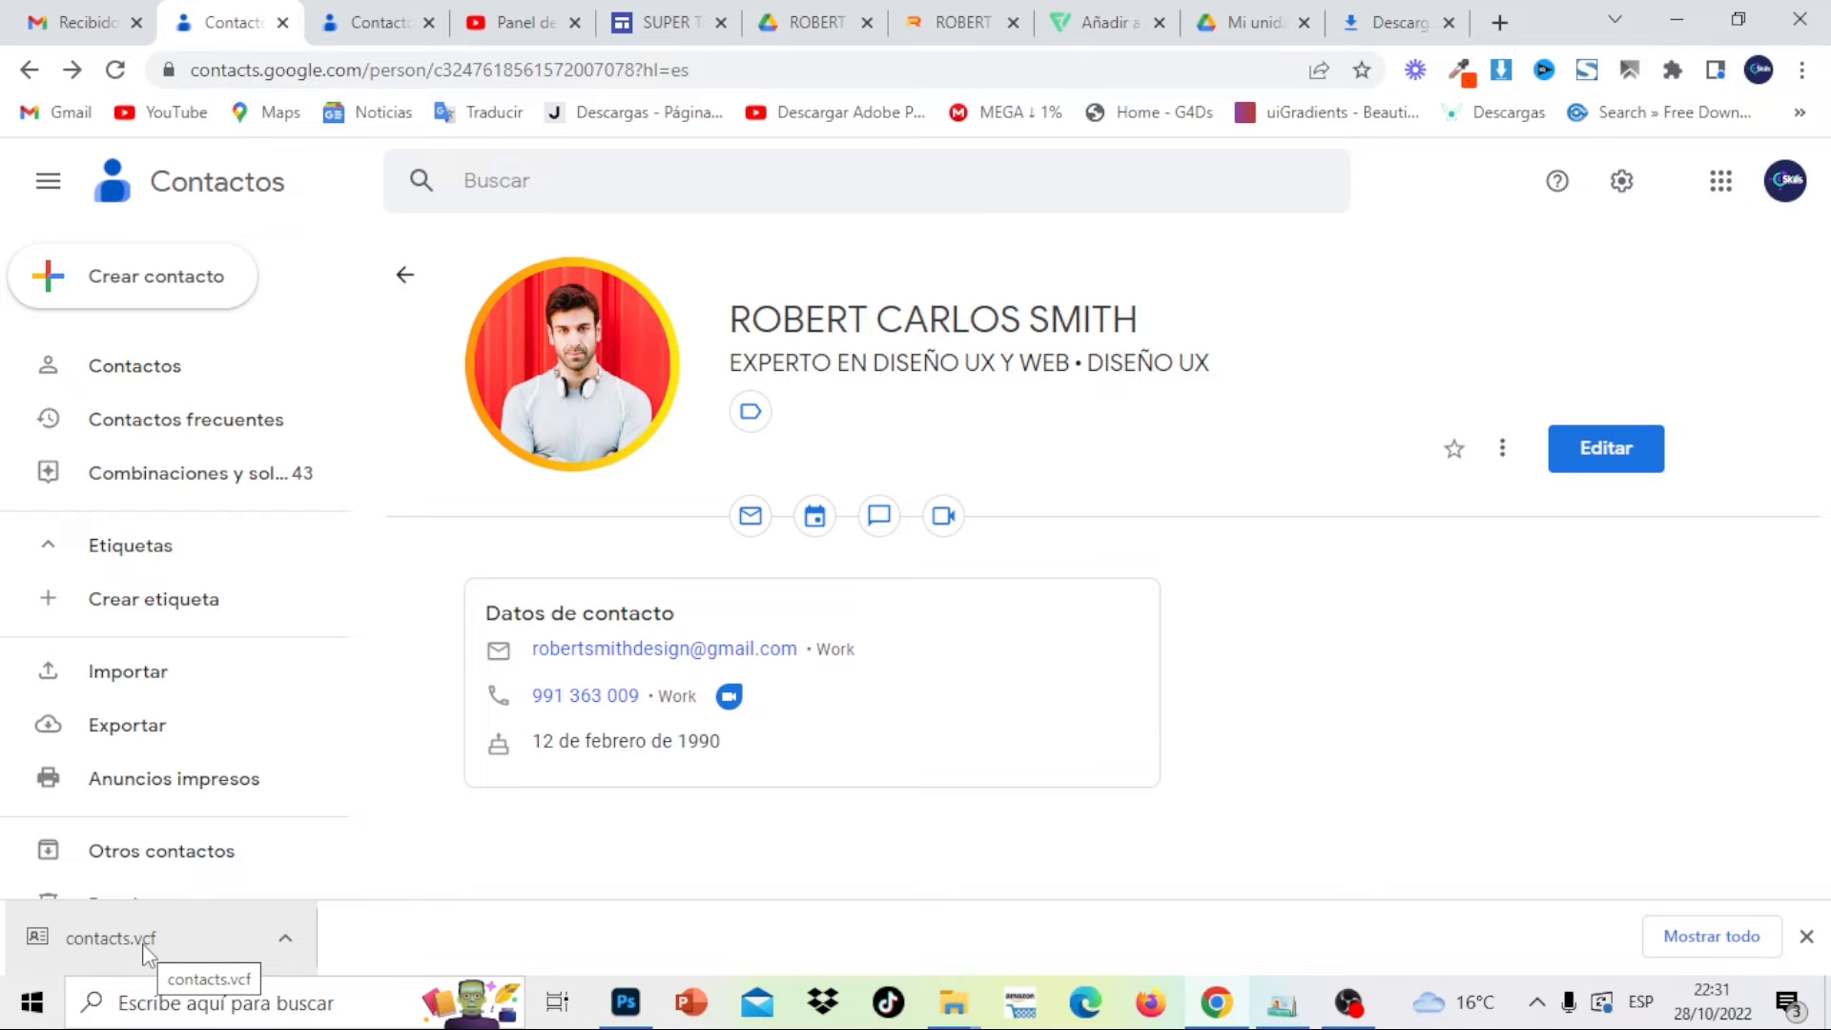
Show contacts.vcf in its folder and rename it to the contact's name plus 'contacto'
left_click(1711, 936)
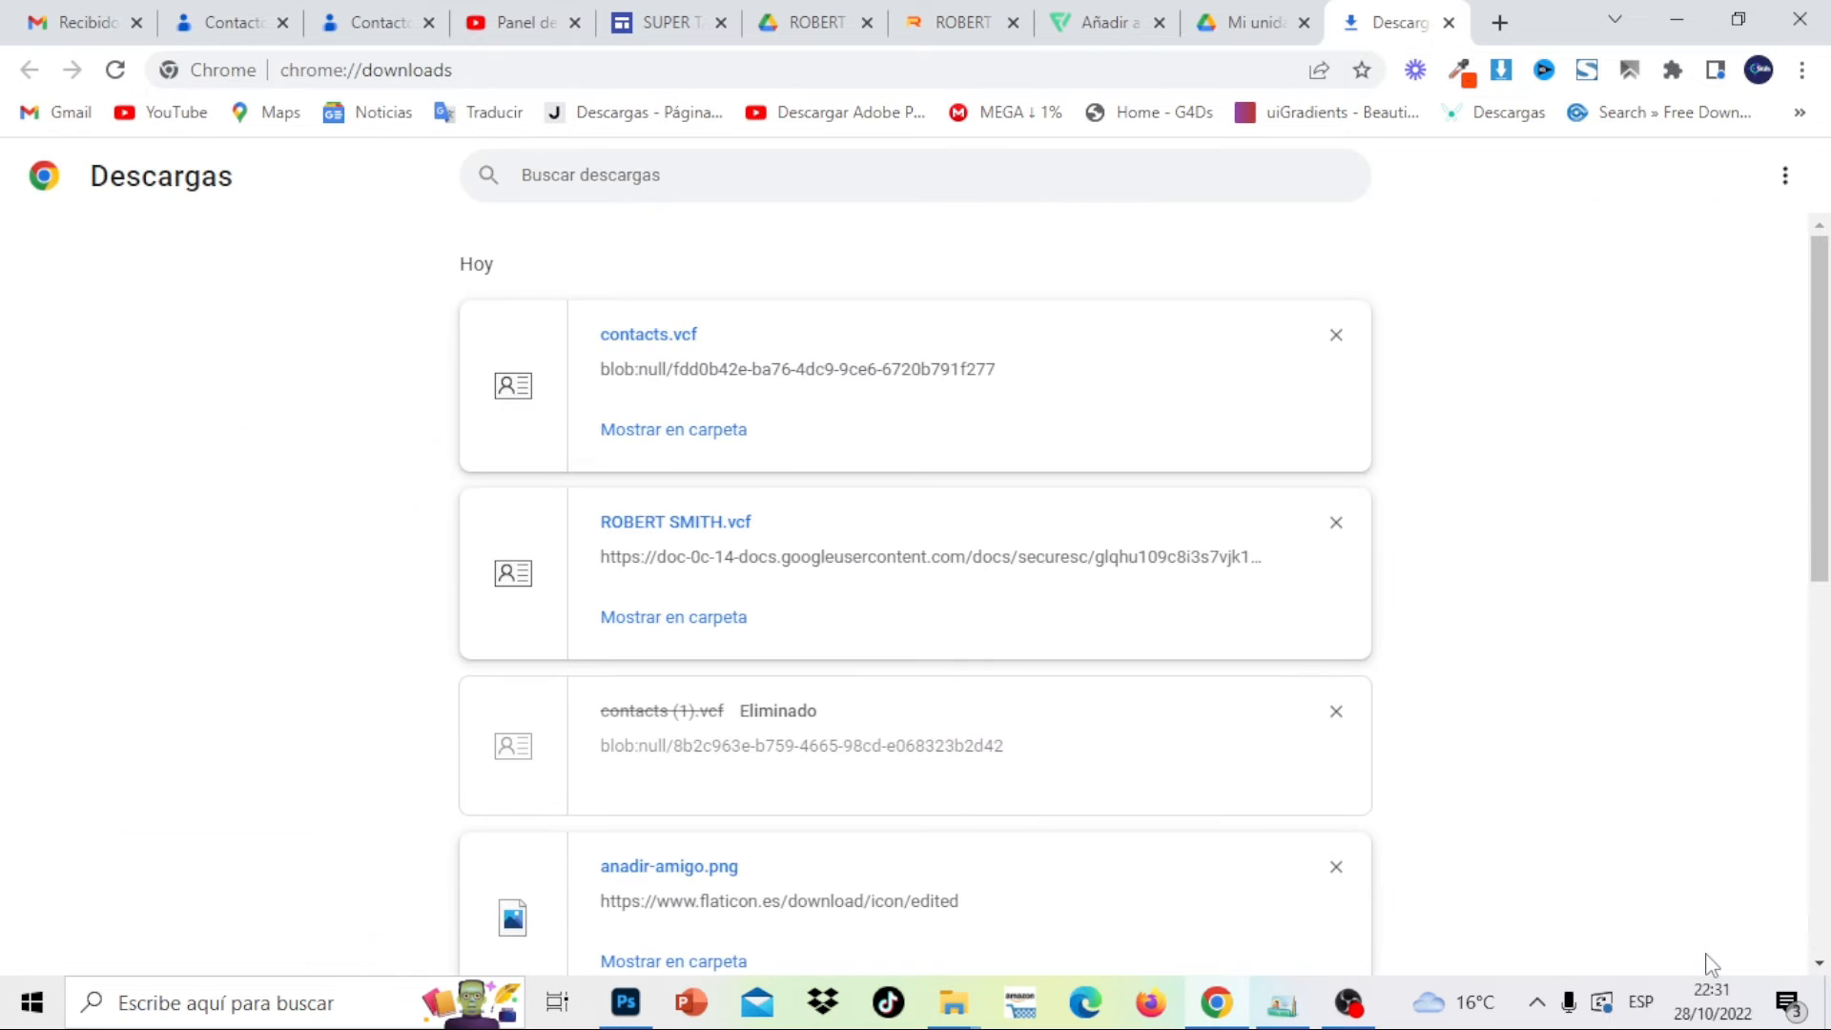
left_click(697, 431)
double_click(669, 423)
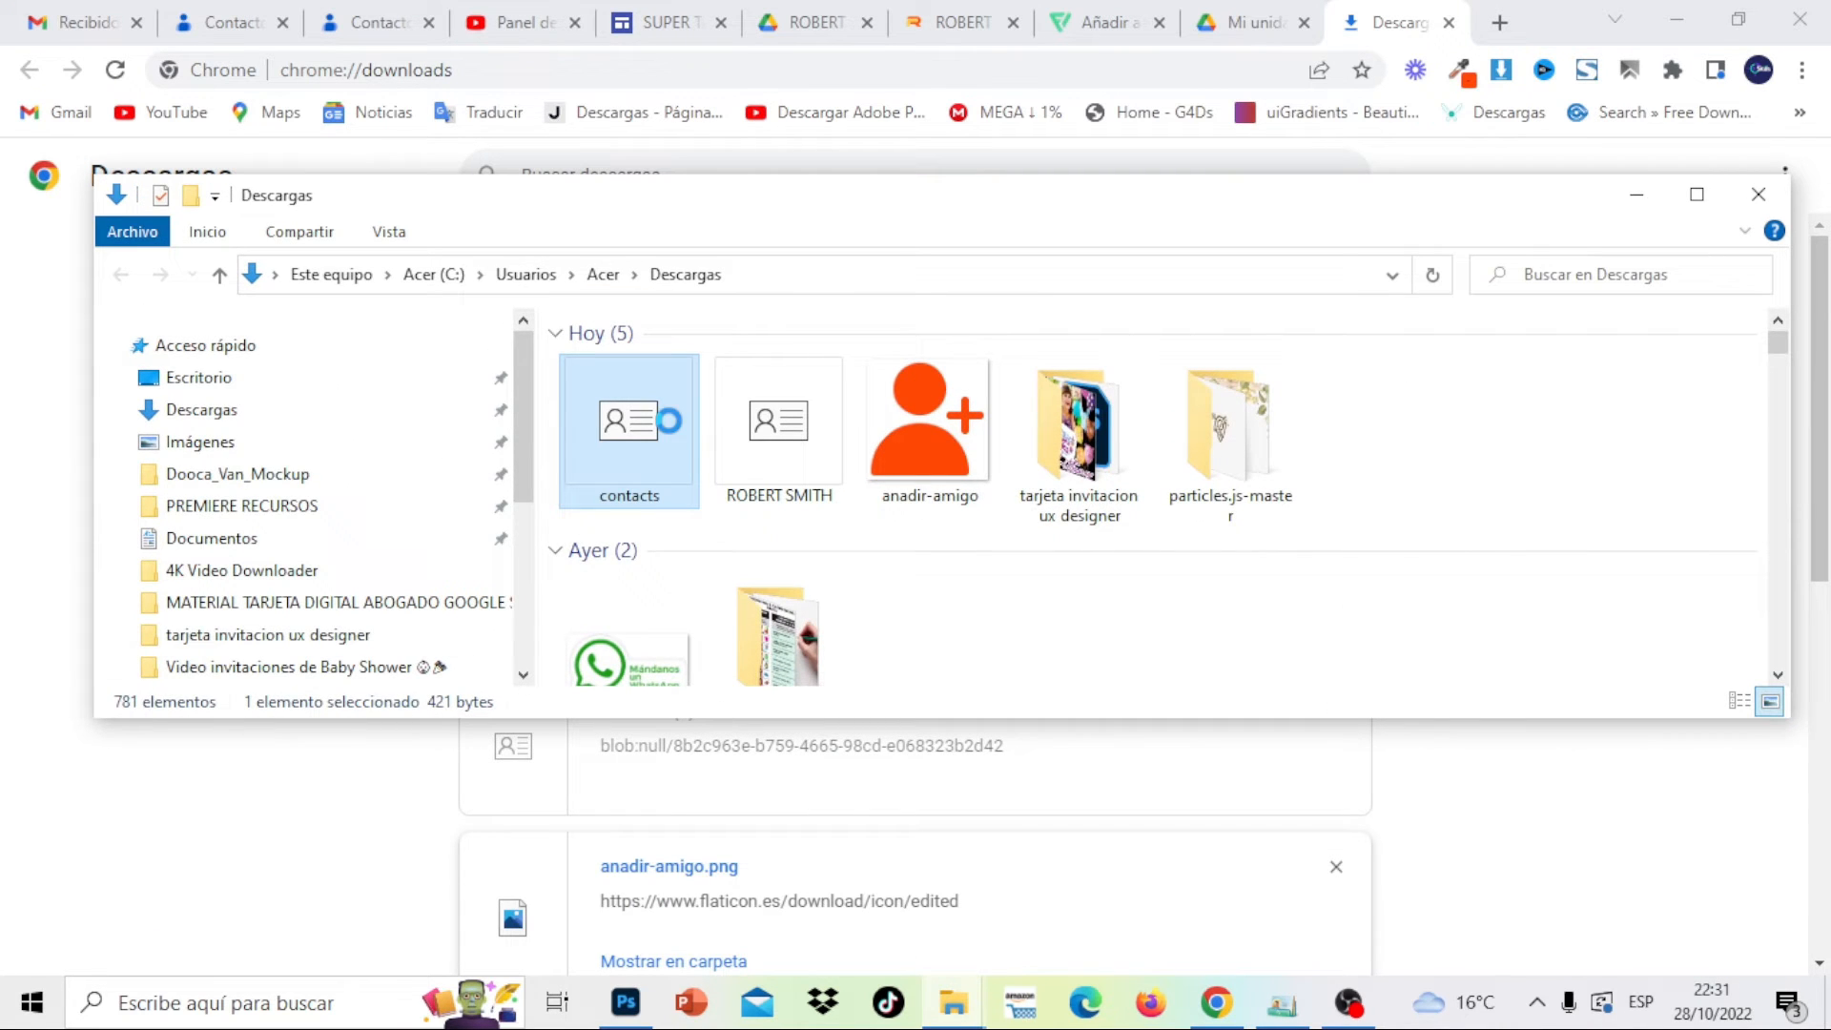
right_click(669, 422)
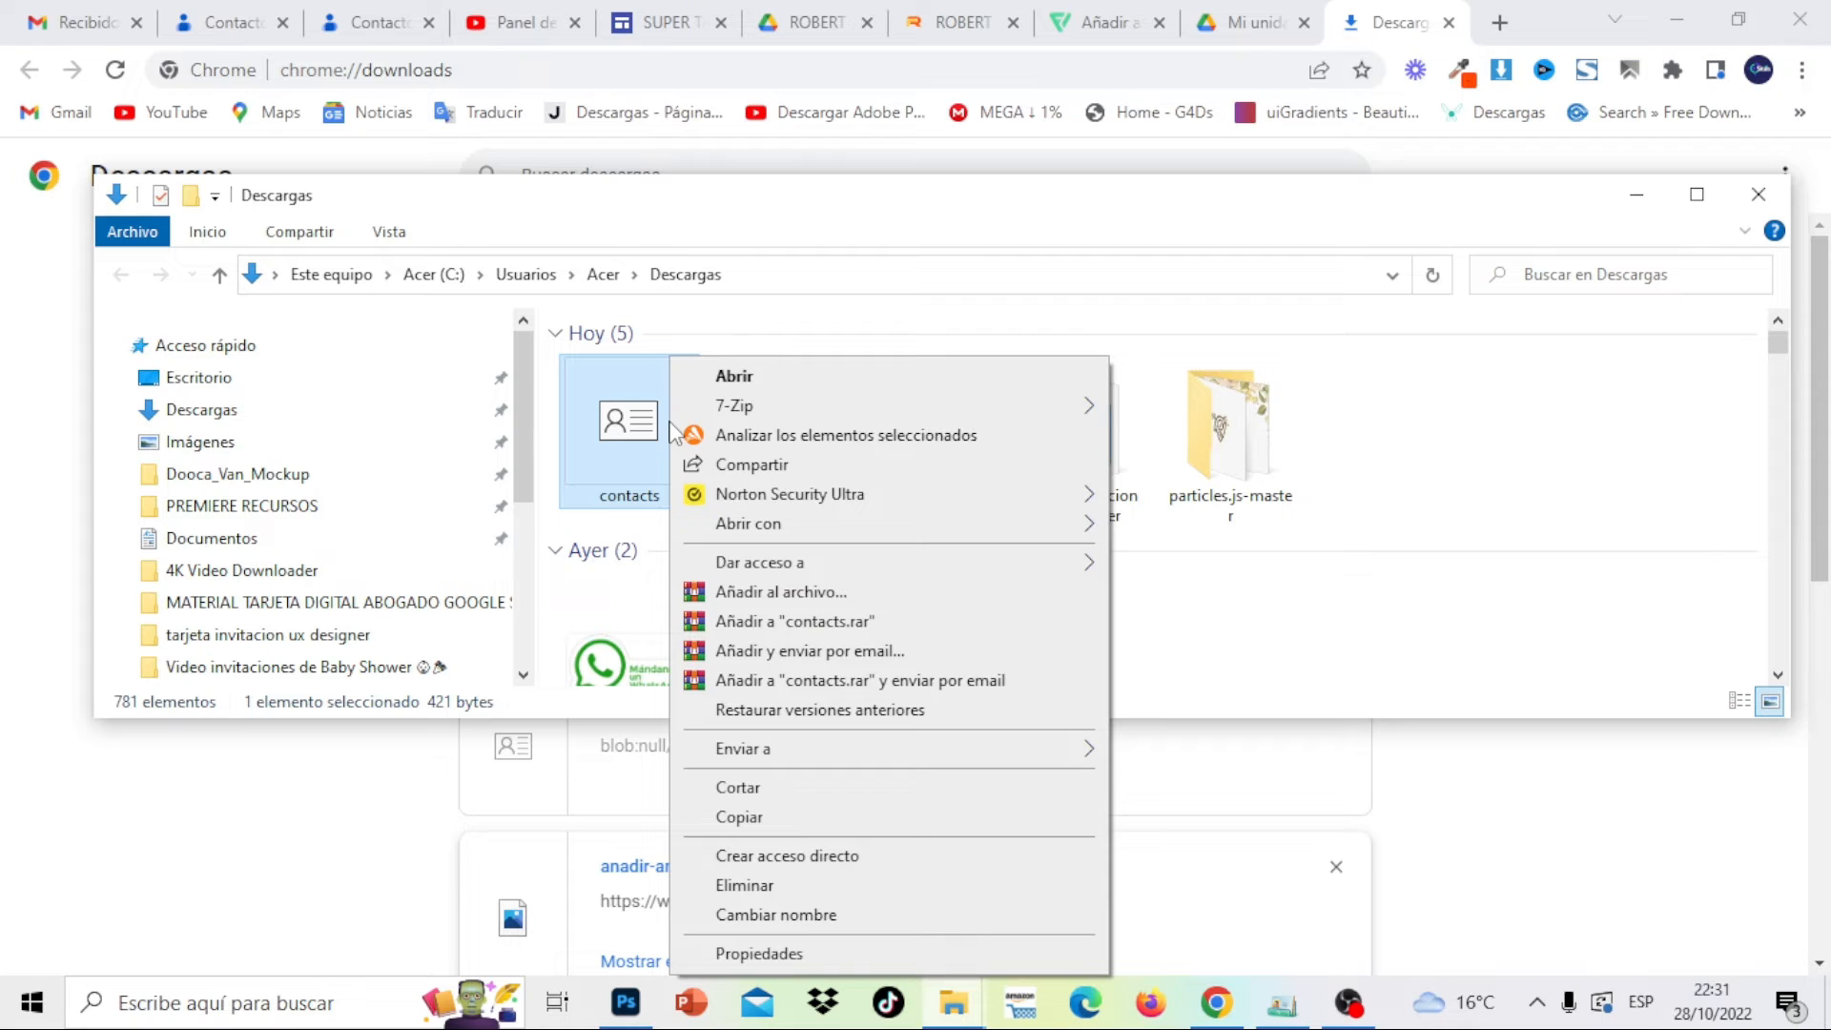
left_click(775, 915)
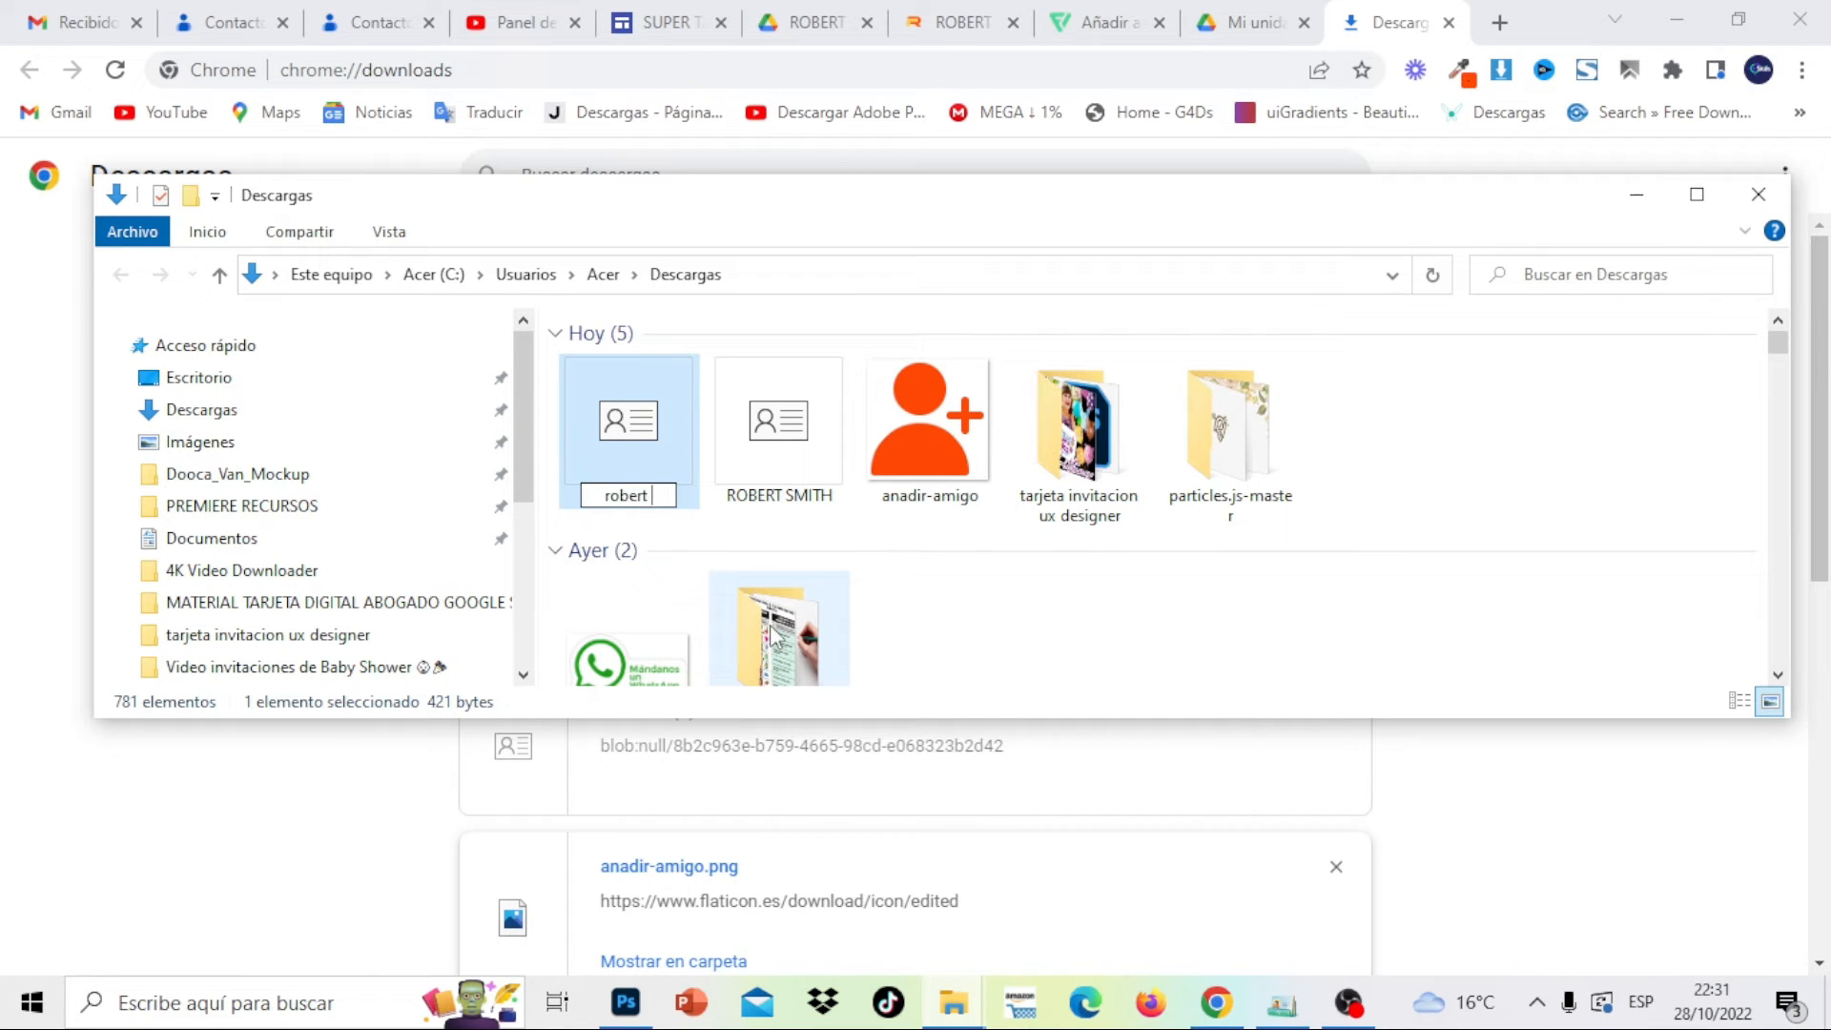
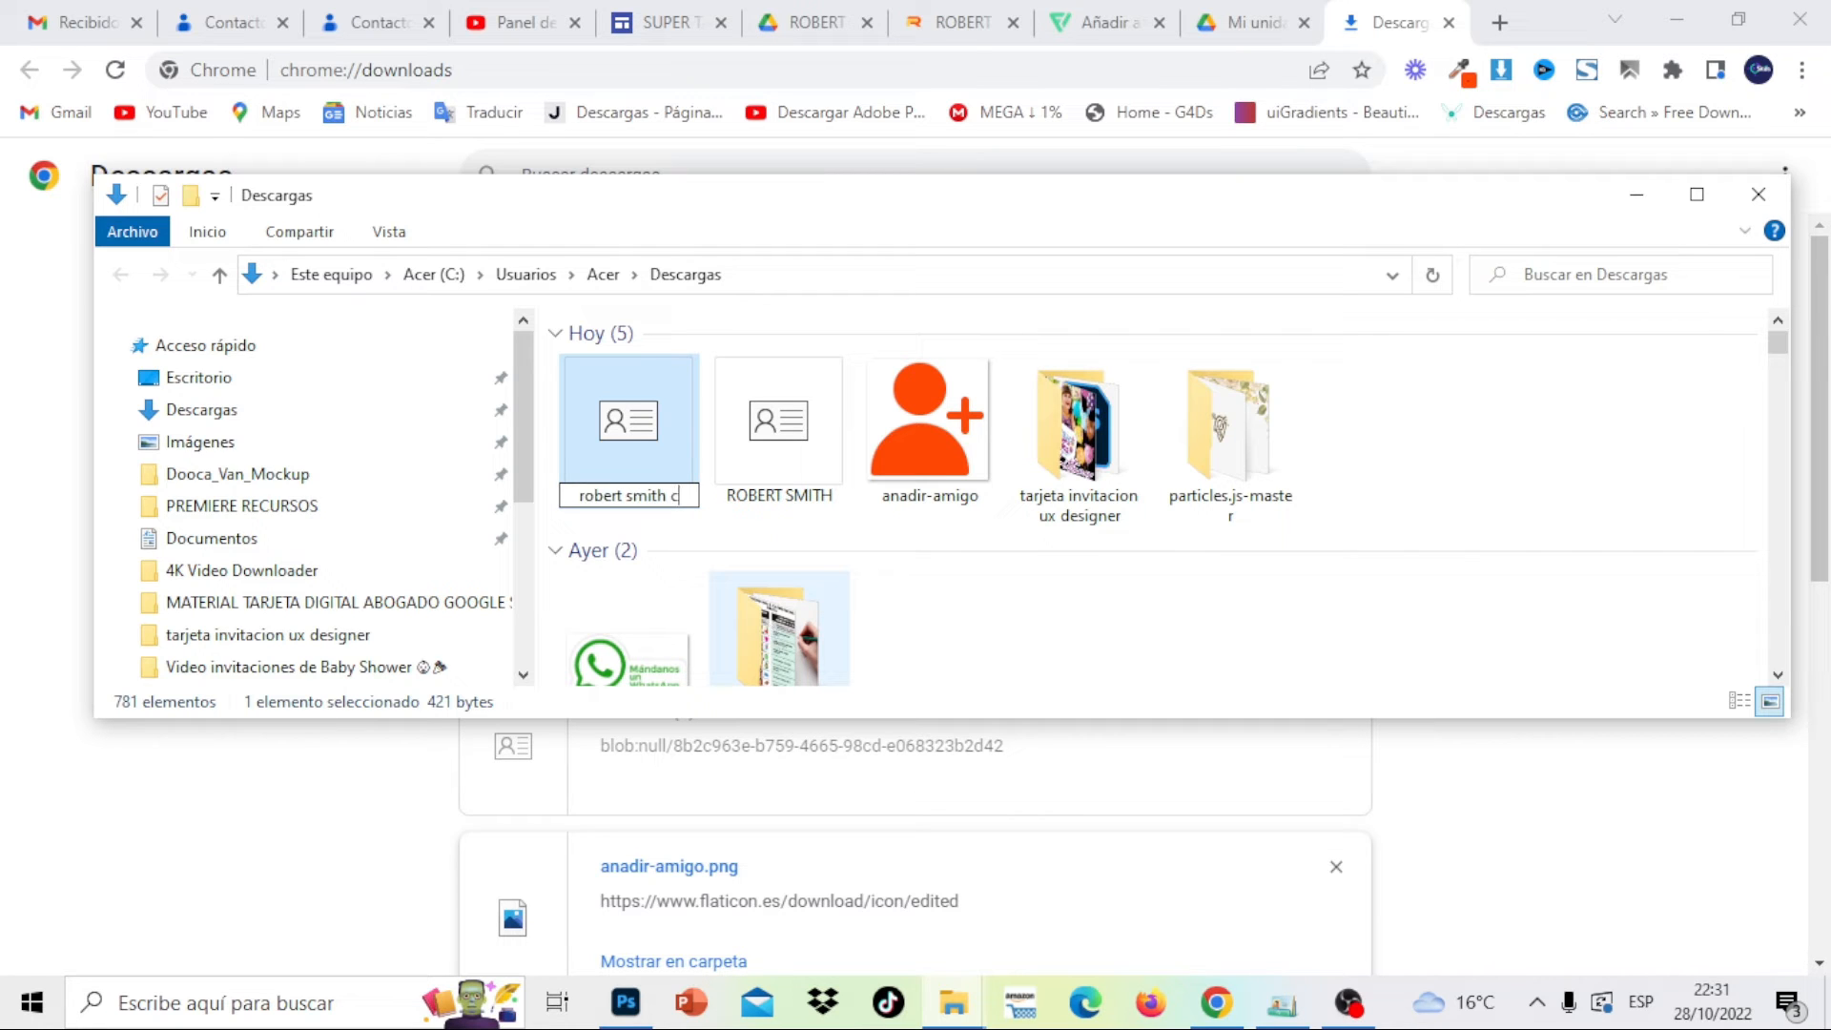
type("ontacto")
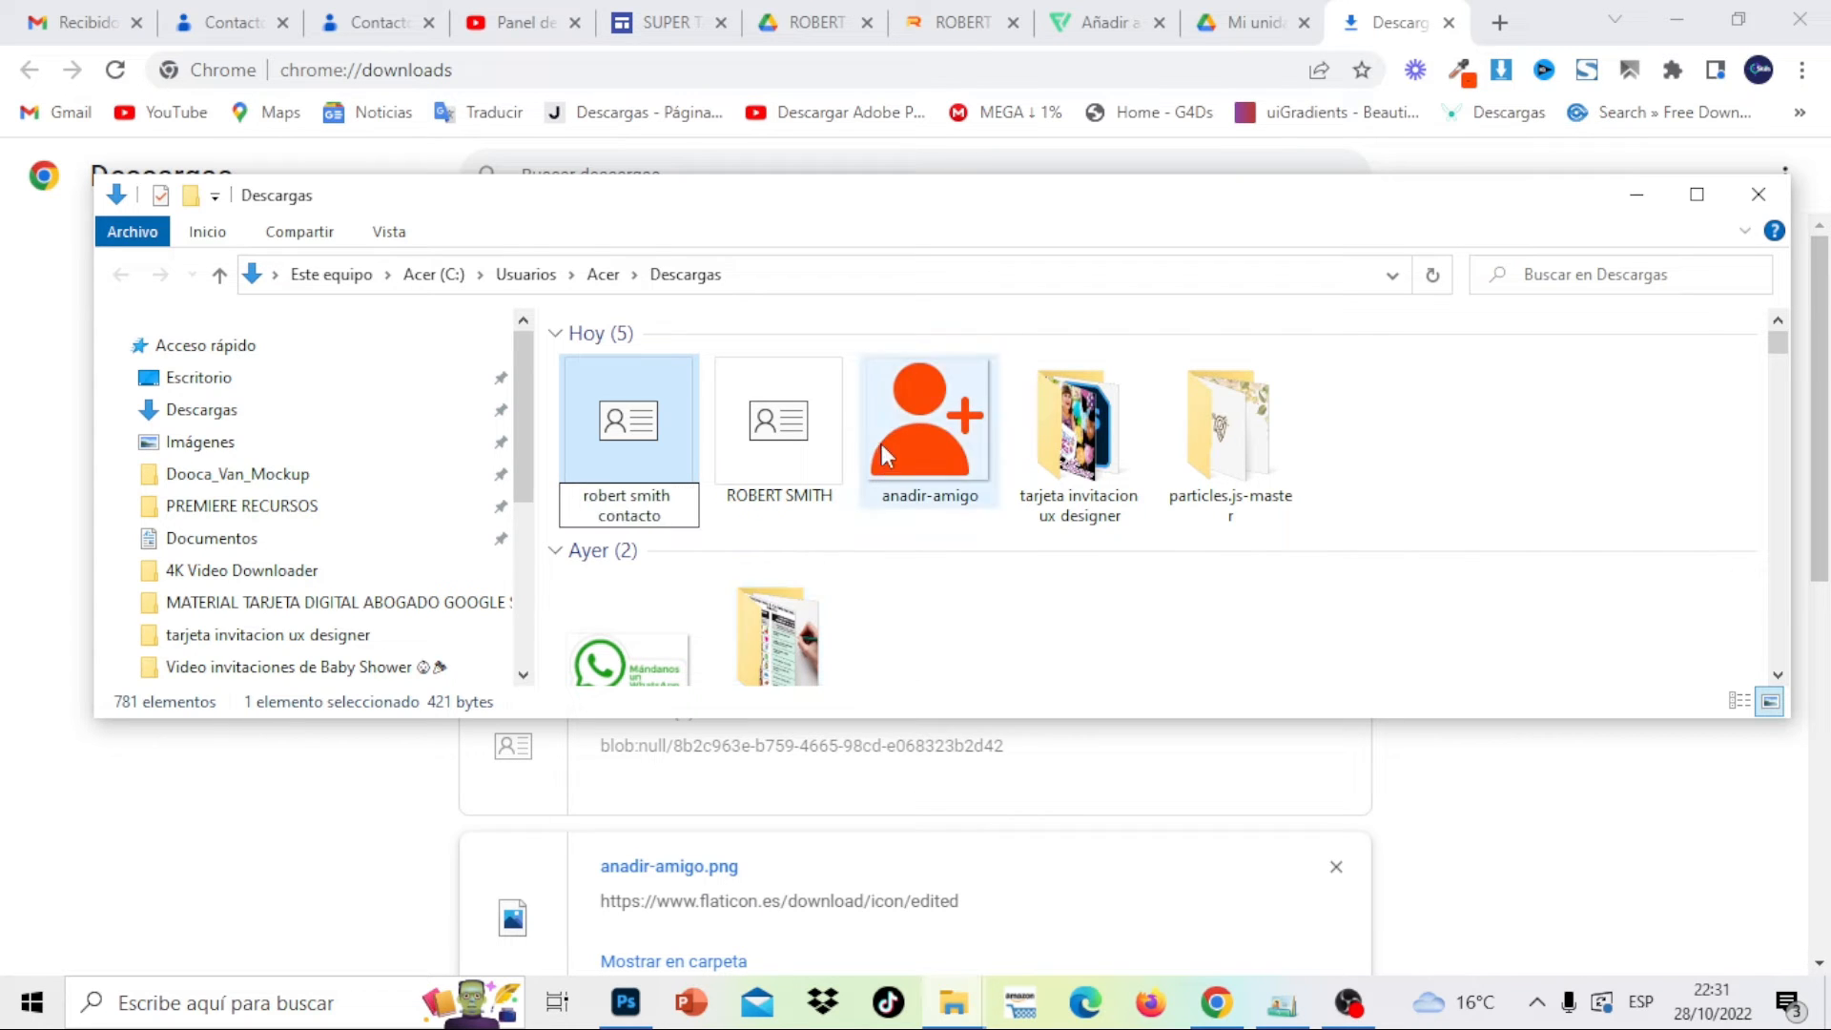
left_click(743, 467)
Verify the renamed file opens in Windows Contacts, then return to the business card site
right_click(616, 361)
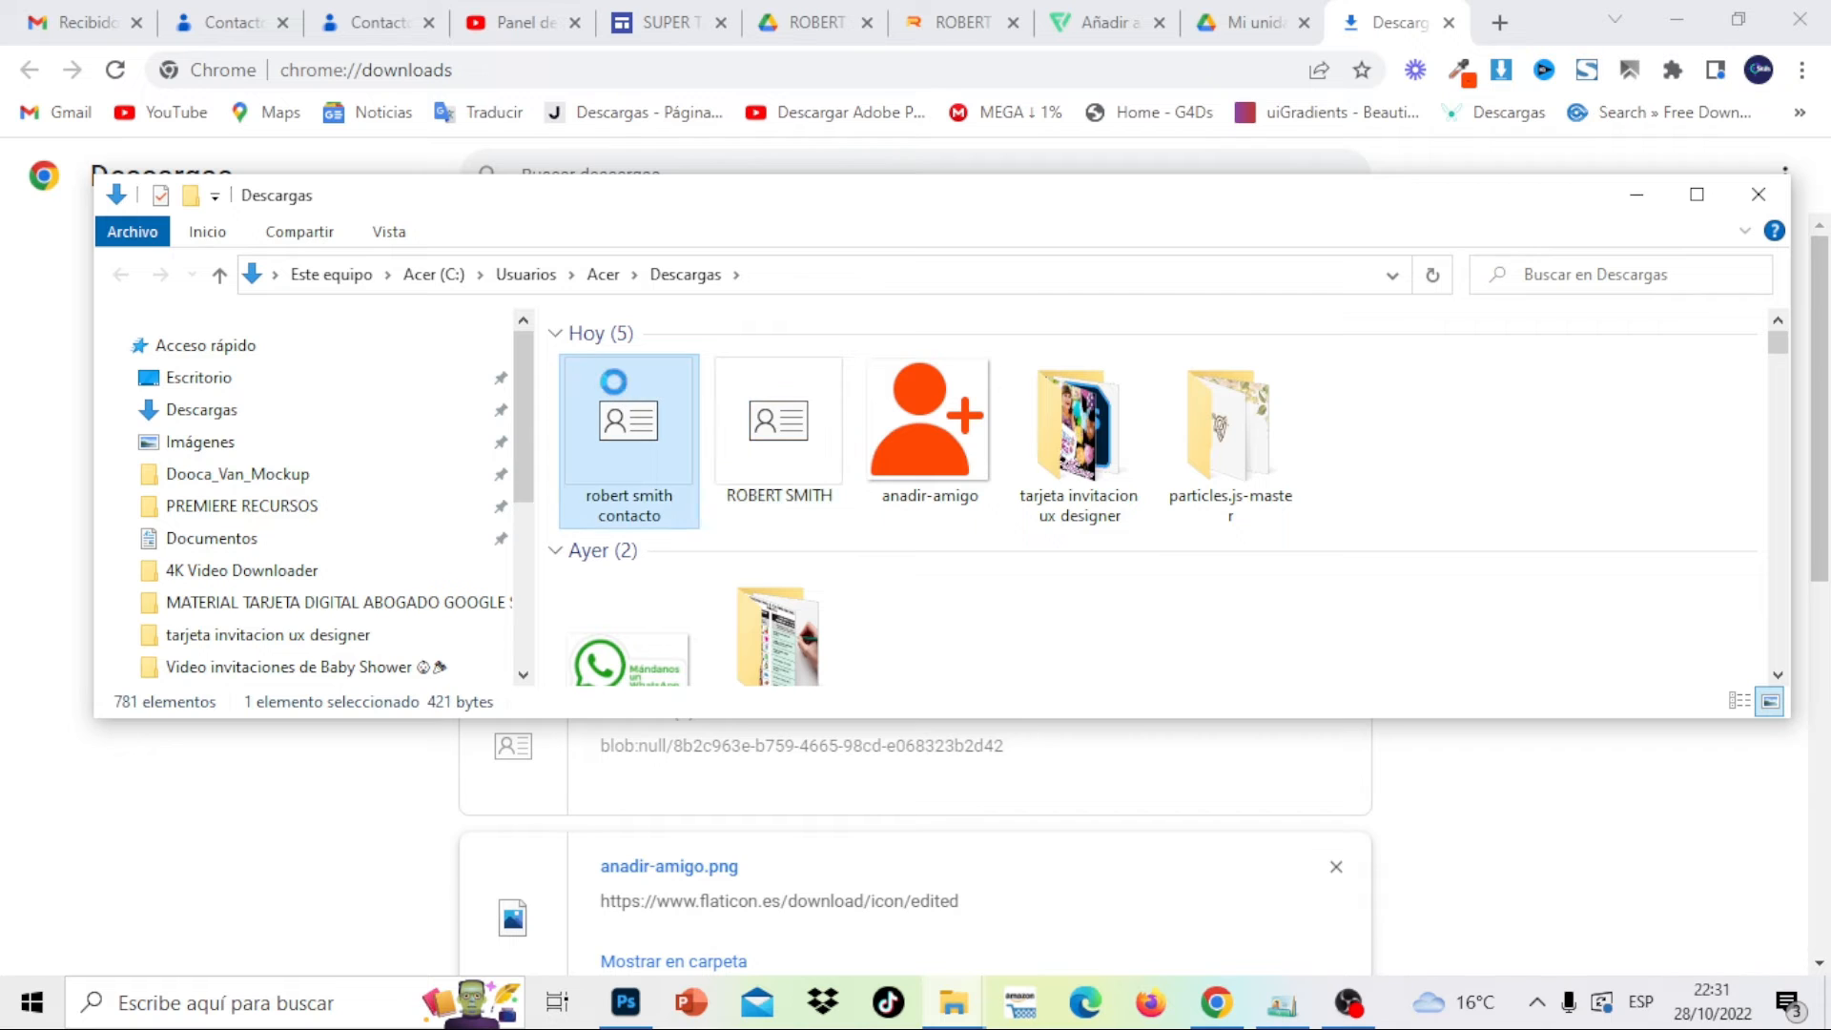
mouse_move(917, 527)
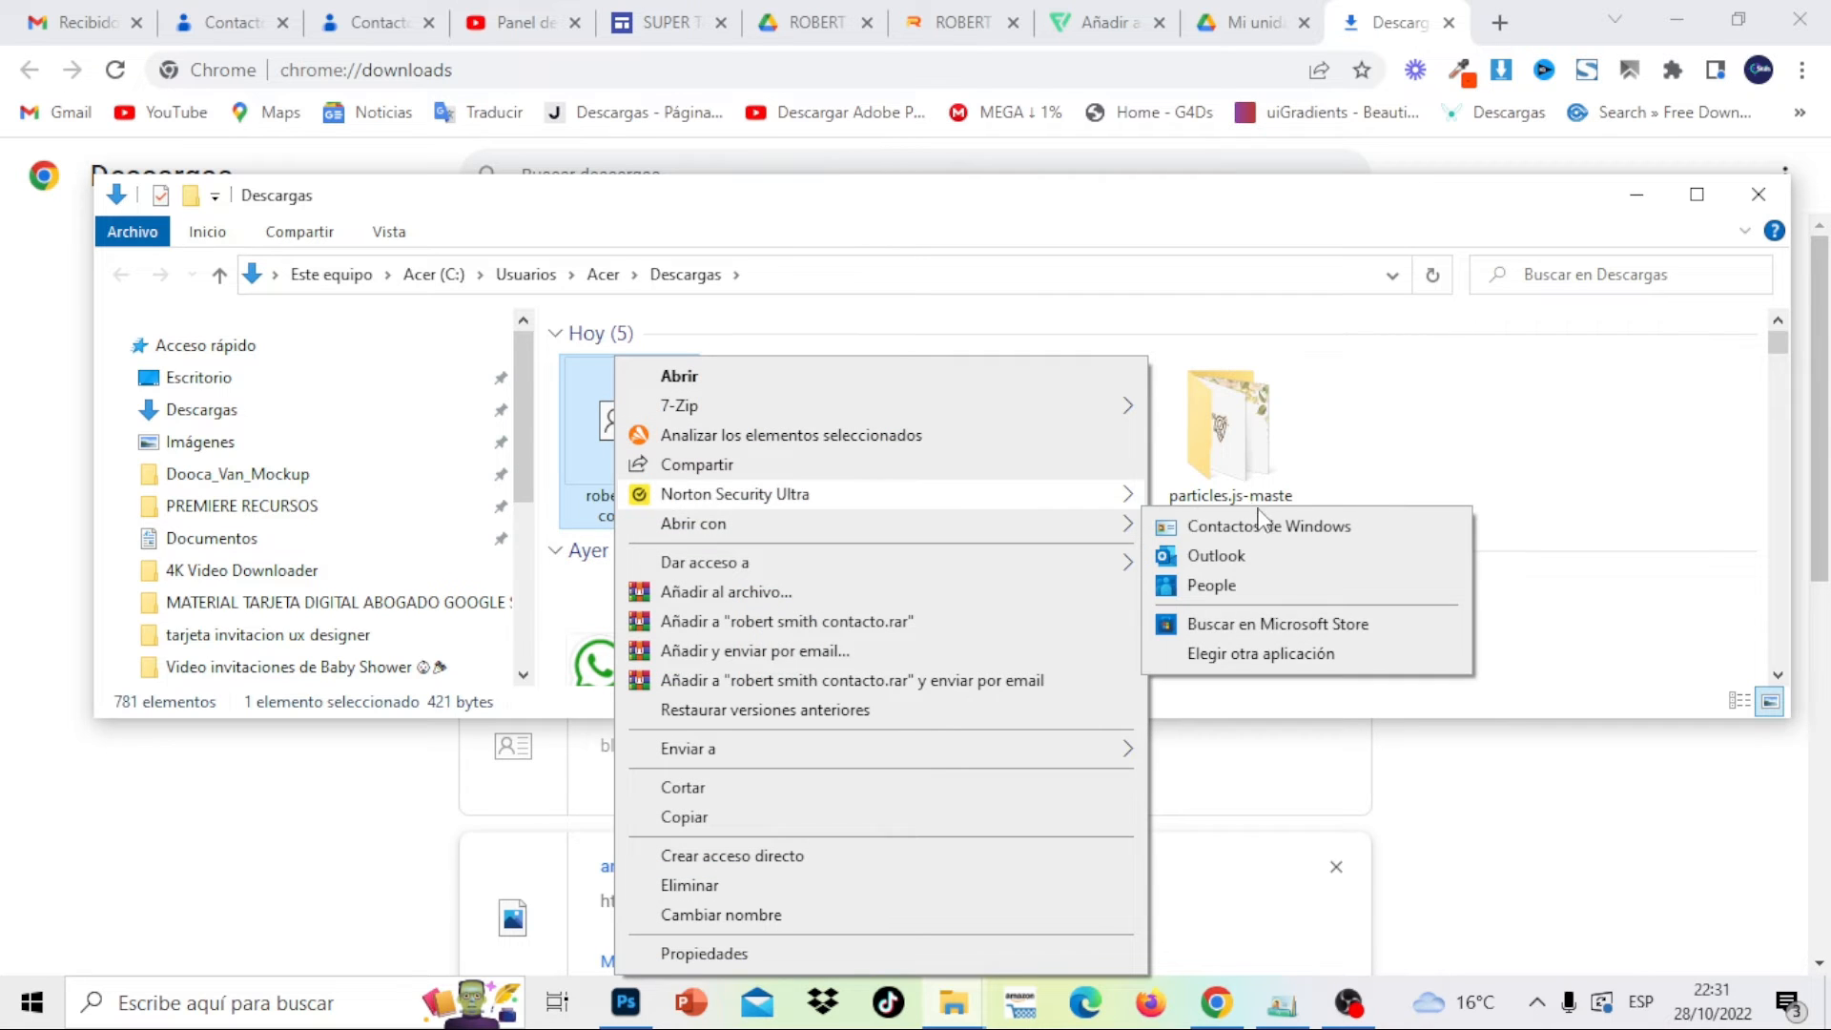
left_click(1208, 530)
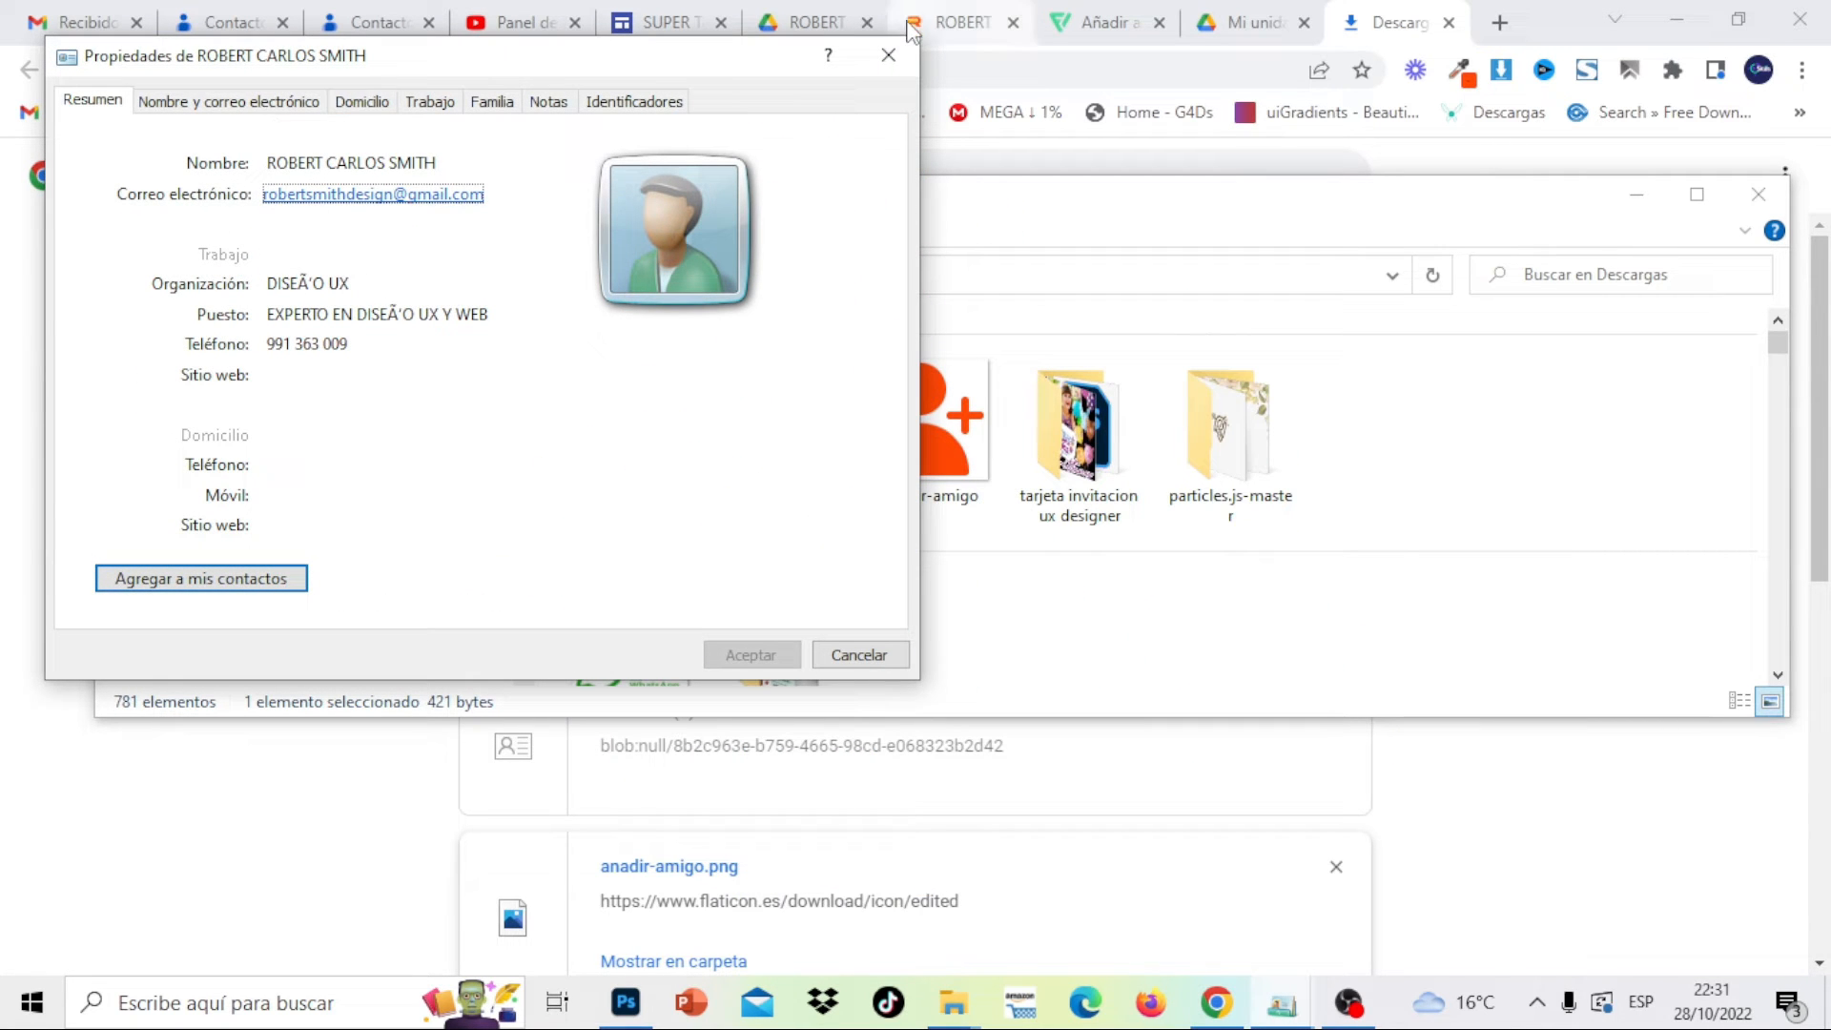
left_click(890, 53)
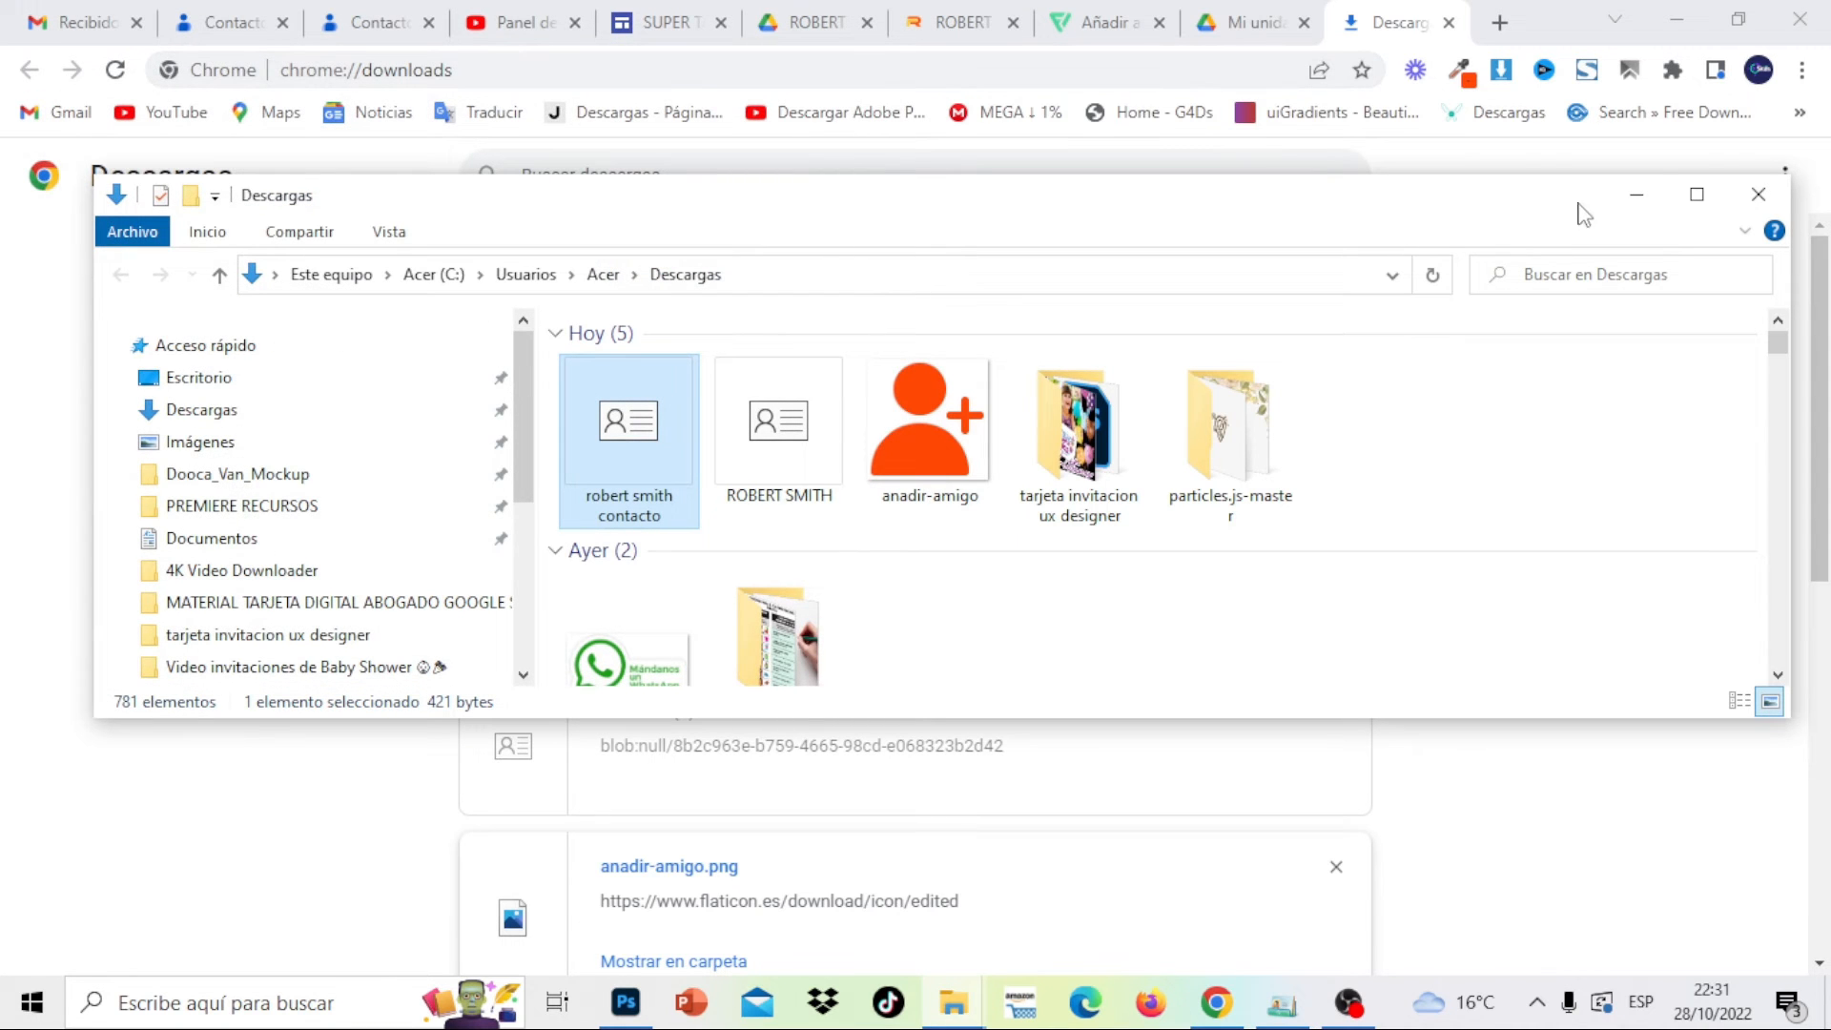
left_click(1635, 196)
left_click(809, 21)
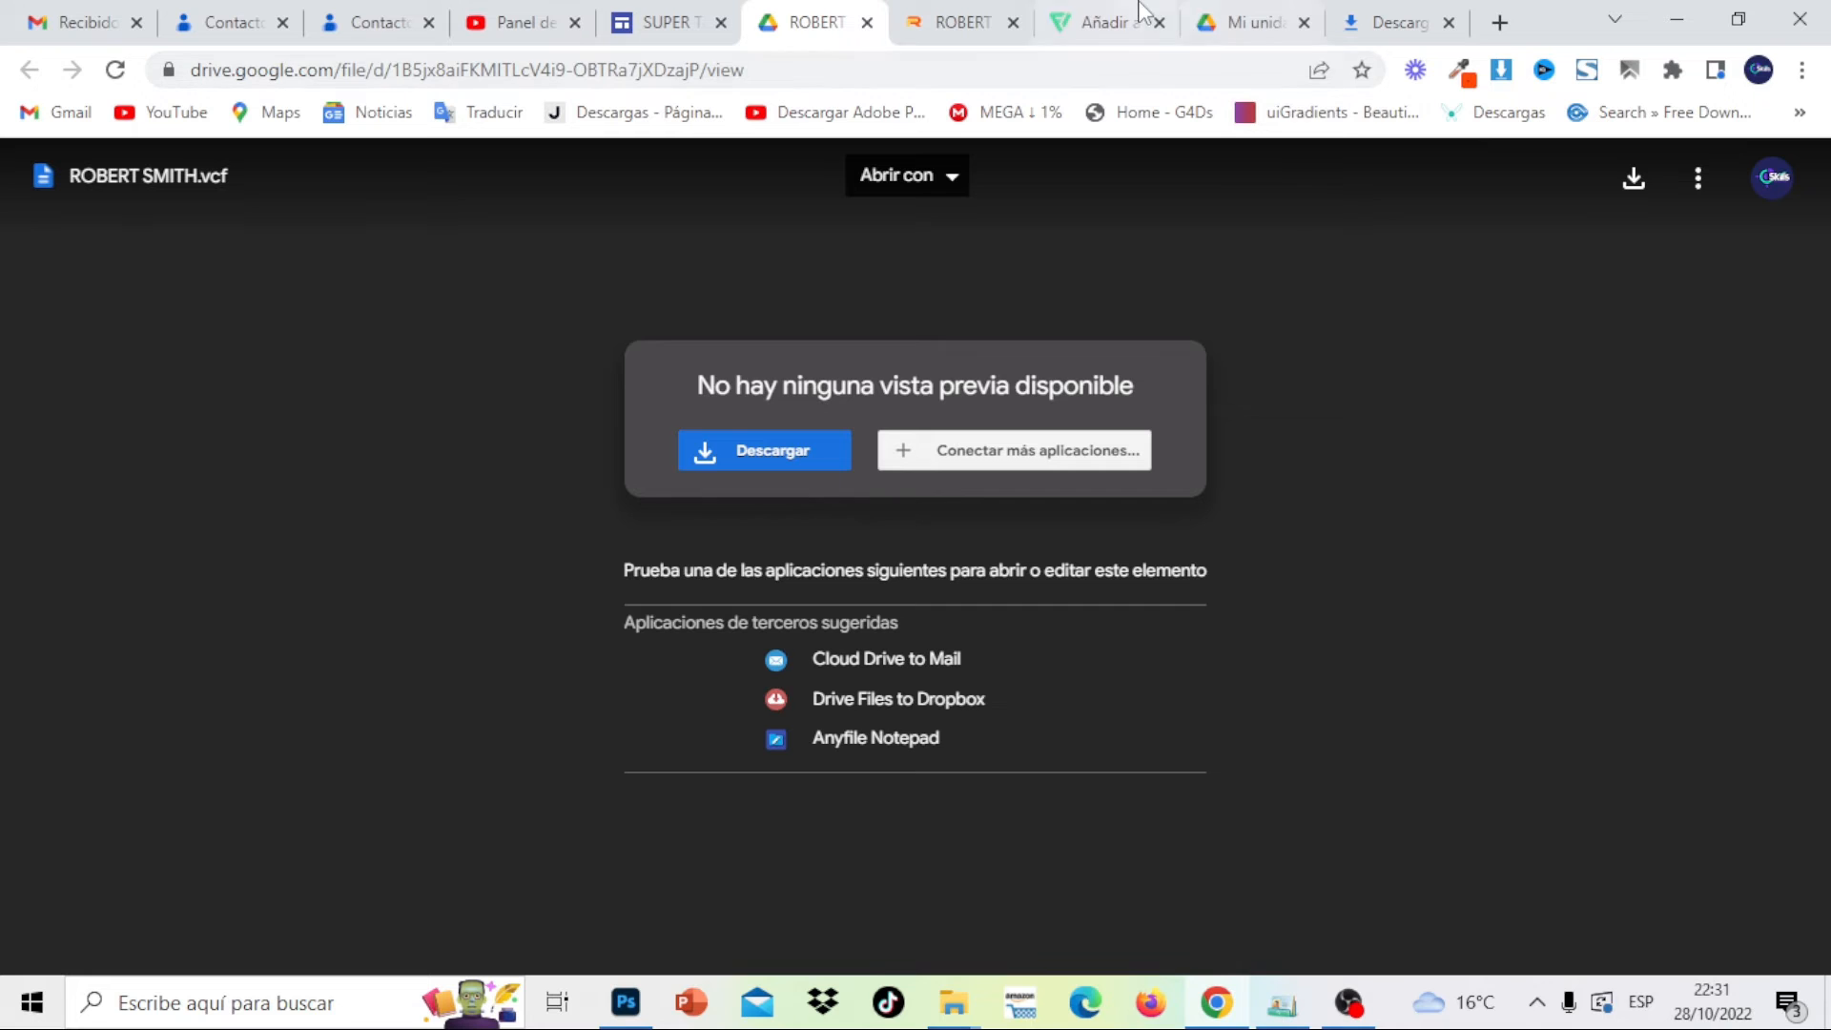
left_click(870, 24)
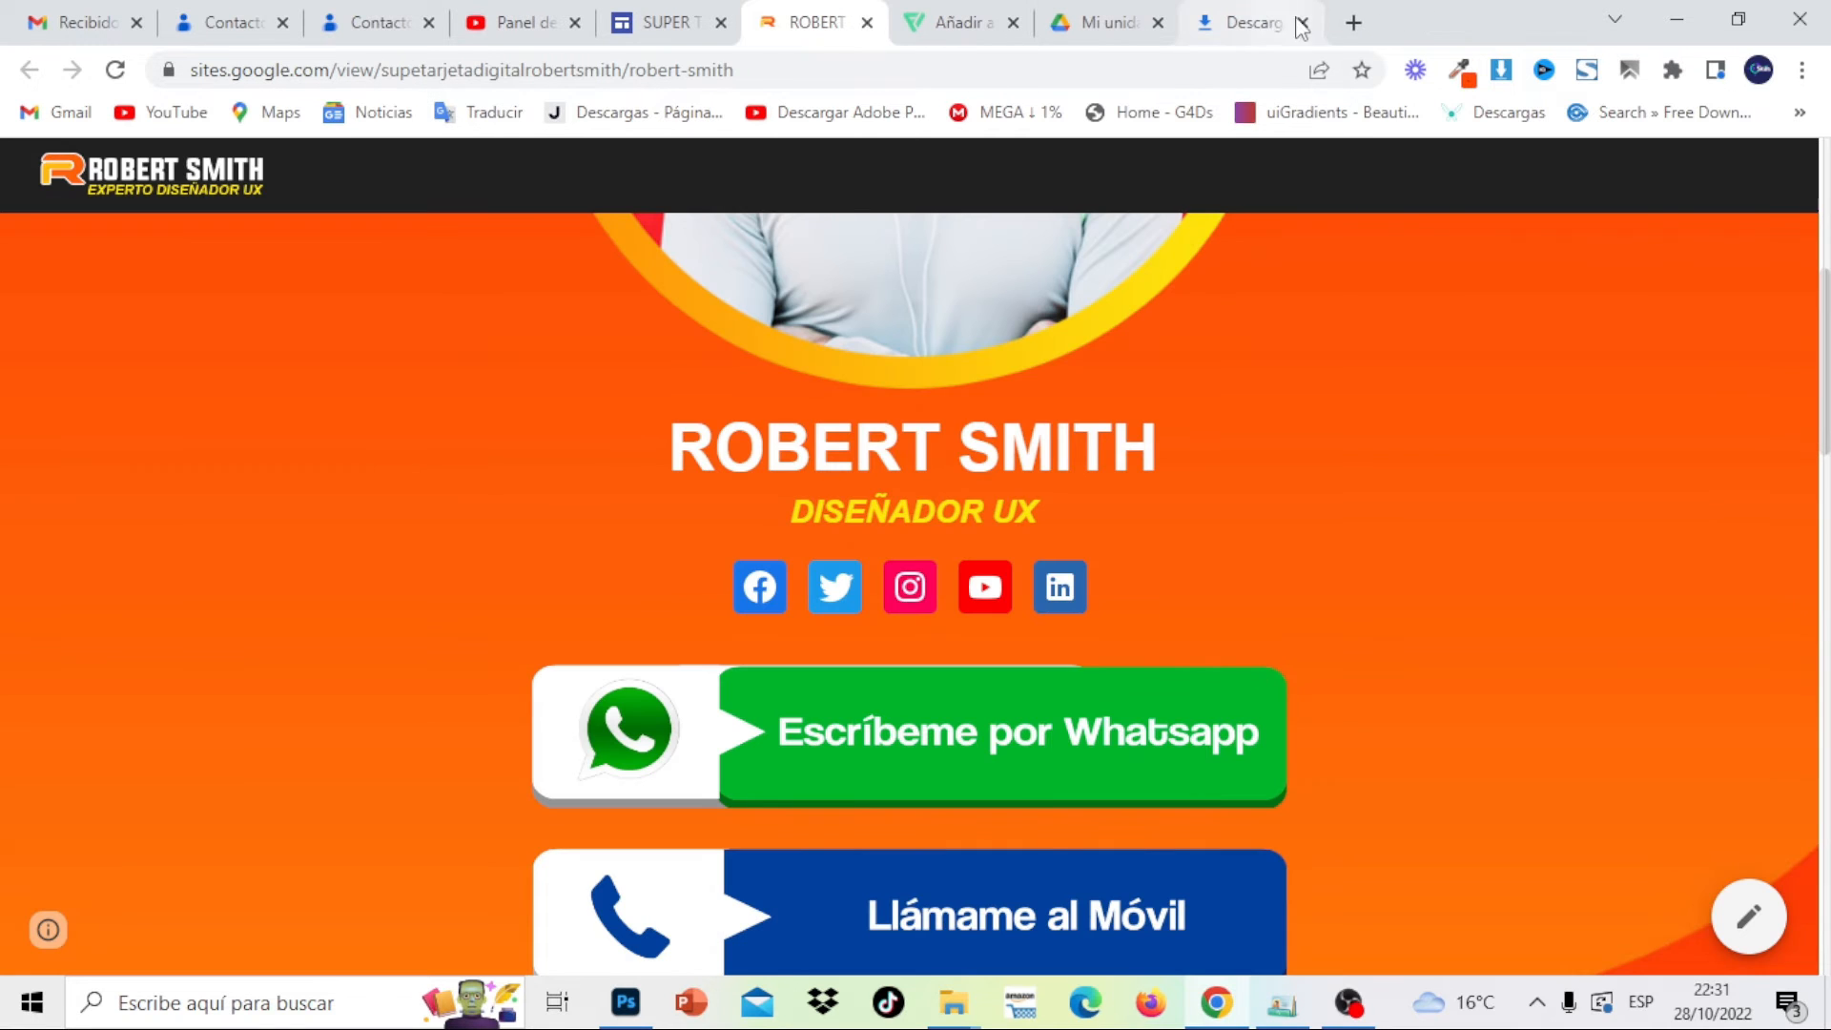
Open a new Chrome tab and go to Google Drive by typing 'drive' in the address bar
left_click(1352, 22)
type("dri")
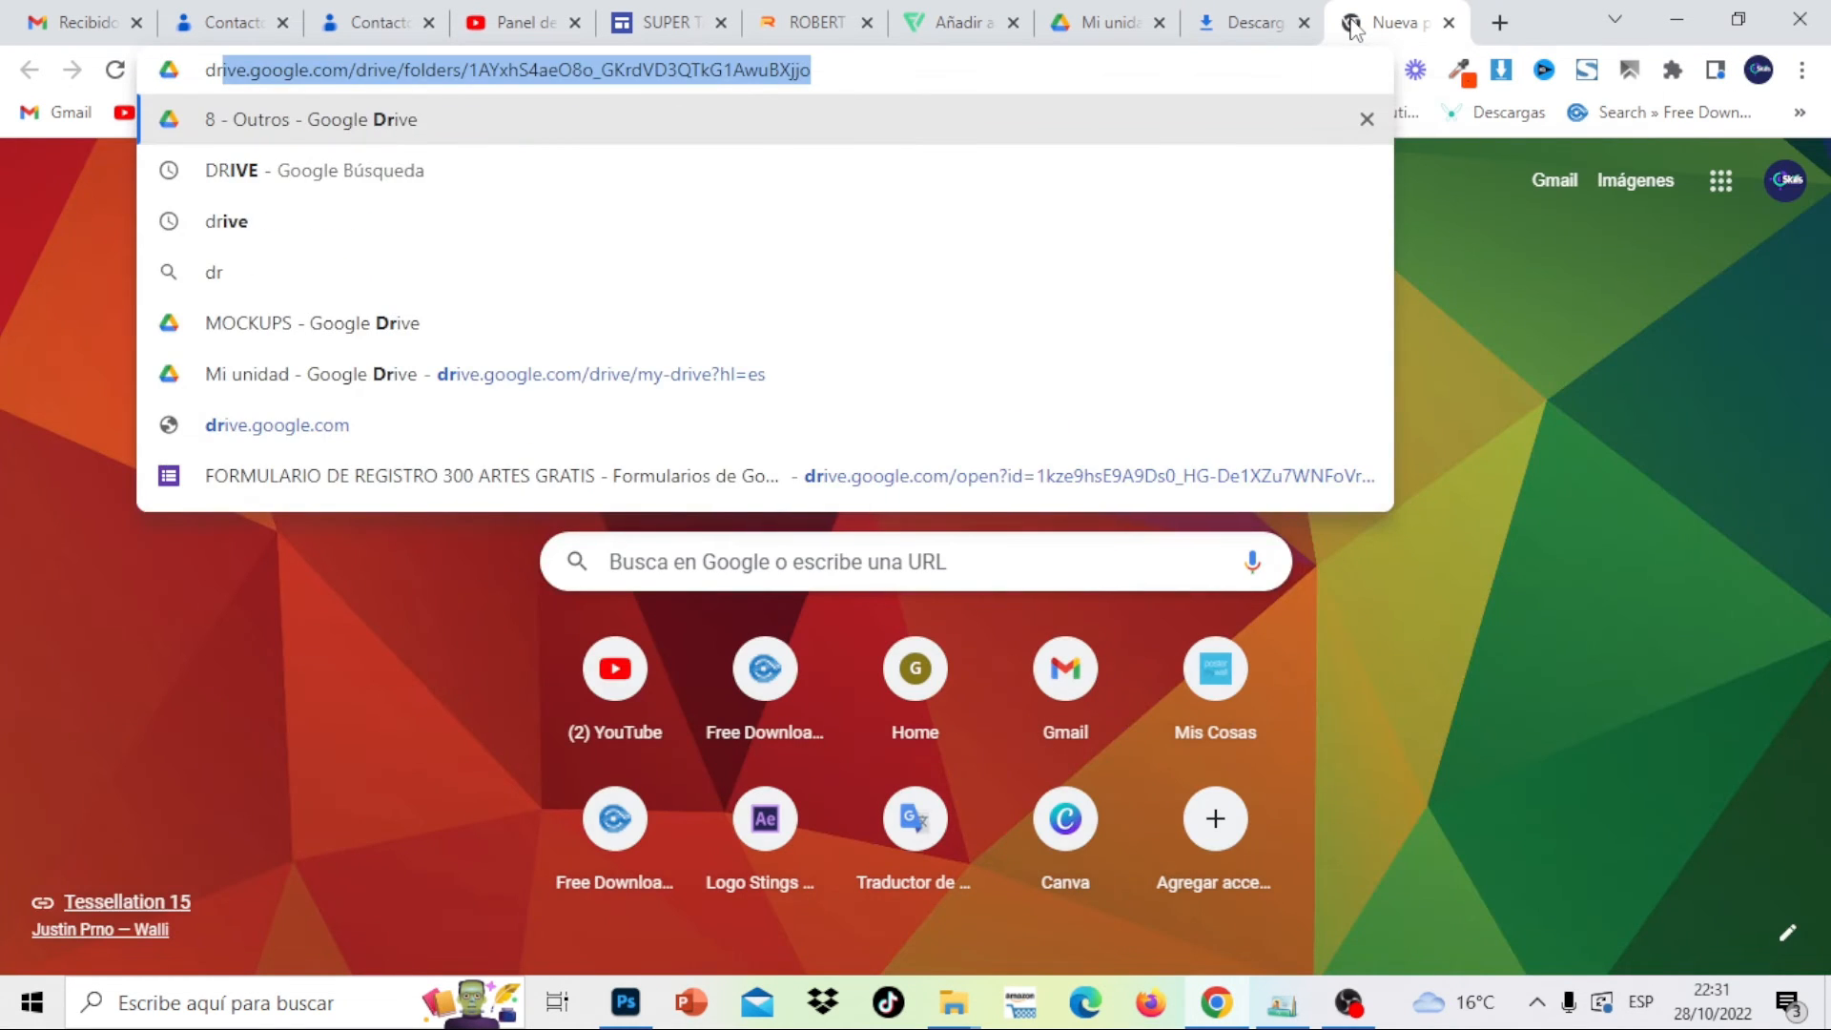
key("BackSpace")
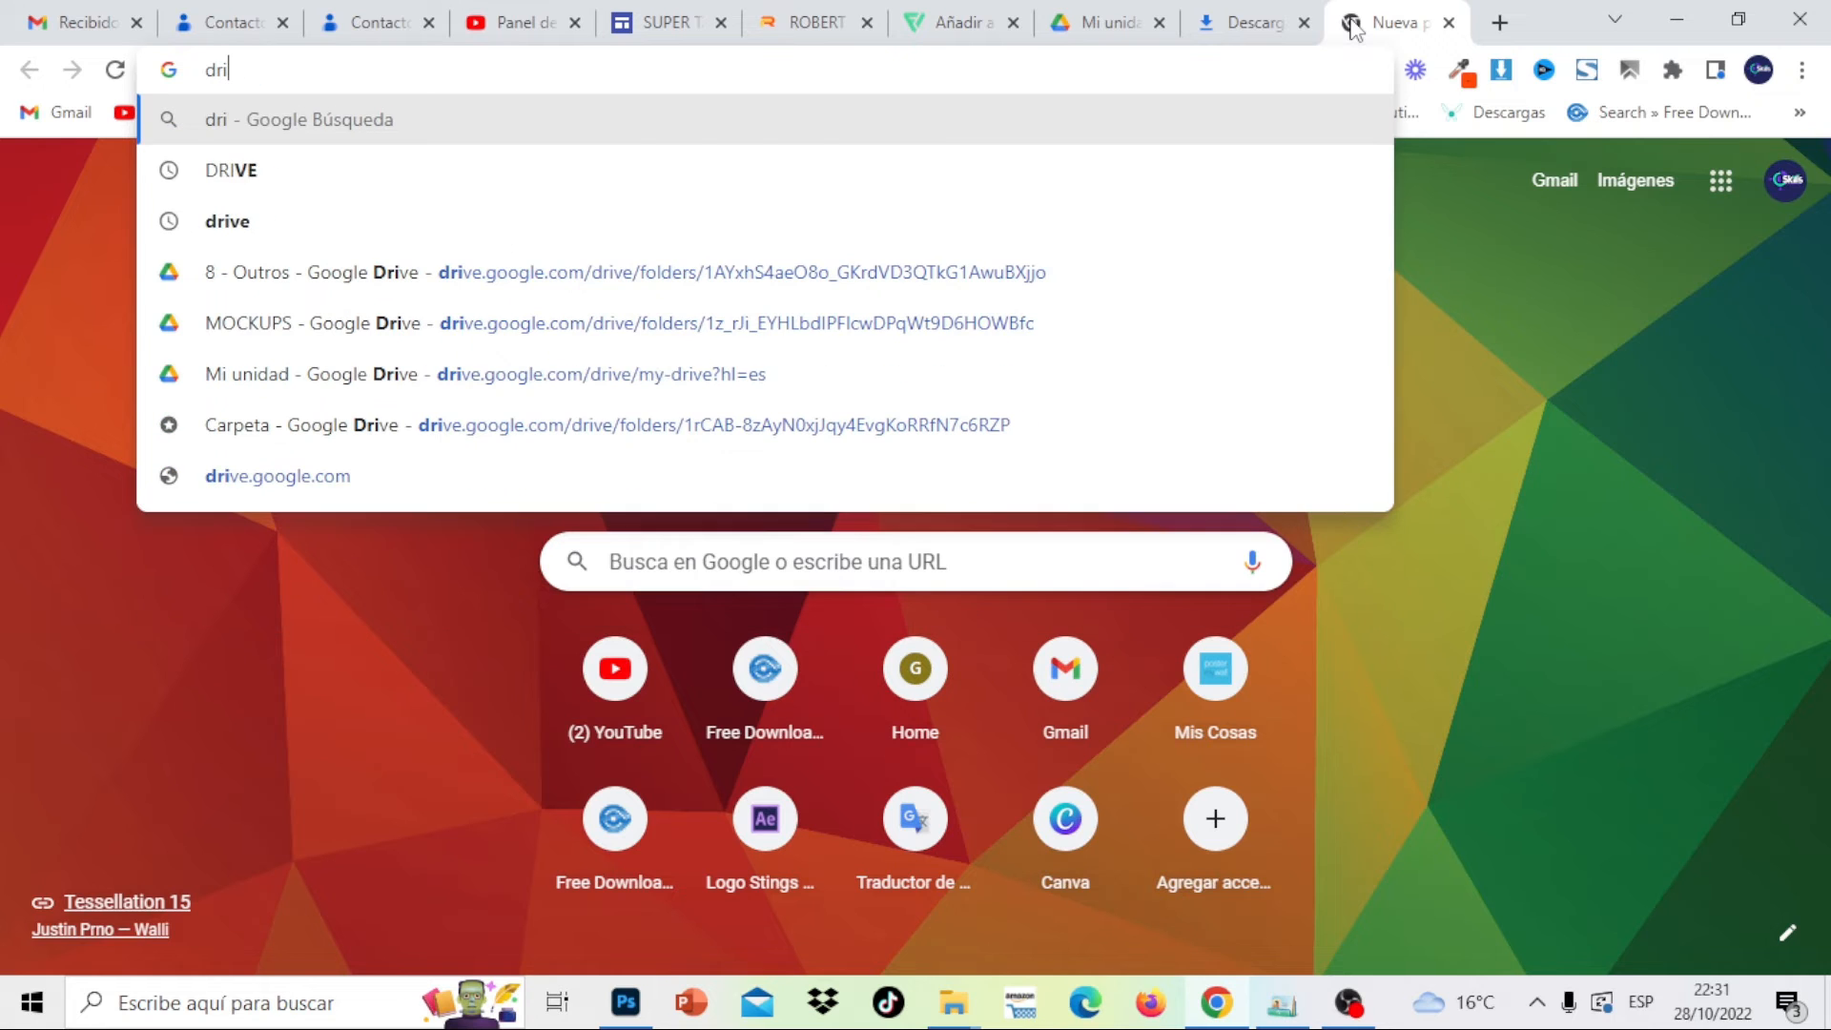
type("ve")
key("Return")
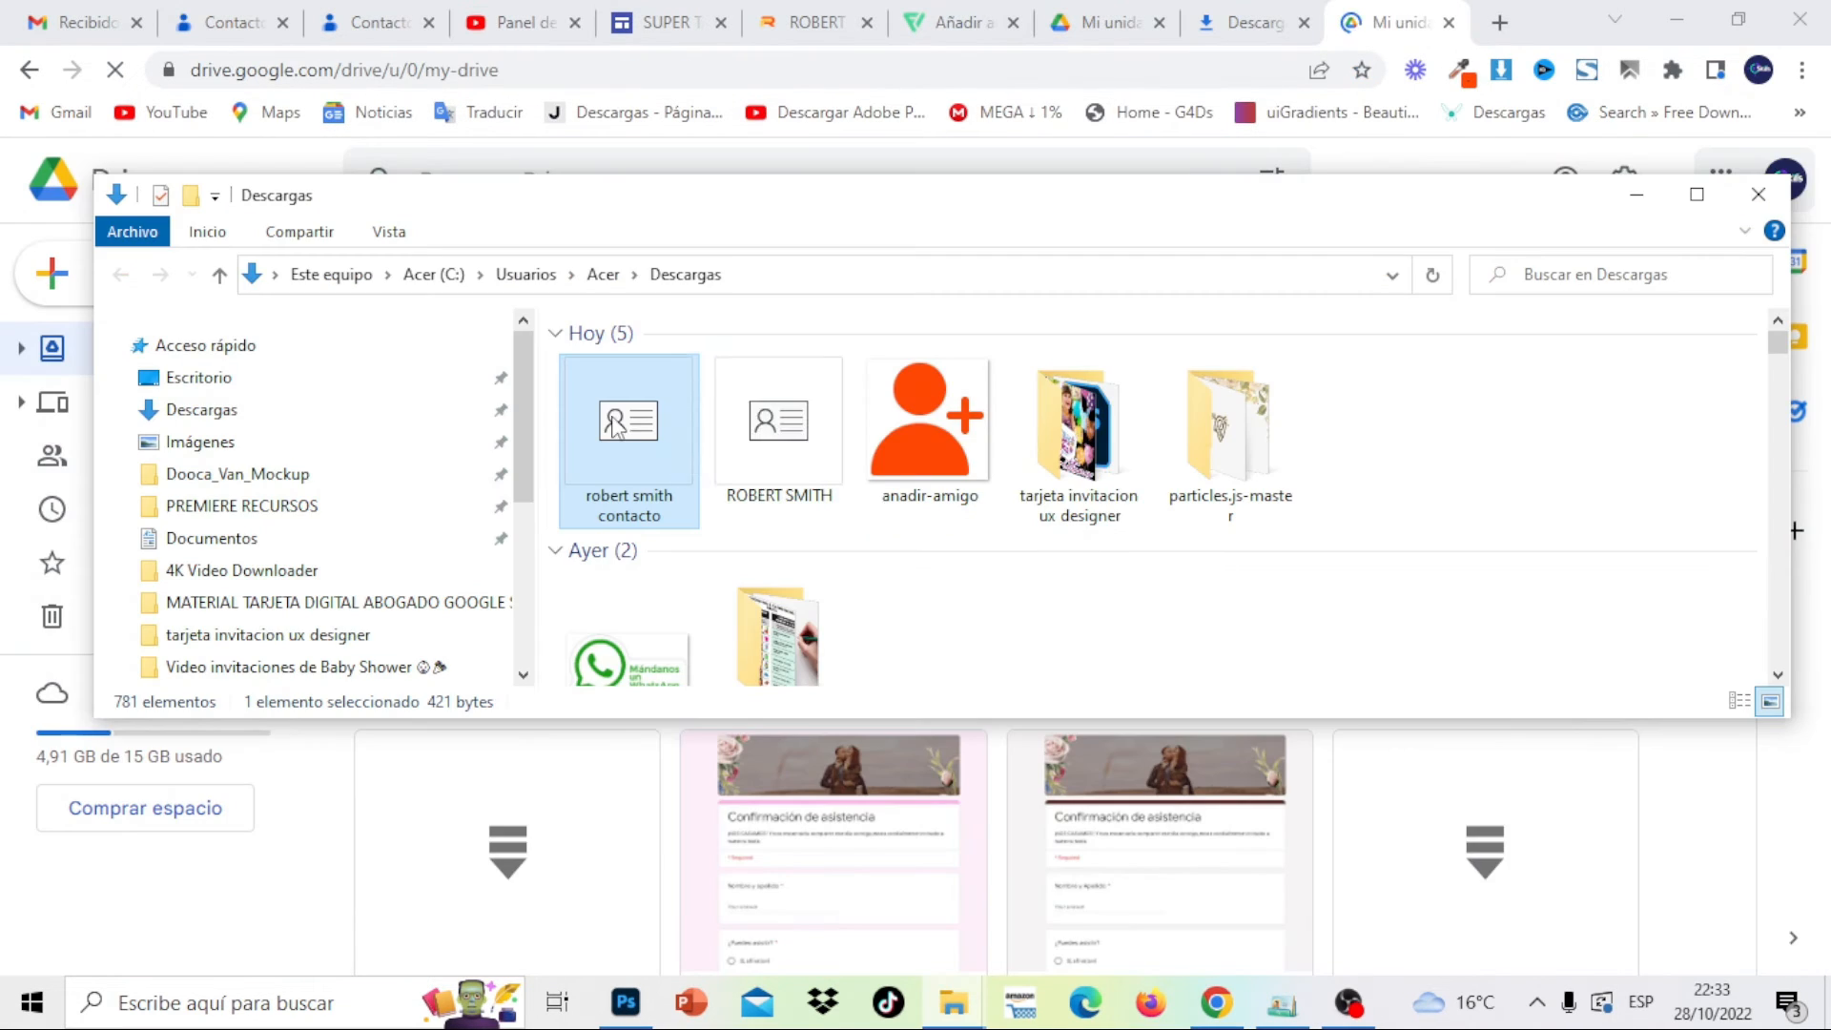
left_click_drag(620, 424, 1665, 789)
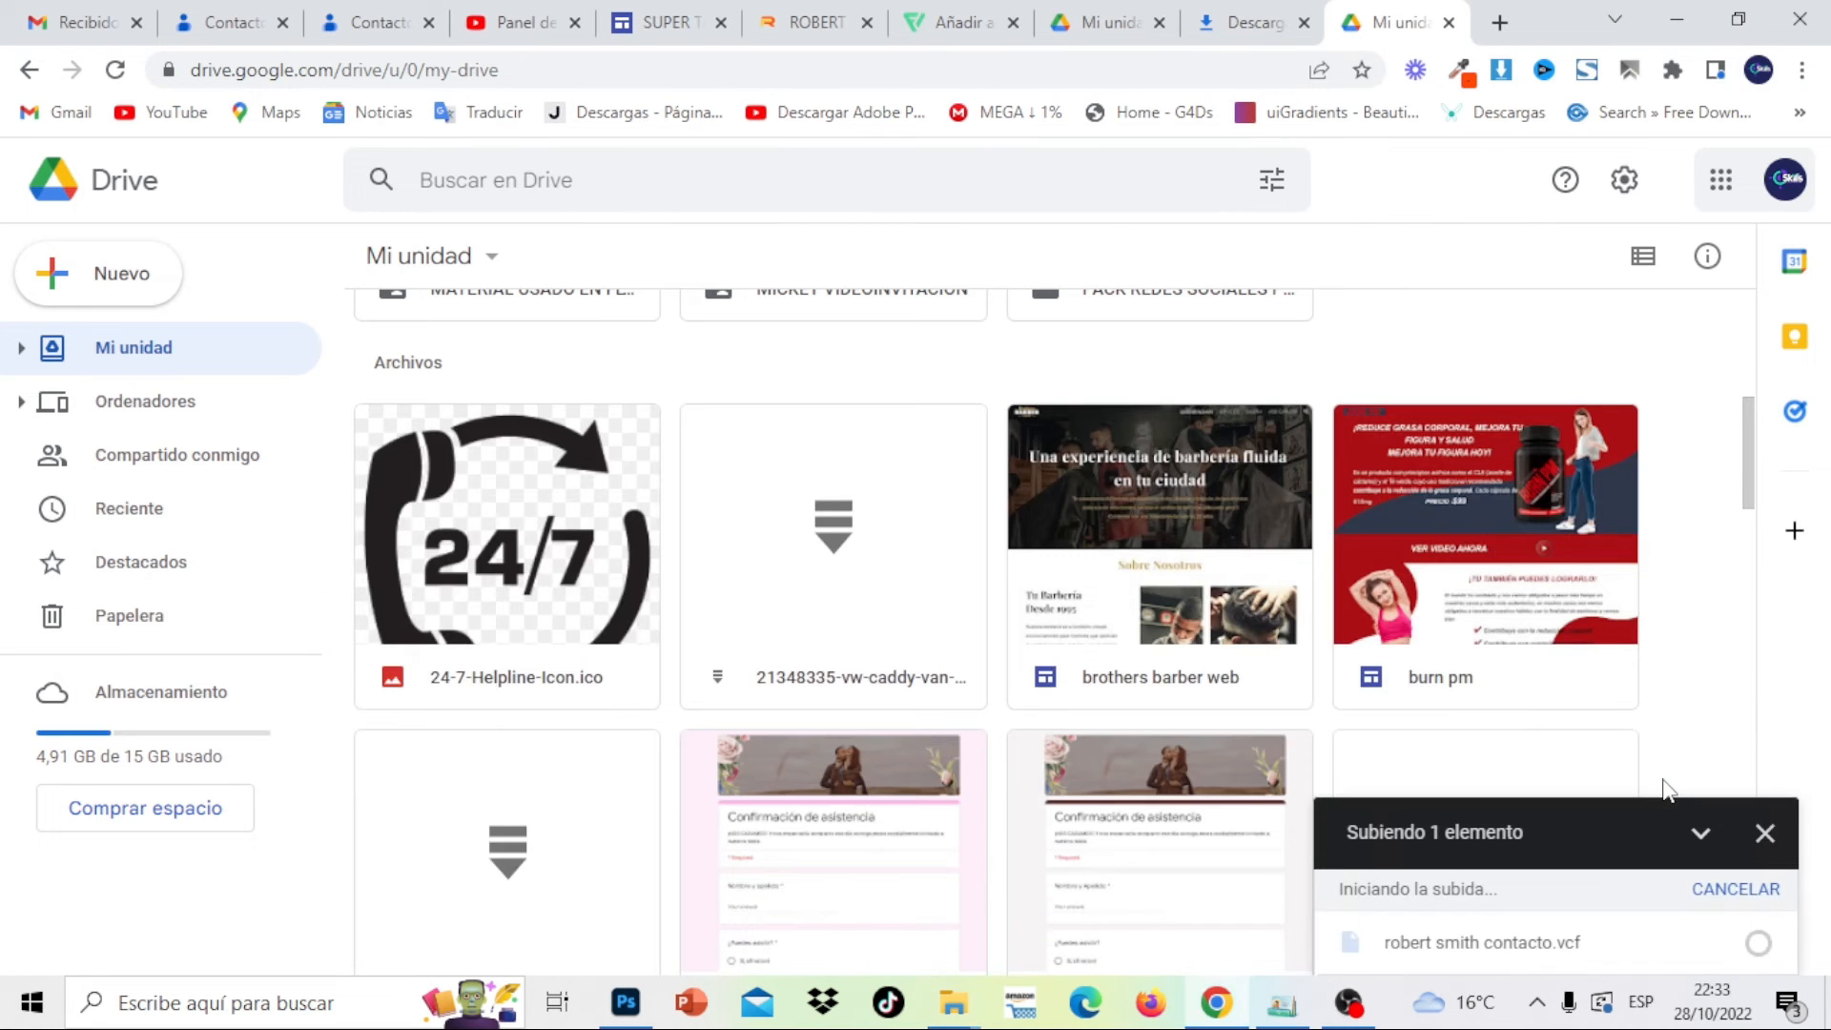
mouse_move(1752, 457)
left_mouse_down()
mouse_move(1765, 613)
mouse_move(1735, 322)
mouse_move(1749, 457)
mouse_move(1751, 436)
left_mouse_up()
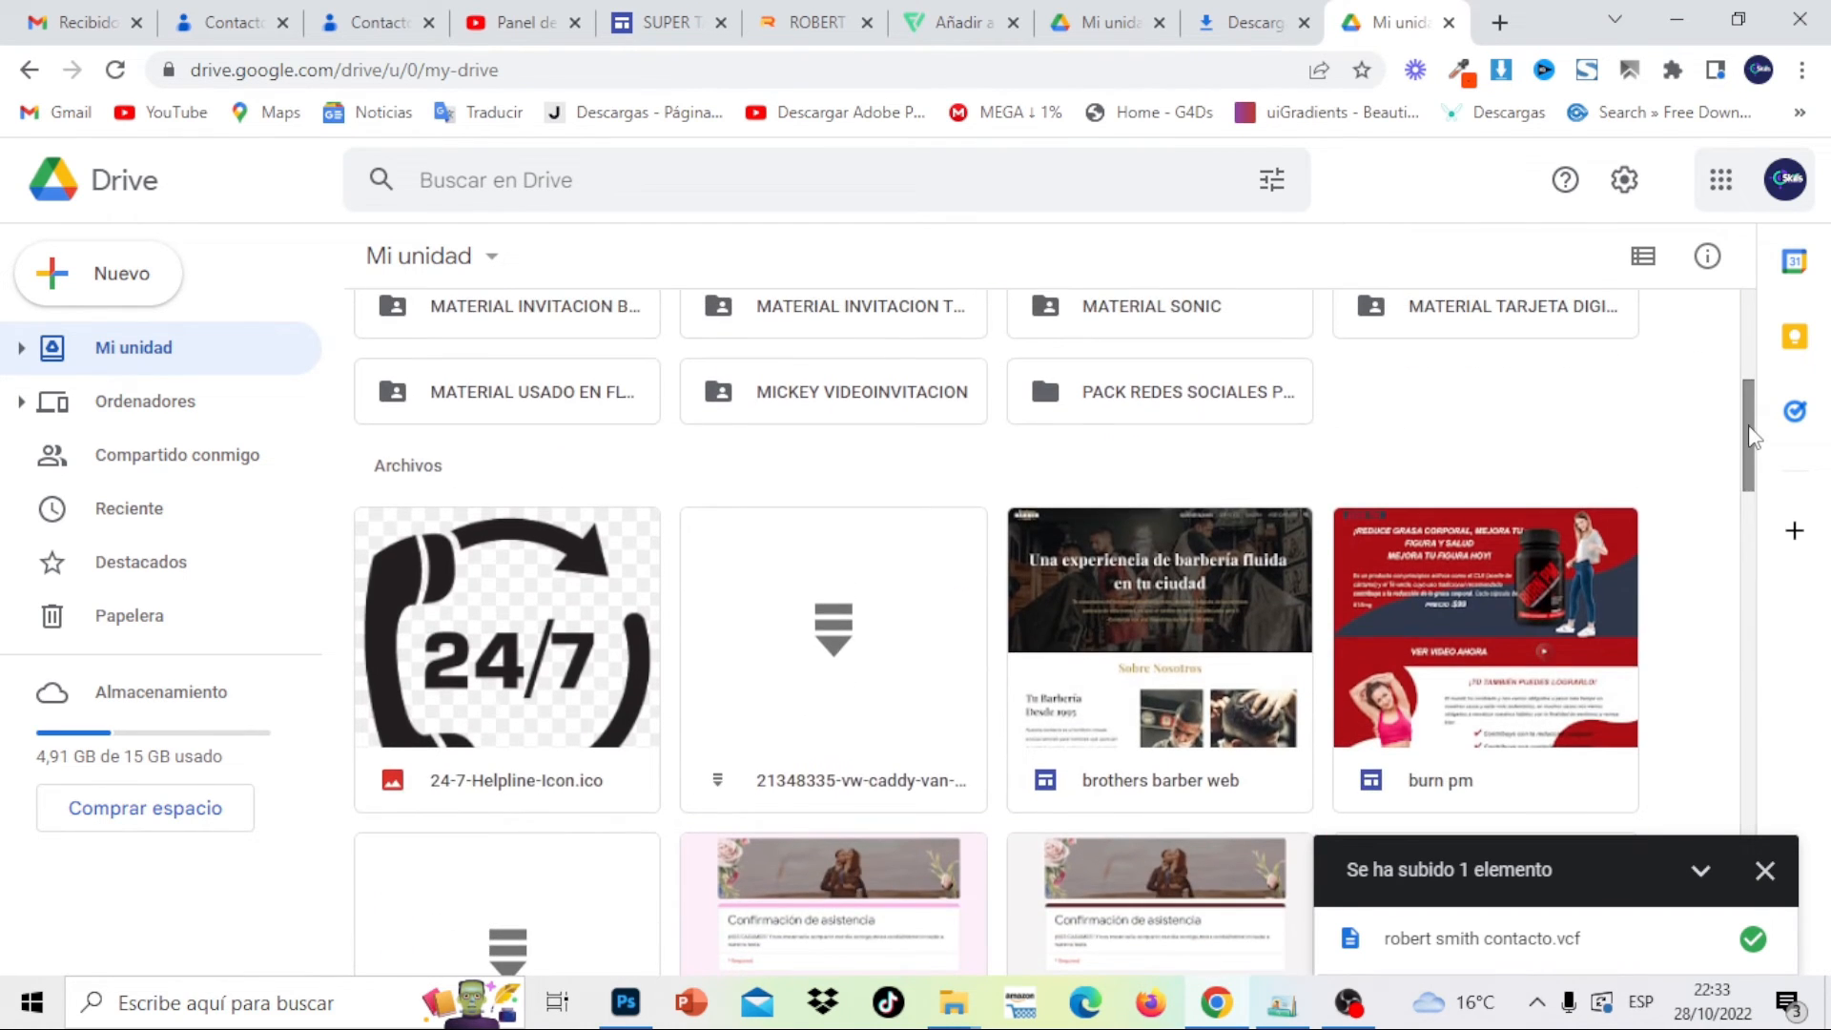
left_click(1643, 256)
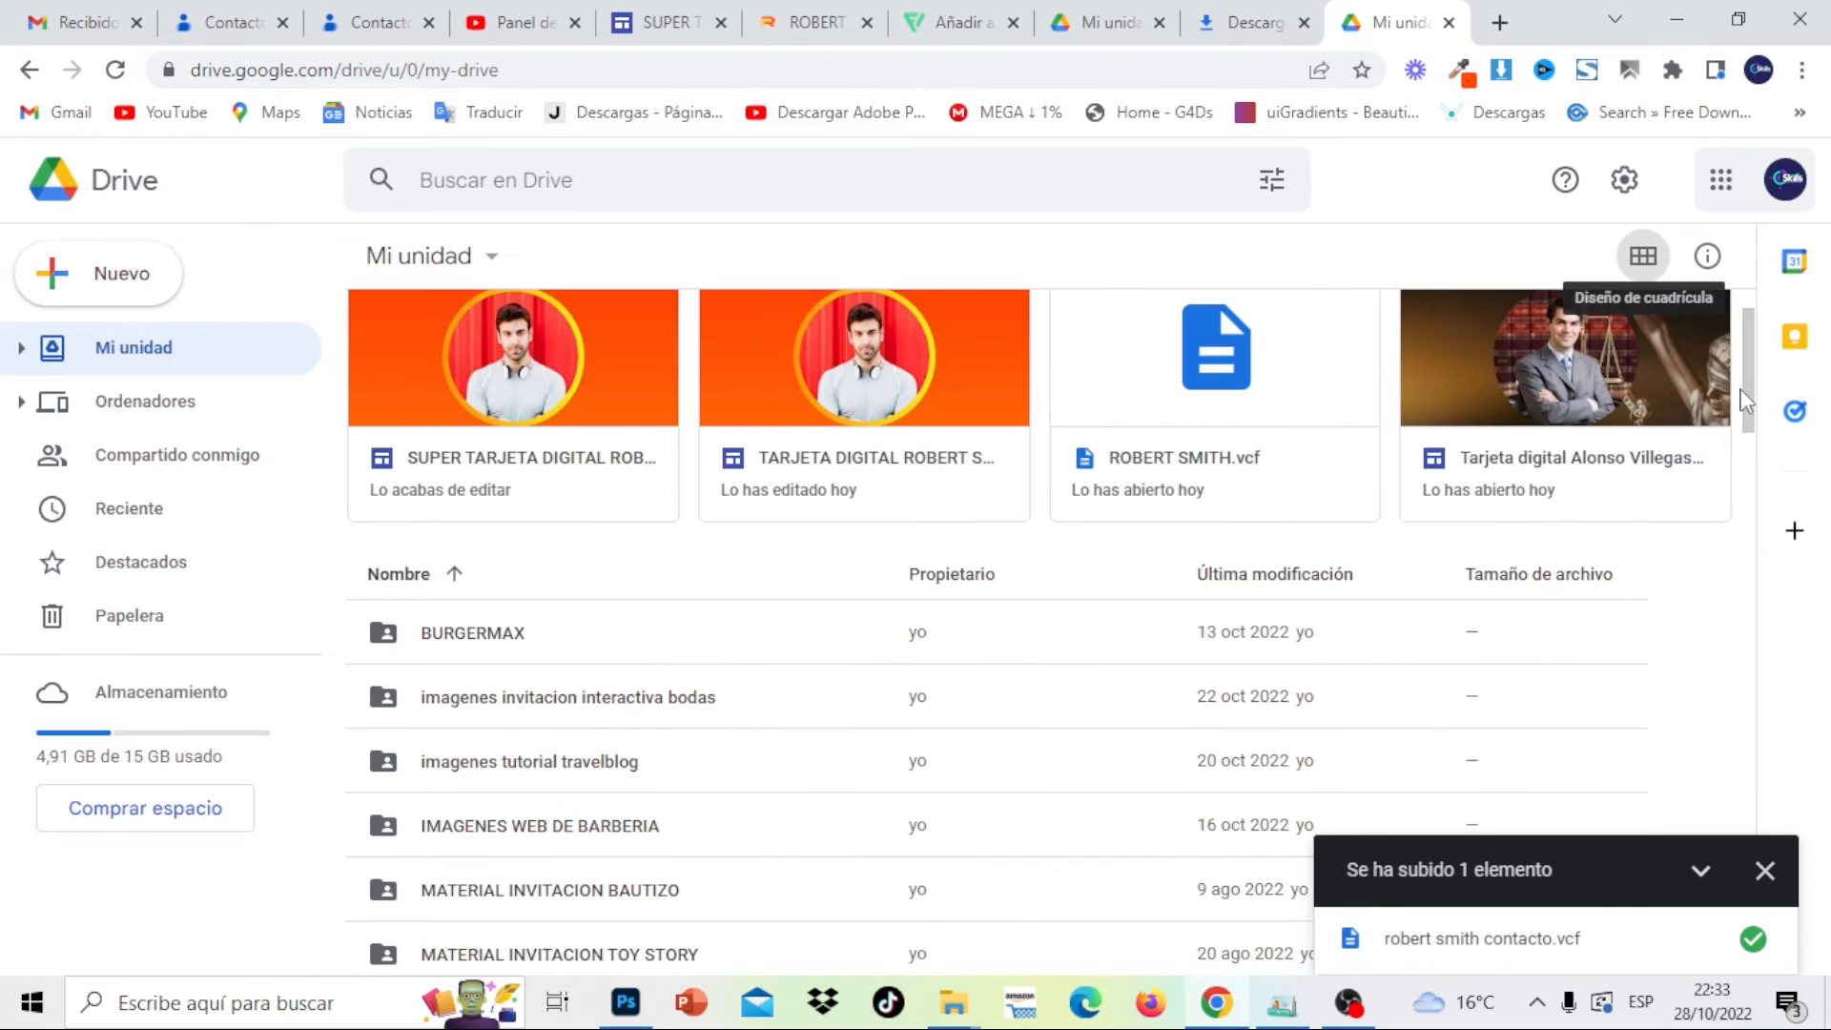
left_click_drag(1748, 372, 1749, 694)
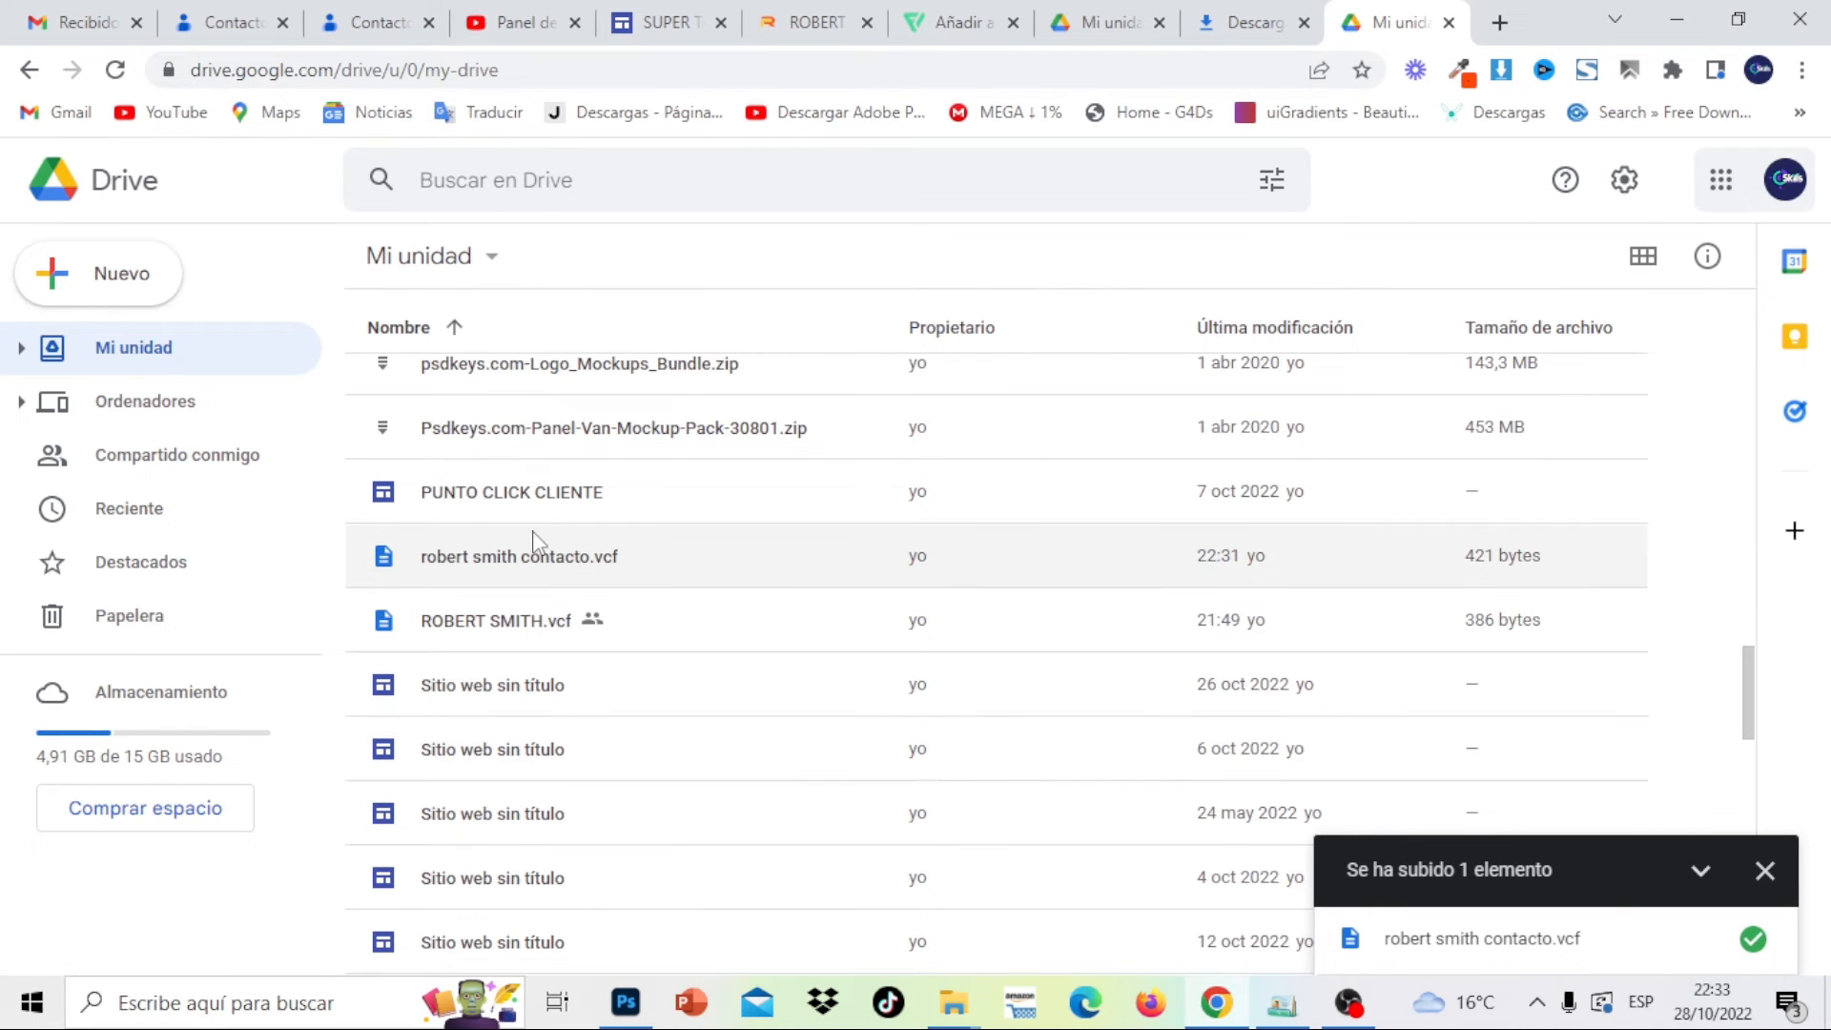
double_click(535, 565)
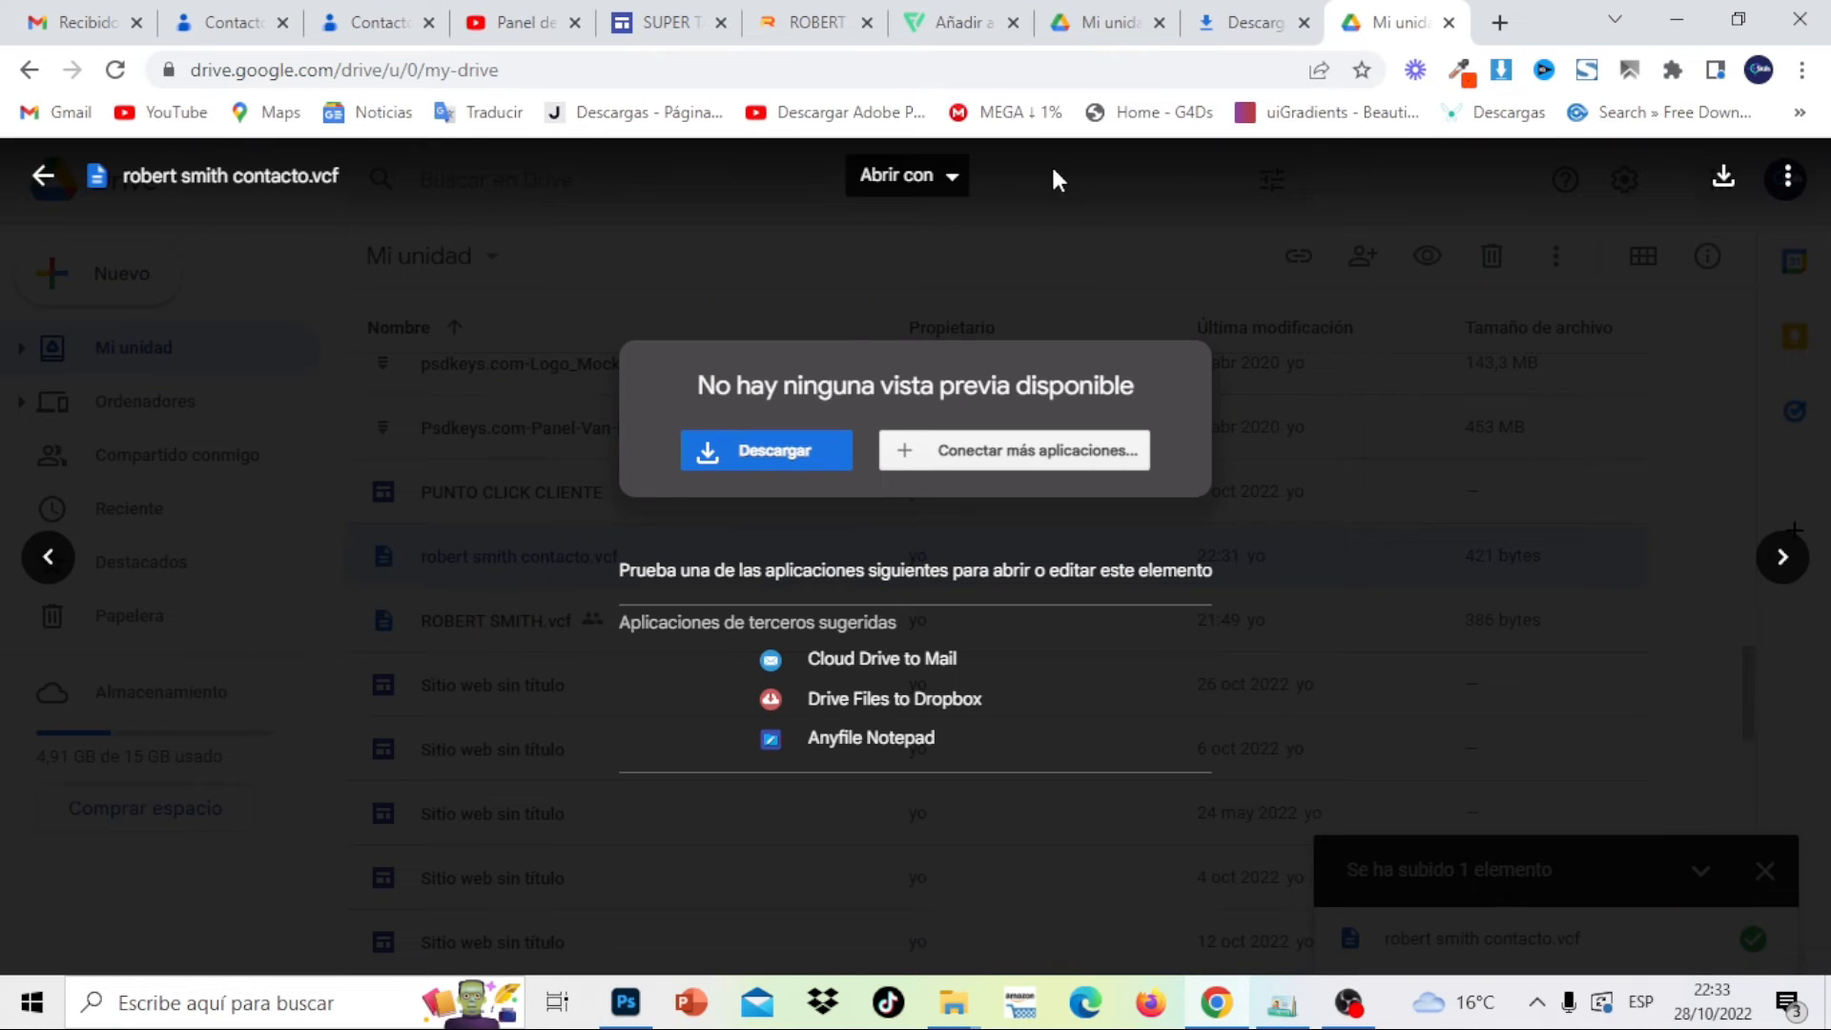
left_click(1787, 182)
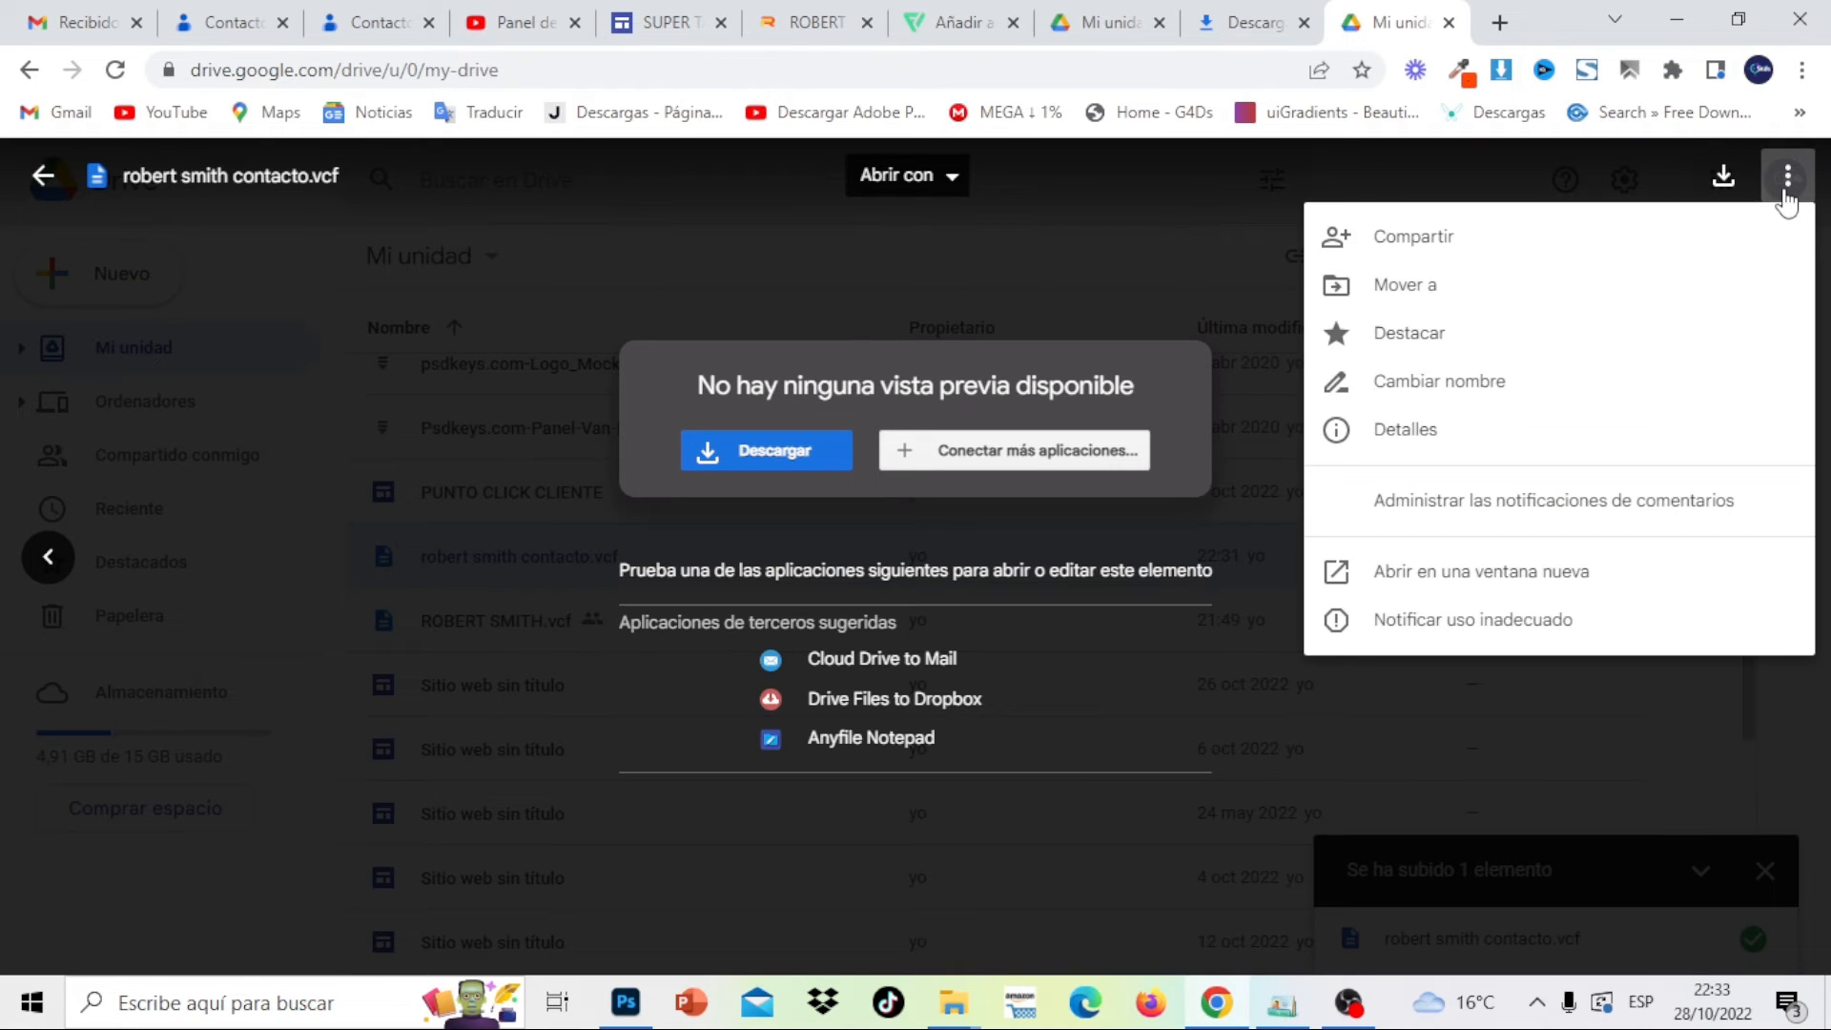
left_click(1503, 260)
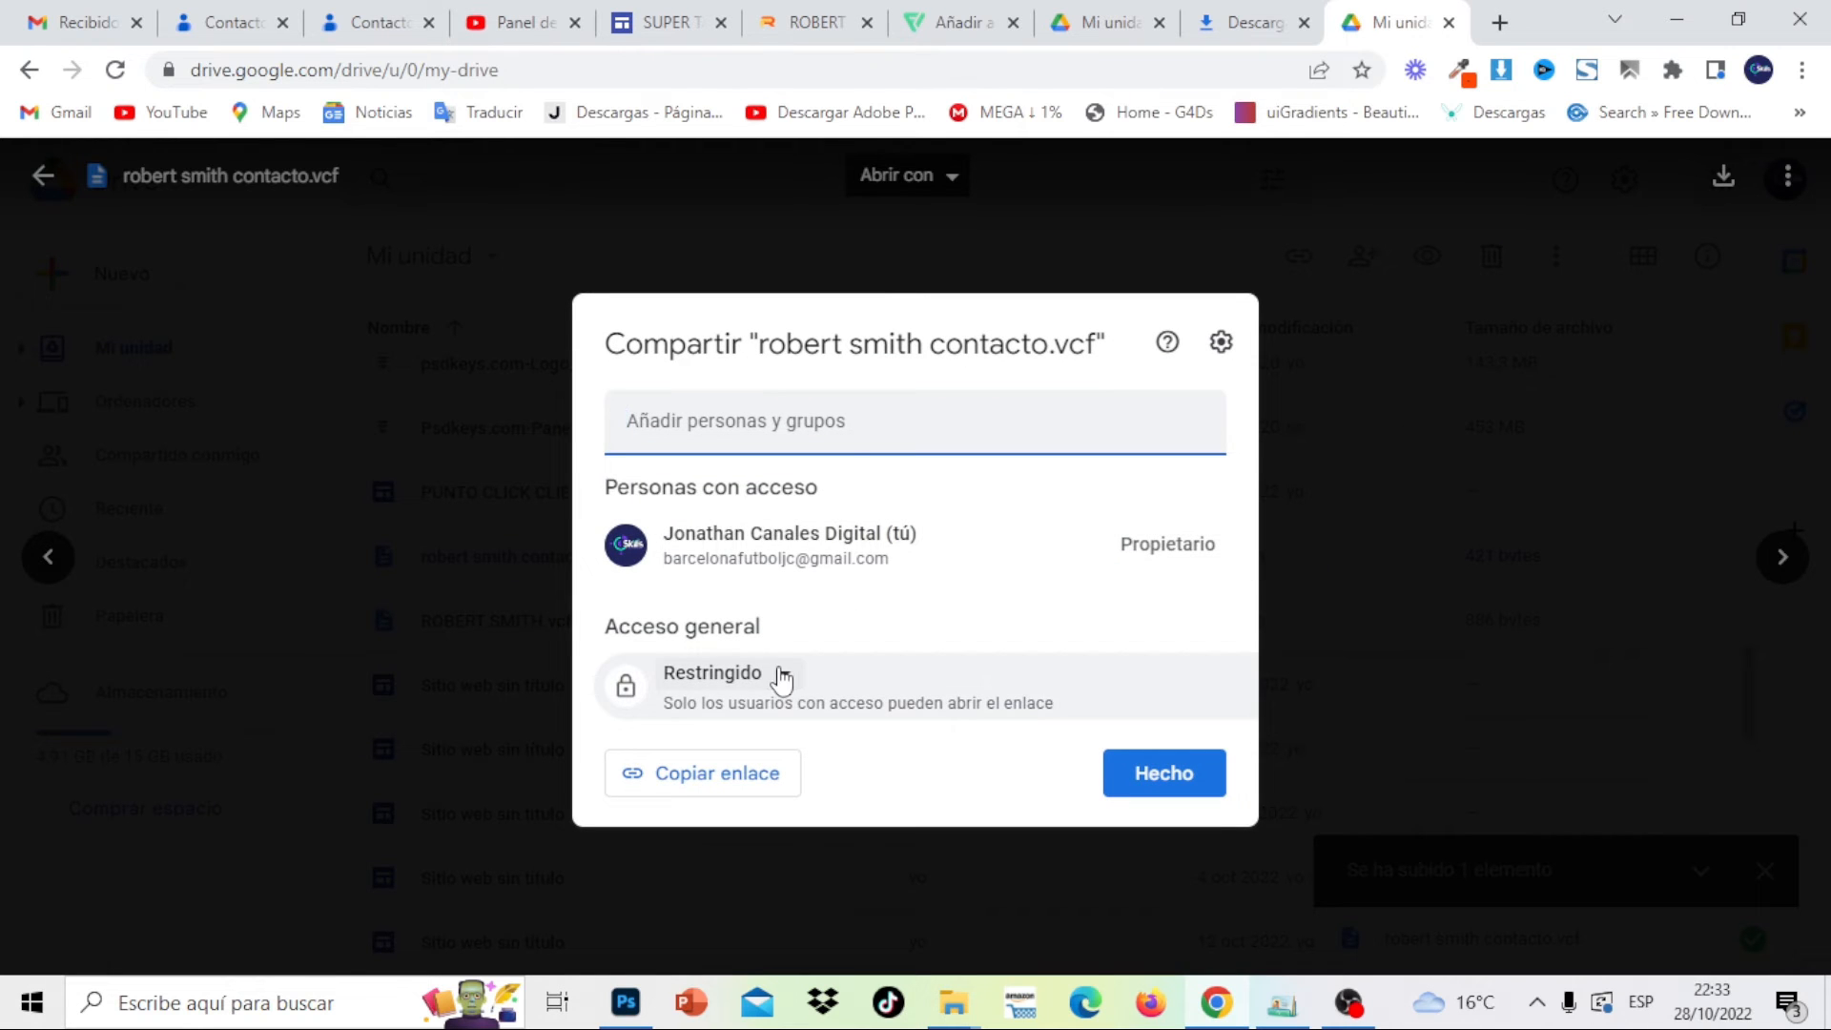
left_click(780, 675)
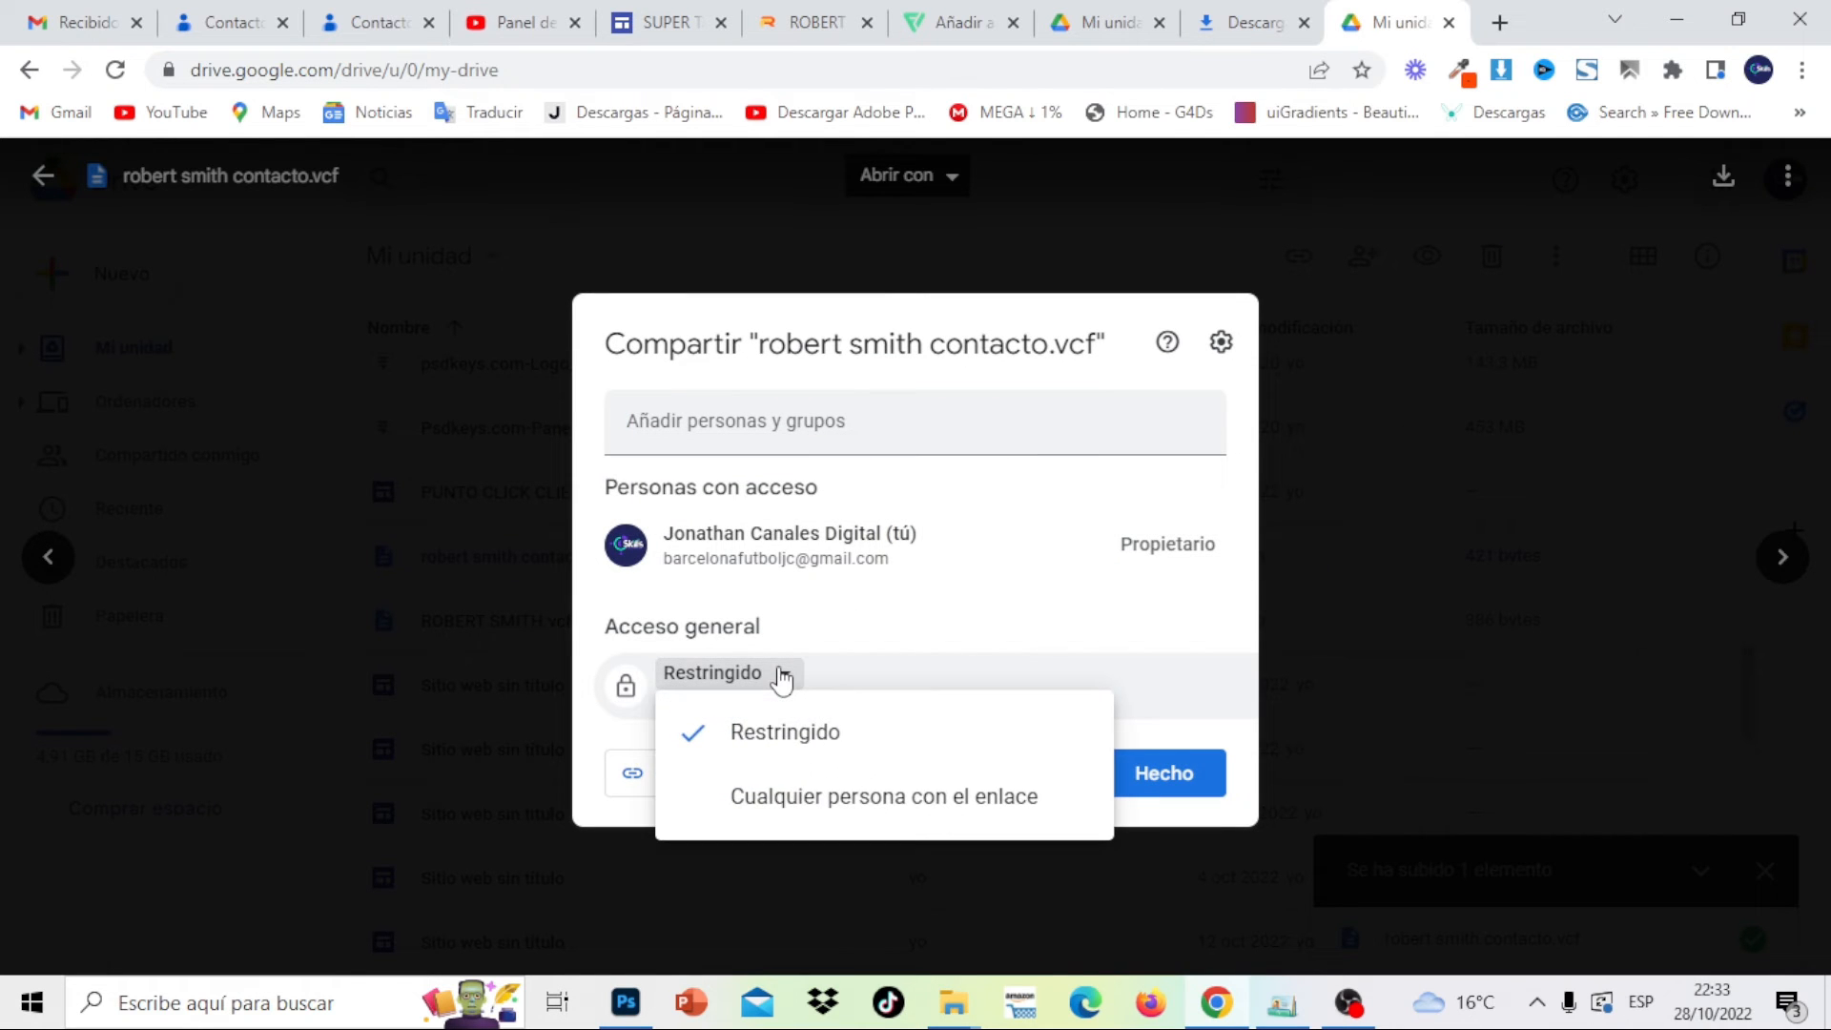
left_click(874, 799)
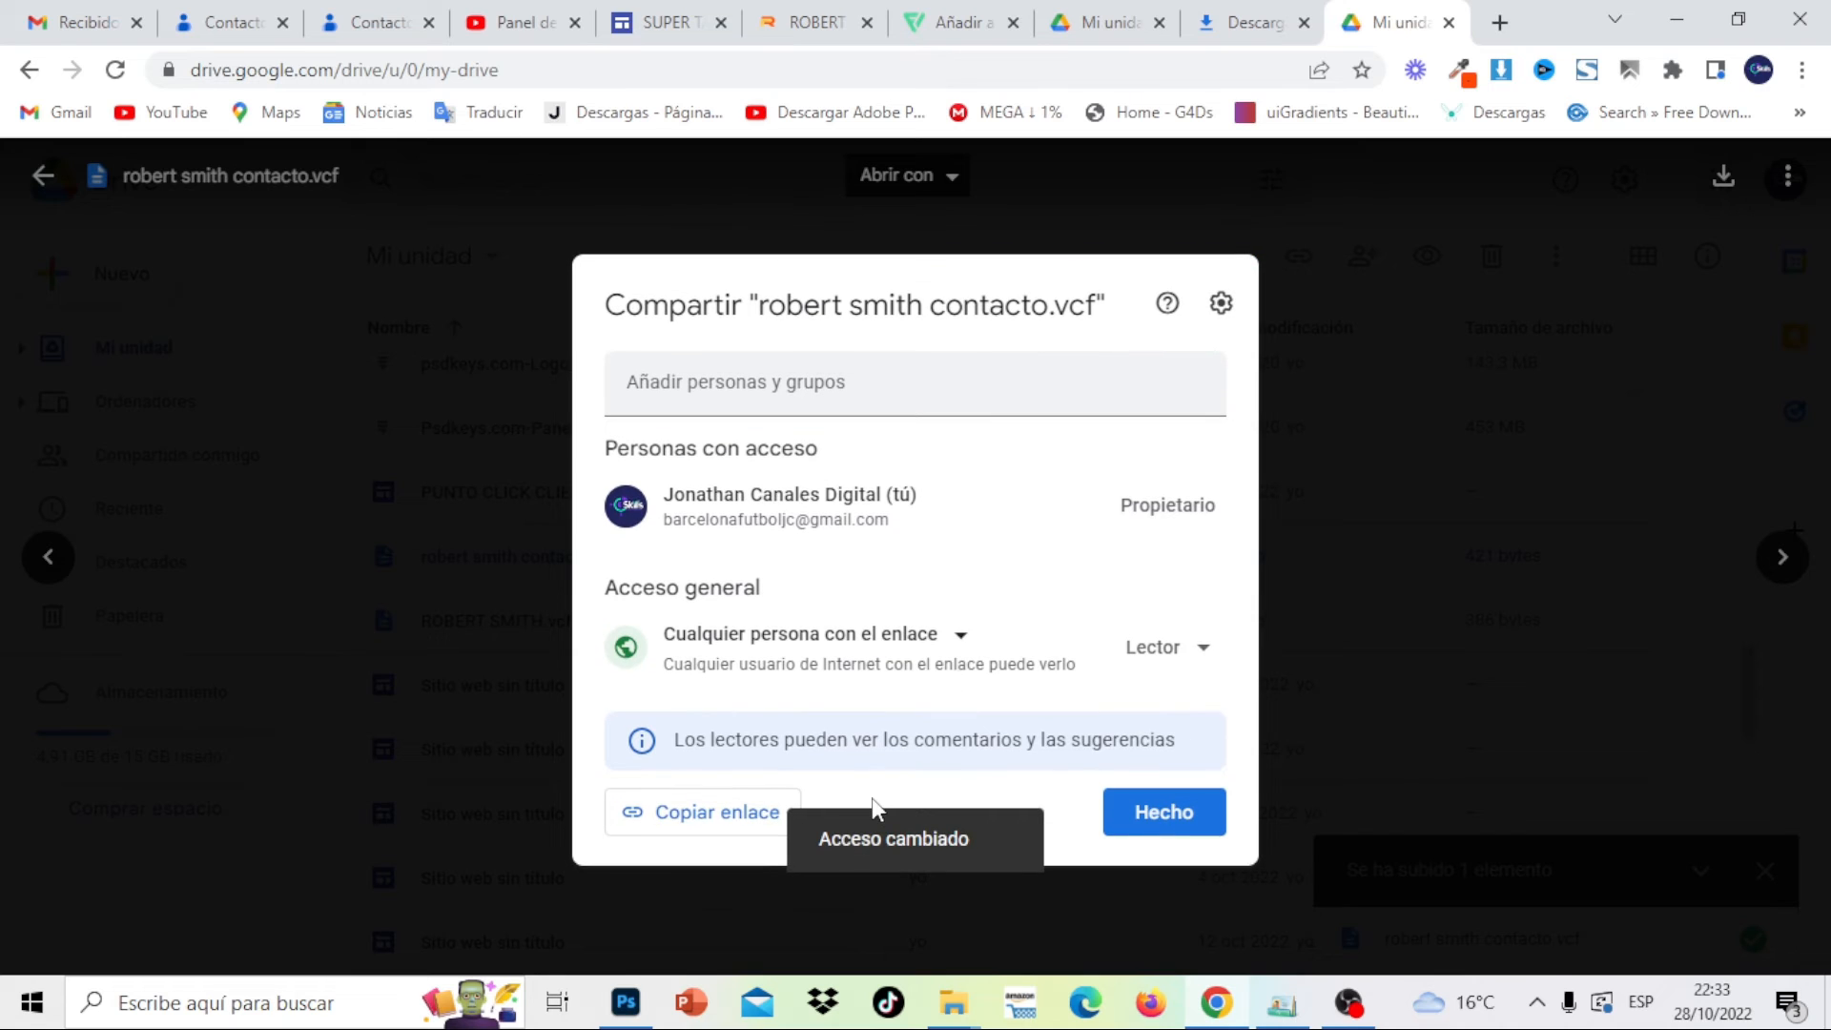
left_click(696, 822)
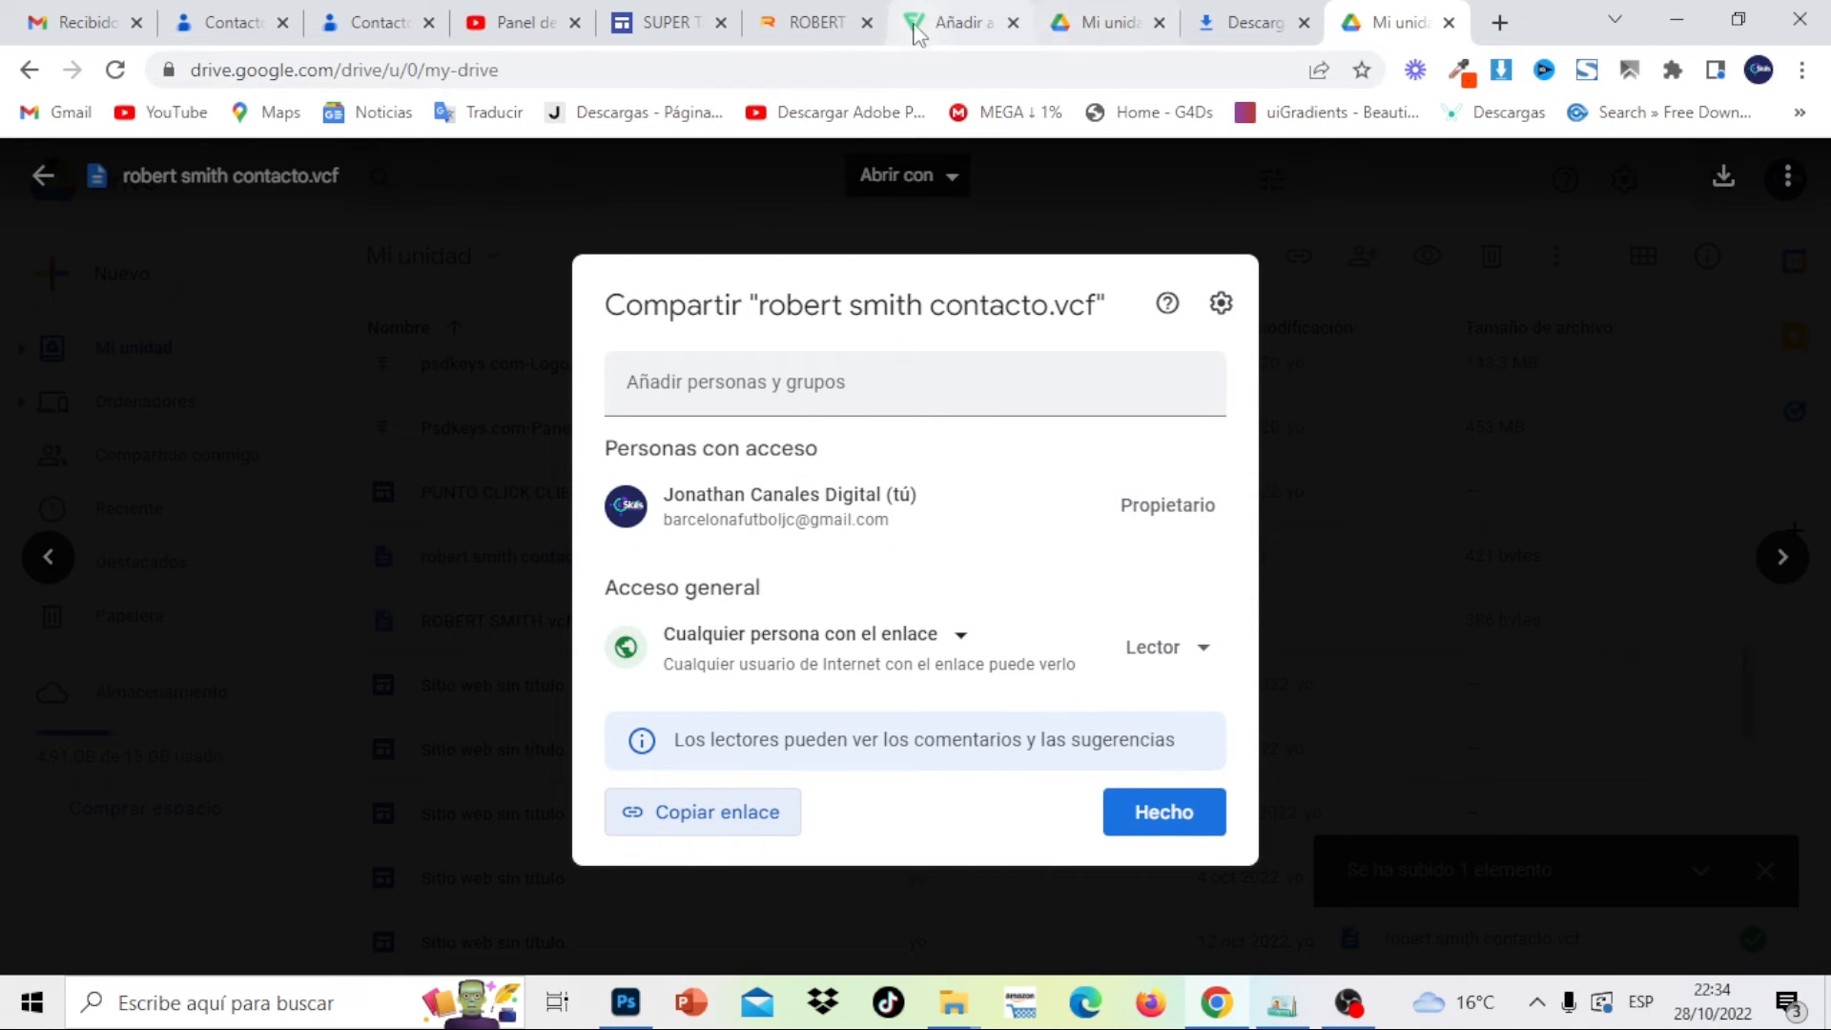
left_click(667, 22)
Apply the Drive vCard link to the Guardar Contacto button and publish the site
left_click(617, 266)
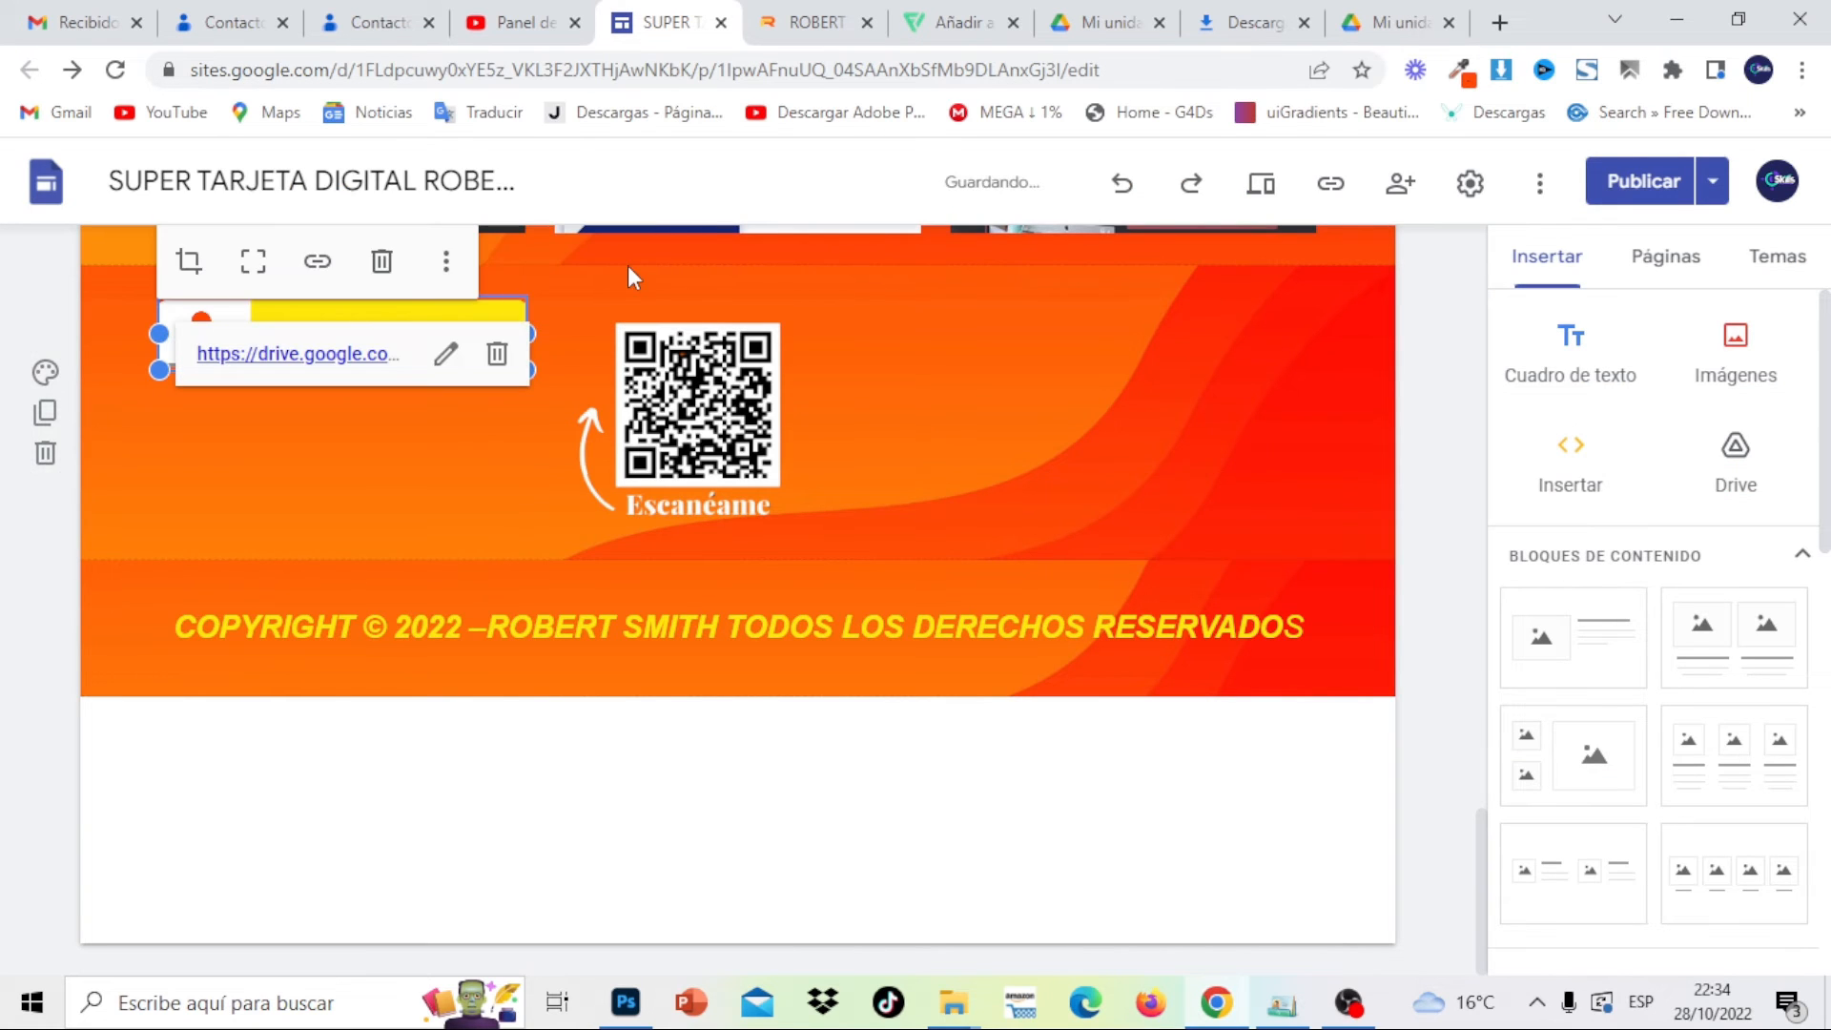
left_click(1630, 183)
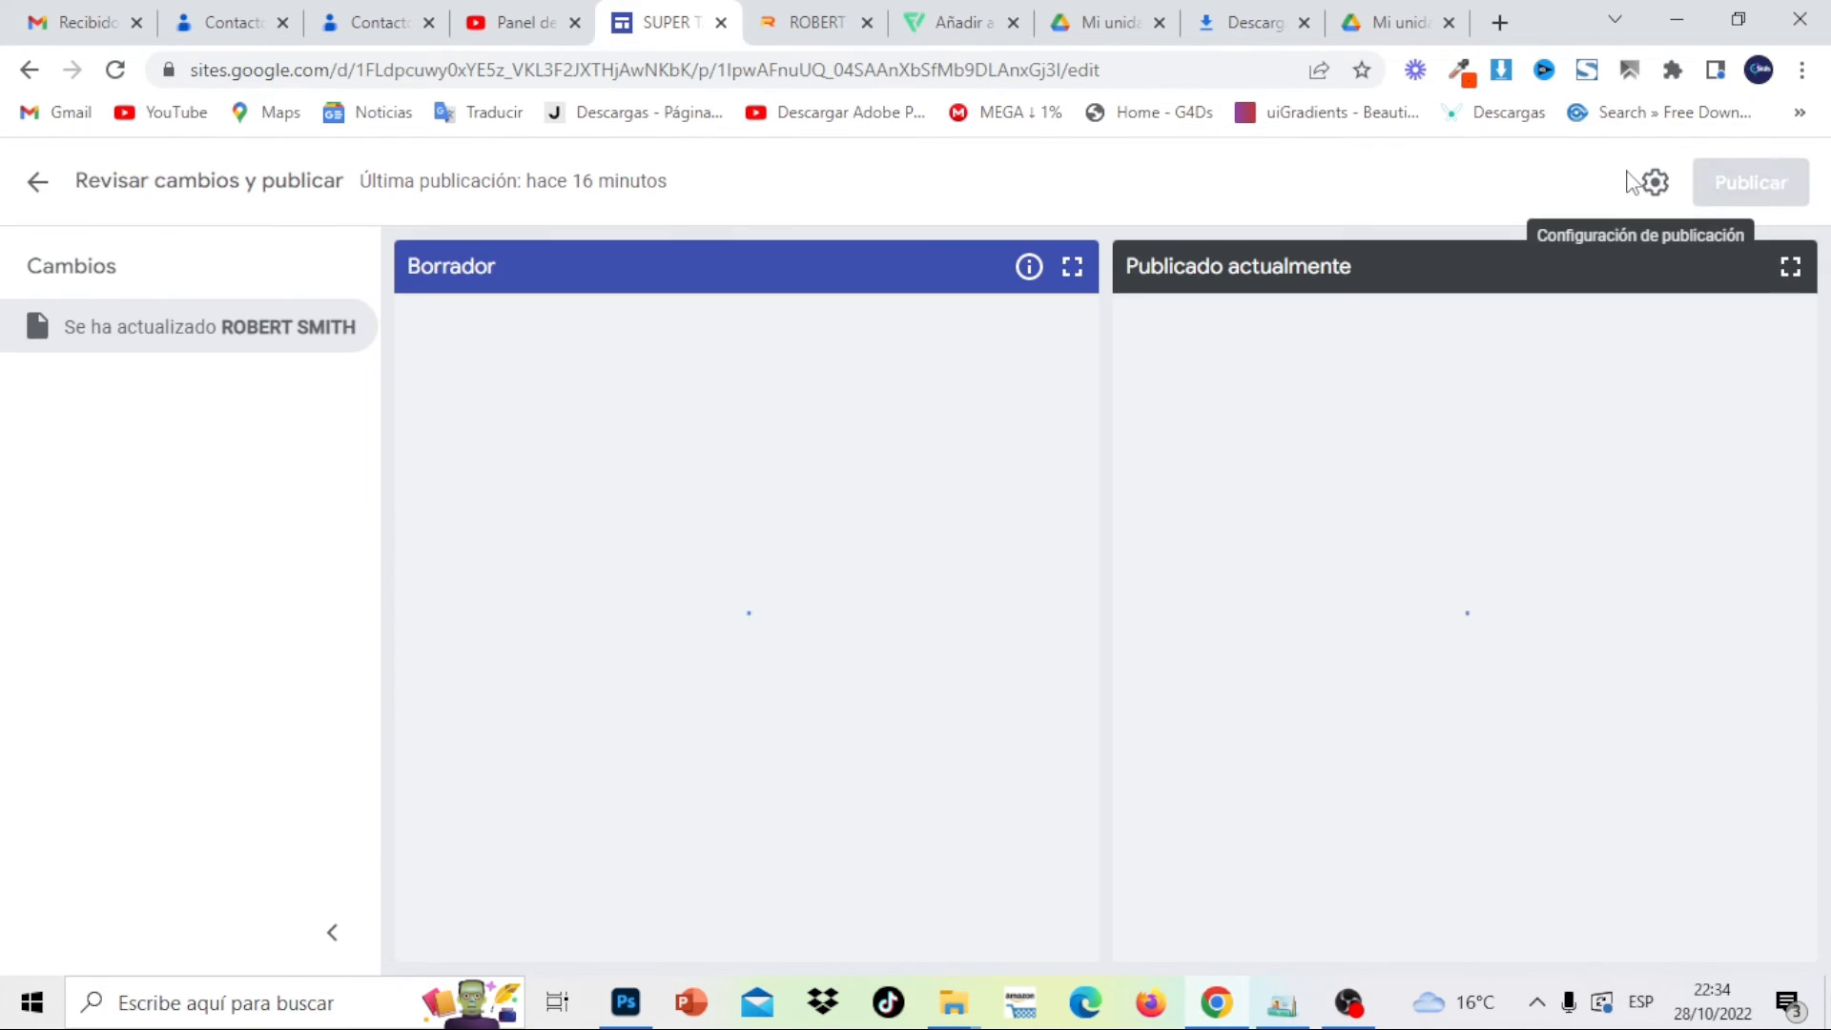
left_click(1772, 184)
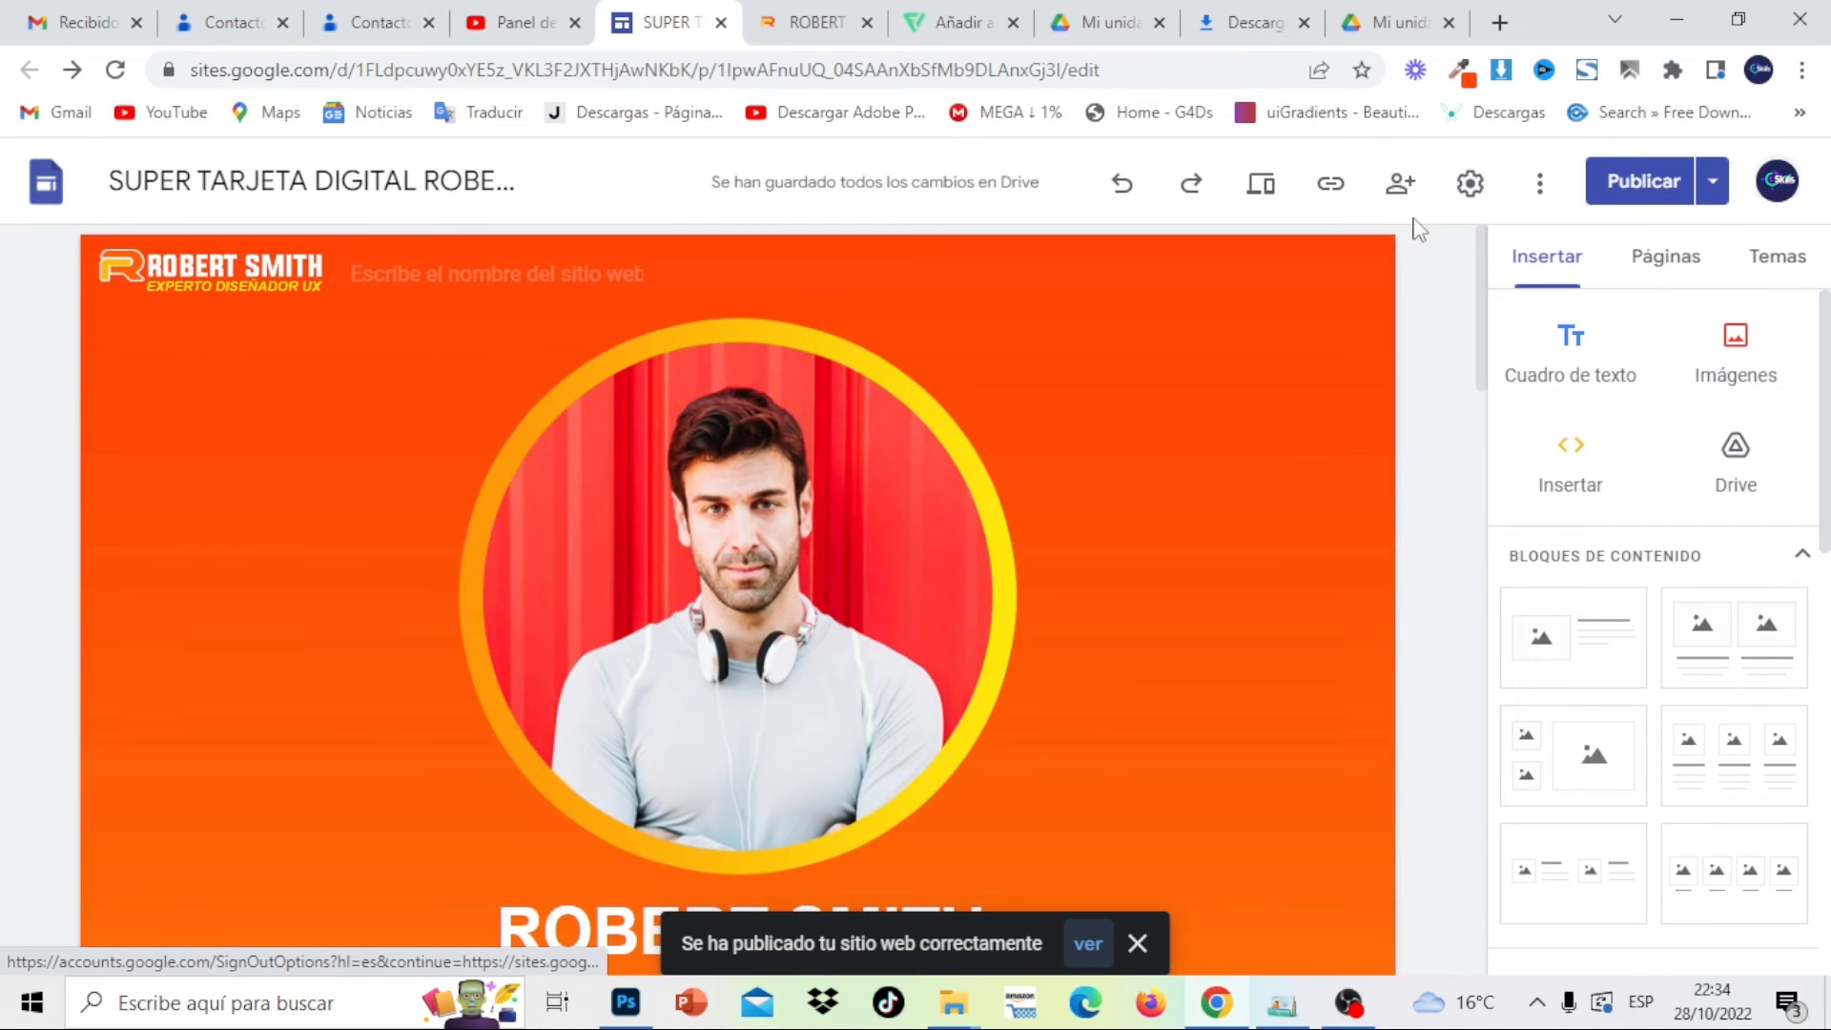
Preview the site and test that Guardar Contacto opens the vCard in Drive
left_click(1266, 191)
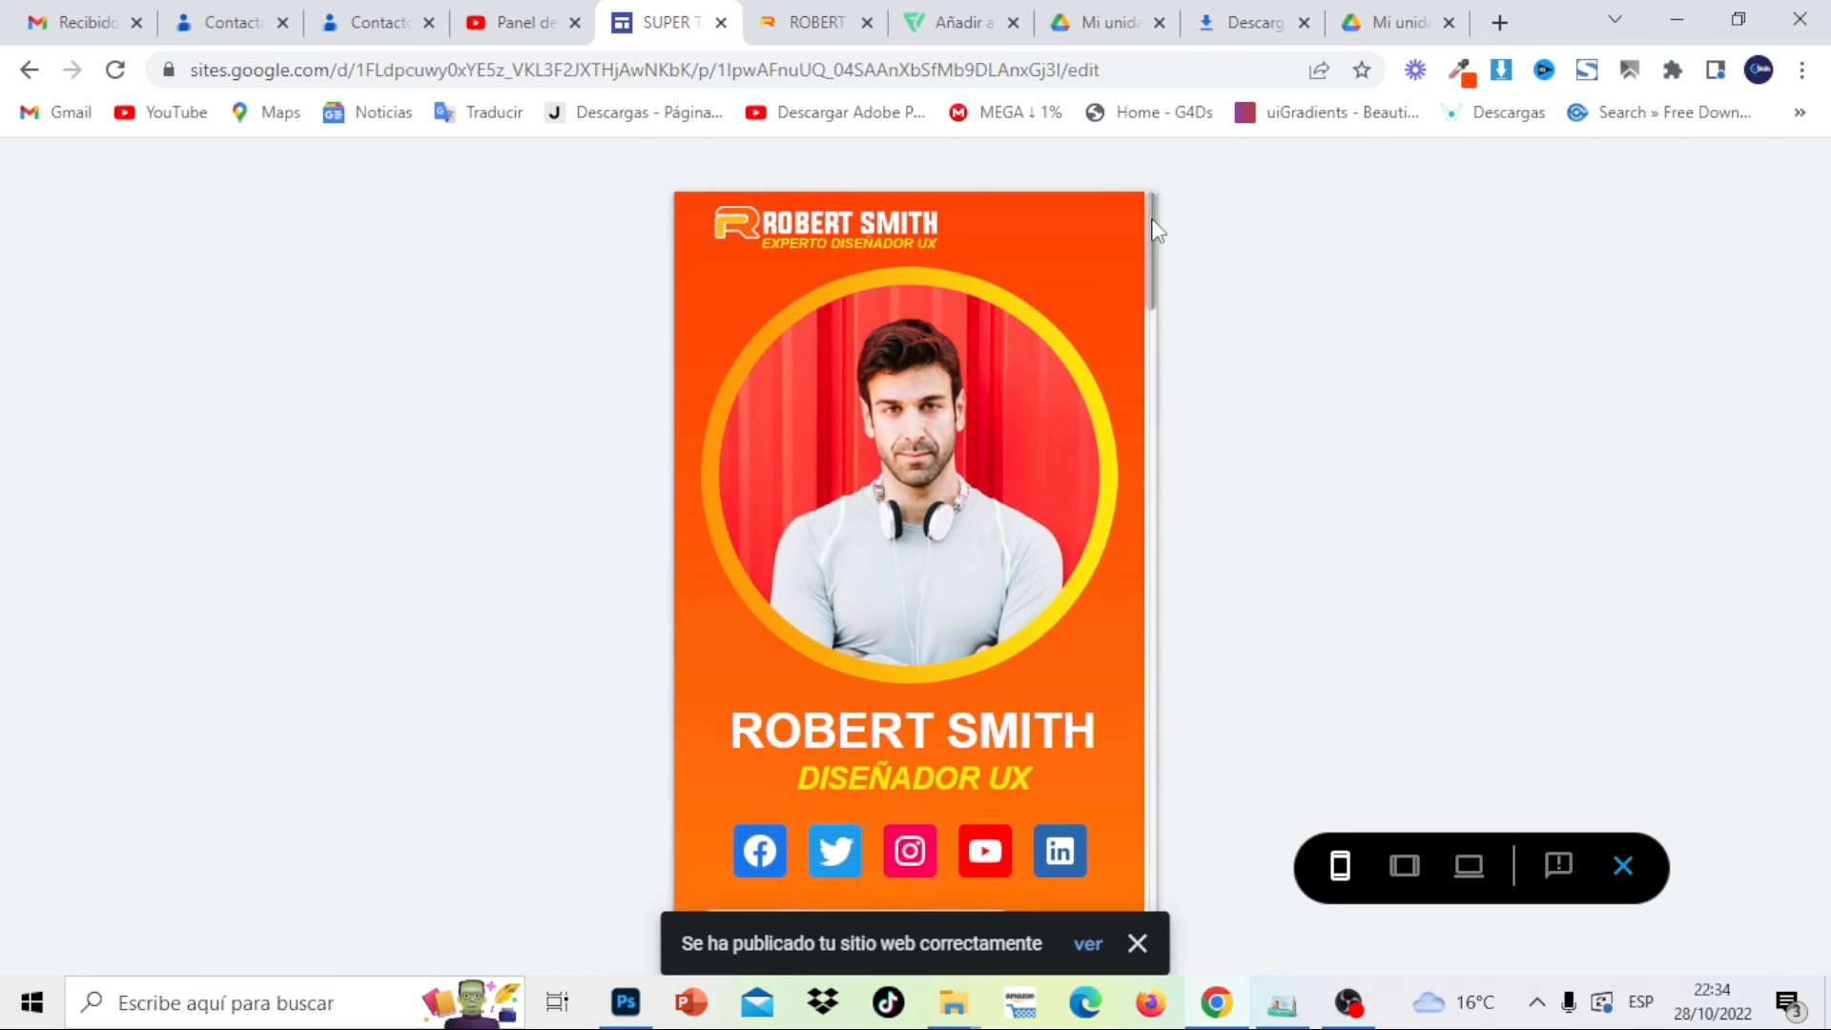
left_click_drag(1154, 229, 1147, 788)
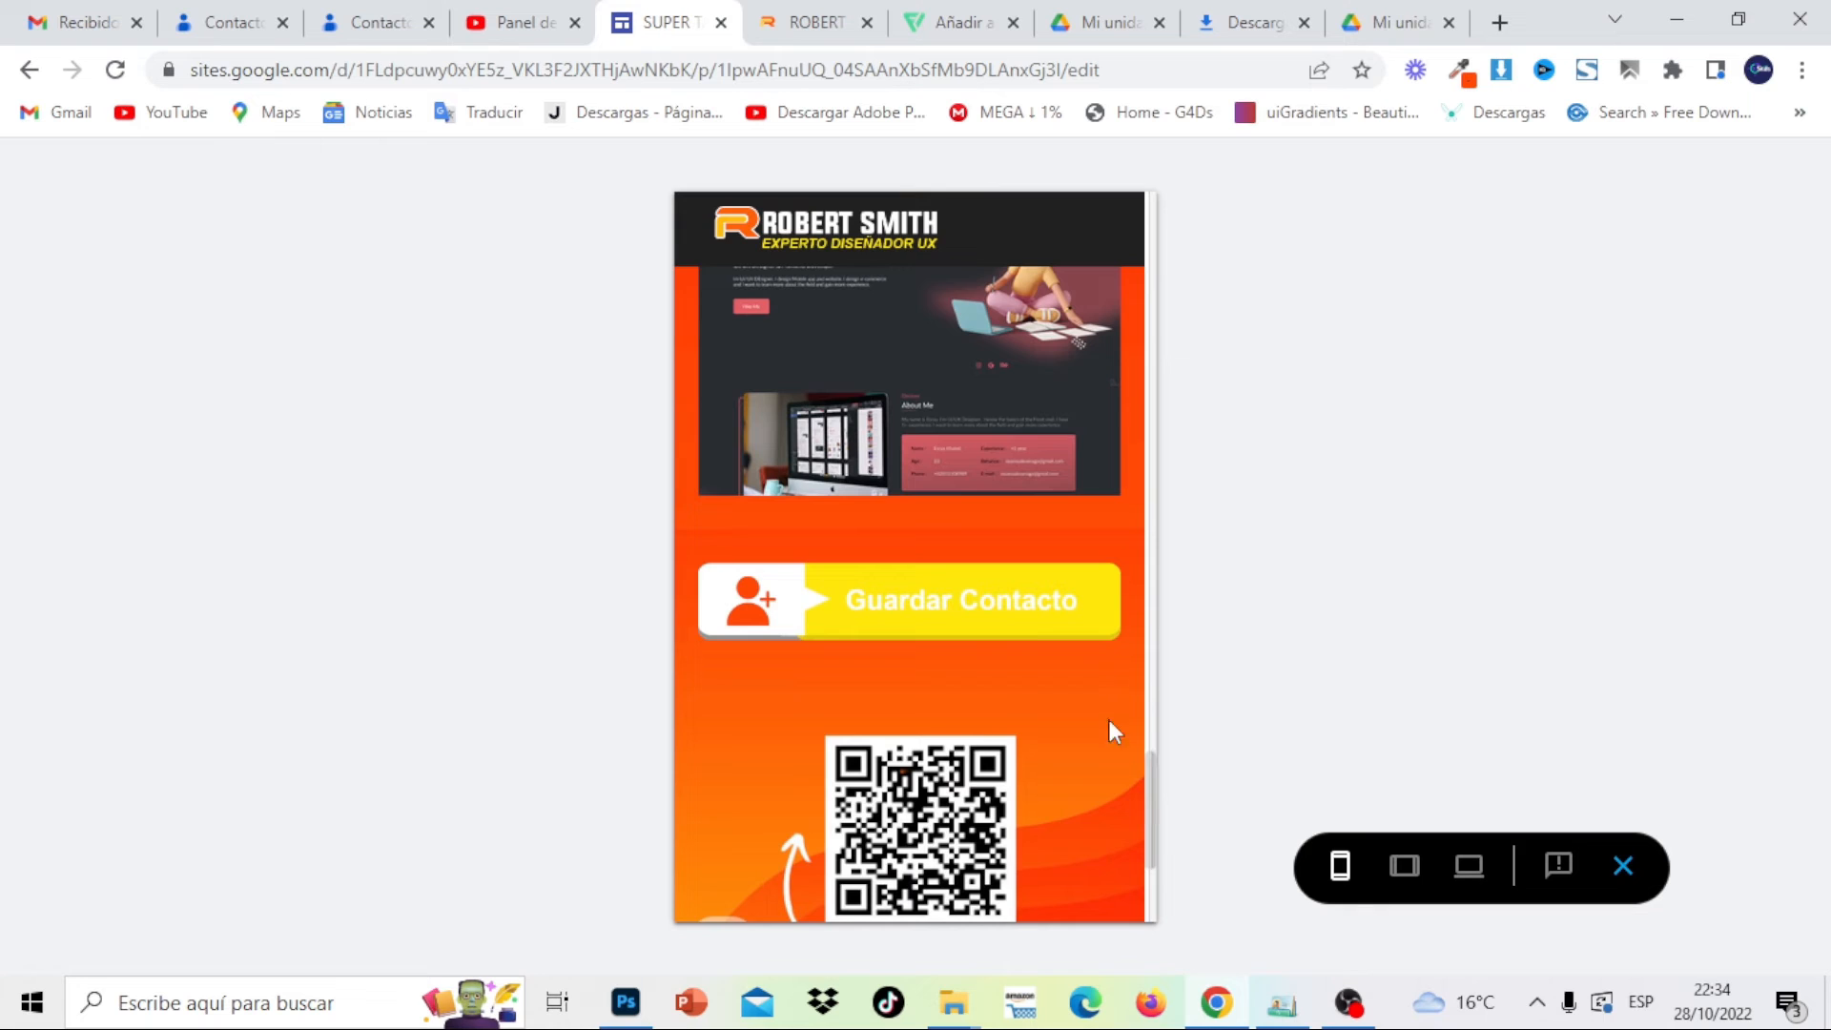
left_click(998, 615)
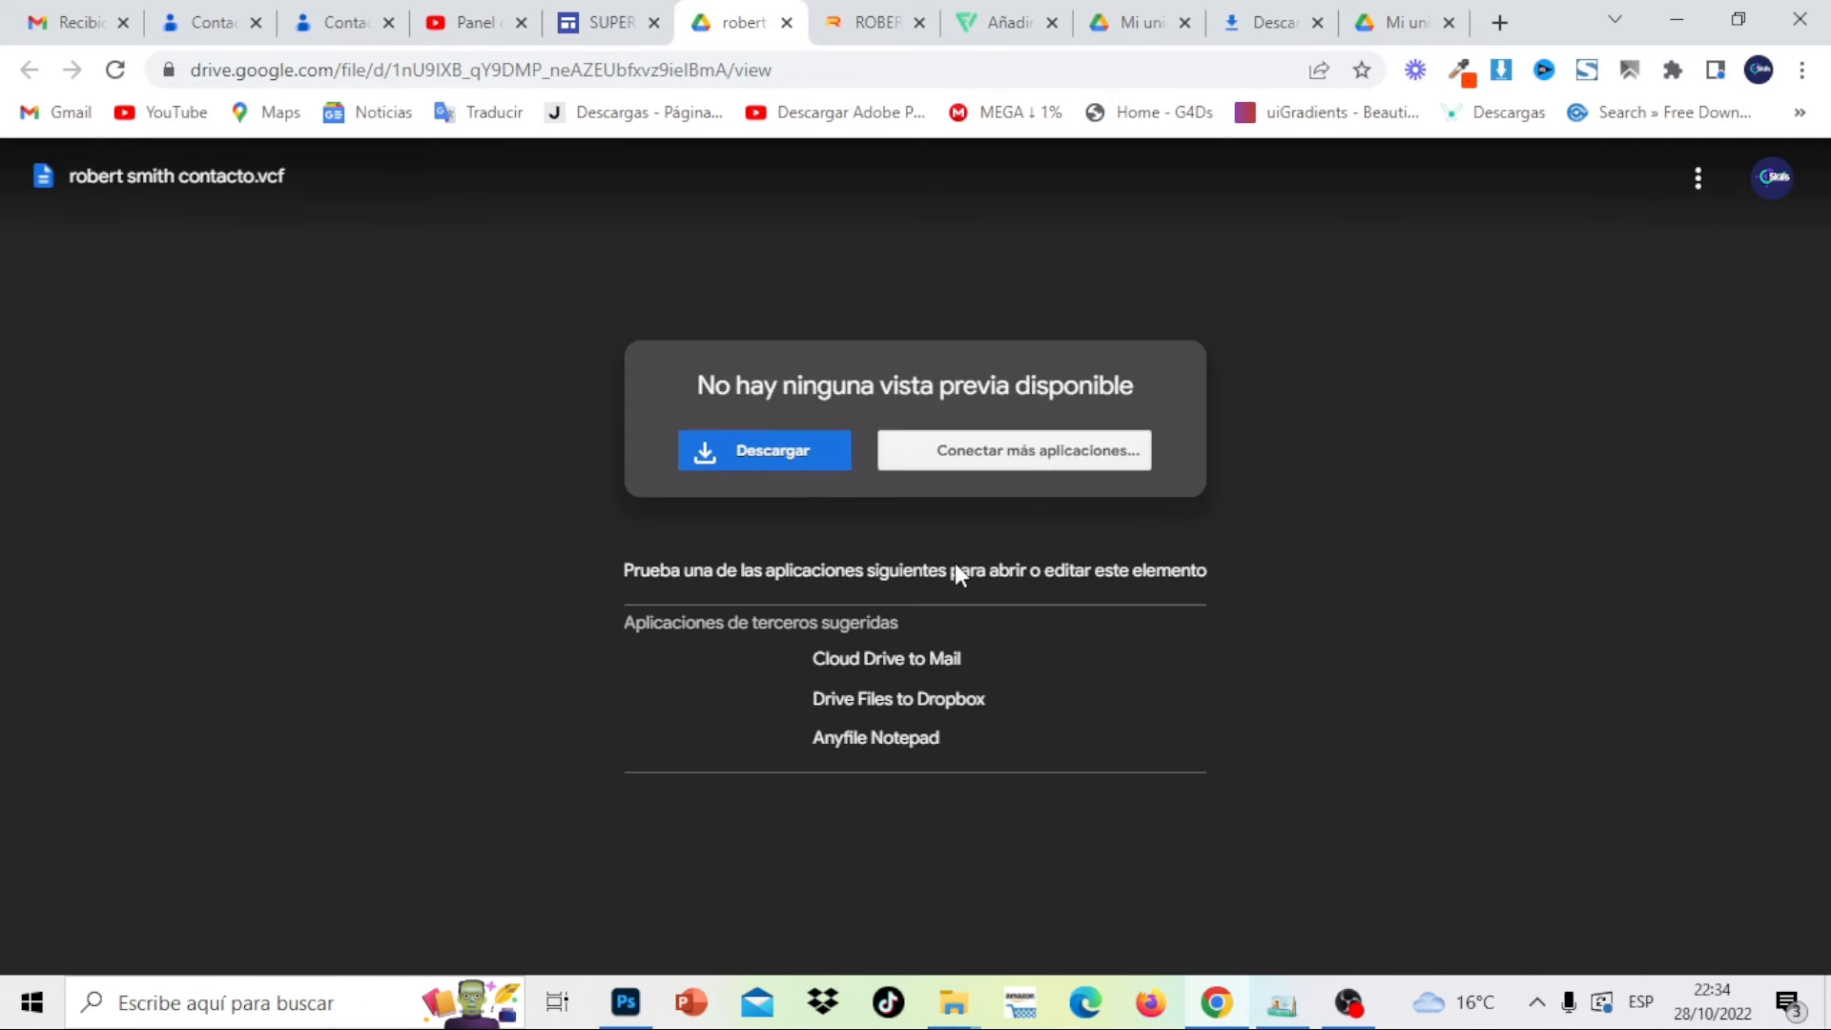
left_click(802, 458)
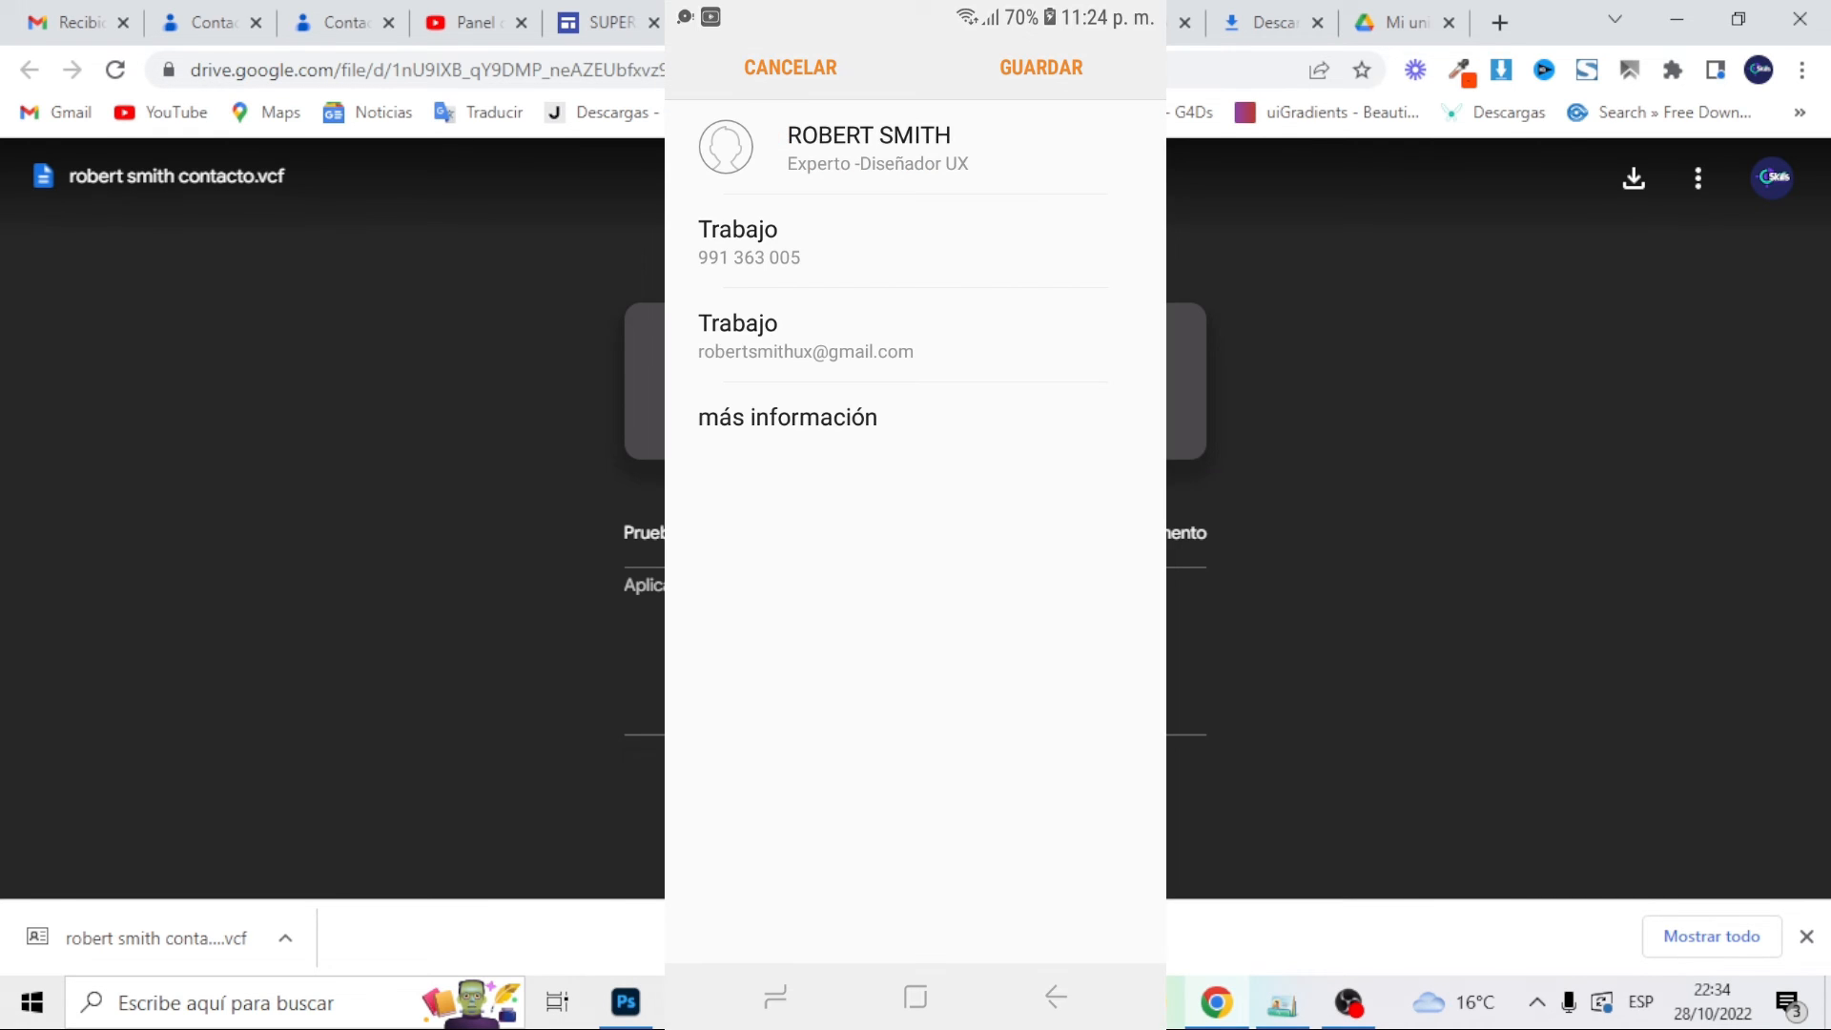
left_click(1712, 936)
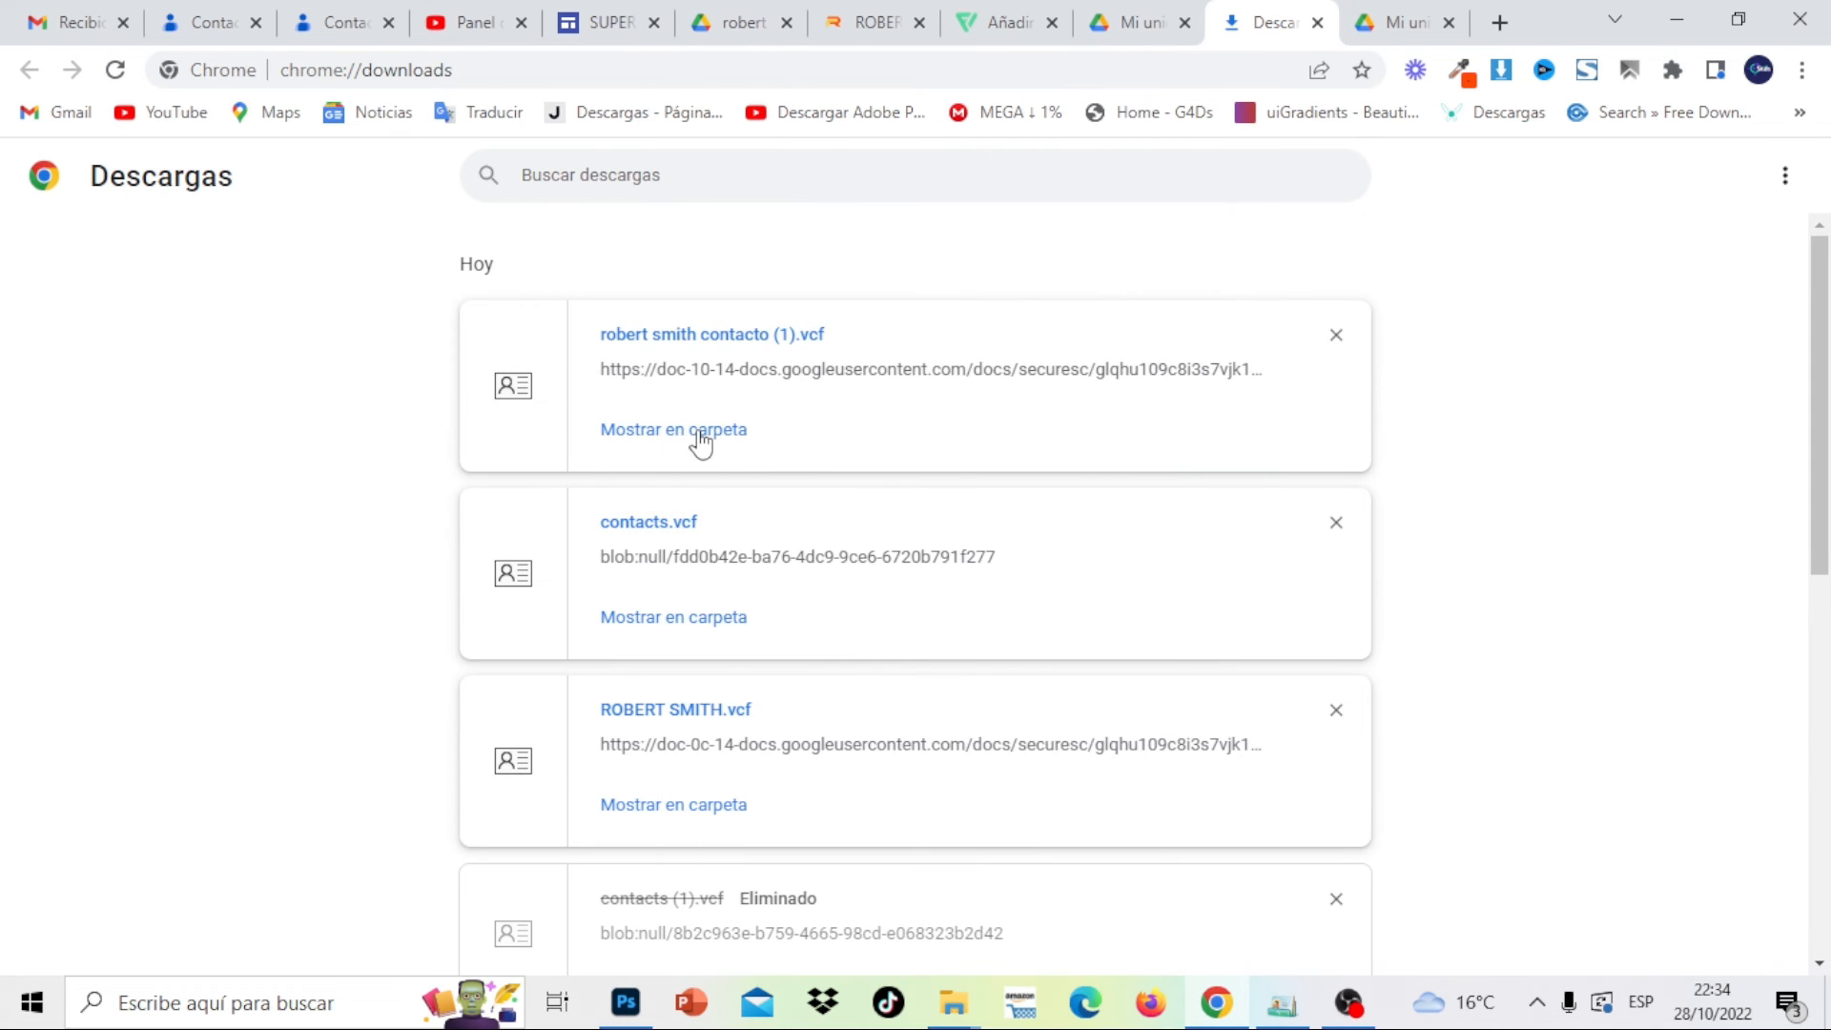
Show the downloaded vCard in the Downloads folder and refresh the listing
left_click(699, 431)
right_click(1149, 505)
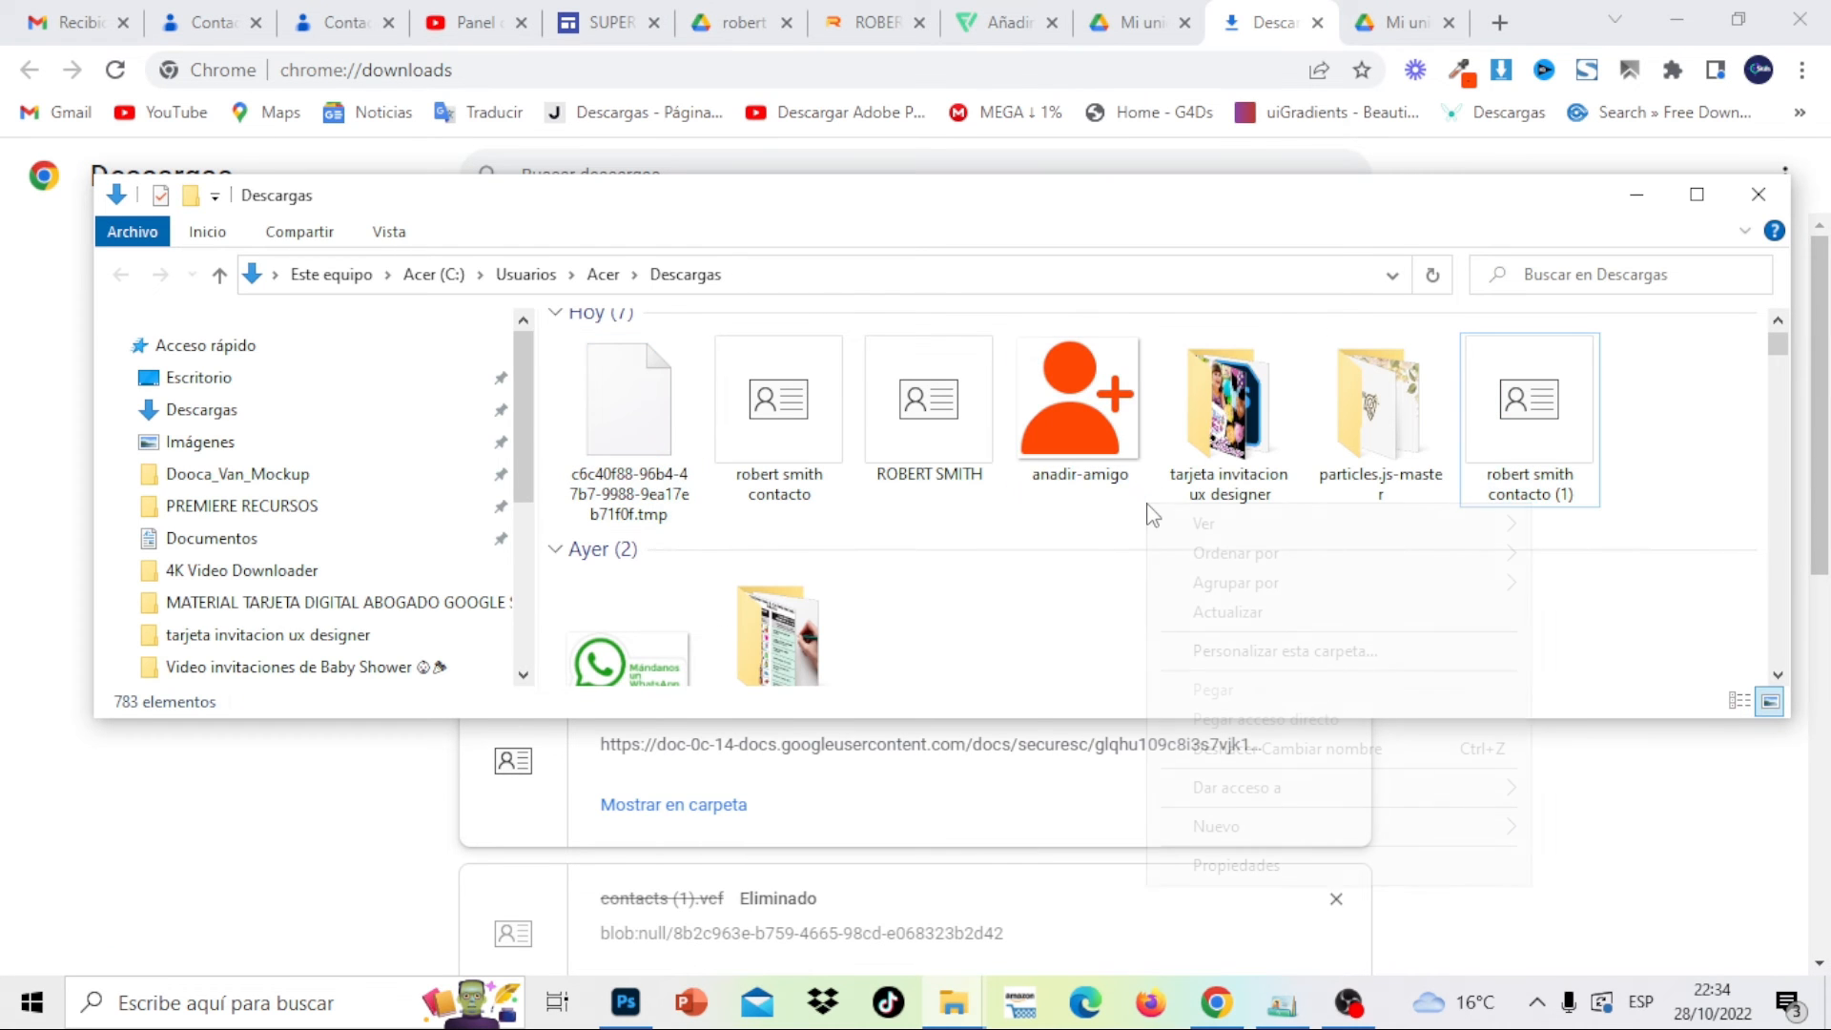
left_click(1230, 612)
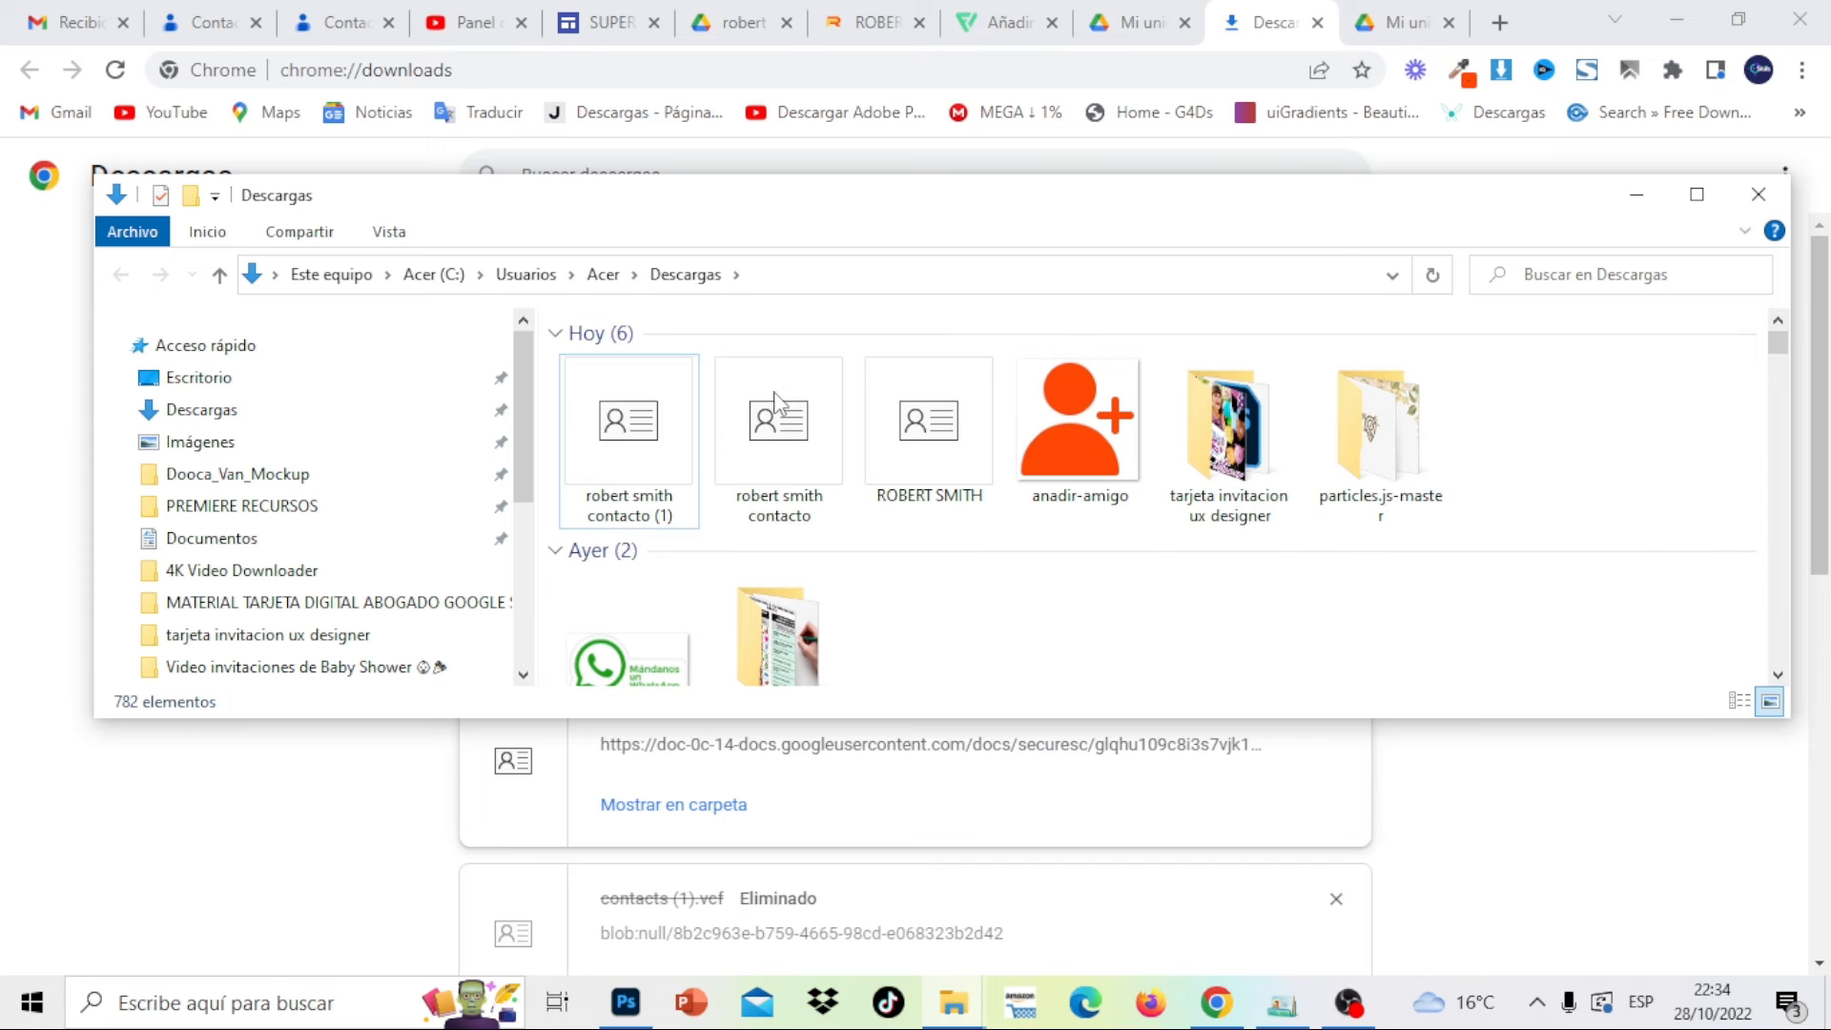
left_click(625, 419)
Open the vCard with Contactos de Windows, add it to contacts, then return to the published site
right_click(620, 421)
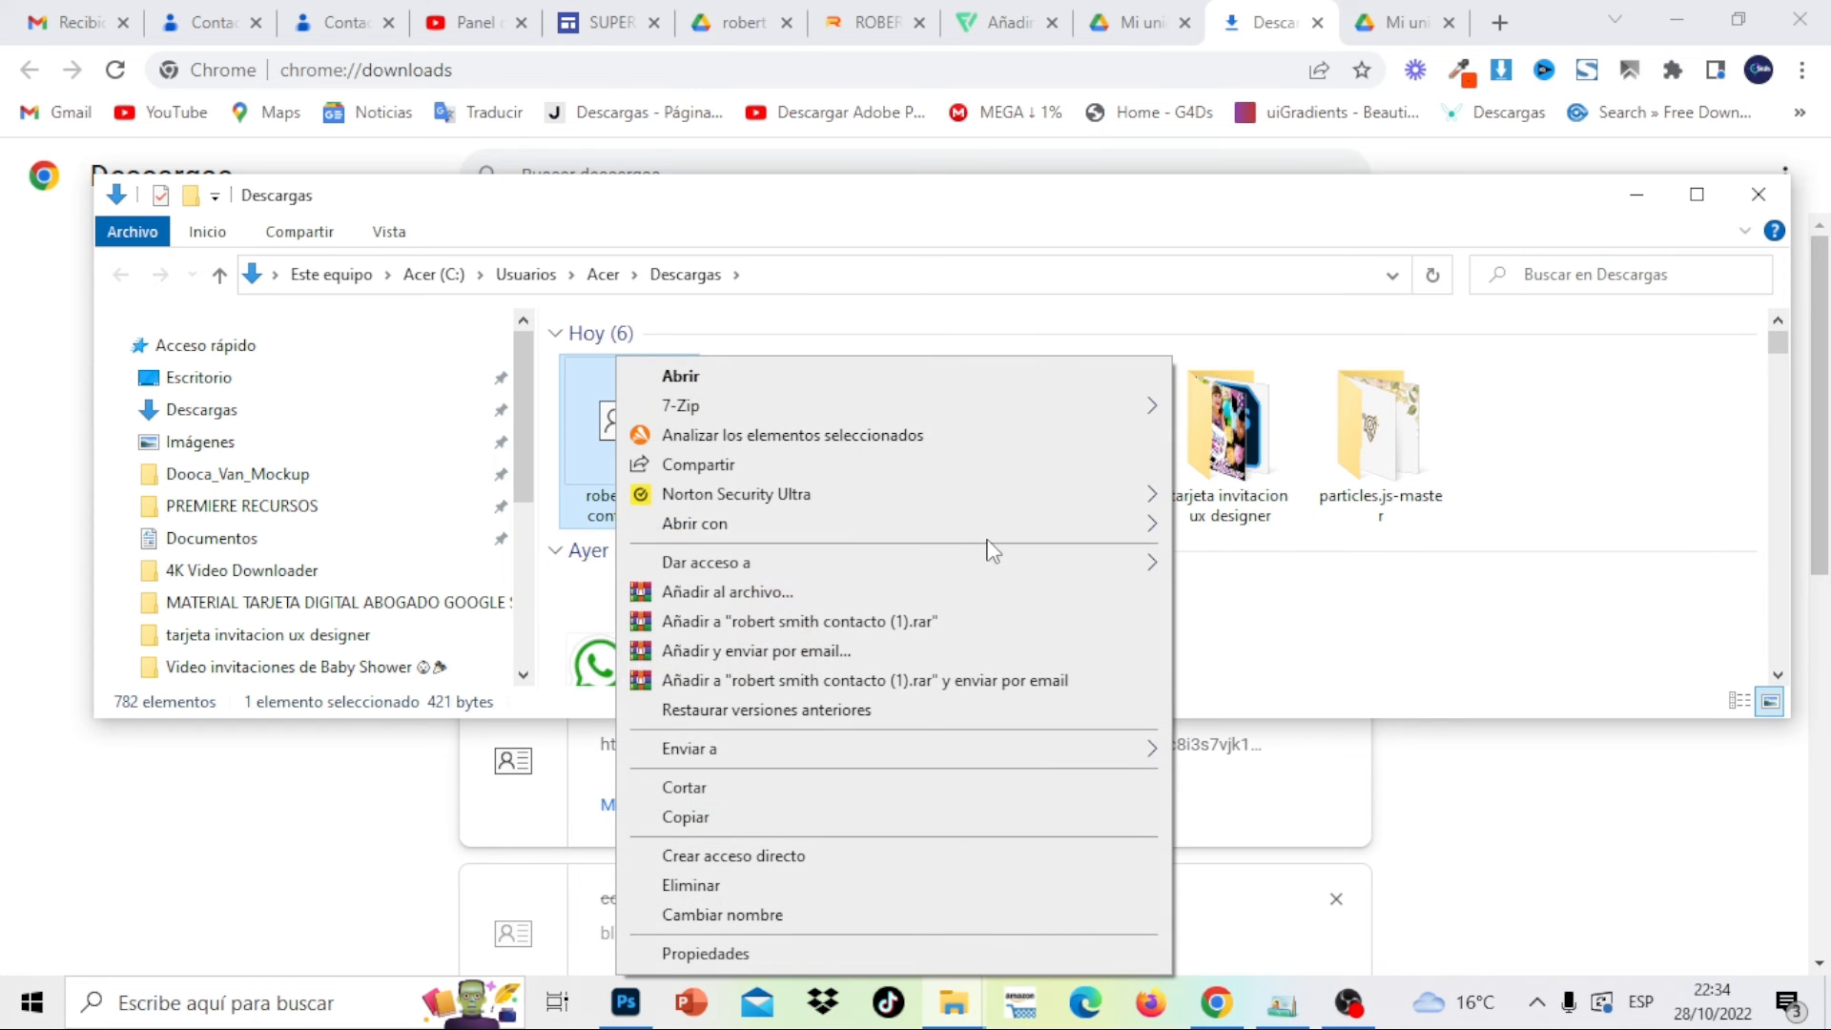
mouse_move(1120, 526)
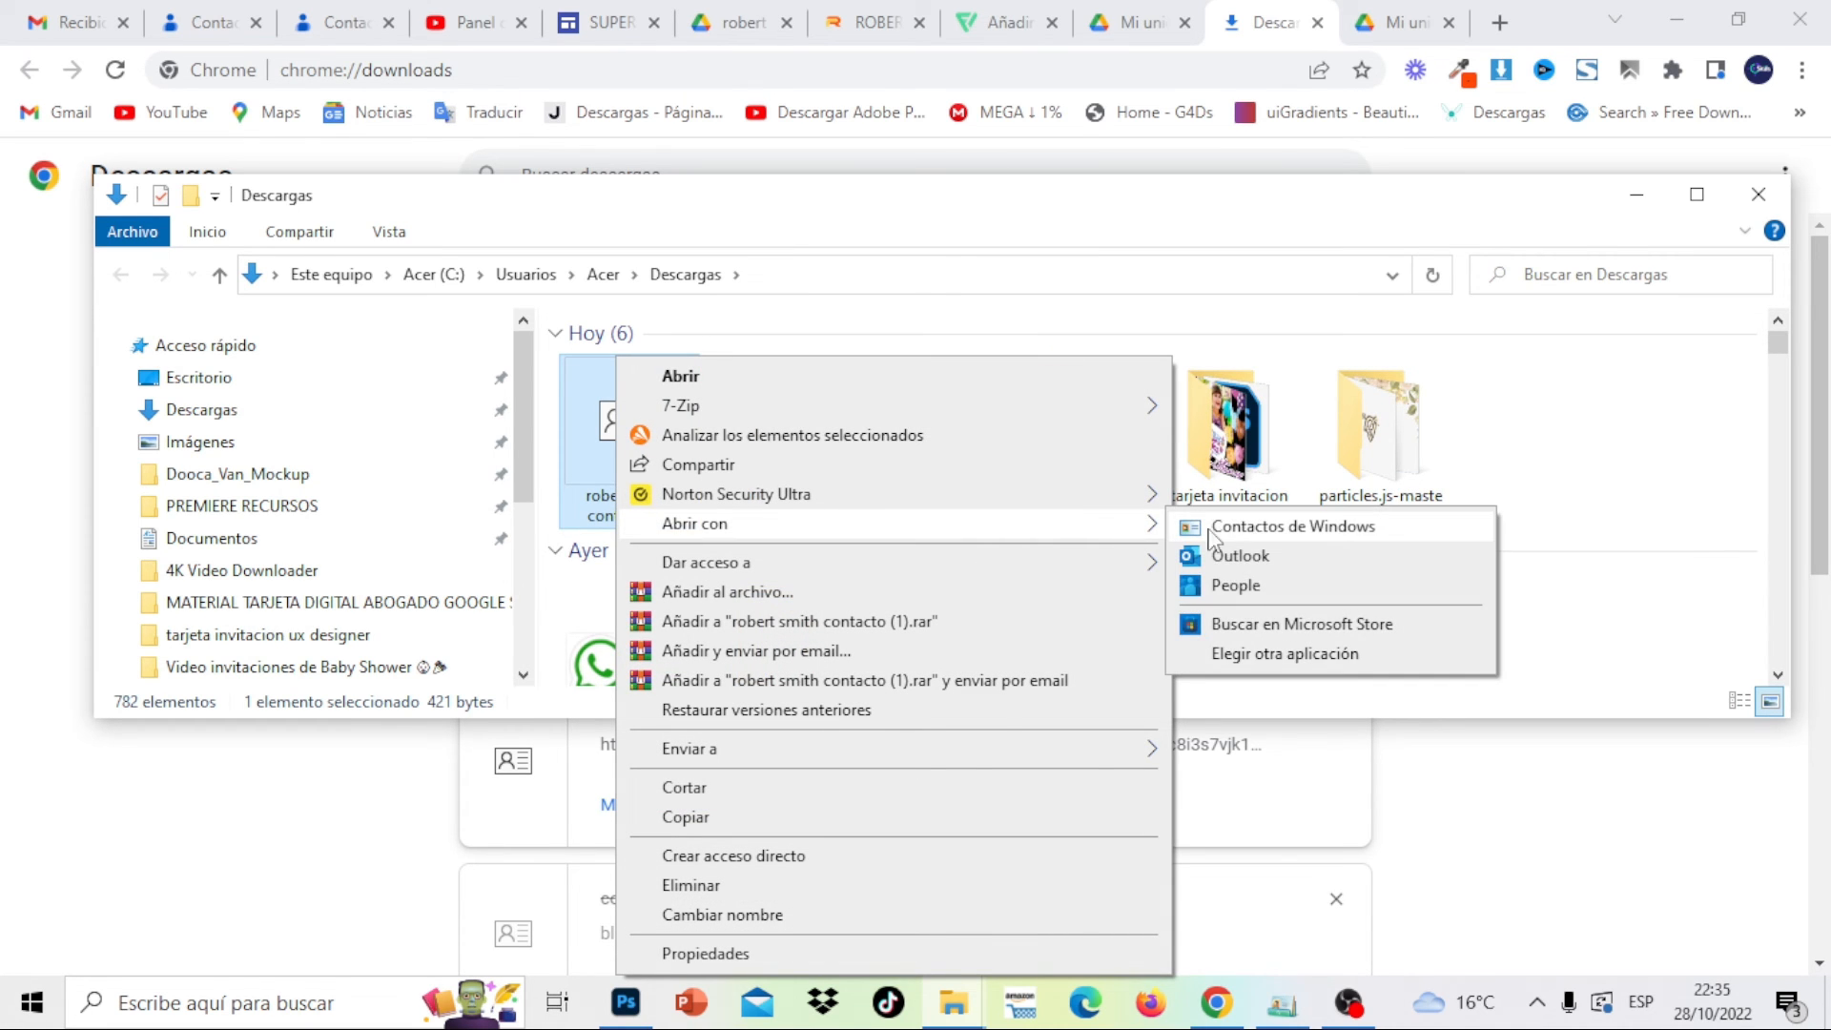
left_click(1245, 553)
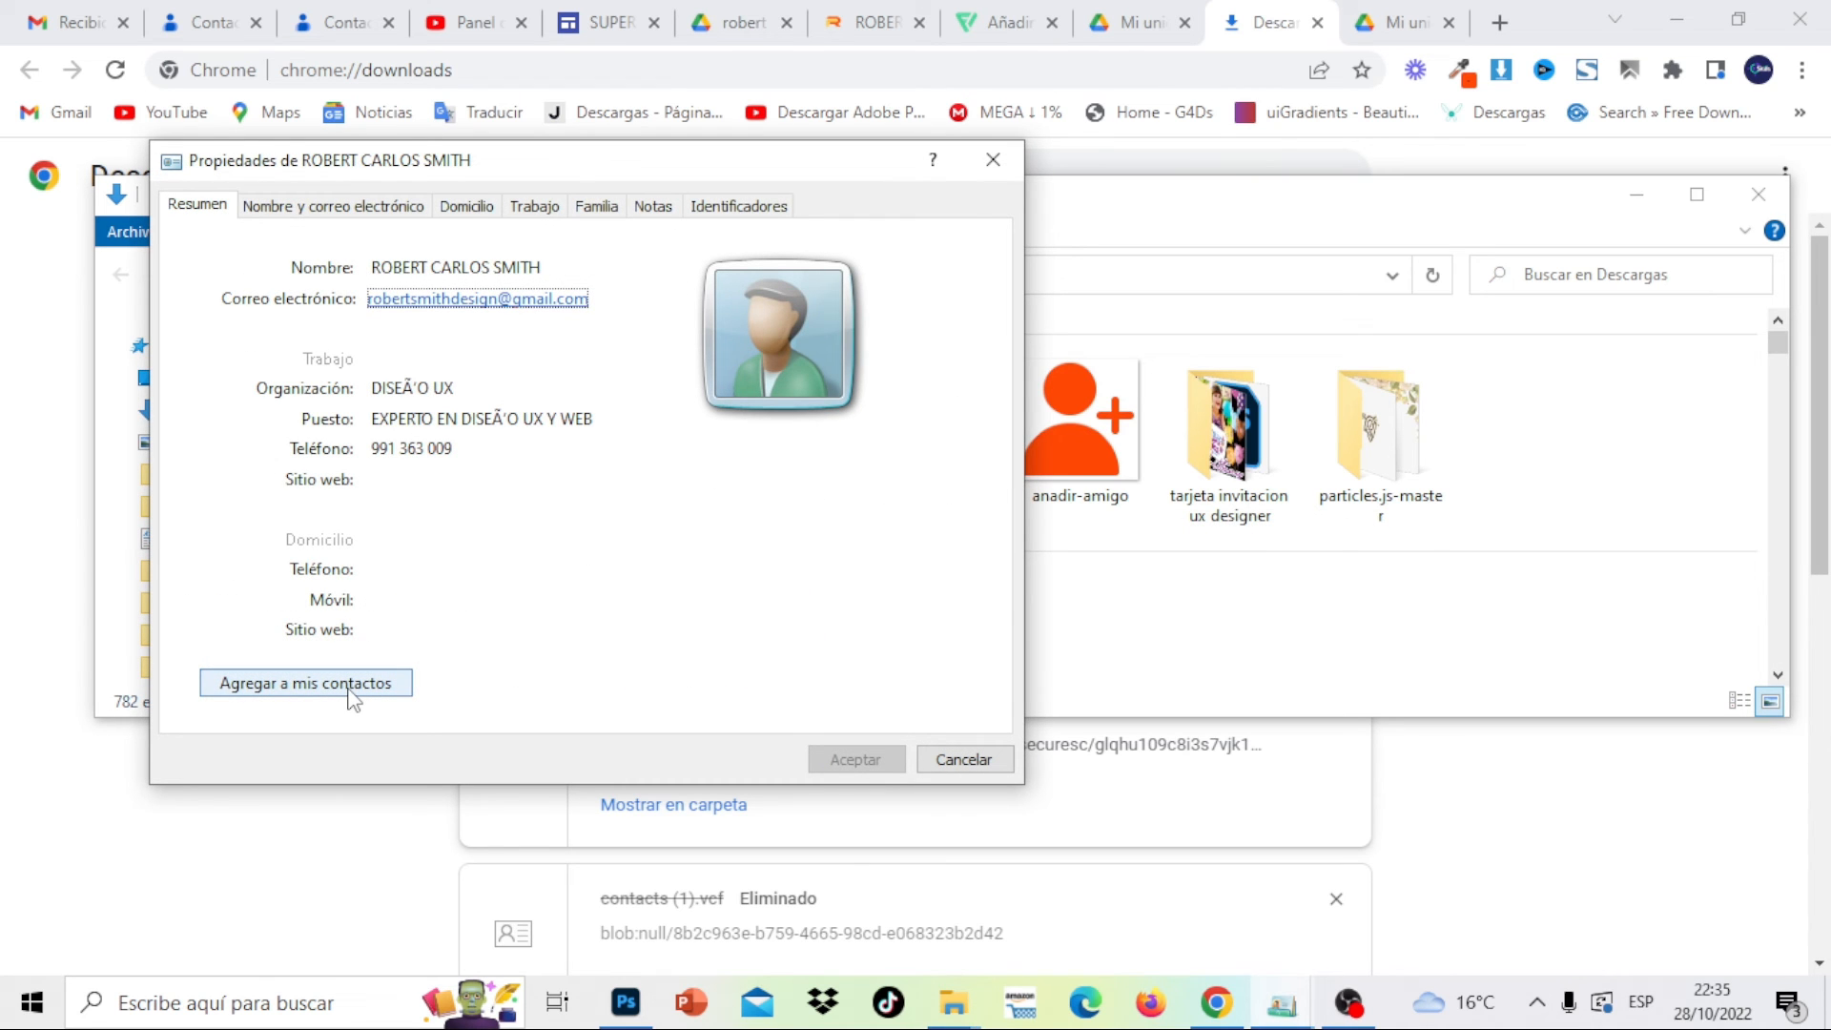
left_click(350, 694)
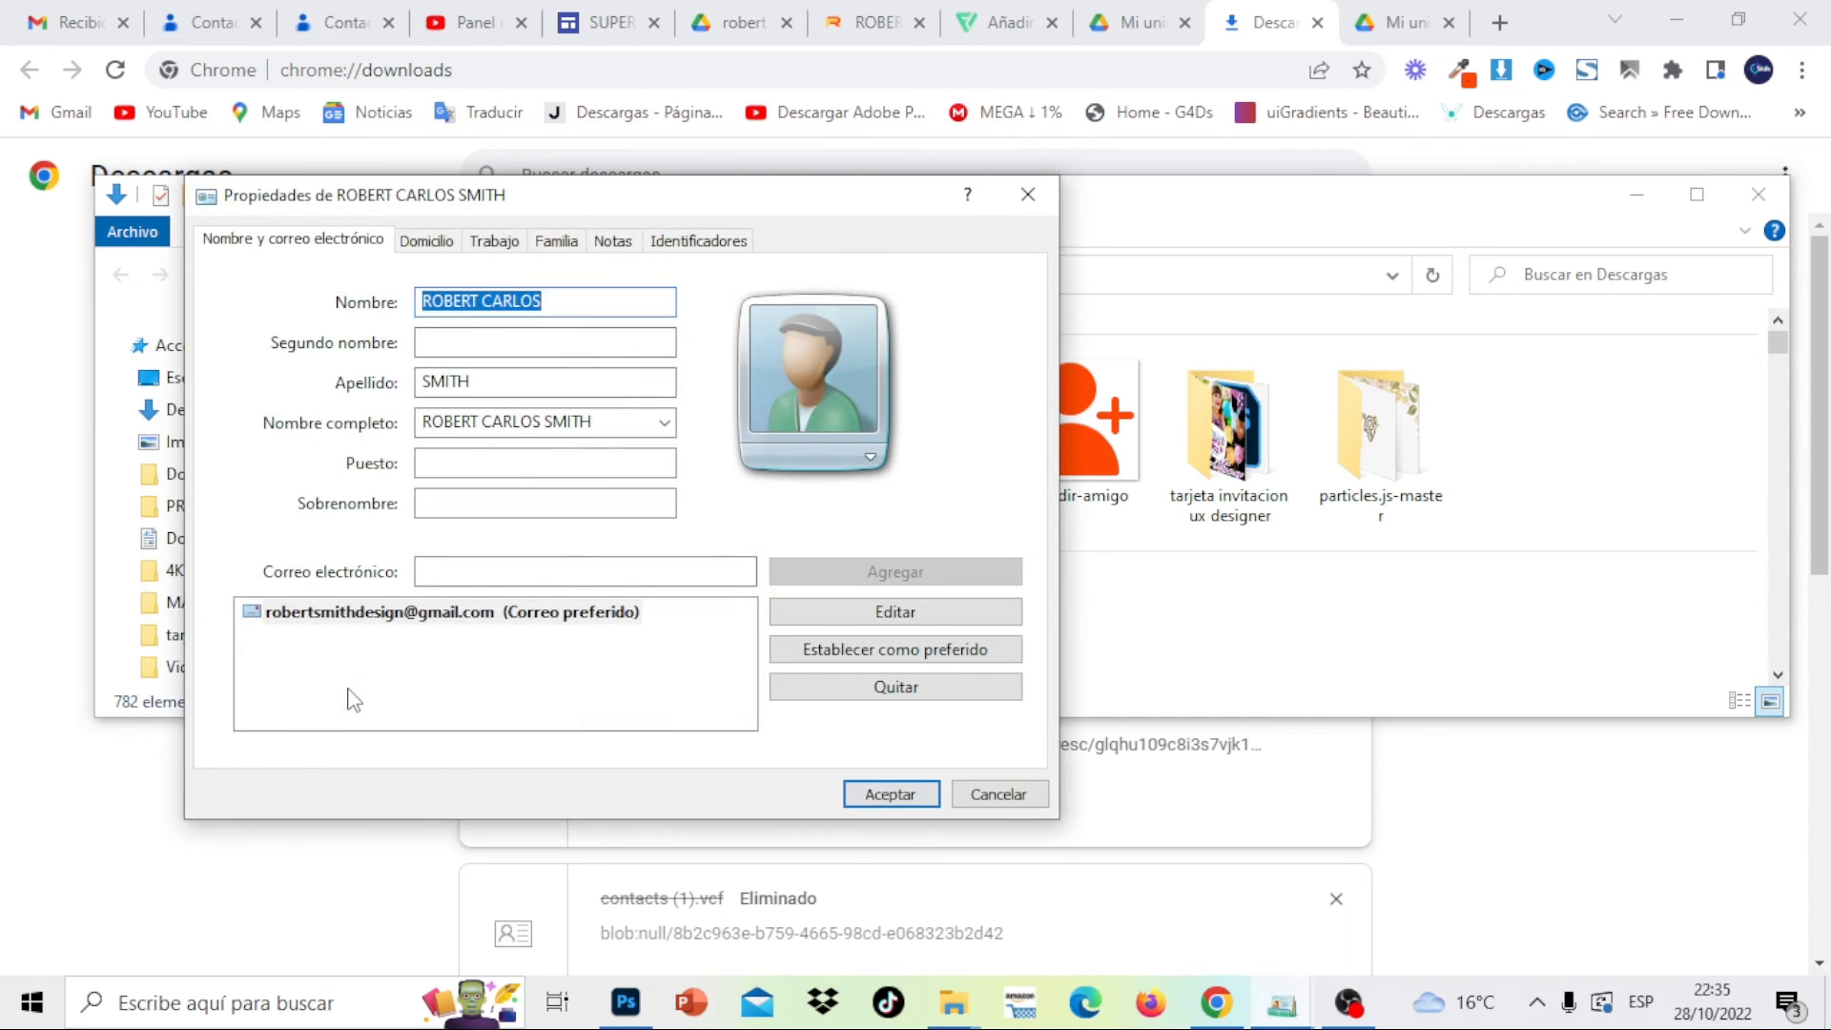
left_click(534, 349)
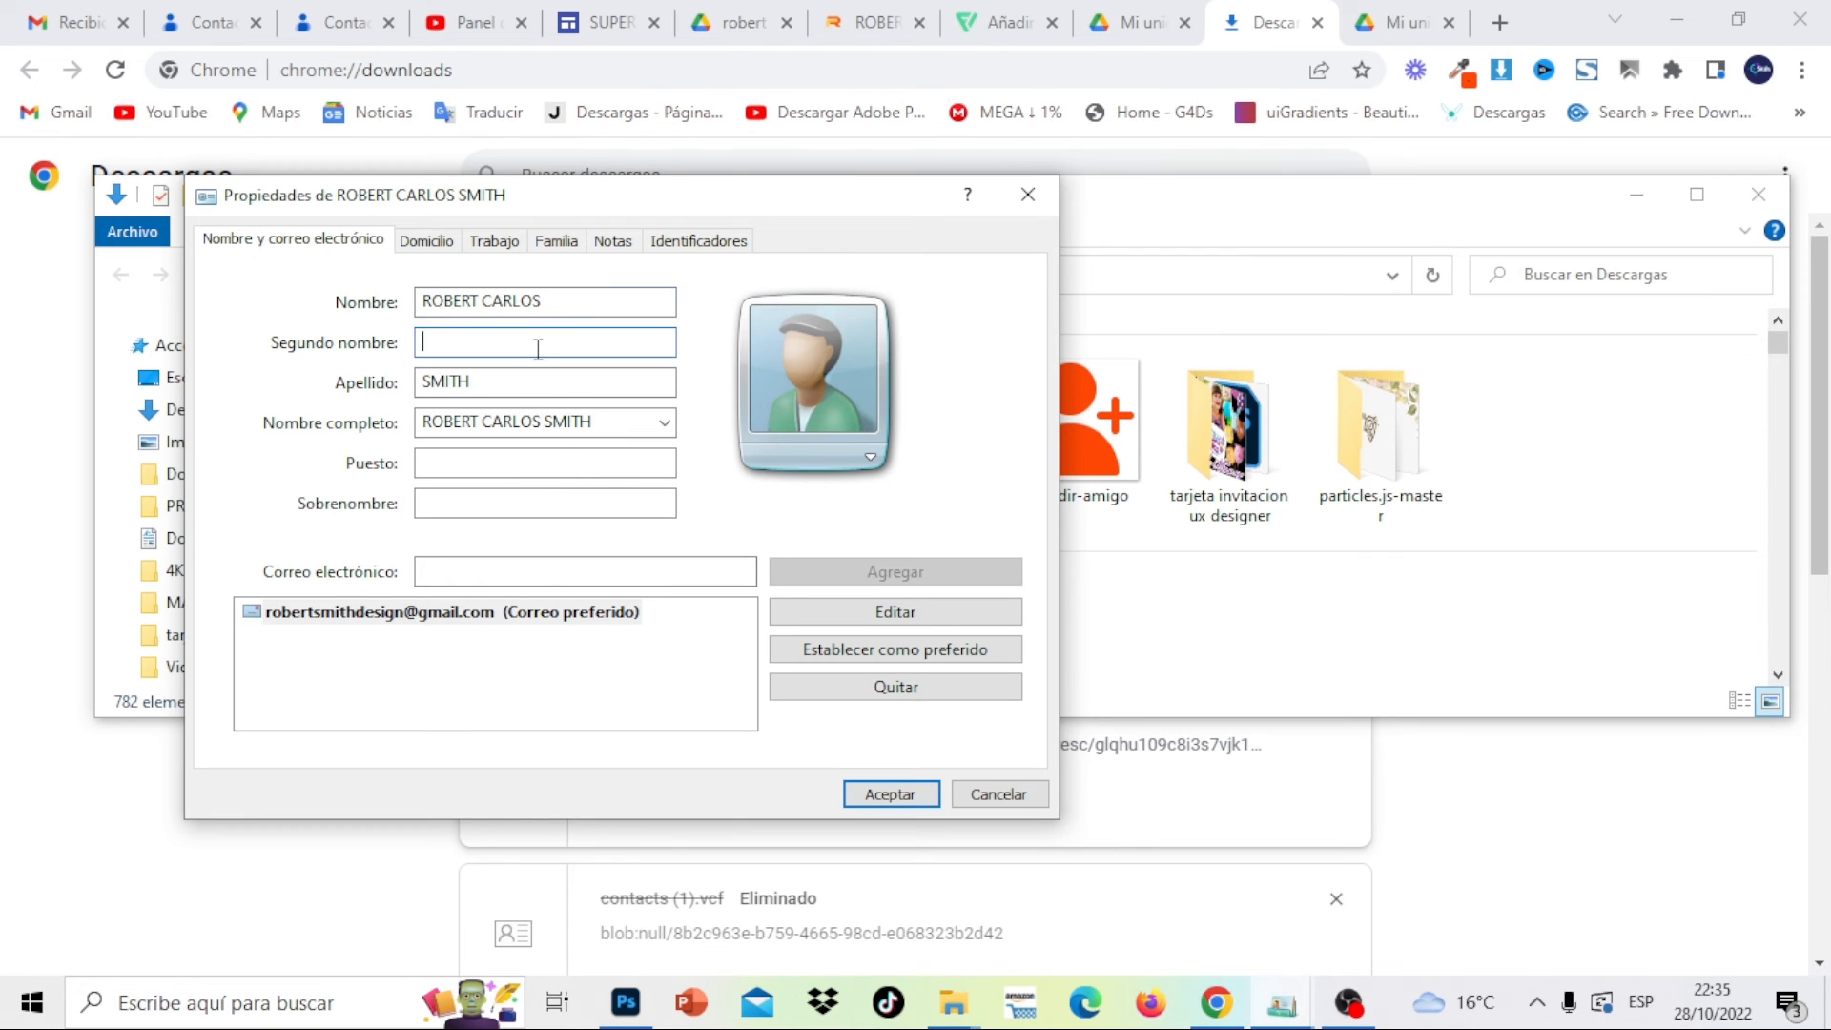
left_click(919, 796)
left_click(1638, 193)
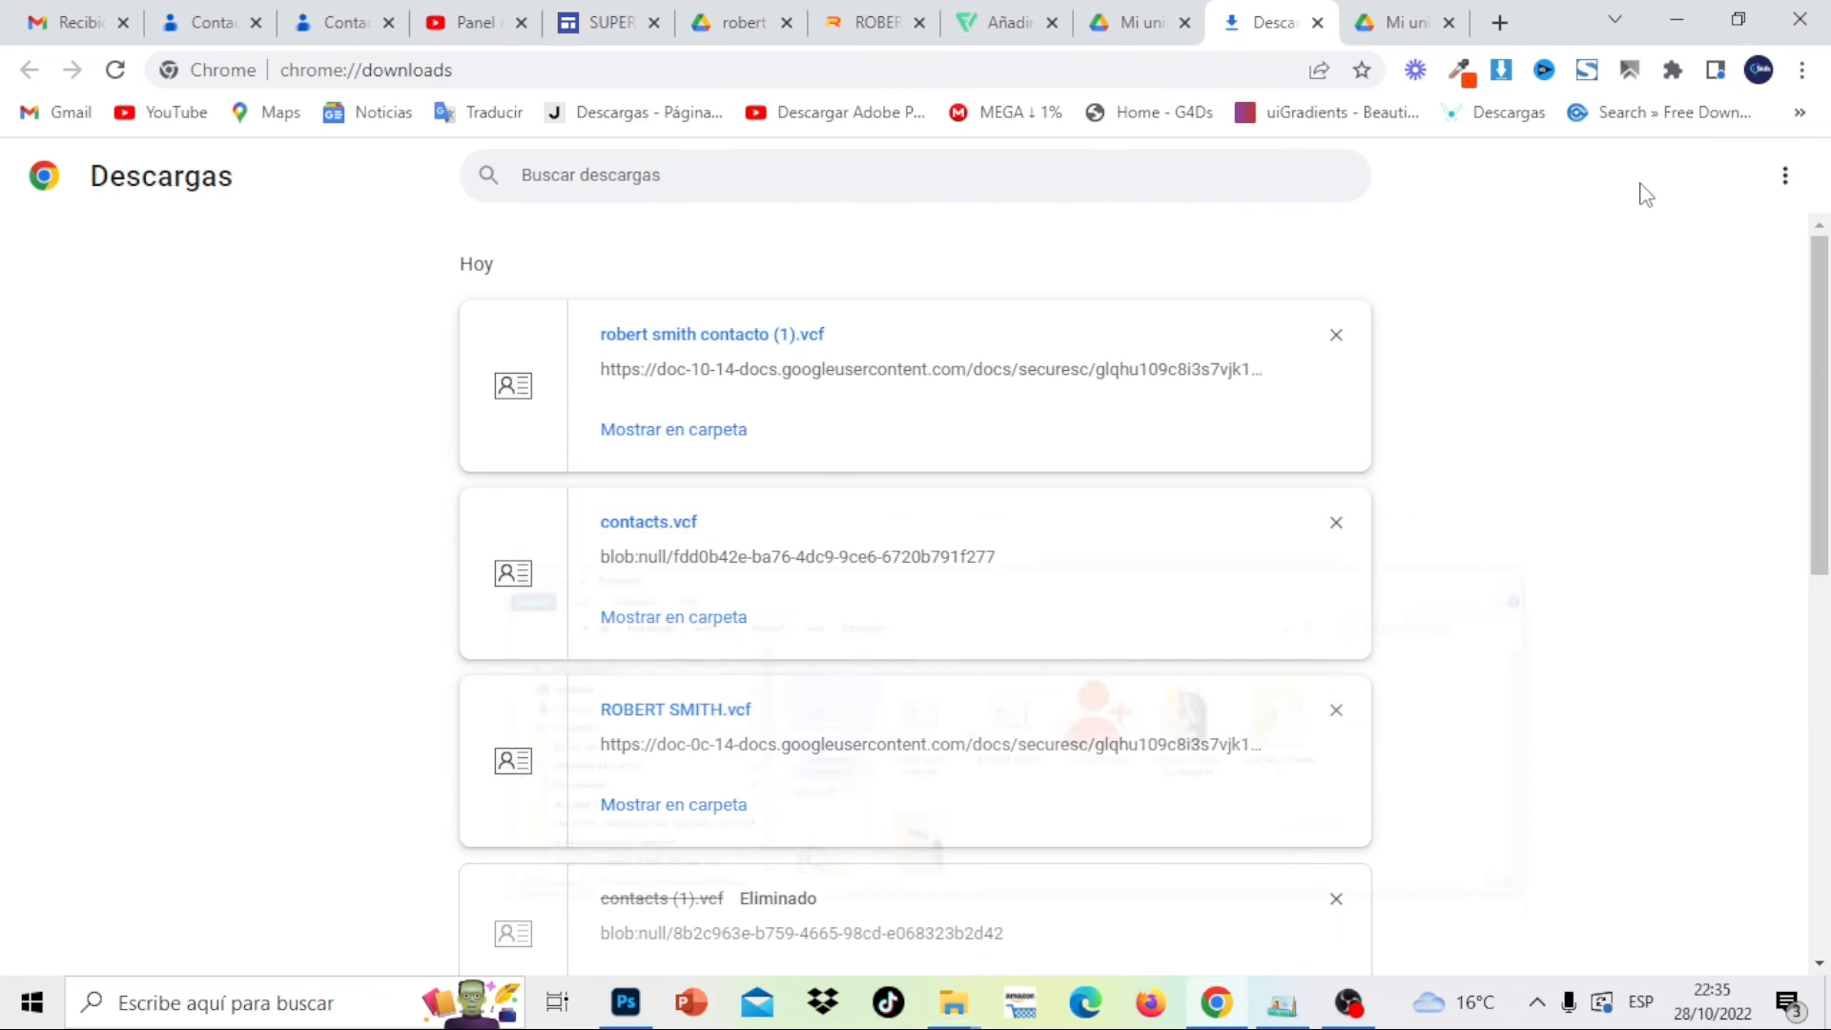
left_click(830, 11)
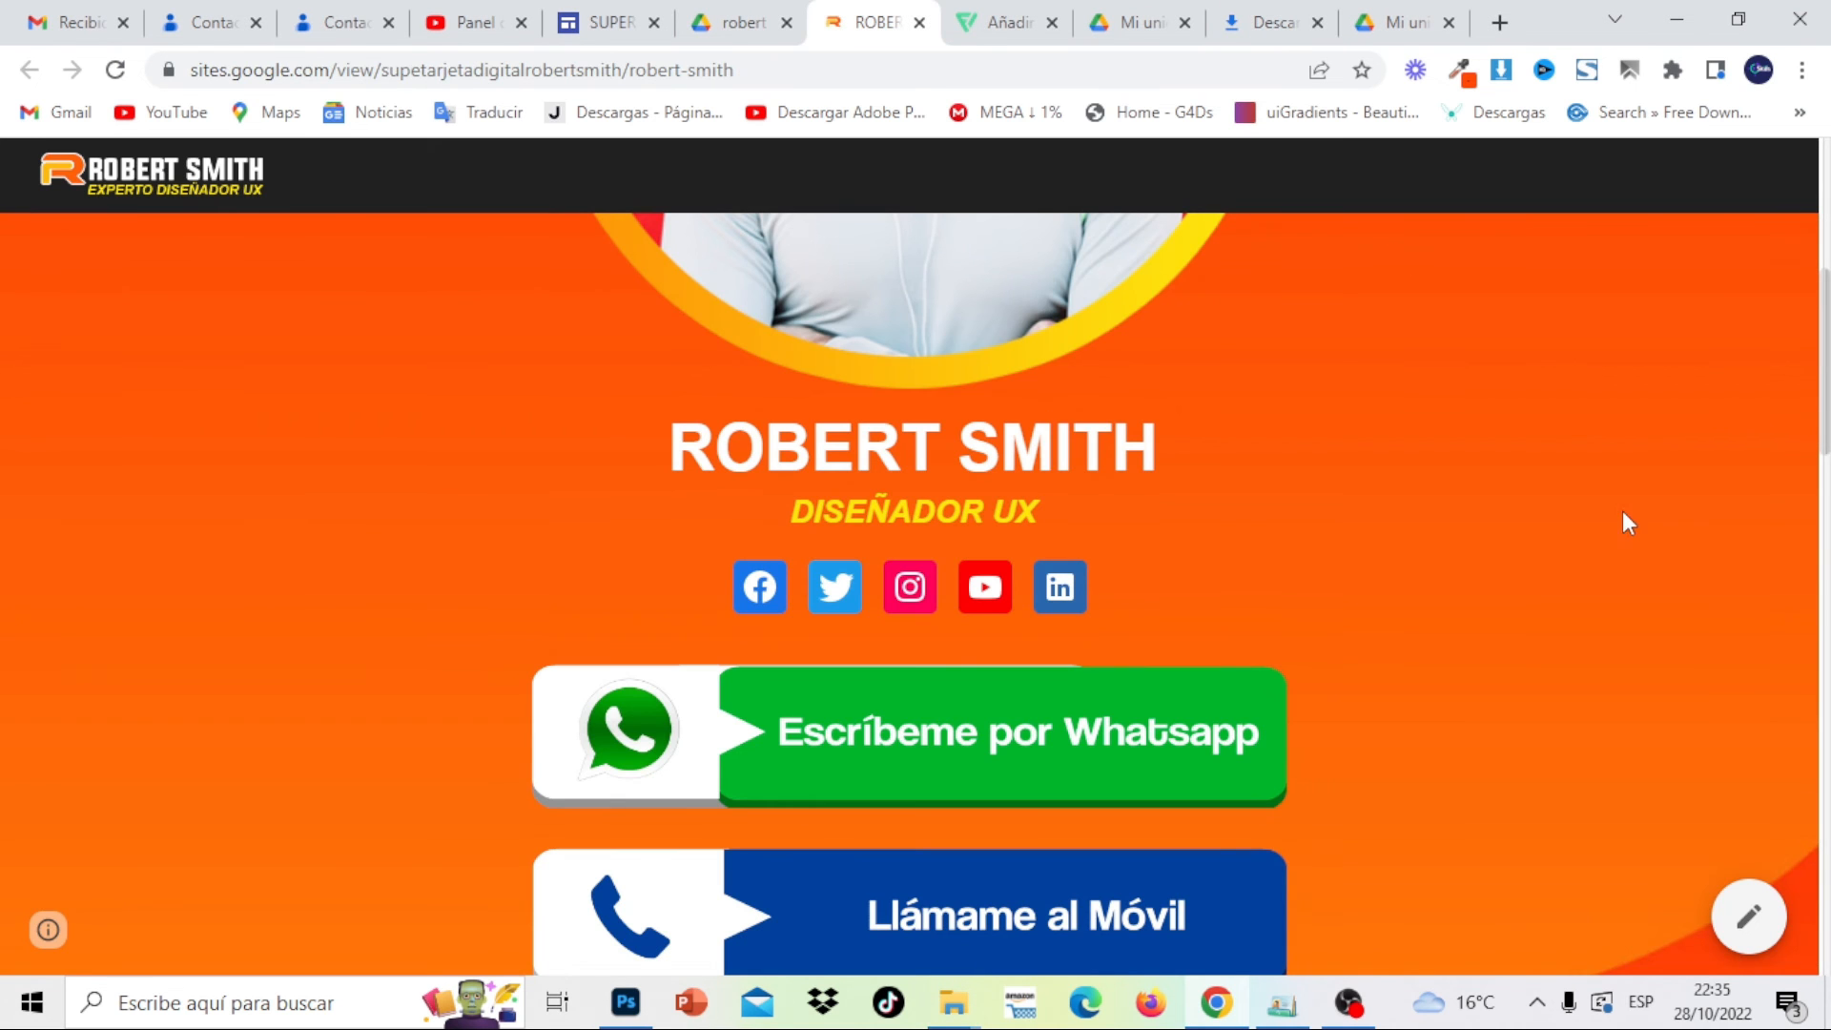
Scroll through the published card, then scroll the editor's mobile preview
left_click_drag(1825, 364, 1827, 885)
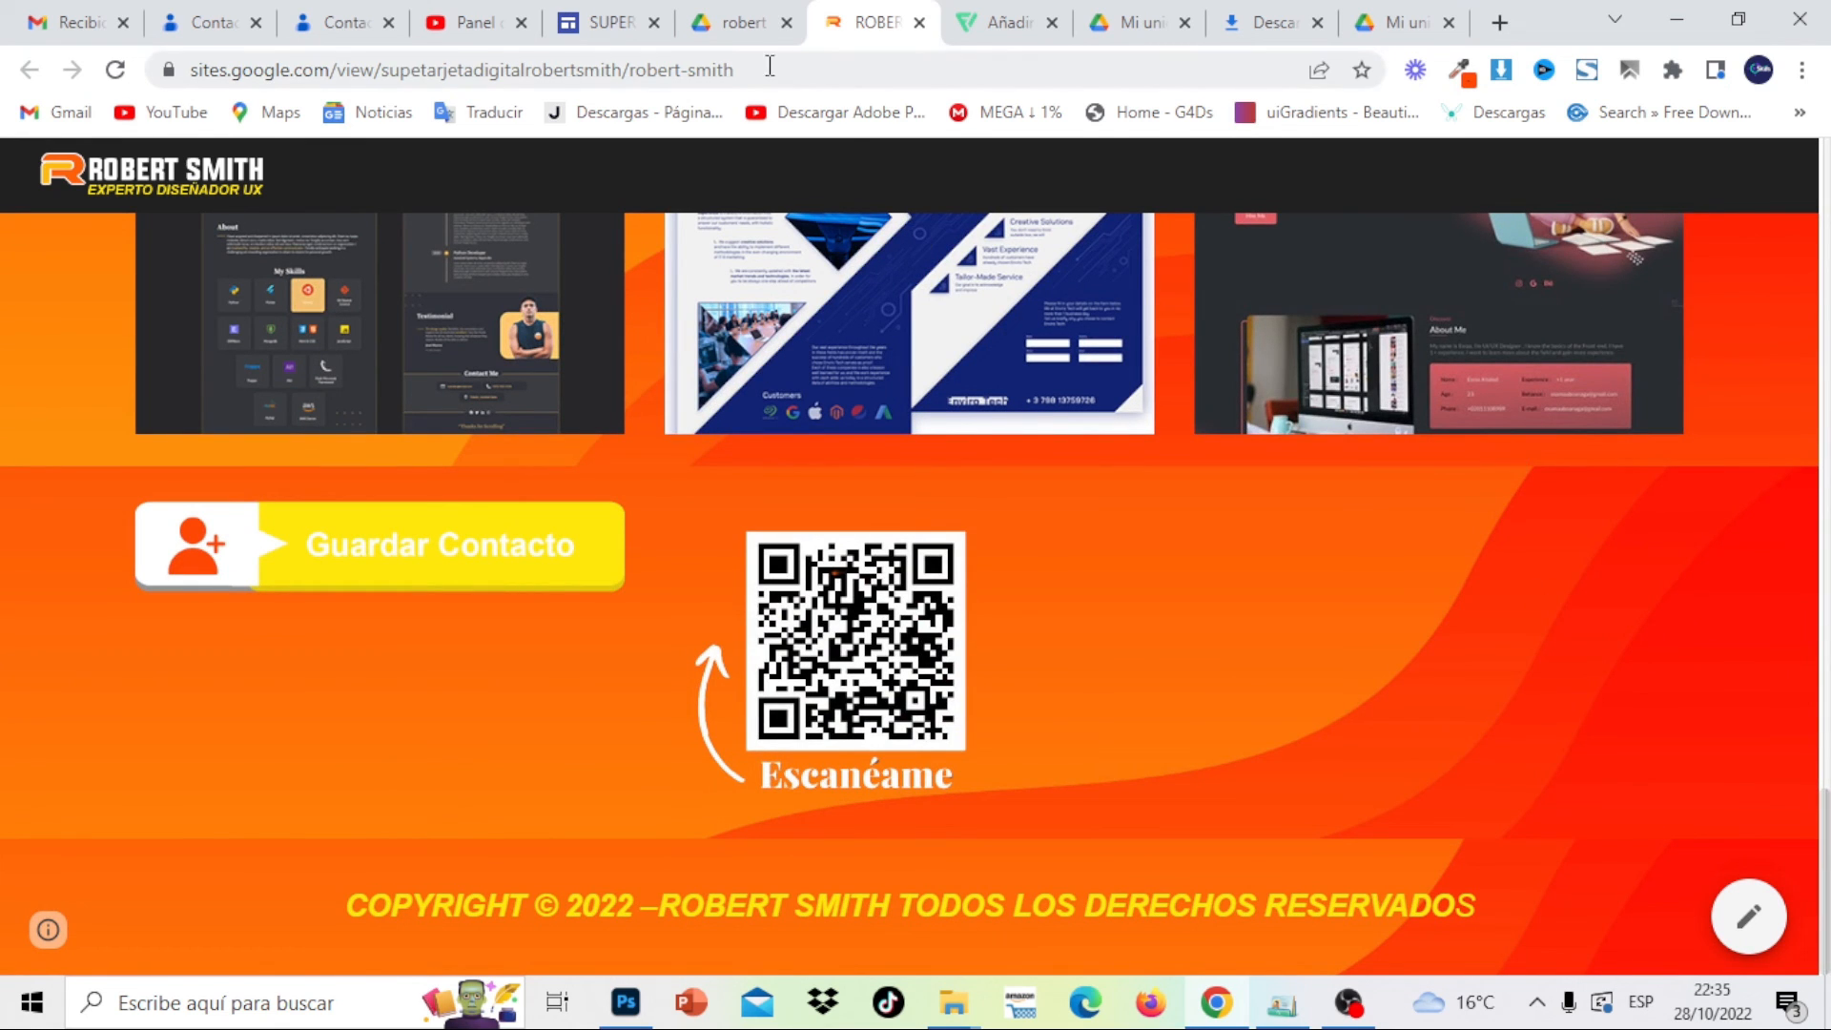
left_click(615, 24)
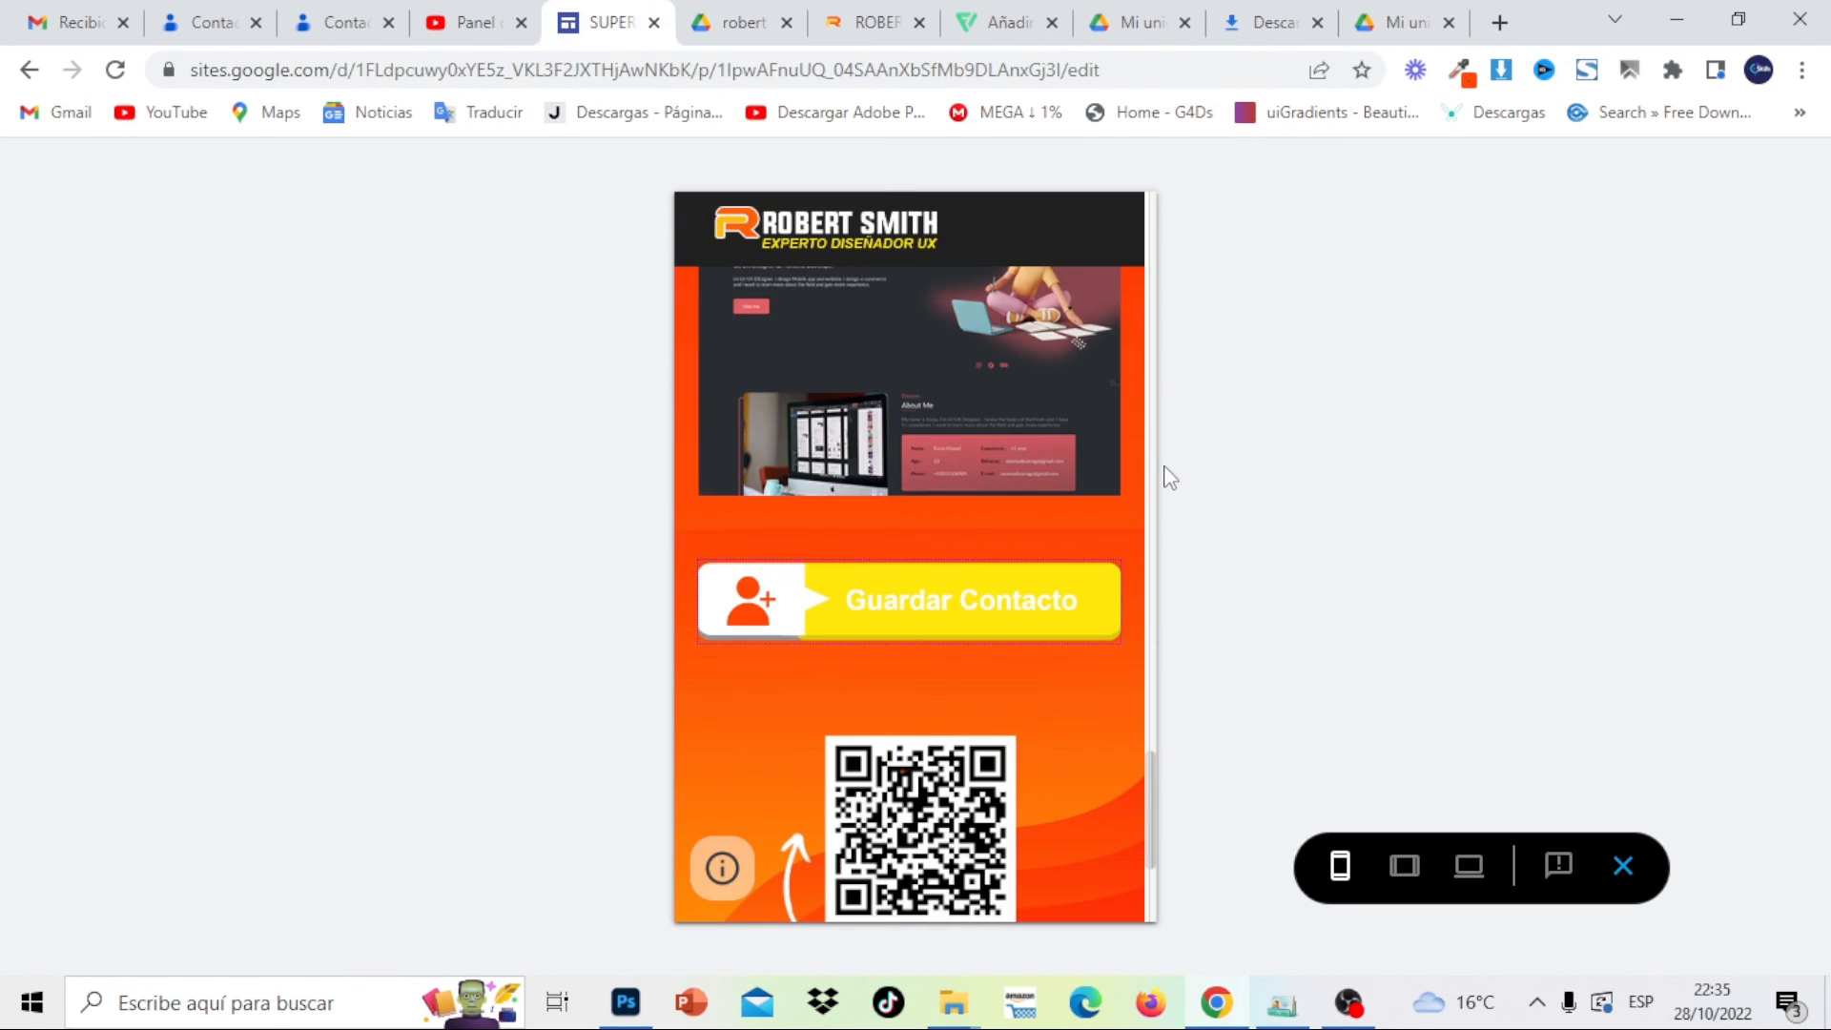
left_click_drag(1152, 789, 1148, 399)
Expand and collapse ACERCA DE MI and MIS SERVICIOS, then expand MI PORTAFOLIO
left_click(1095, 310)
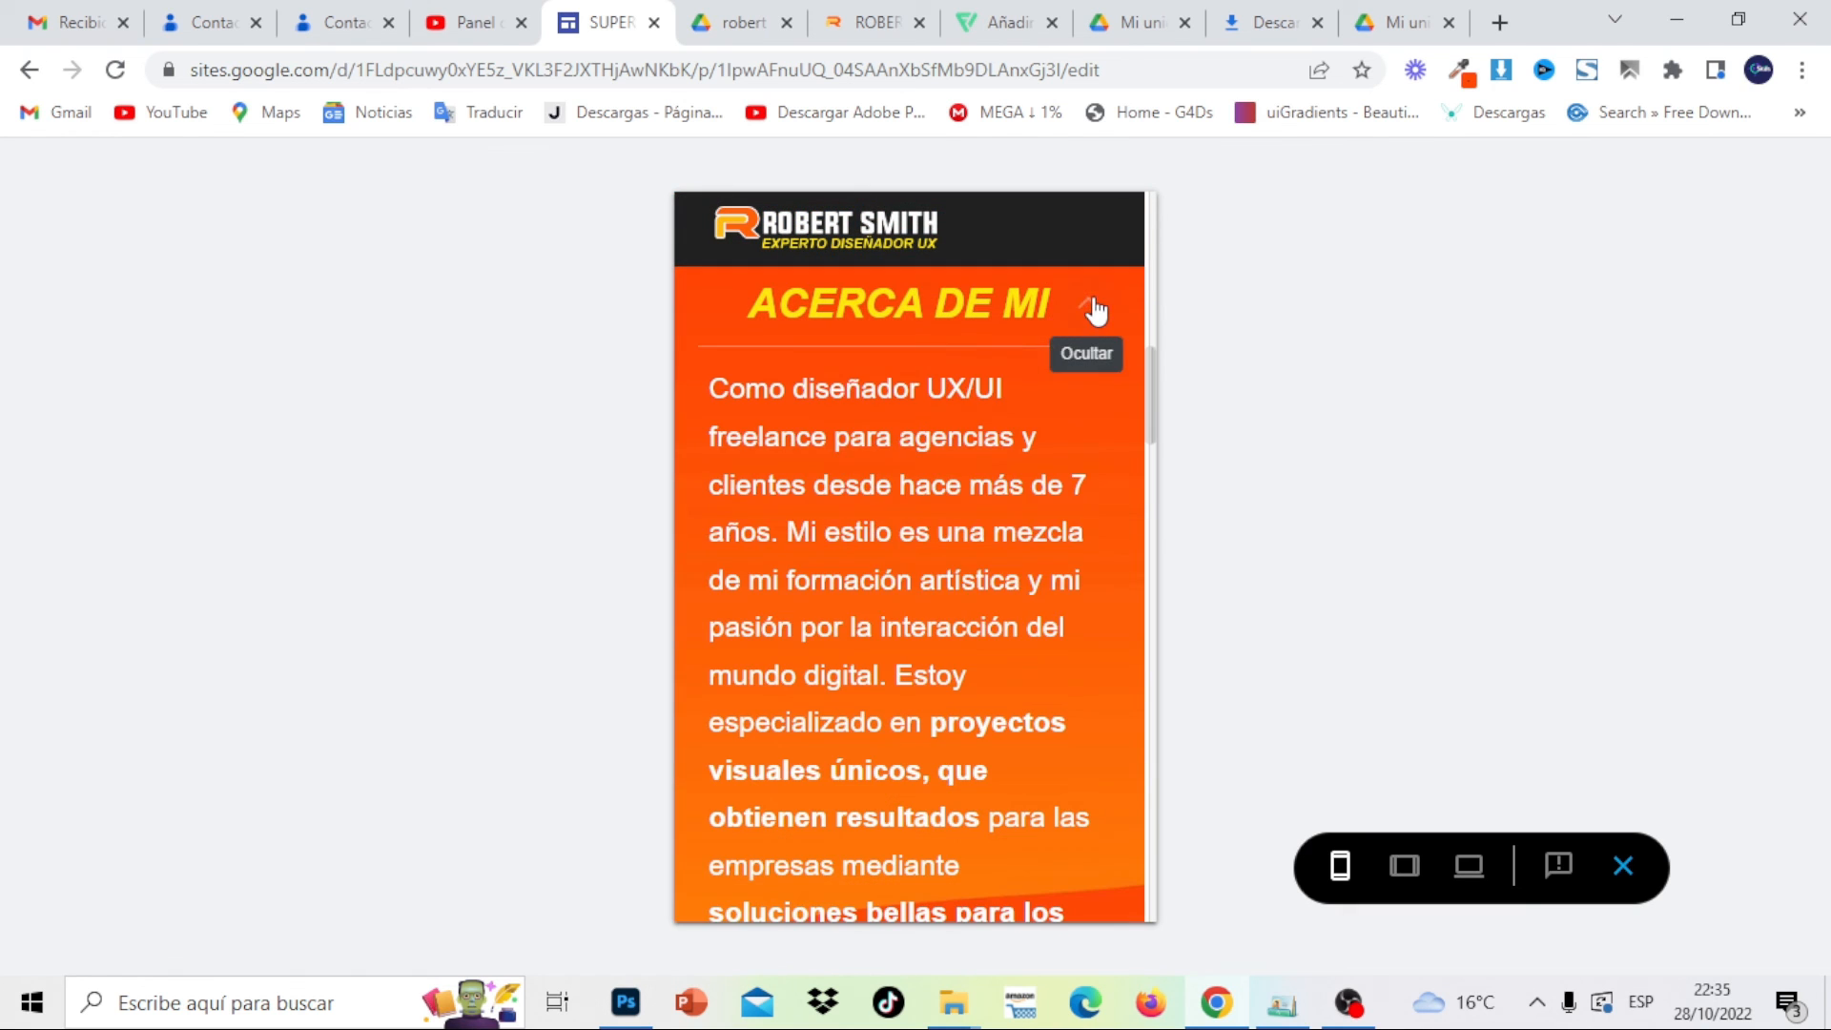
left_click(1095, 313)
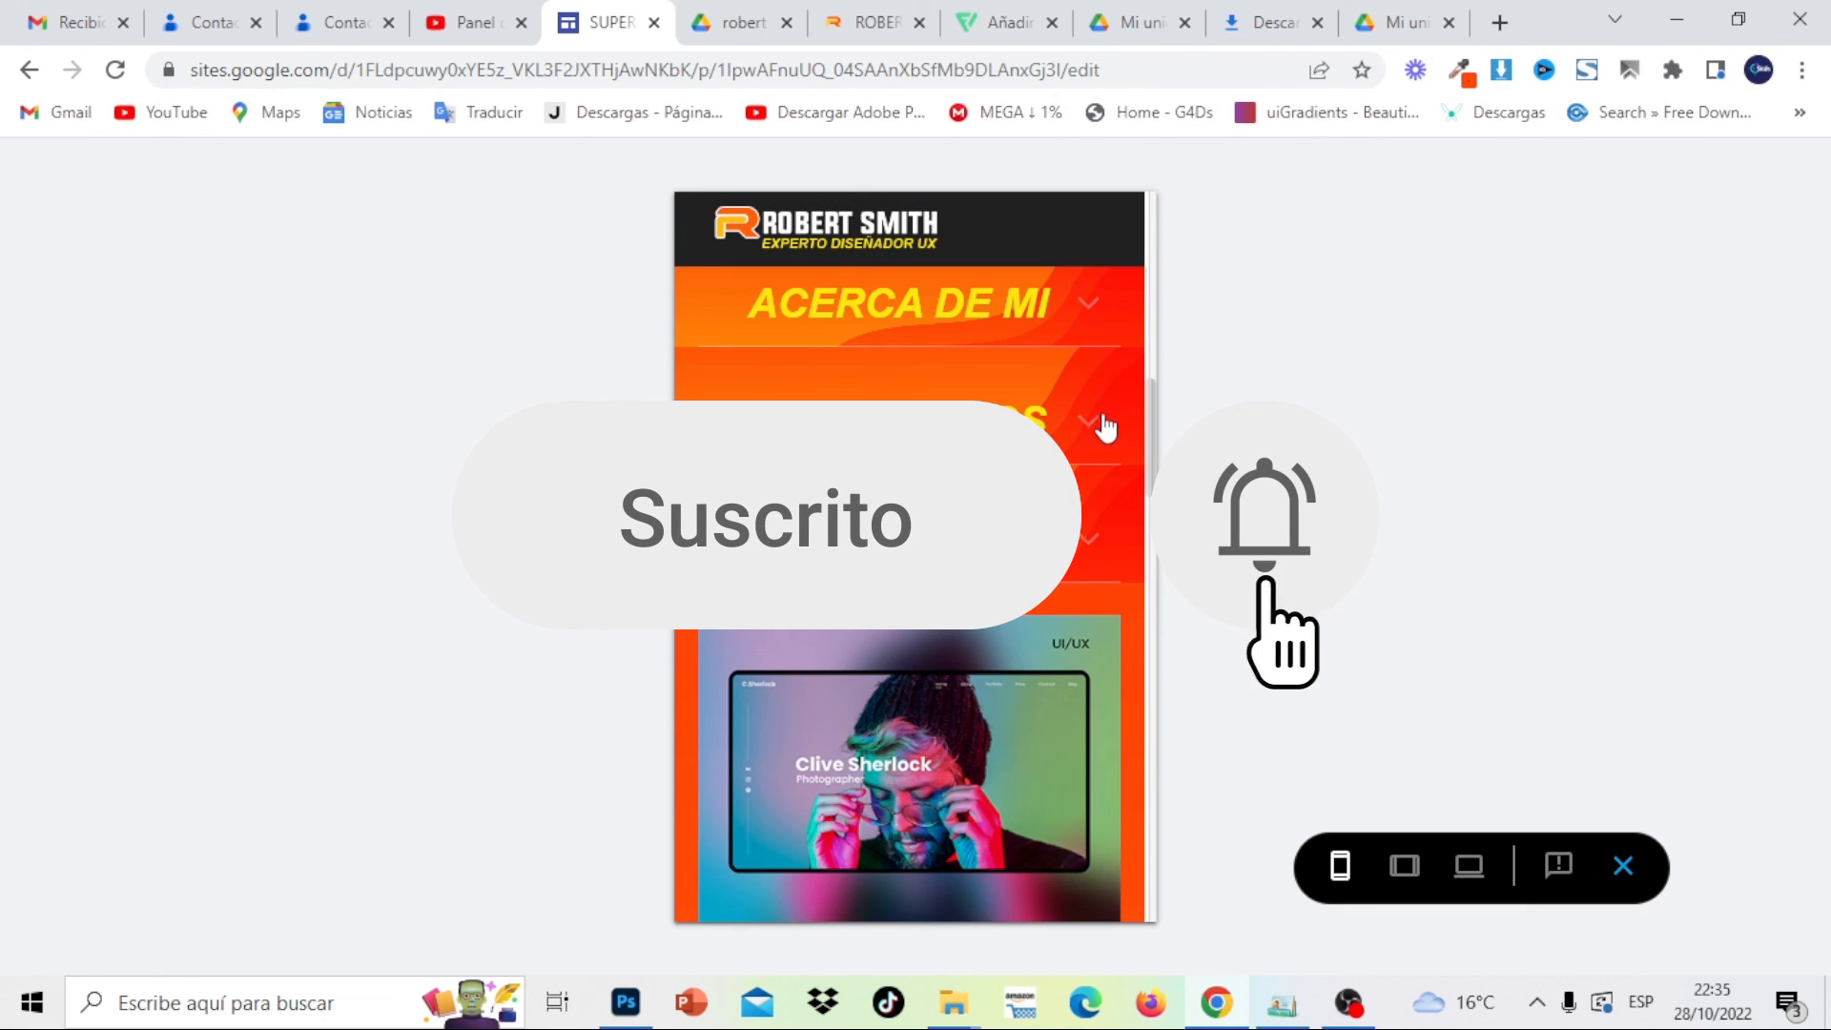
left_click(1098, 423)
left_click(1096, 423)
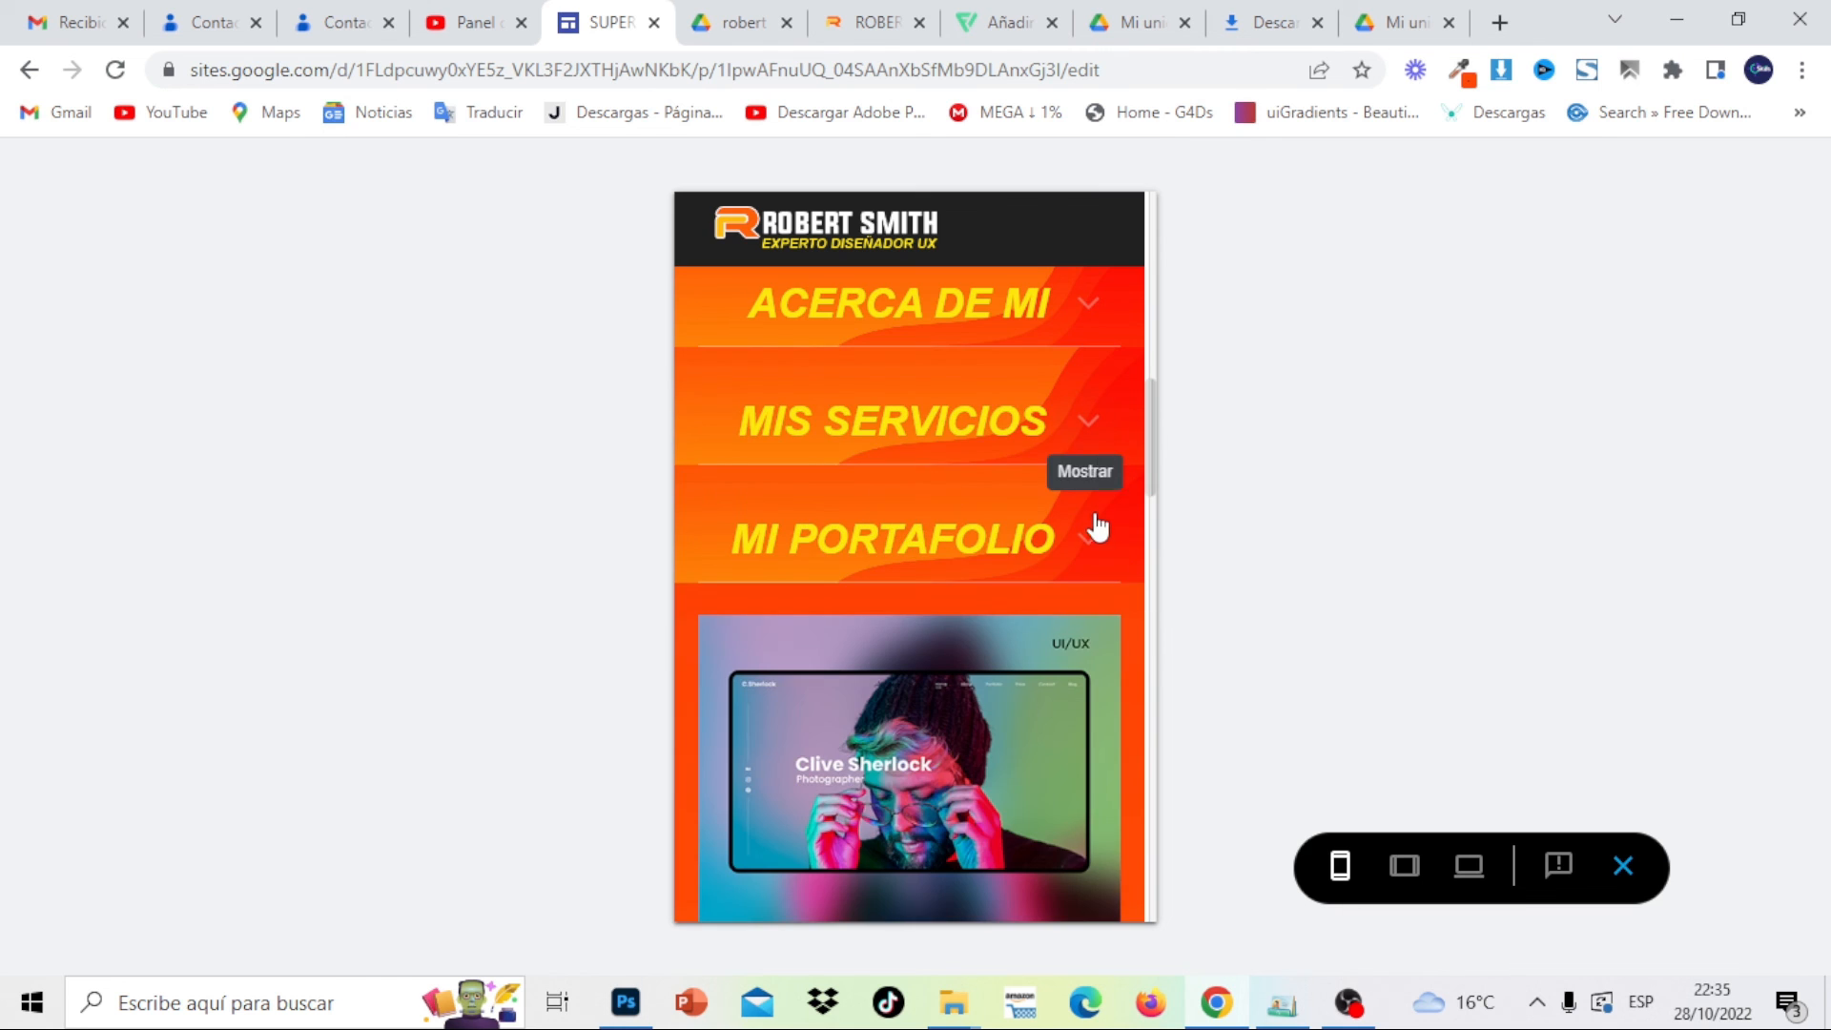
left_click(1095, 540)
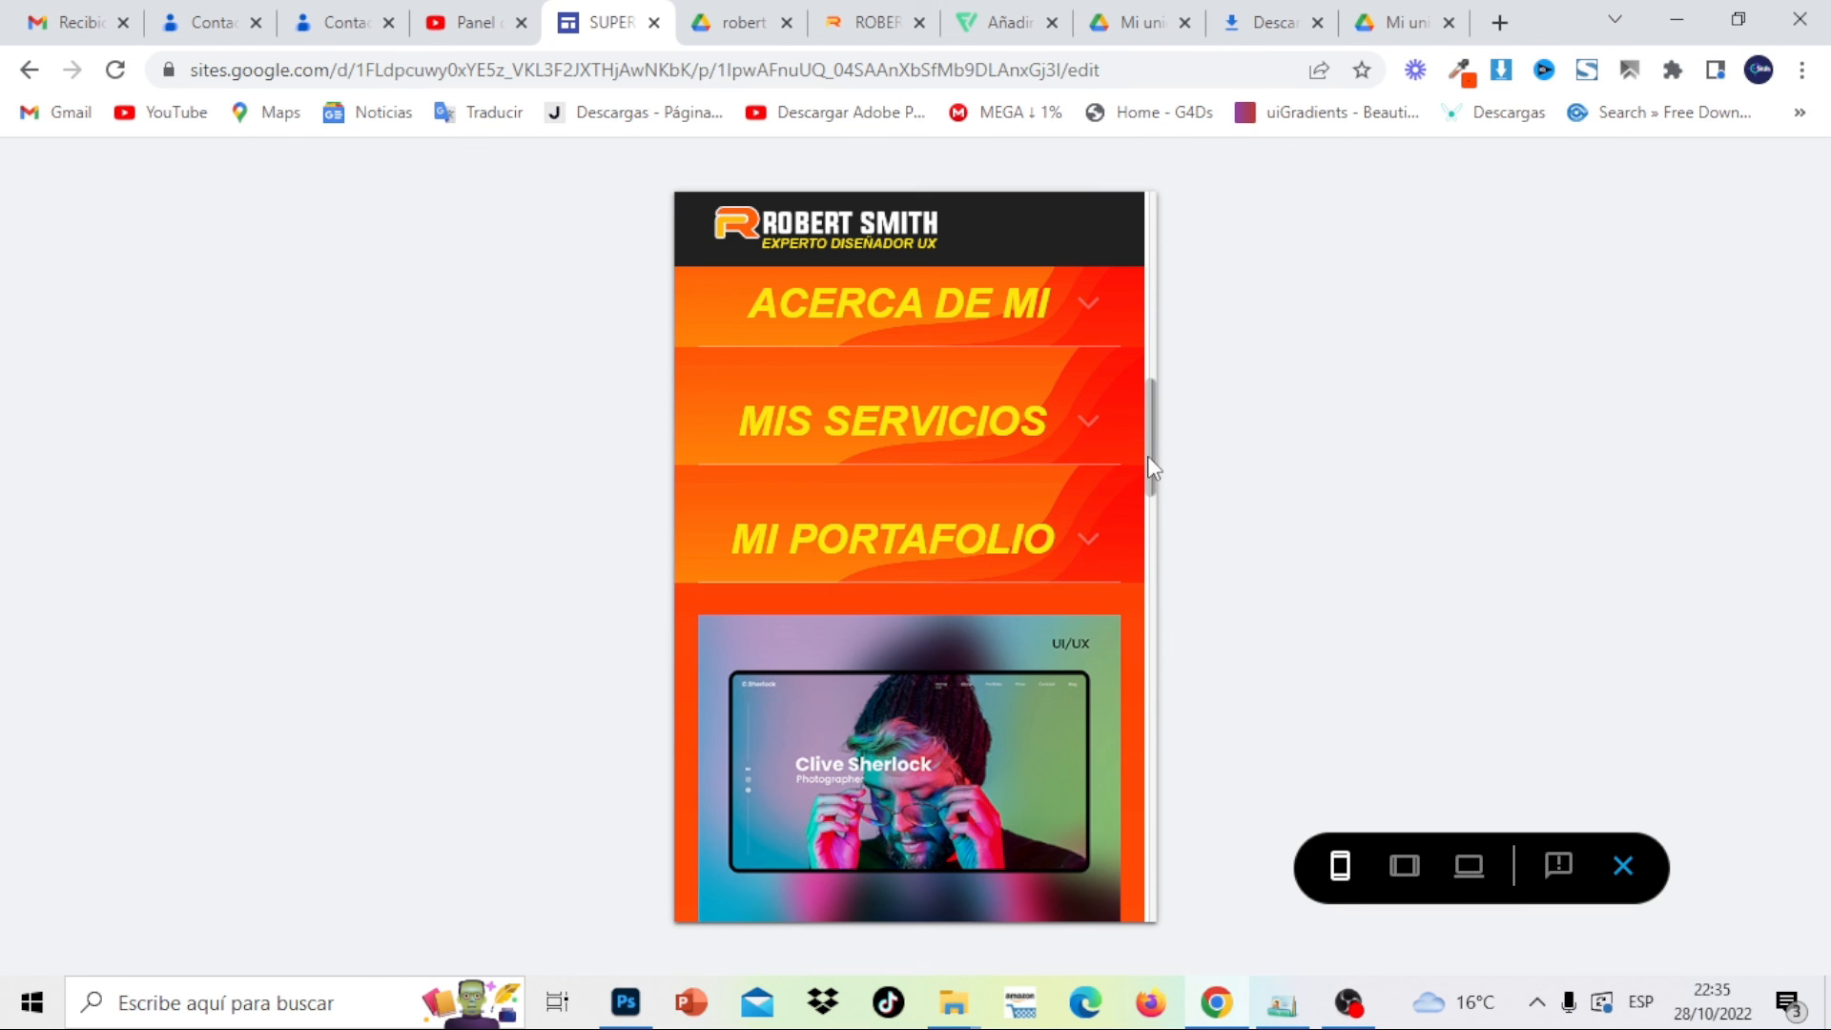